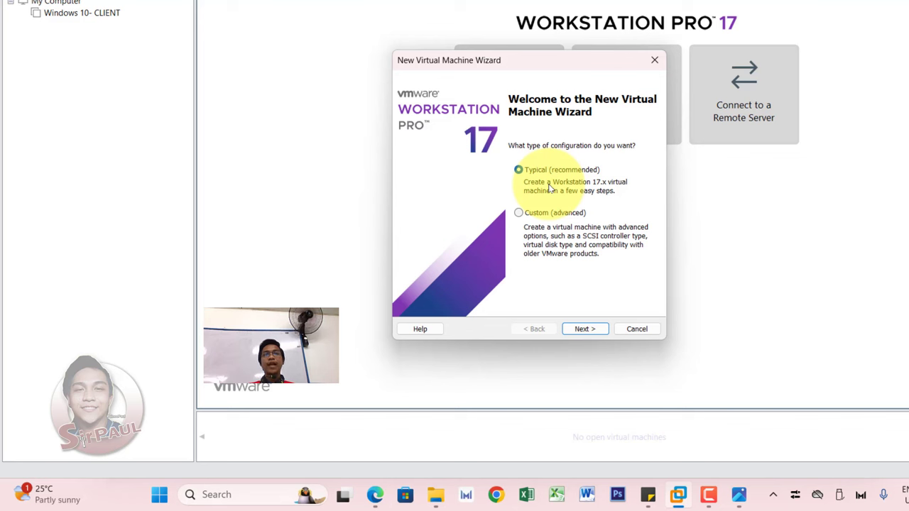
Choose the Typical configuration and a blank hard disk without installing an operating system during machine creation.
click(589, 333)
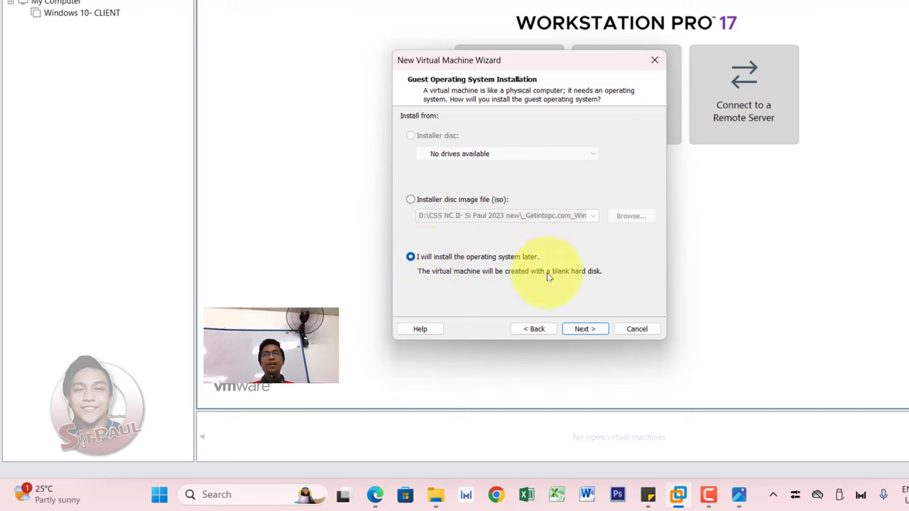
click(586, 329)
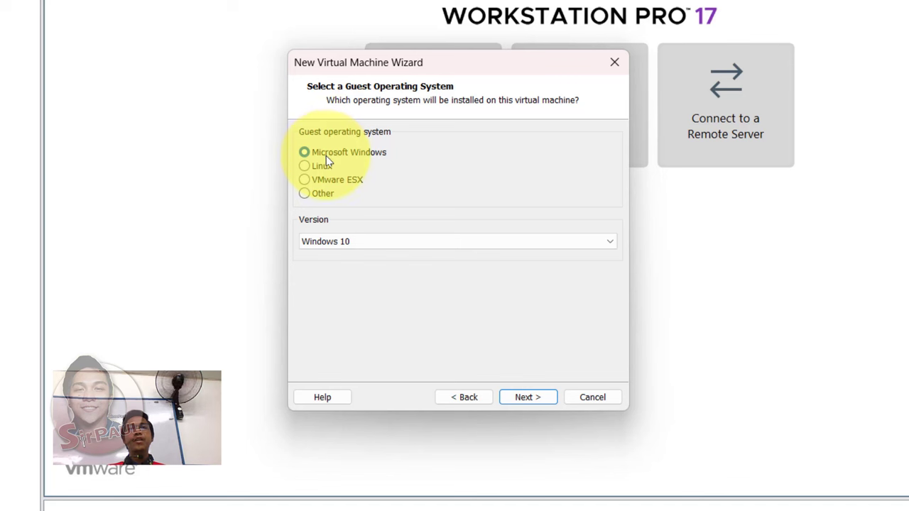
click(374, 242)
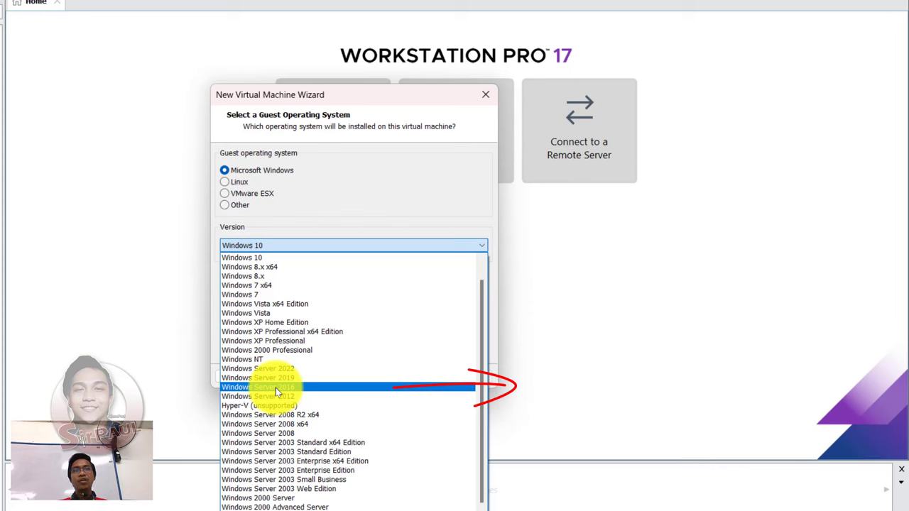
click(268, 188)
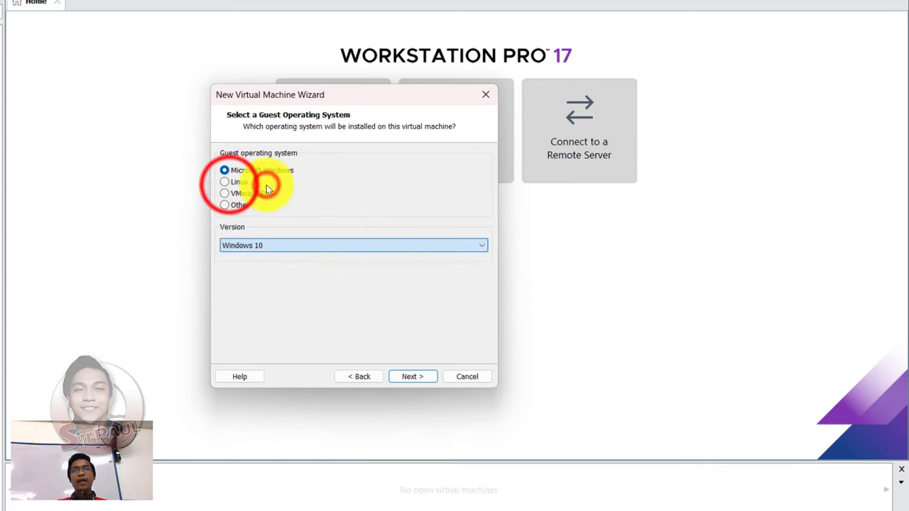
click(225, 182)
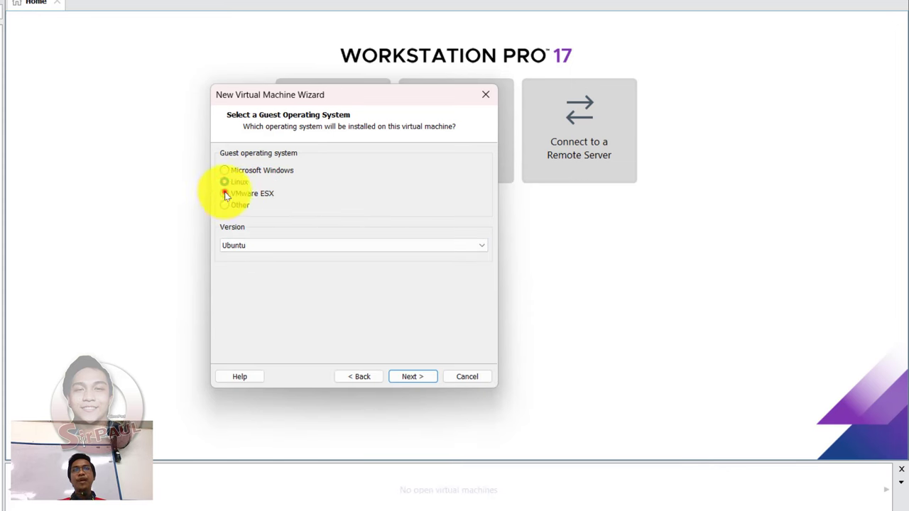
click(225, 193)
click(225, 205)
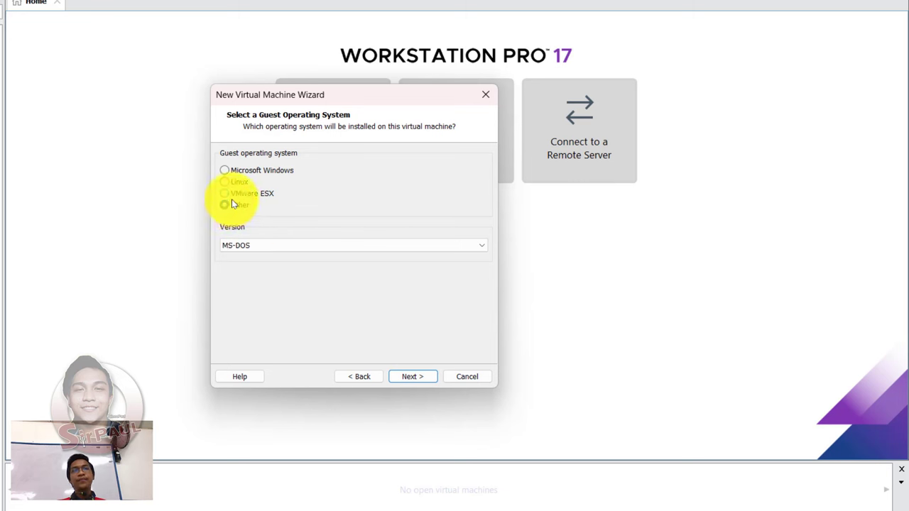
click(225, 172)
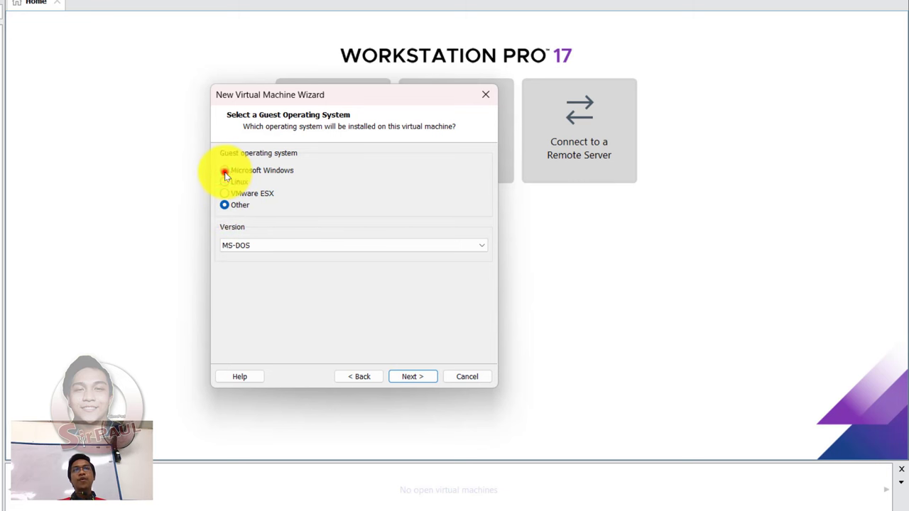
Set the guest operating system version to Windows Server 2016 under Microsoft Windows.
click(323, 244)
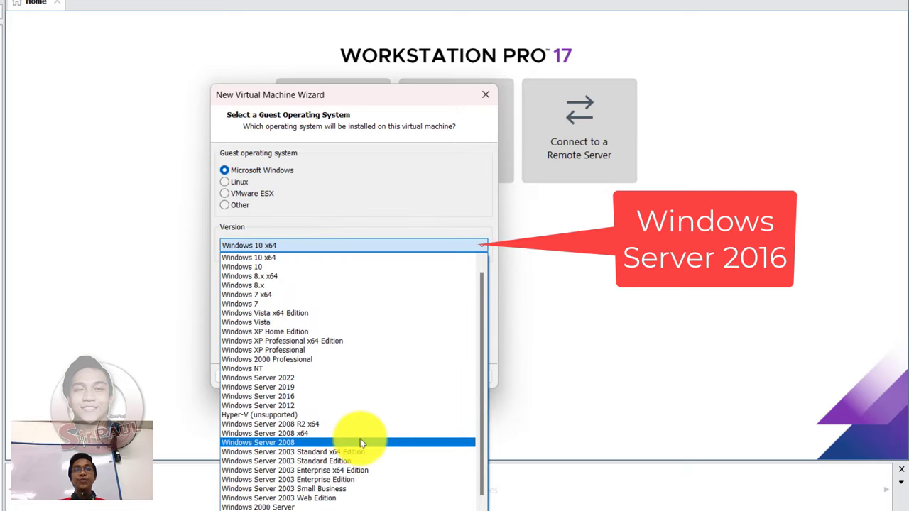
click(338, 396)
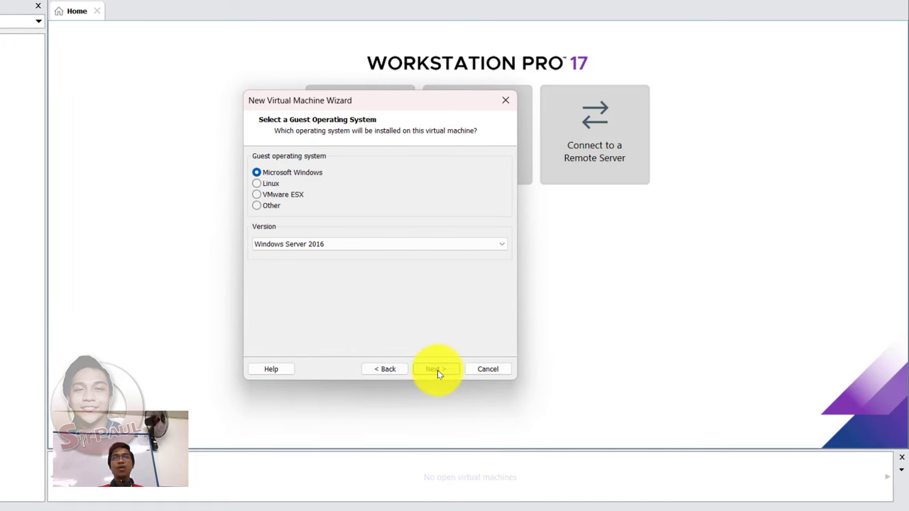
click(438, 370)
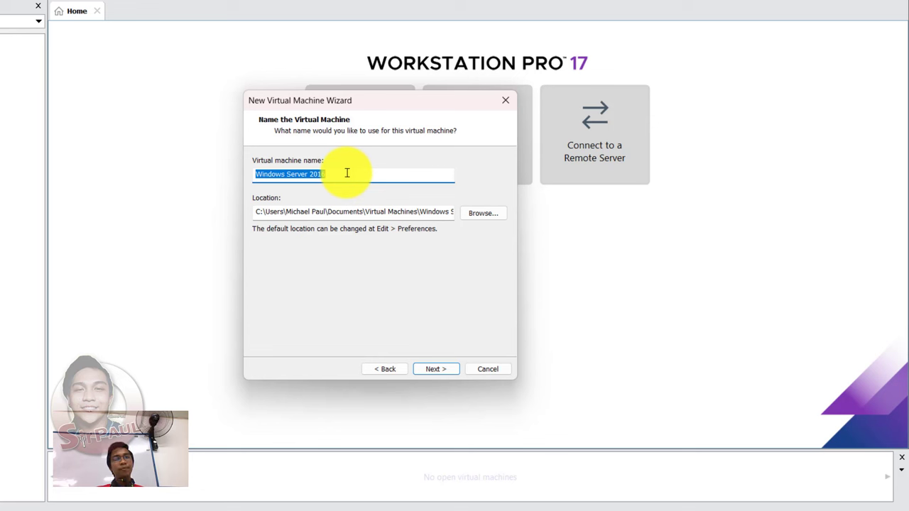
Create the virtual machine as Windows Server 2016 in the default location with a 60 GB disk split into multiple files.
click(347, 173)
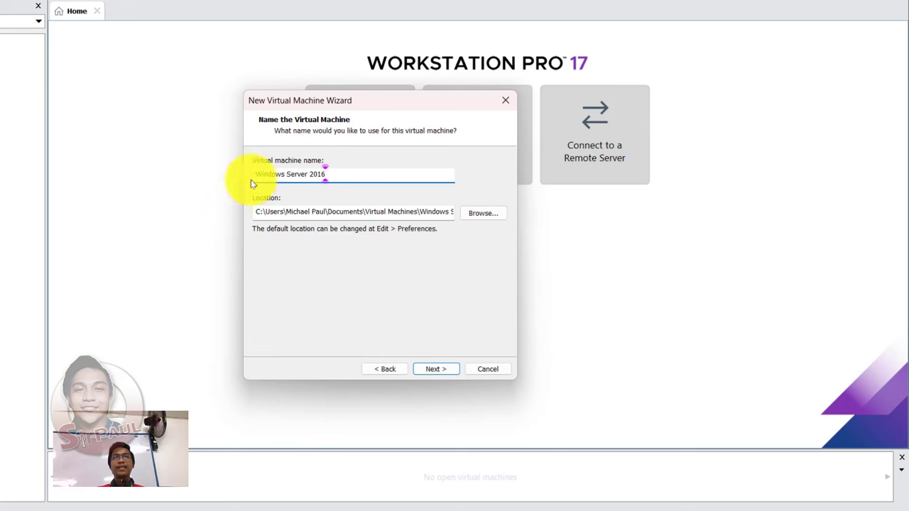
click(426, 370)
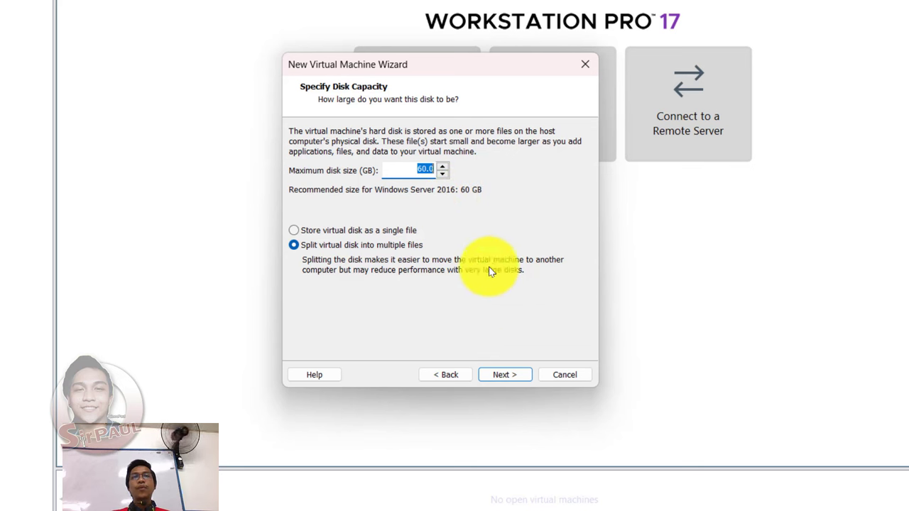
click(503, 376)
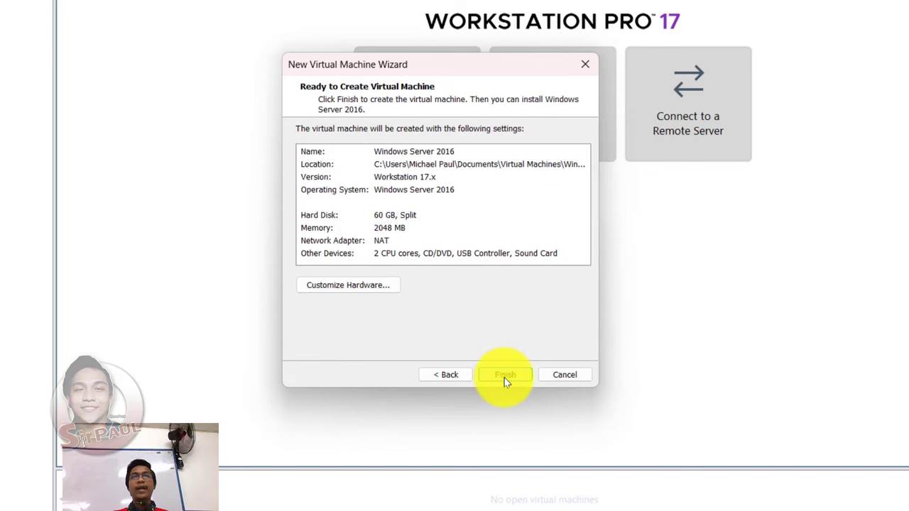
click(504, 376)
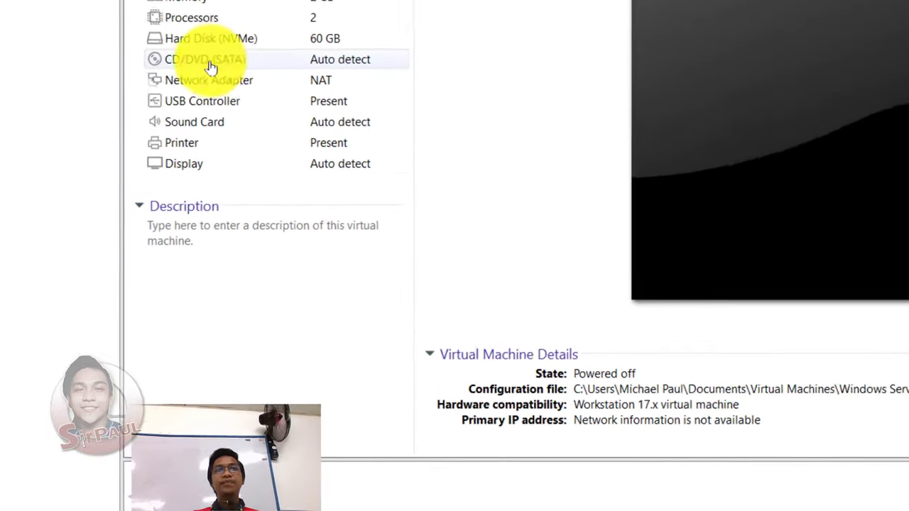
Set the virtual machine's CD/DVD (SATA) drive to use the ISO image _Getintopc.com_SRV2016.STD.ENU.JAN2021.
click(158, 204)
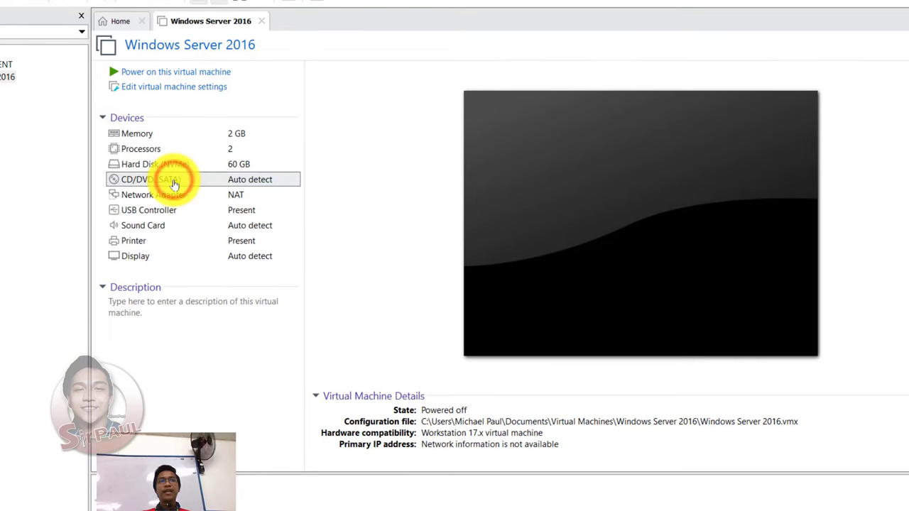
double_click(130, 146)
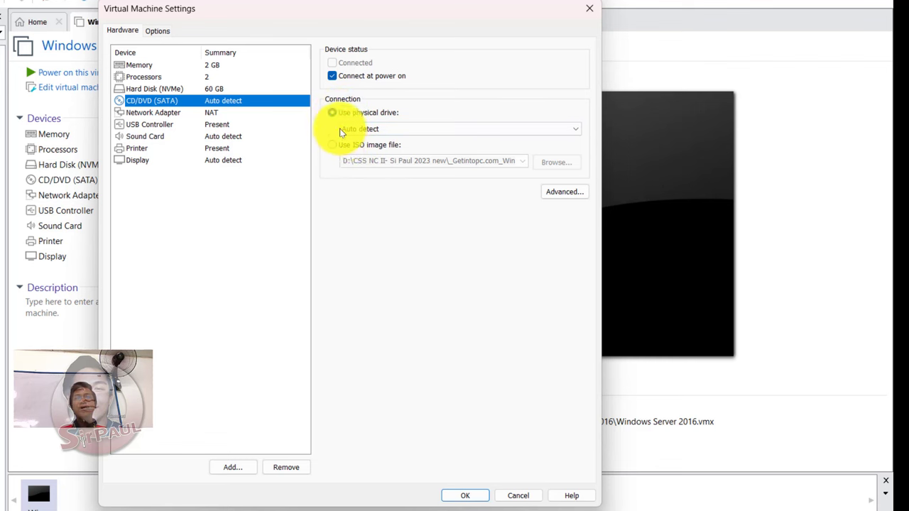
click(333, 146)
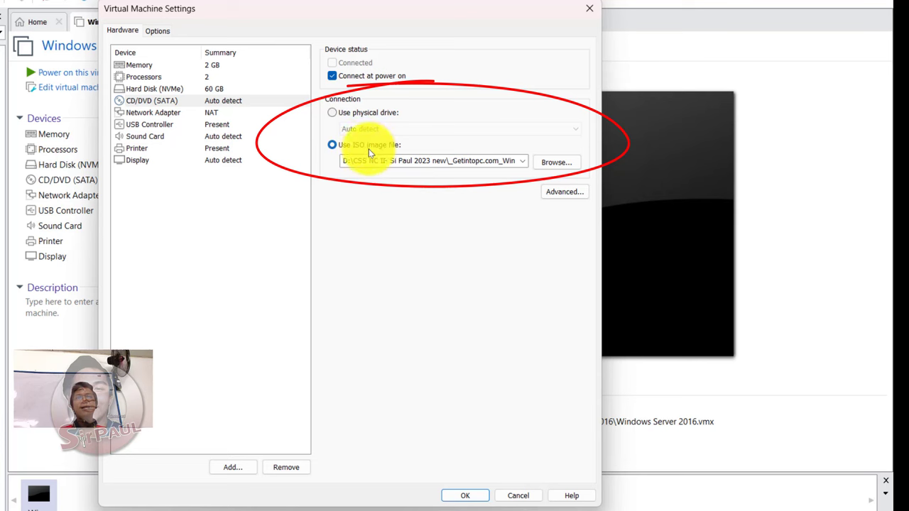
click(558, 165)
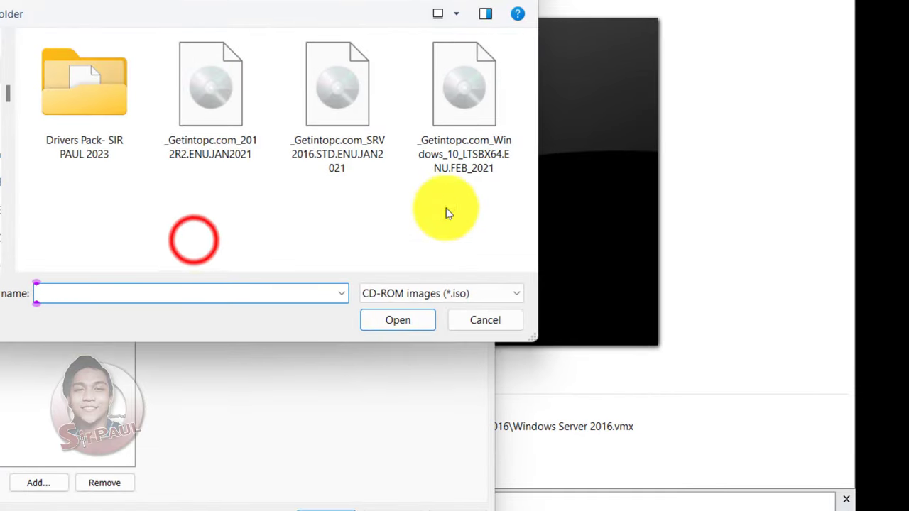
click(192, 242)
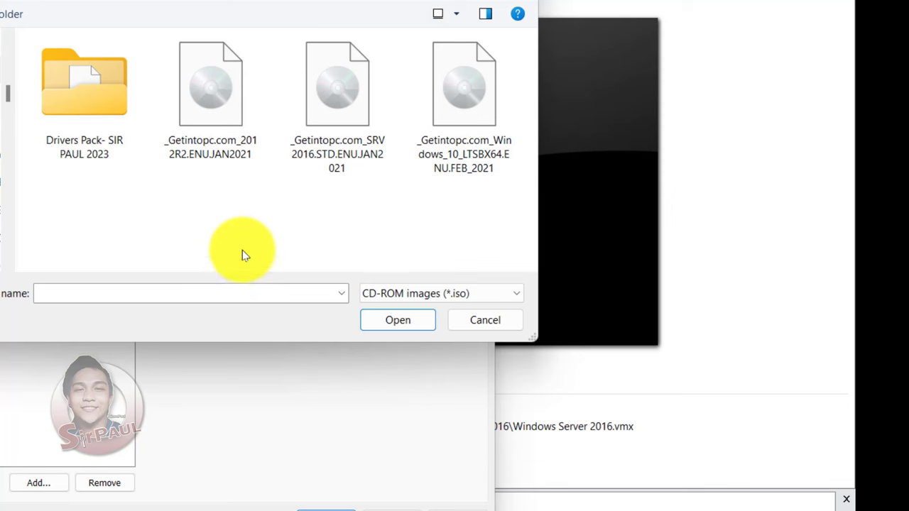
click(351, 96)
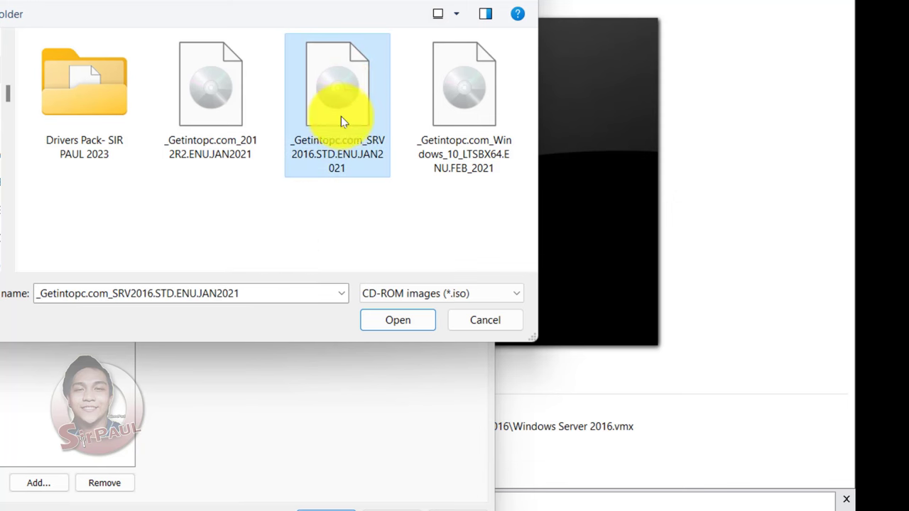
click(399, 321)
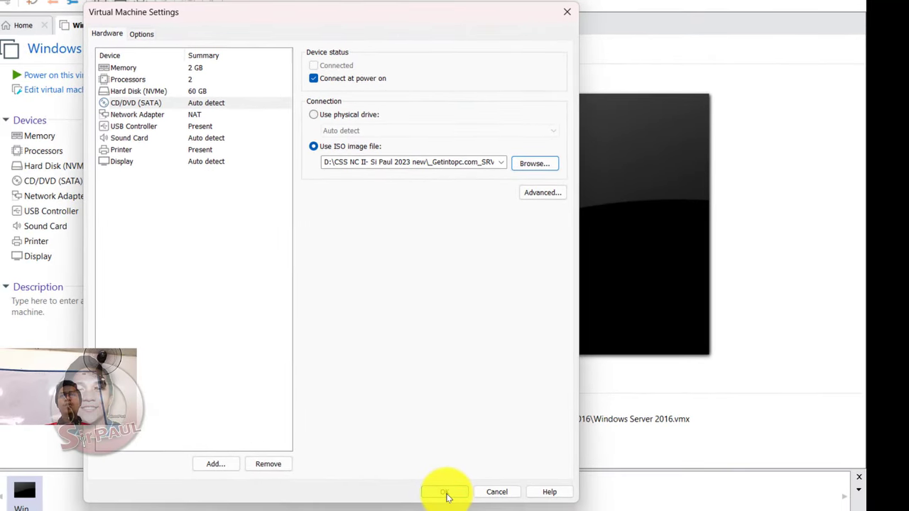
click(447, 493)
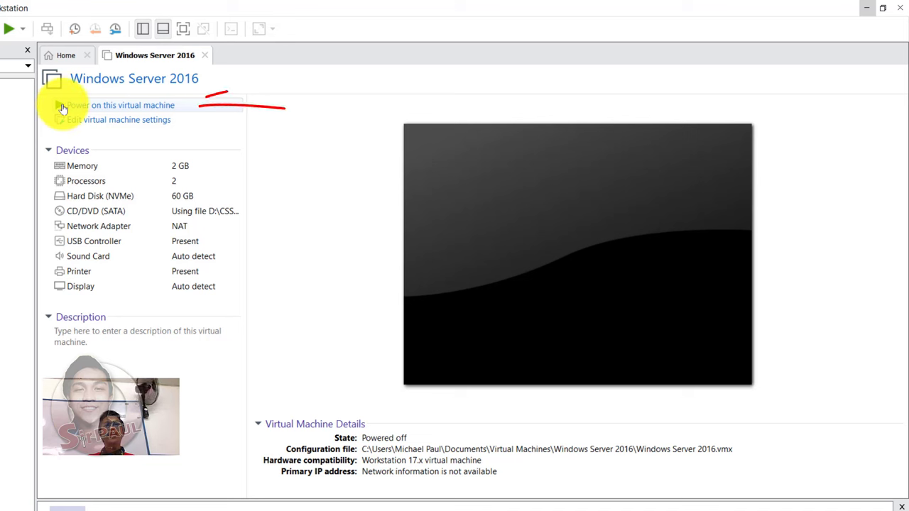
Power on the Windows Server 2016 virtual machine and boot it from the installation disc.
click(145, 106)
click(538, 321)
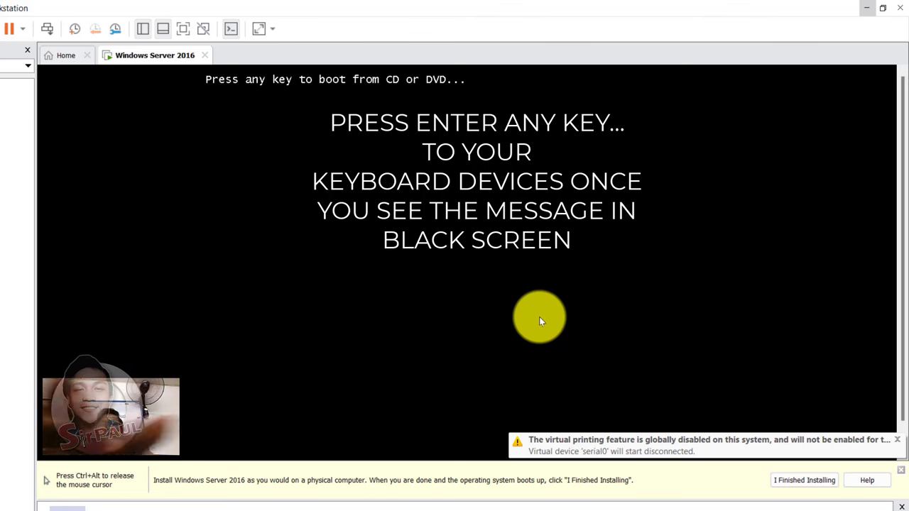
key(Return)
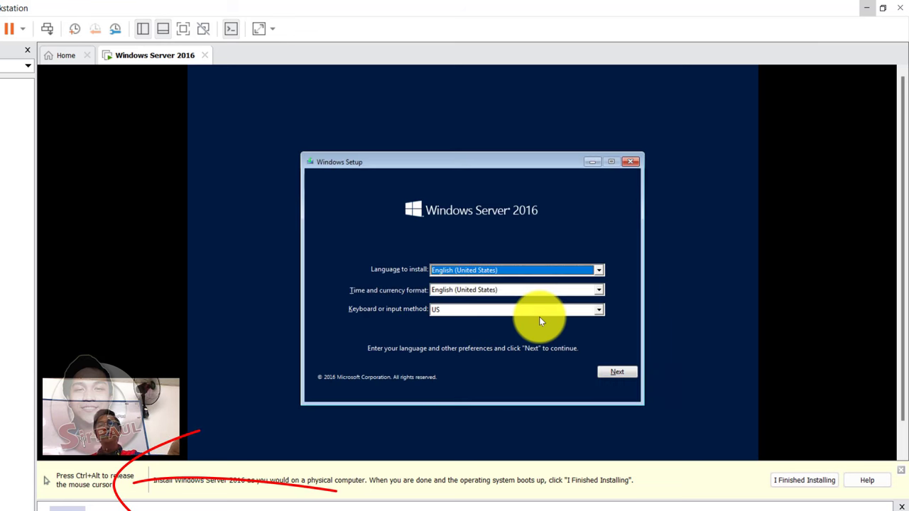
key(ctrl+alt)
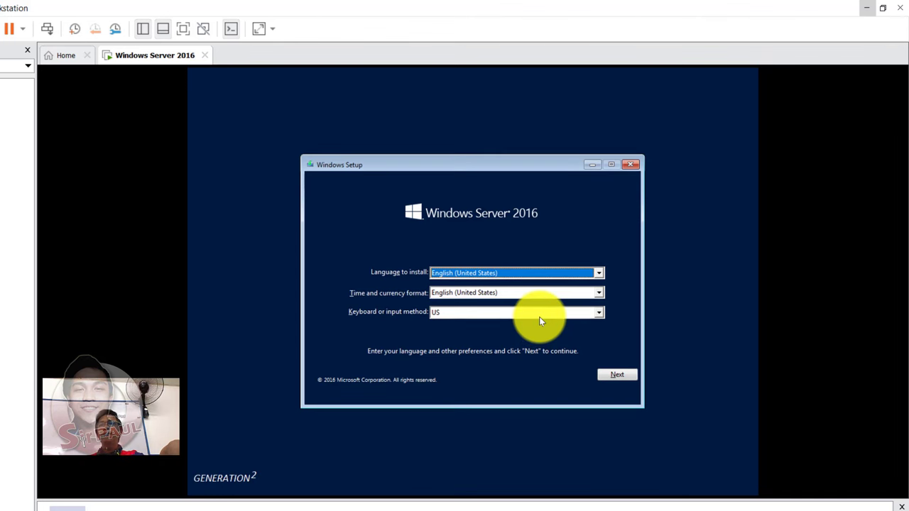
Start the Windows installation with English (United States) and US keyboard settings, selecting Windows Server 2016 Standard - STD.
click(609, 378)
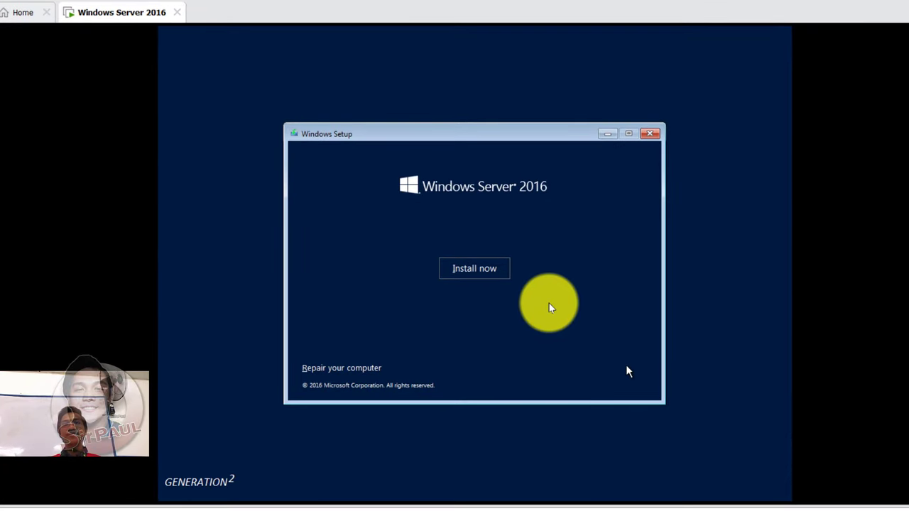
click(477, 275)
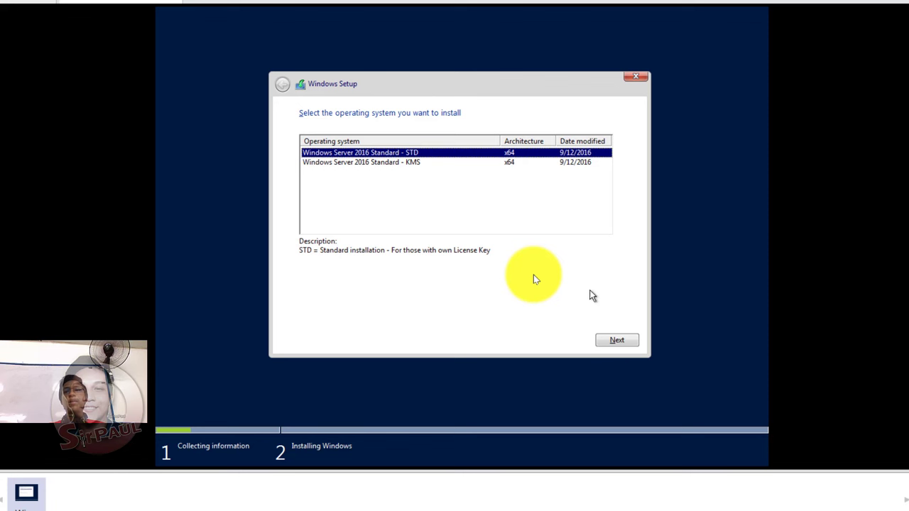
click(609, 342)
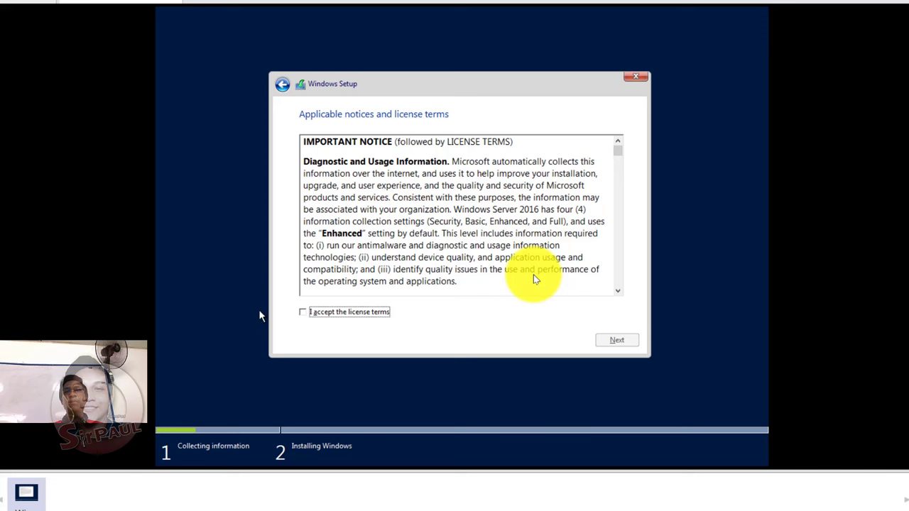
Accept the license terms and choose the Custom: Install Windows only (advanced) installation type.
click(304, 313)
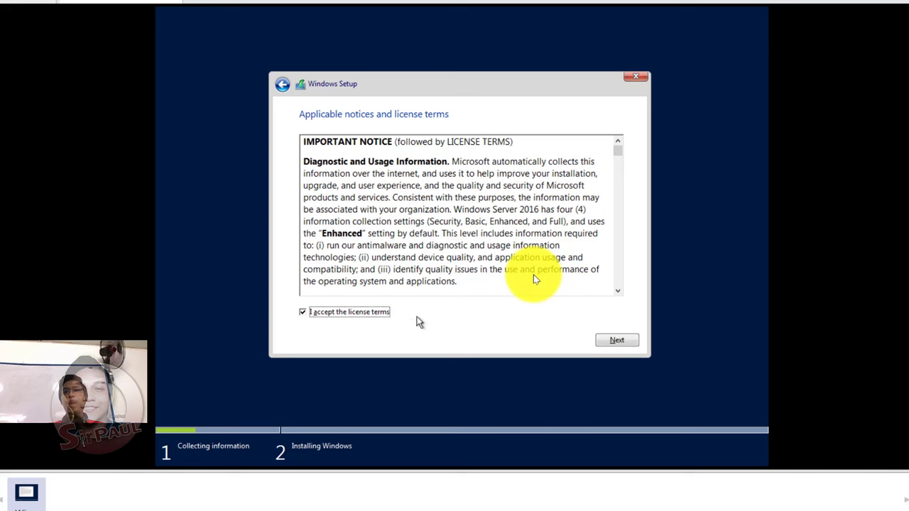
click(617, 342)
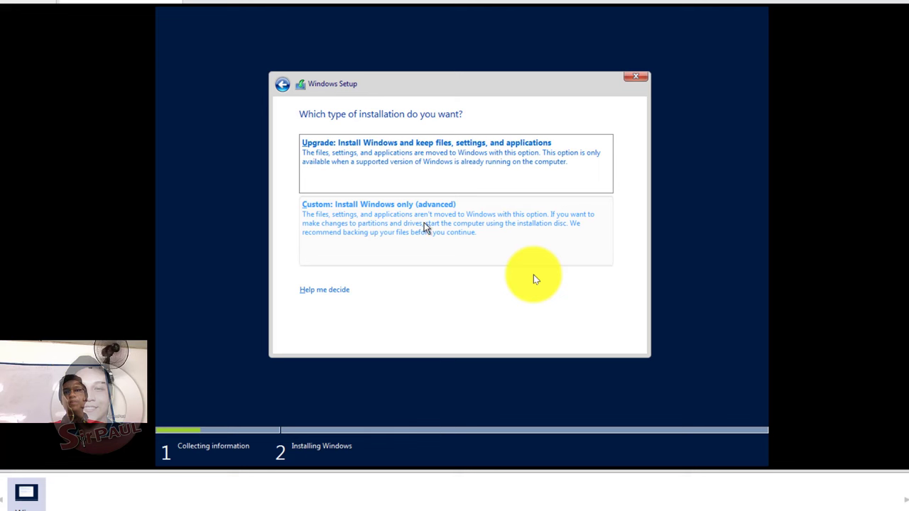
click(460, 230)
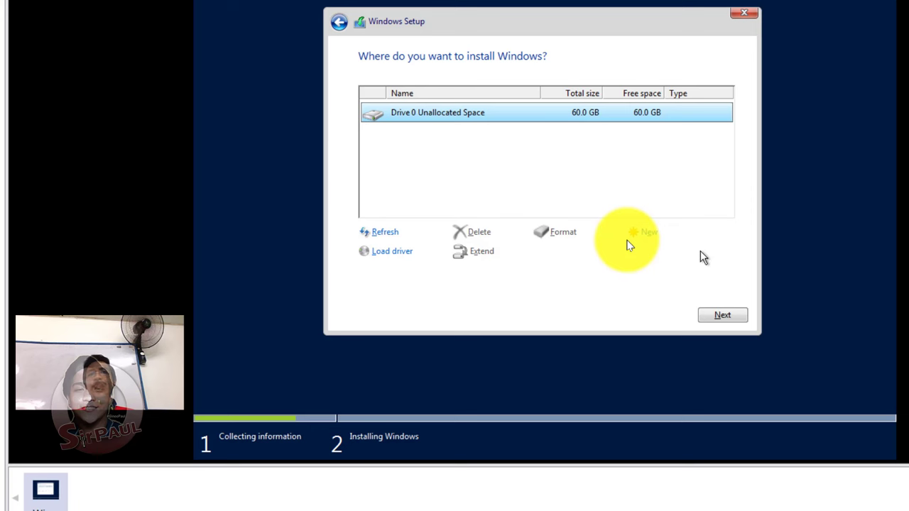
Create a new 10000 MB partition from the Drive 0 unallocated space.
click(647, 238)
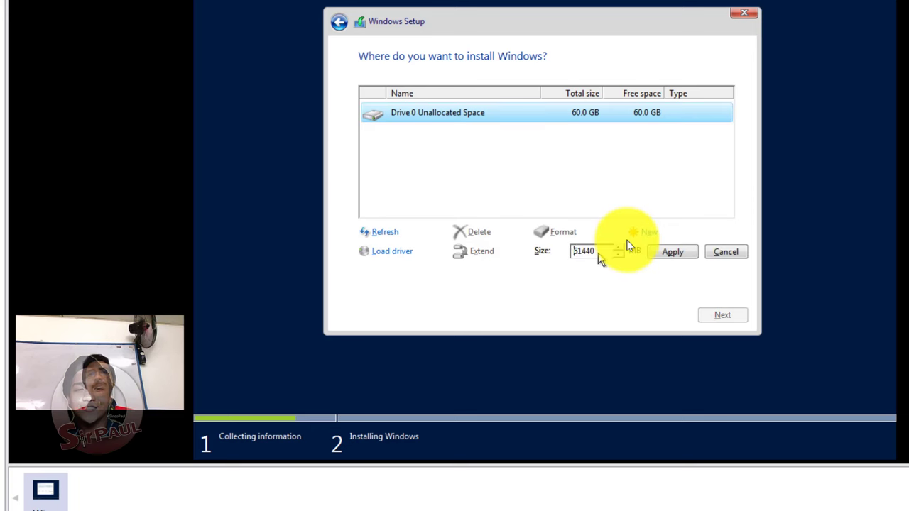
double_click(598, 254)
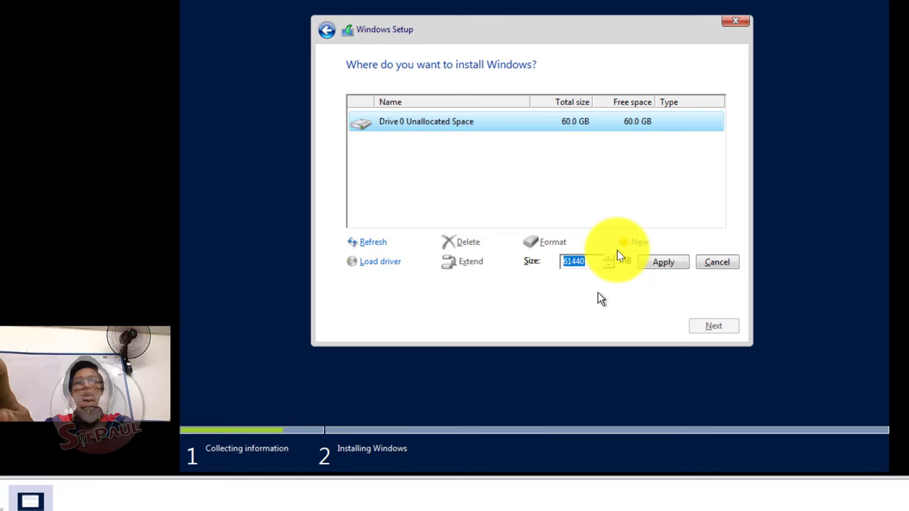
text(10)
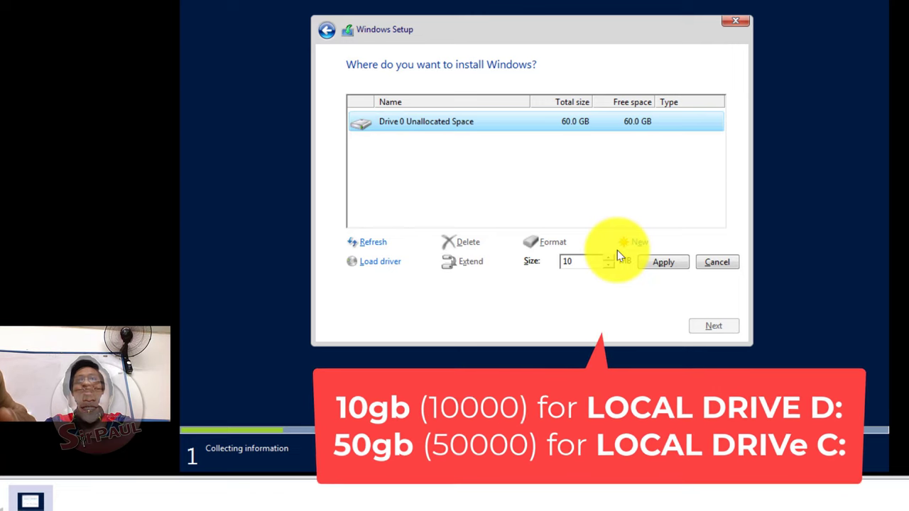
text(000)
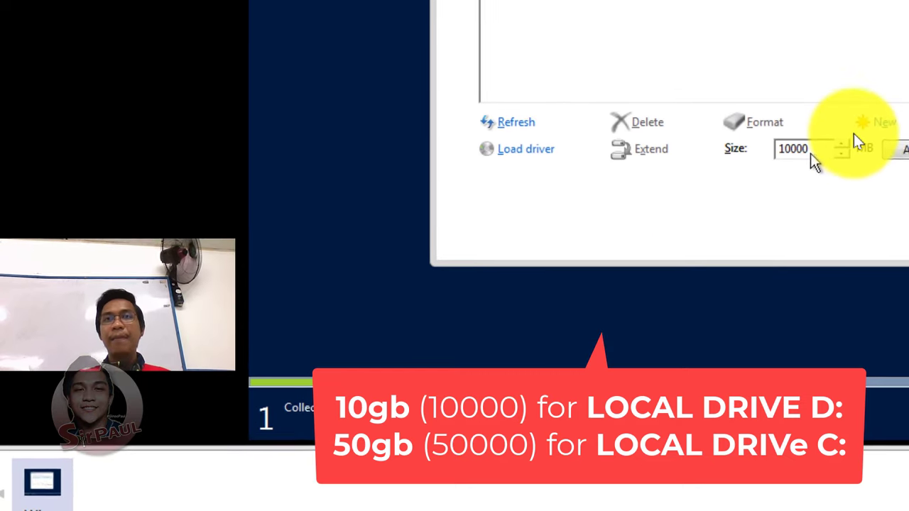
drag(824, 149, 802, 157)
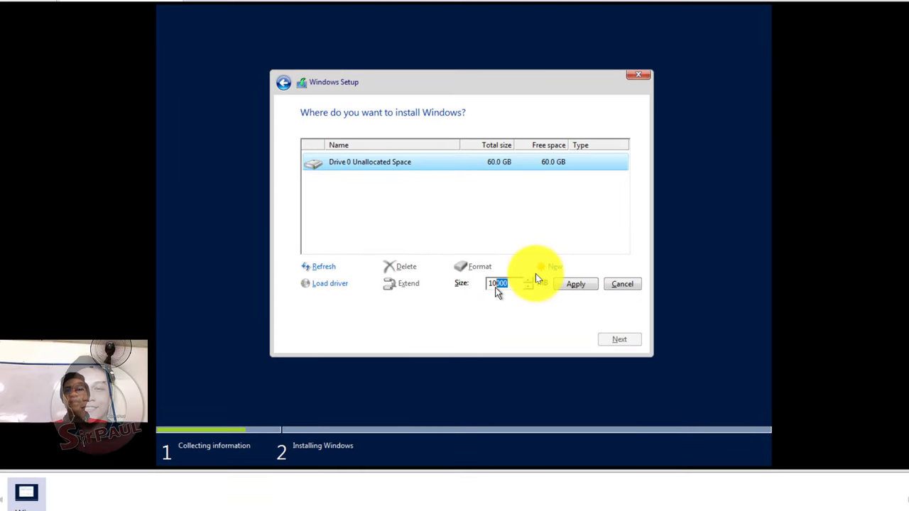
click(512, 287)
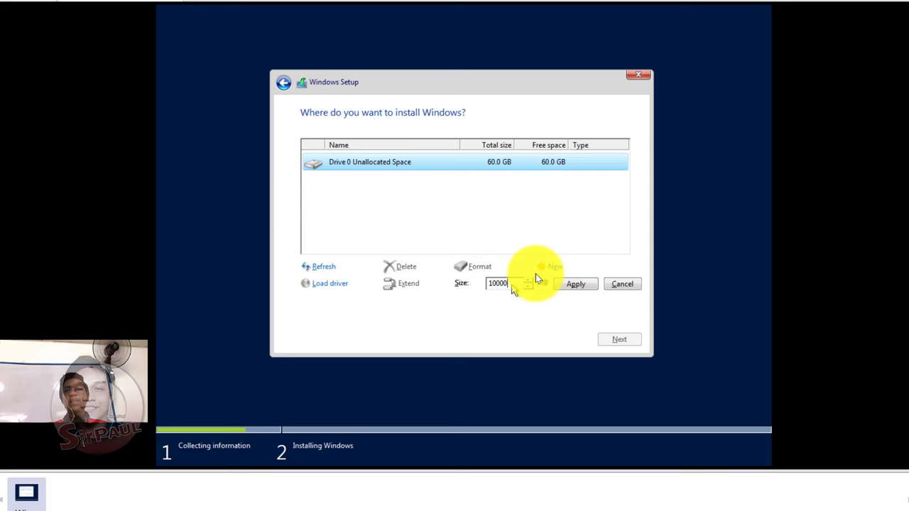
click(576, 286)
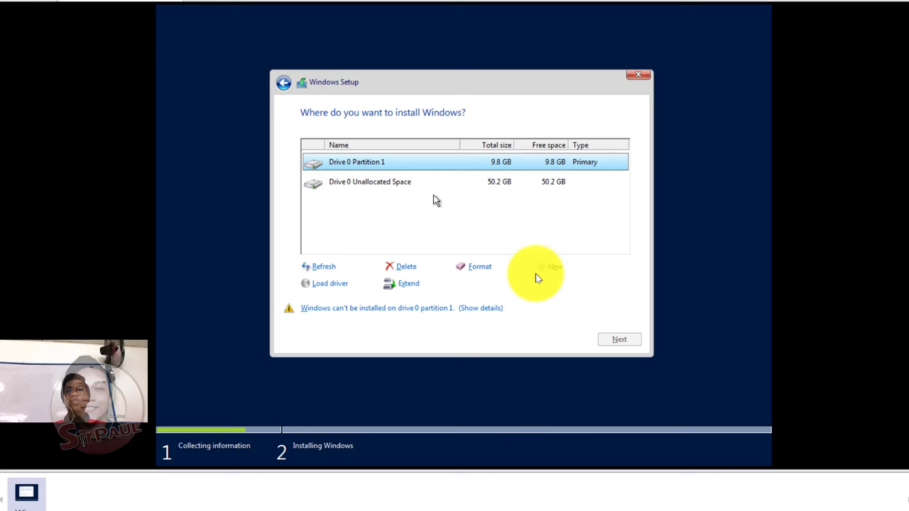
Format Drive 0 Partition 1 and accept that any data stored on it is erased.
click(478, 270)
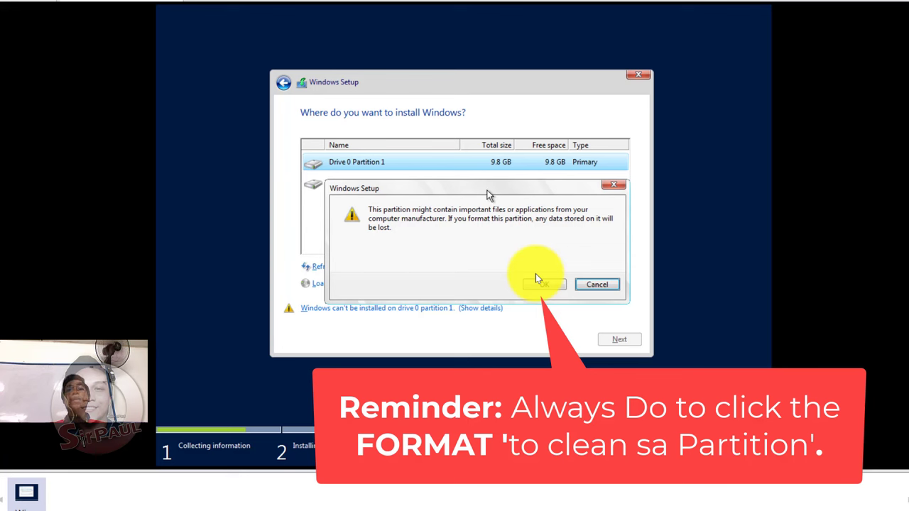
mouse_move(485, 190)
mouse_down()
mouse_move(519, 189)
mouse_move(400, 209)
mouse_move(419, 187)
mouse_move(485, 187)
mouse_move(473, 173)
mouse_up()
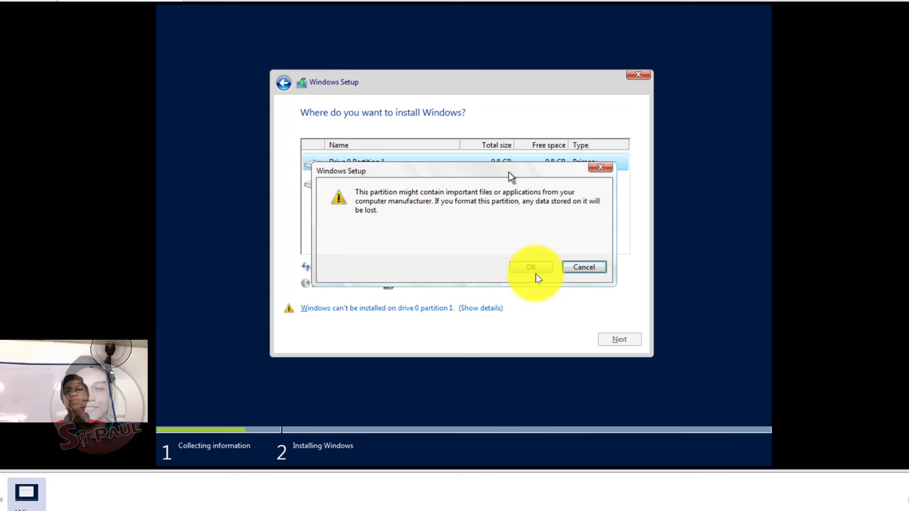
drag(508, 172, 505, 171)
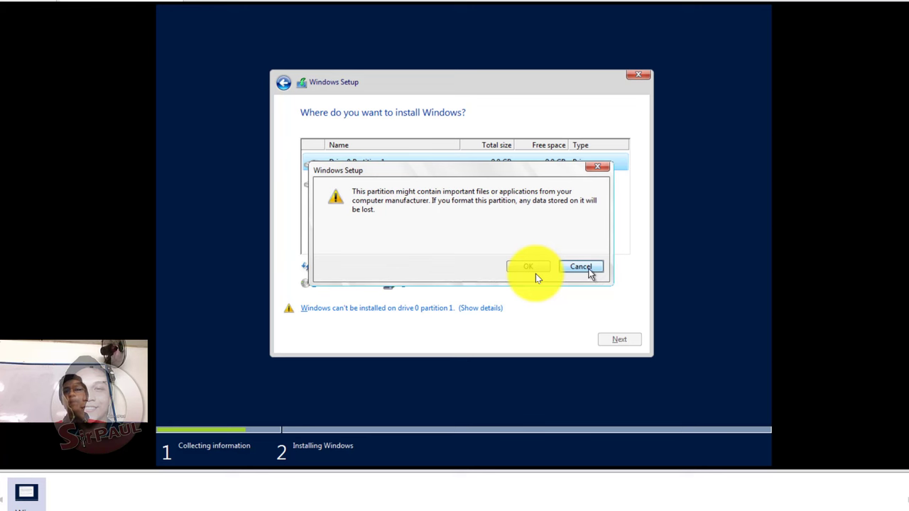
click(536, 272)
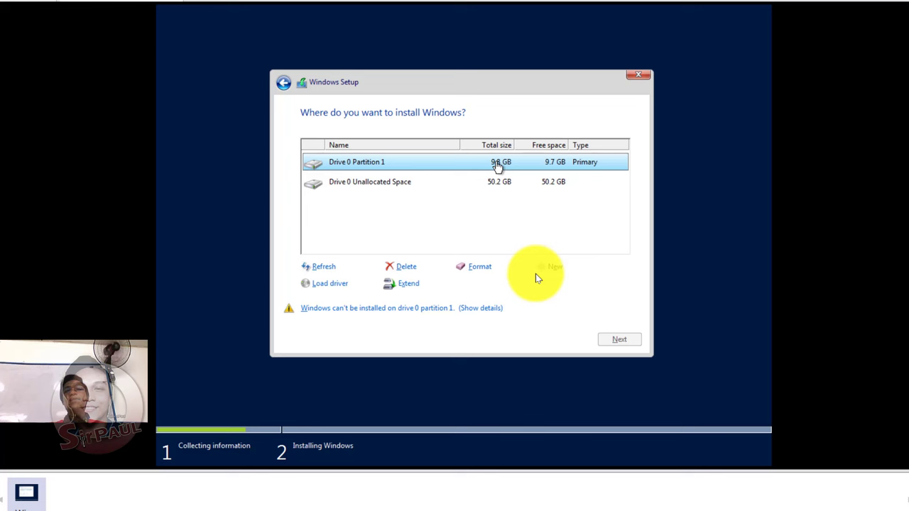
Create a 51438 MB partition from all the remaining Drive 0 unallocated space, allowing Windows to add its system partitions.
click(435, 186)
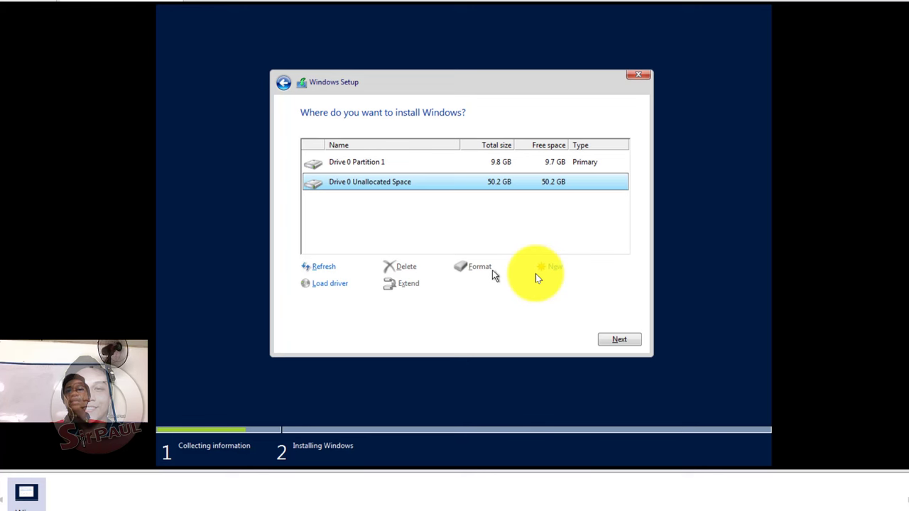
click(416, 172)
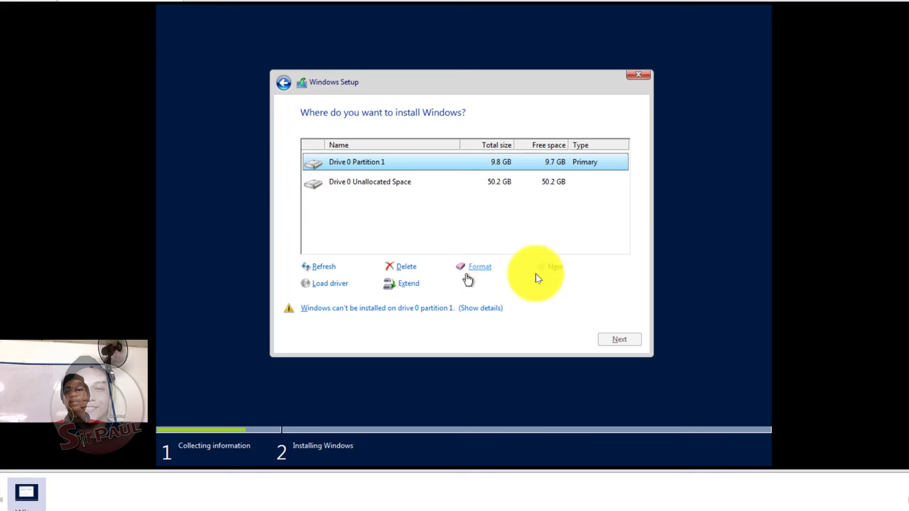
click(443, 186)
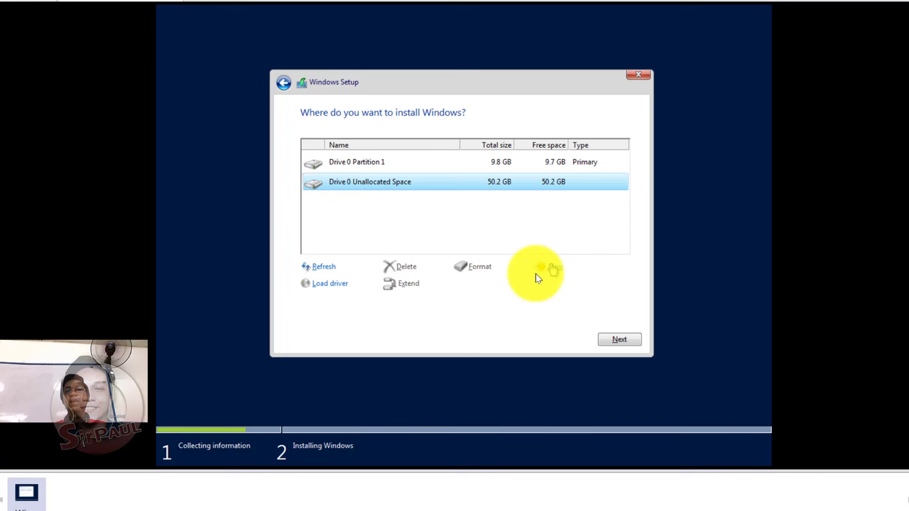
click(553, 270)
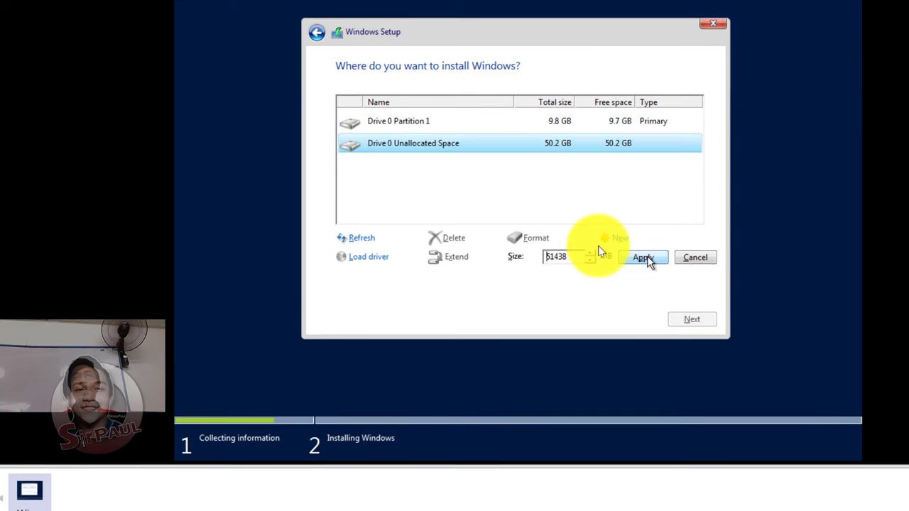
click(643, 258)
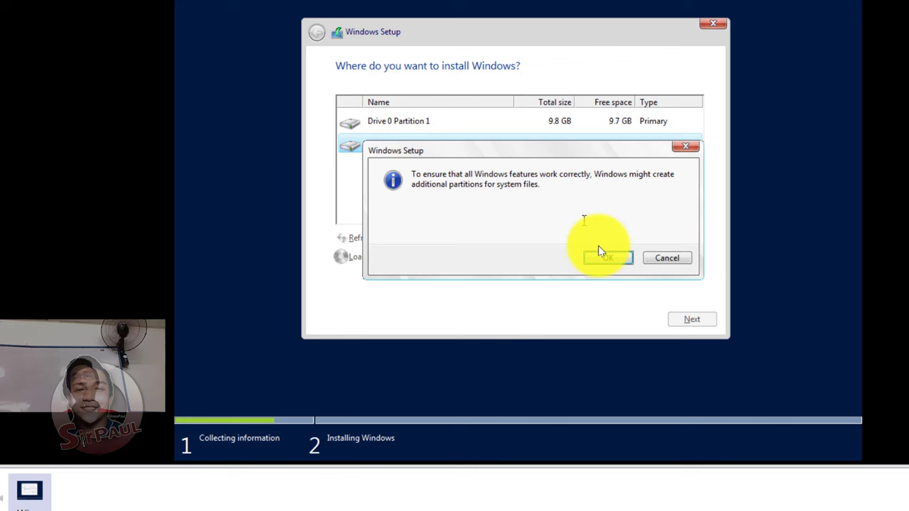
click(599, 252)
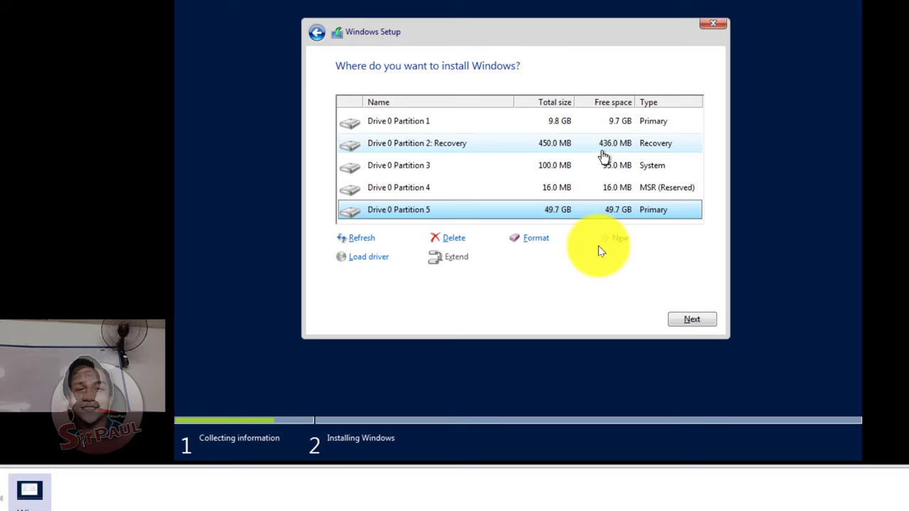
Review the partitions on Drive 0 and format the large primary one, Drive 0 Partition 5.
click(565, 131)
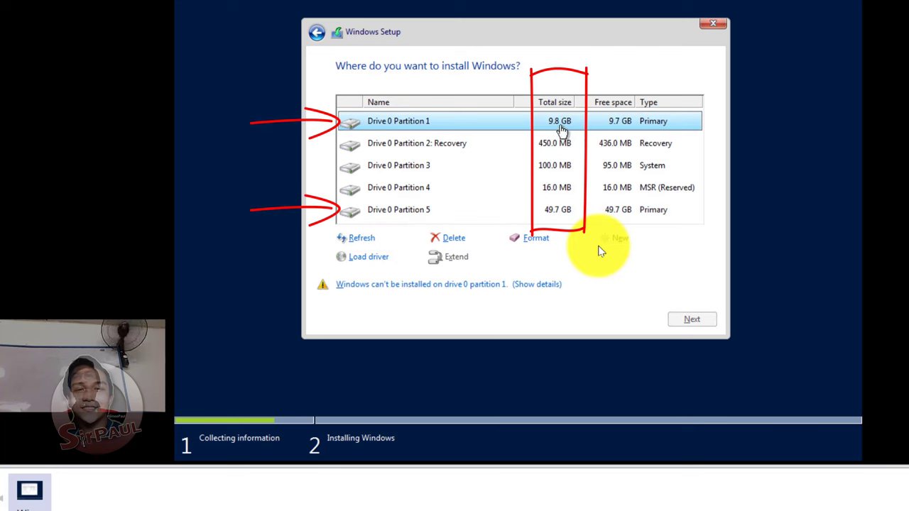
click(567, 213)
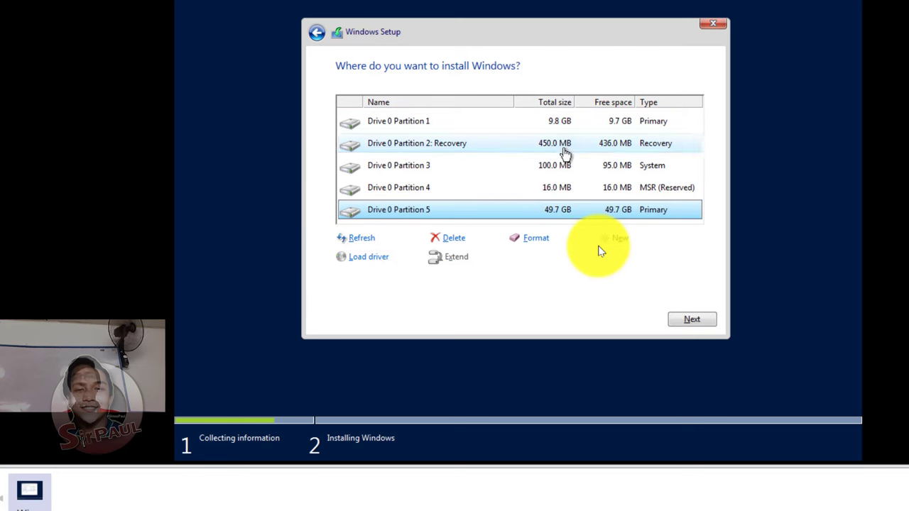
click(566, 145)
click(566, 167)
click(566, 189)
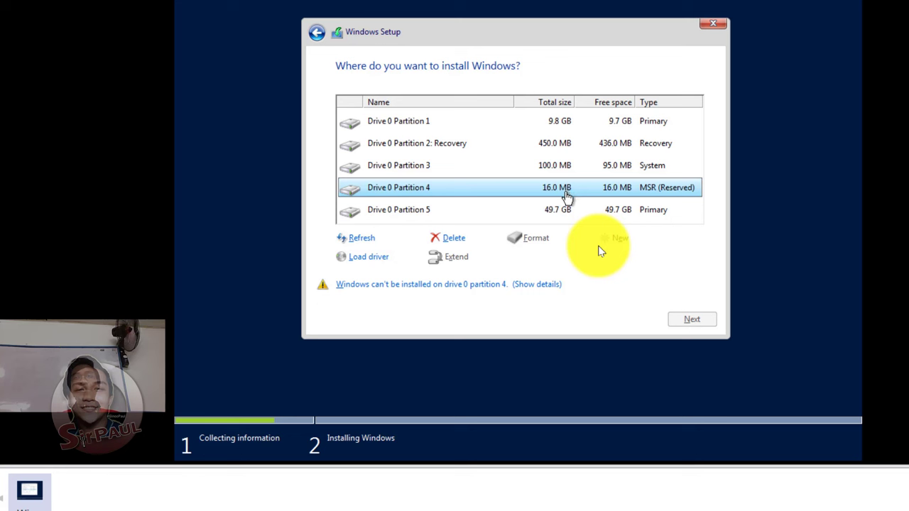
click(621, 212)
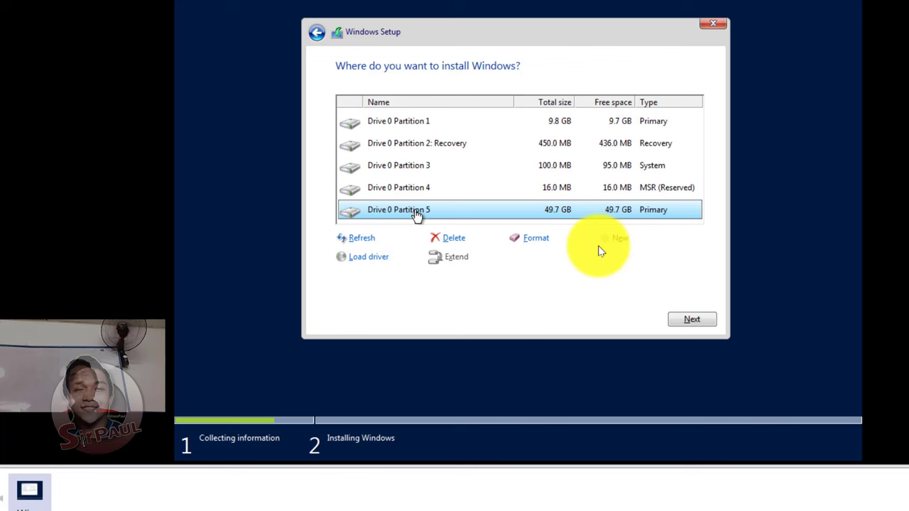
click(532, 242)
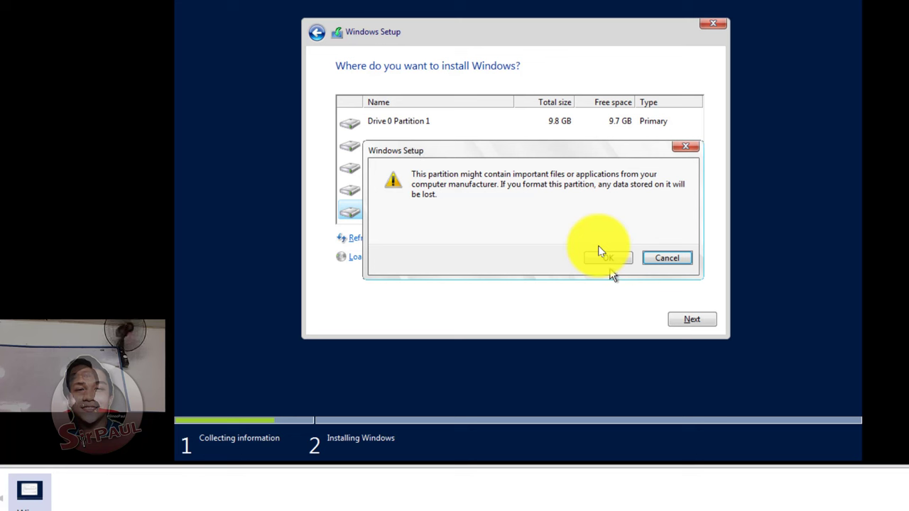
click(600, 254)
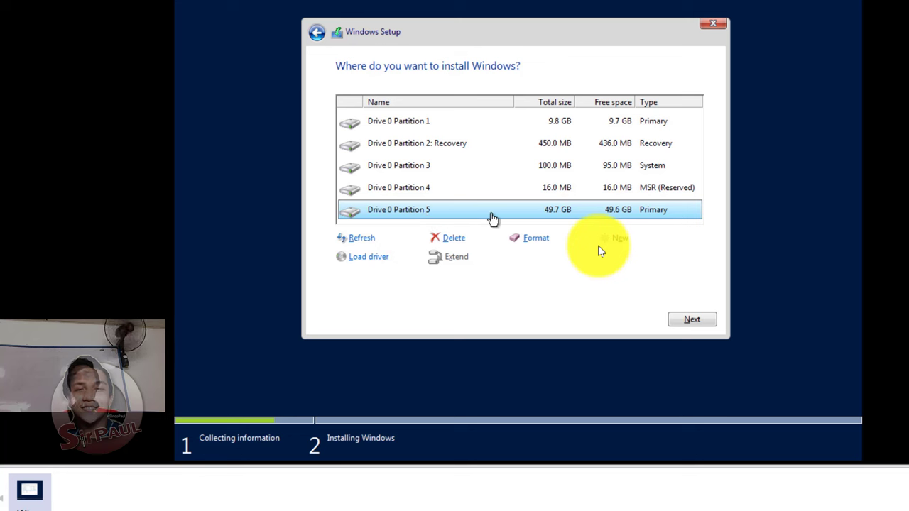
Install Windows on Drive 0 Partition 5 and proceed with the existing partition order.
click(458, 122)
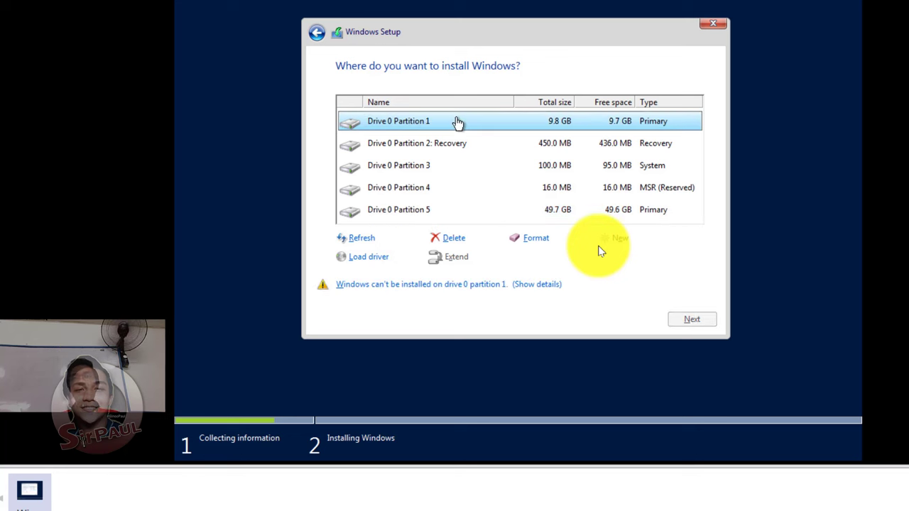
click(528, 217)
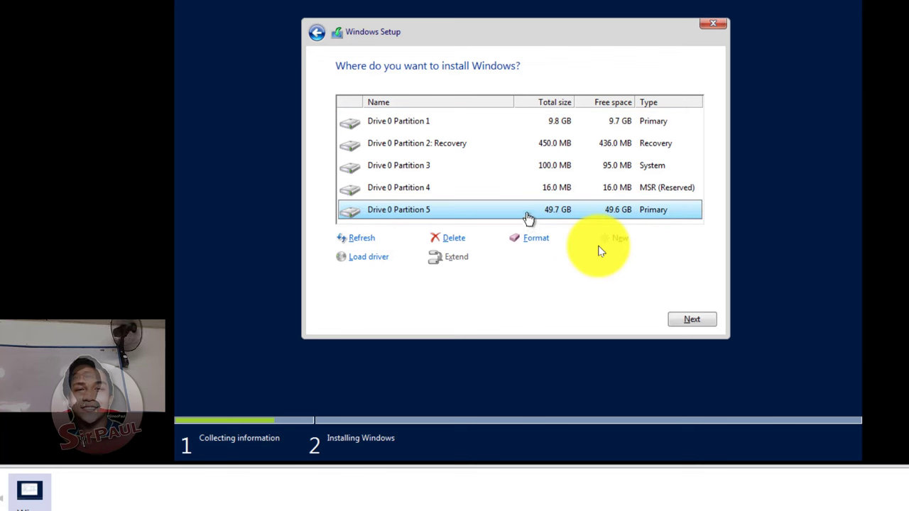
click(692, 319)
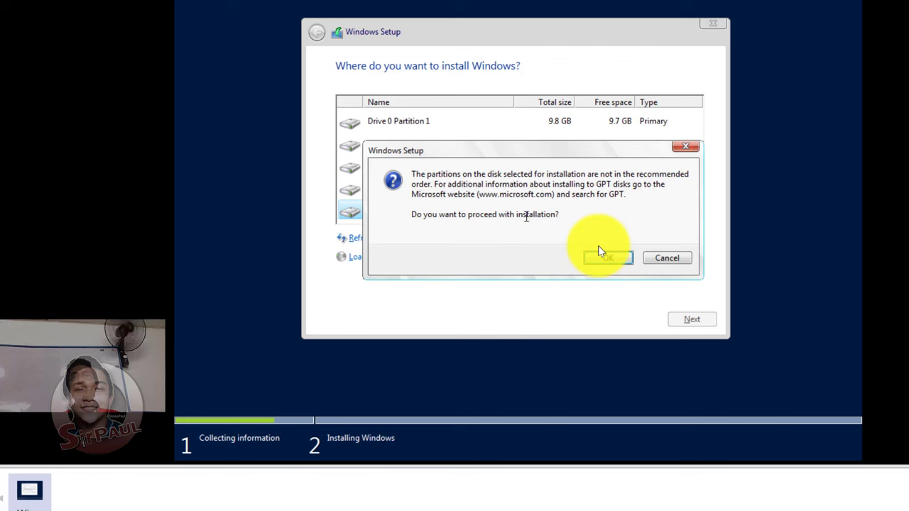
click(600, 254)
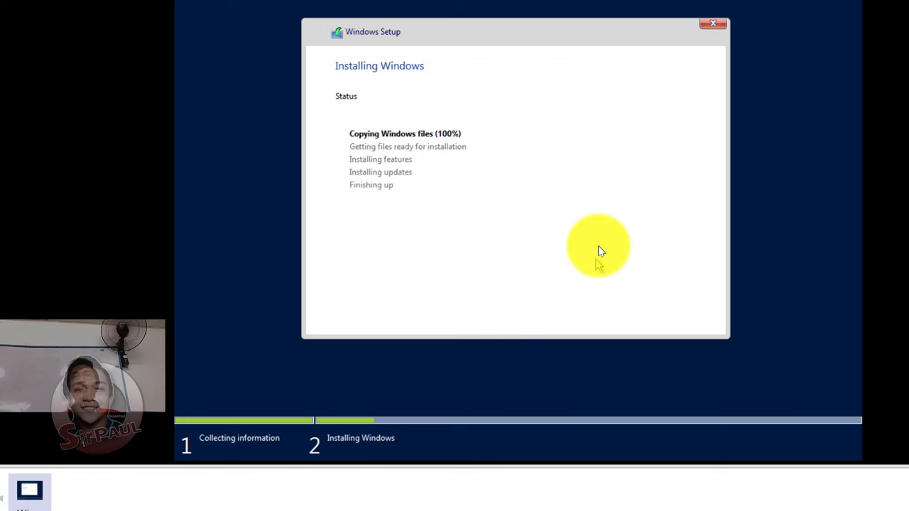
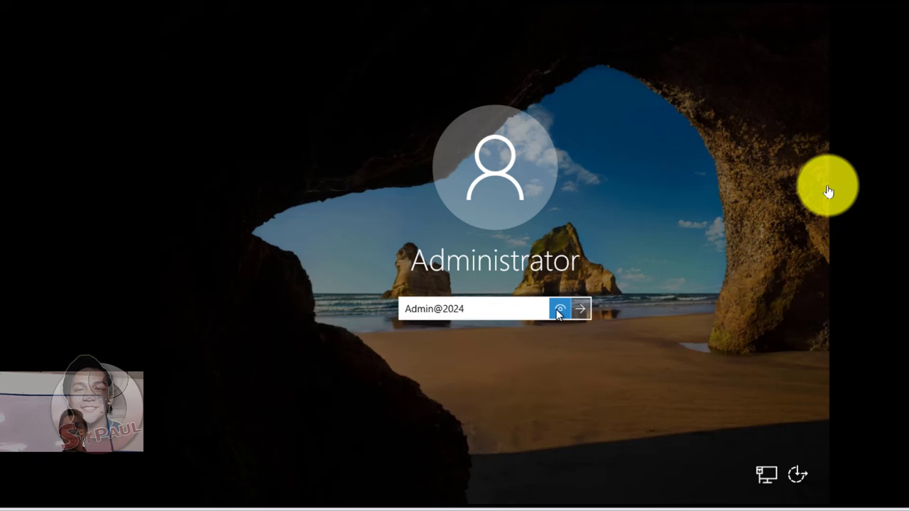
Check the entered account password, sign in as Administrator and allow the PC to be discoverable on the network.
click(558, 313)
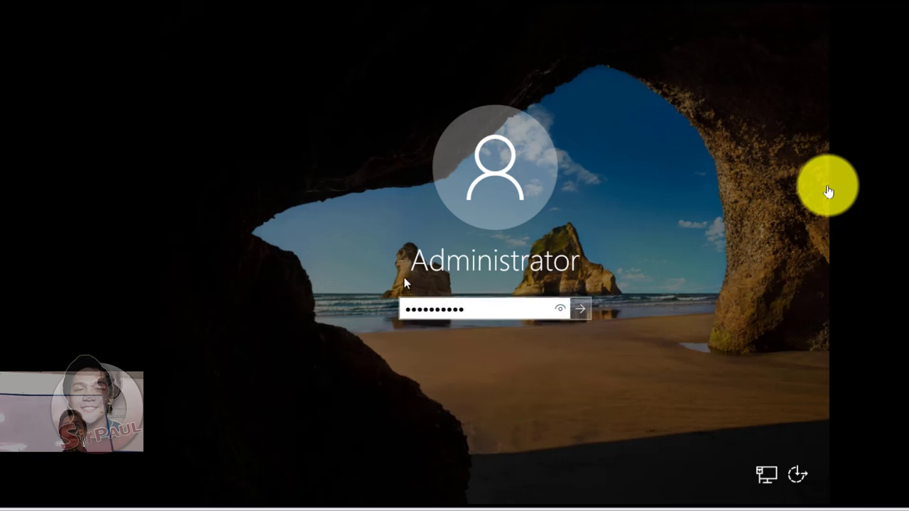
click(557, 313)
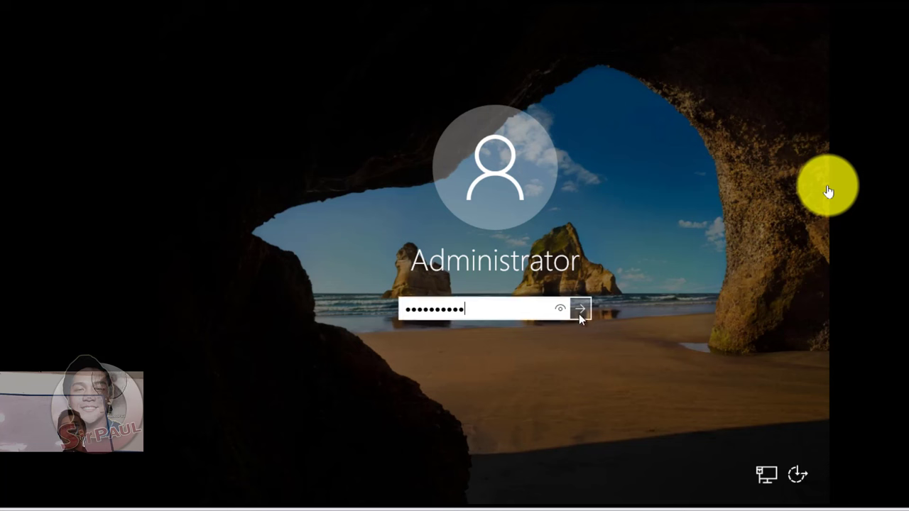
click(579, 310)
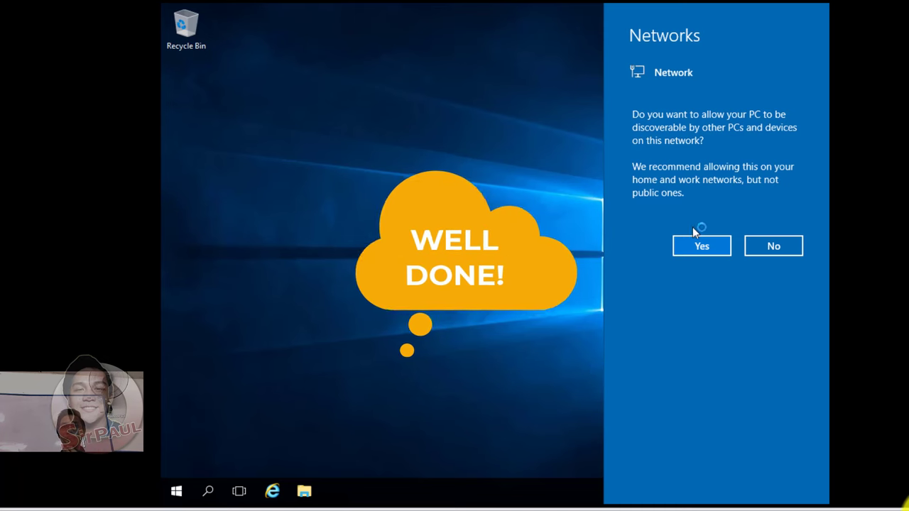
click(700, 247)
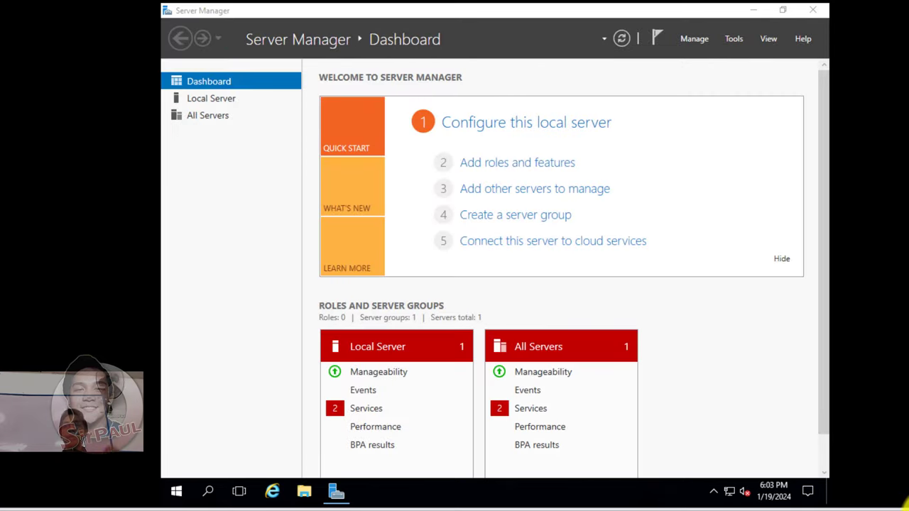
Open File Explorer and view the drives under This PC.
click(303, 492)
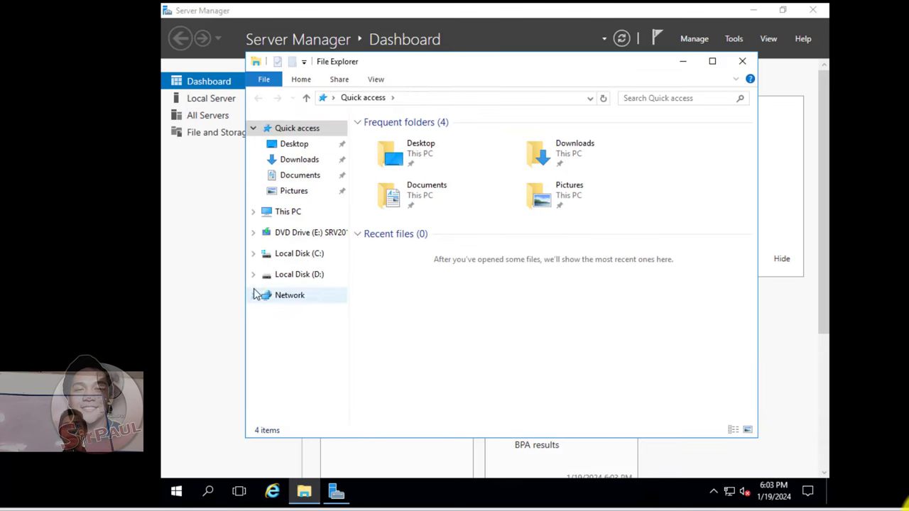
mouse_move(309, 491)
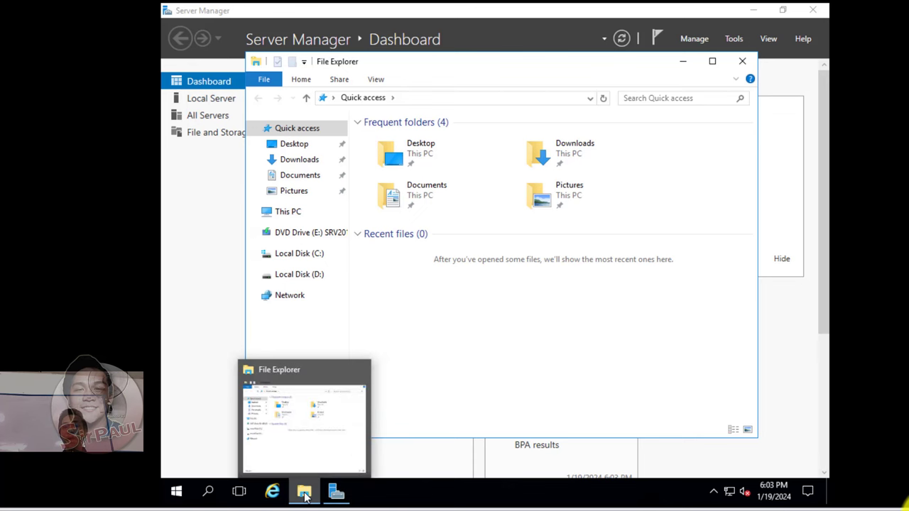
click(303, 215)
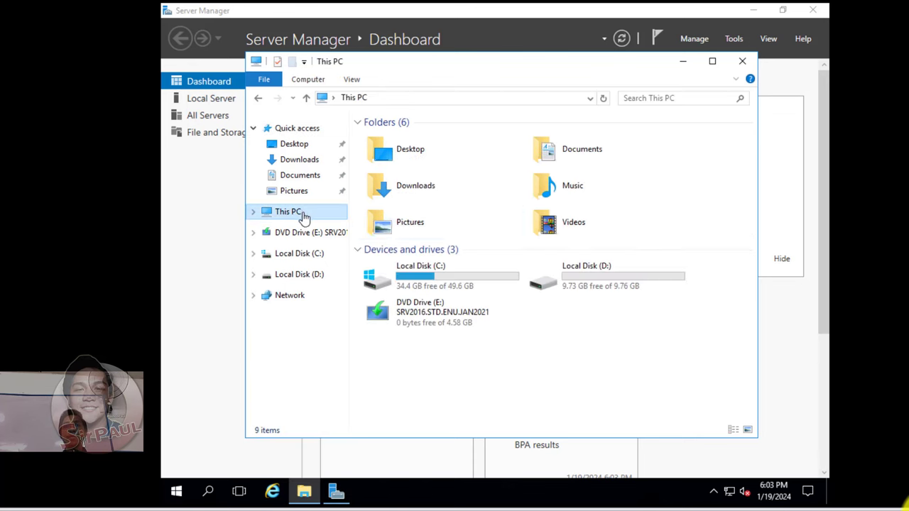
Check the capacity of Local Disk (C:) and Local Disk (D:), and close File Explorer and Server Manager.
click(458, 284)
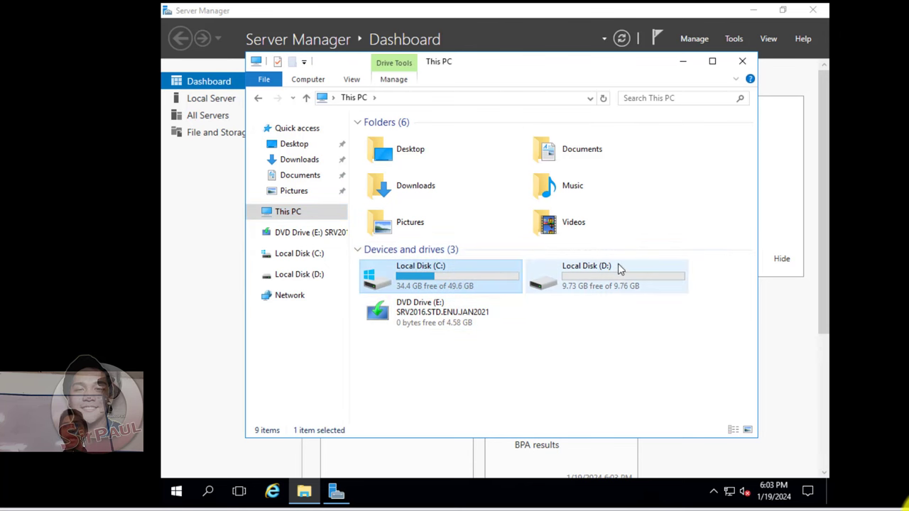
click(630, 286)
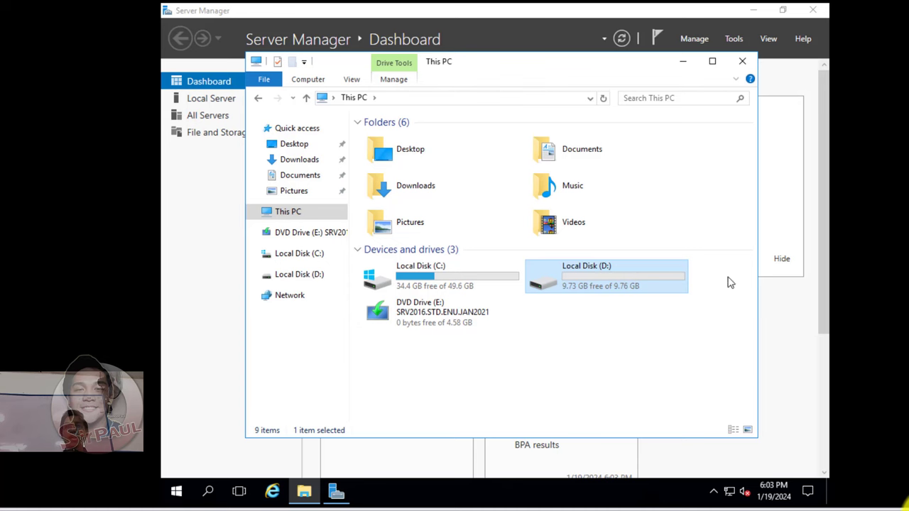
drag(728, 278, 629, 278)
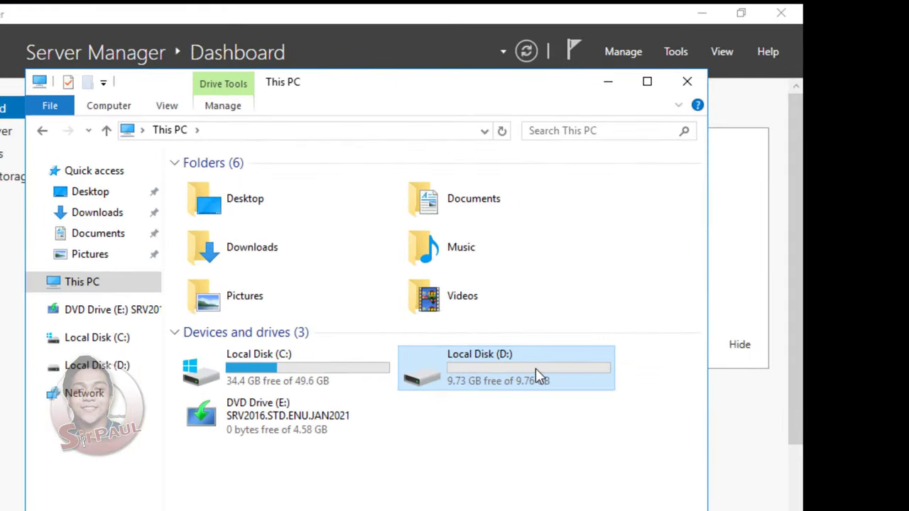
click(336, 387)
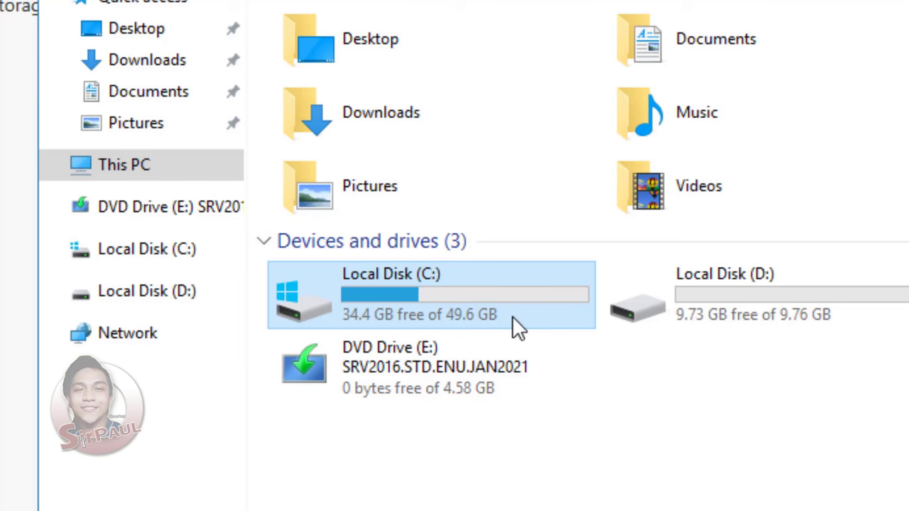
mouse_move(511, 316)
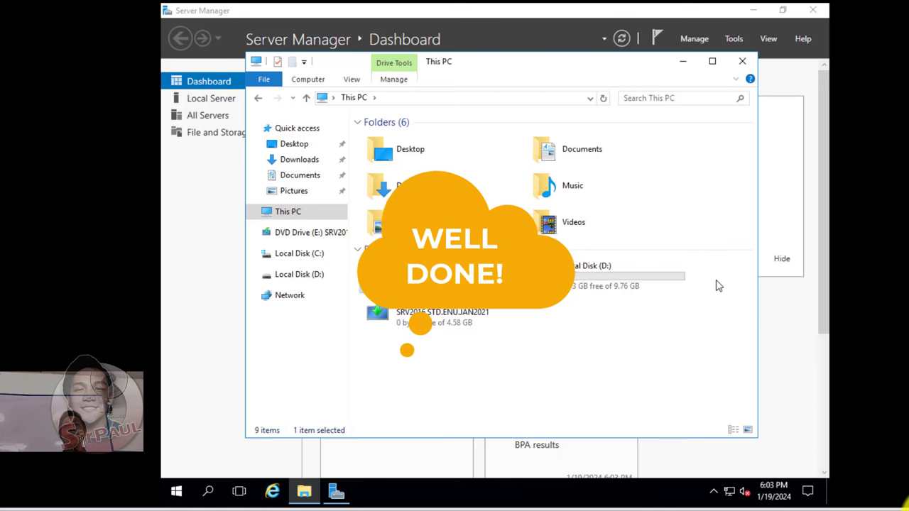
click(743, 62)
click(809, 10)
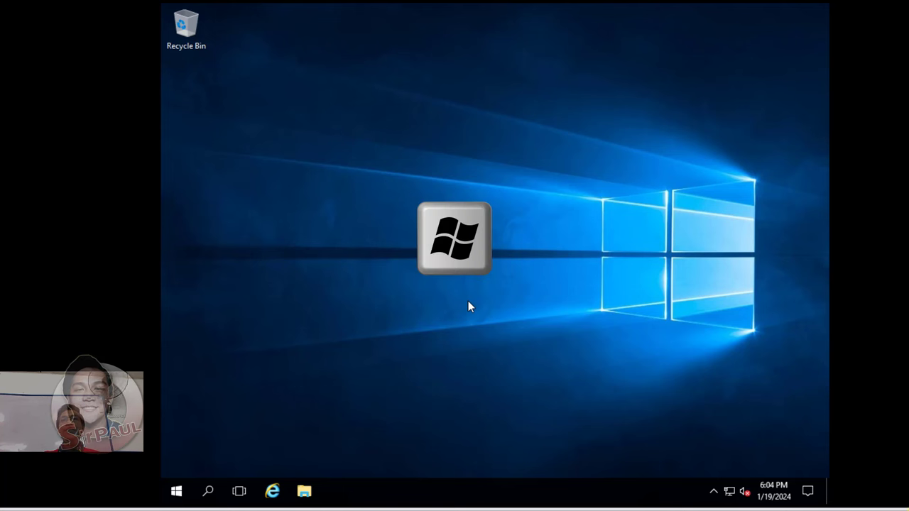
Open the system properties of This PC from File Explorer and maximize the System window.
key(super+e)
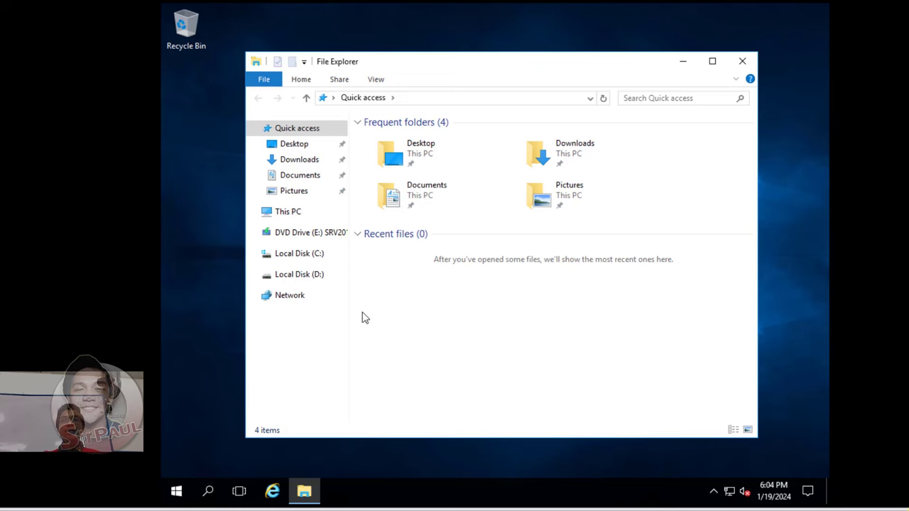
click(298, 213)
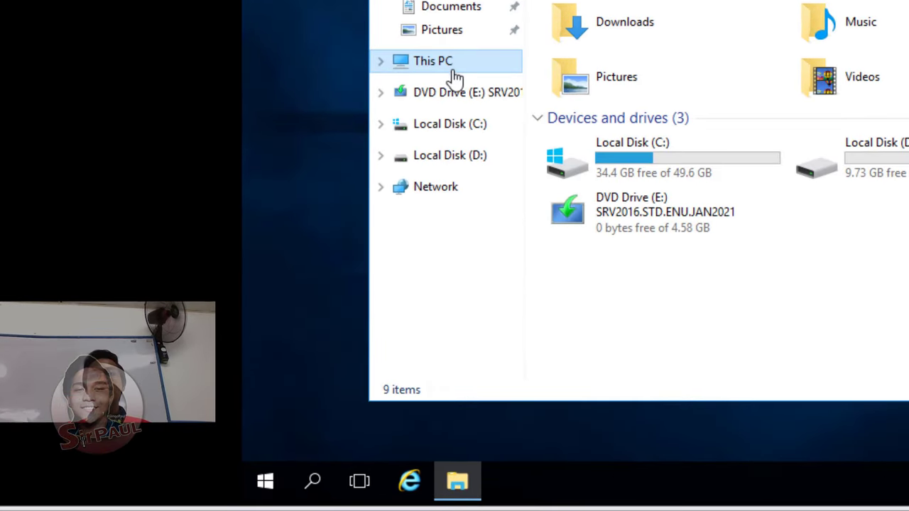
right_click(449, 71)
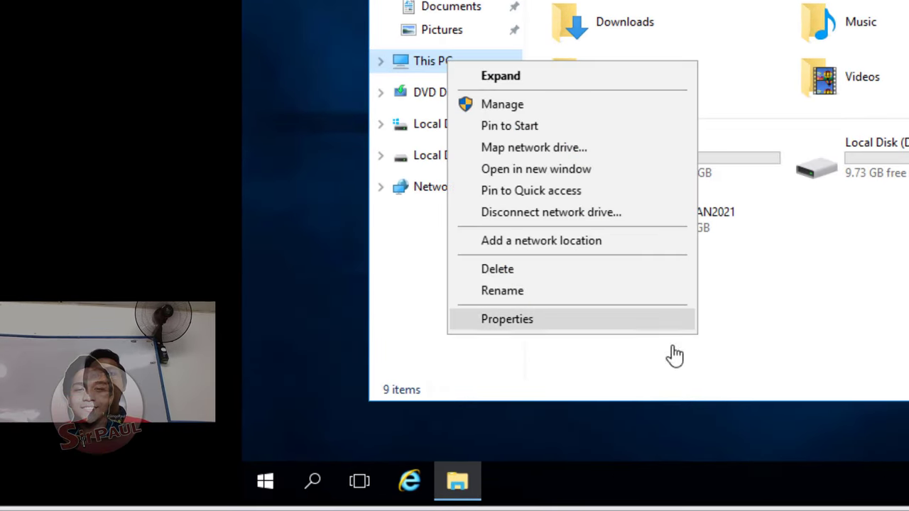
drag(908, 280, 908, 326)
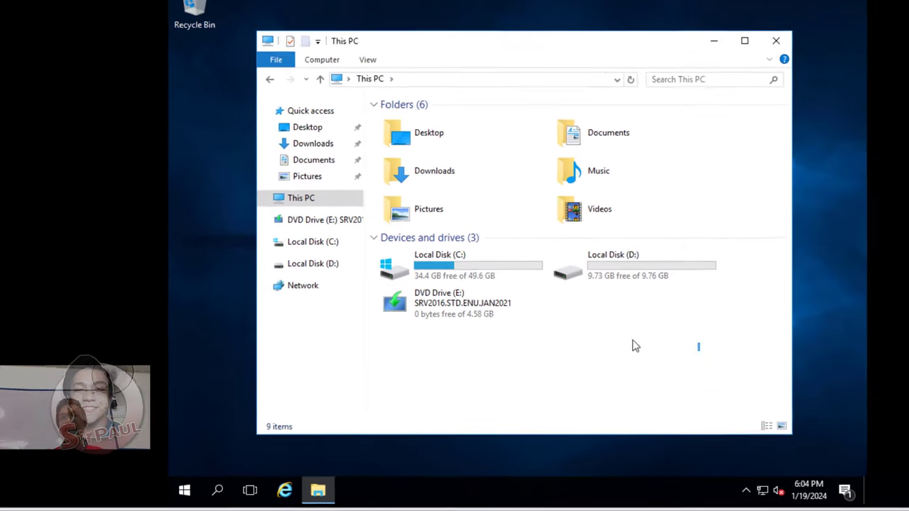
drag(632, 391, 631, 390)
right_click(575, 371)
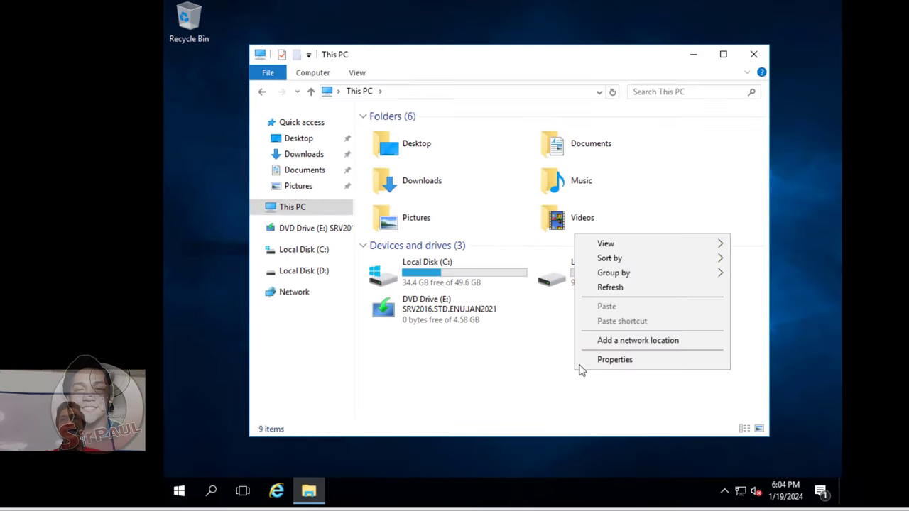
click(607, 360)
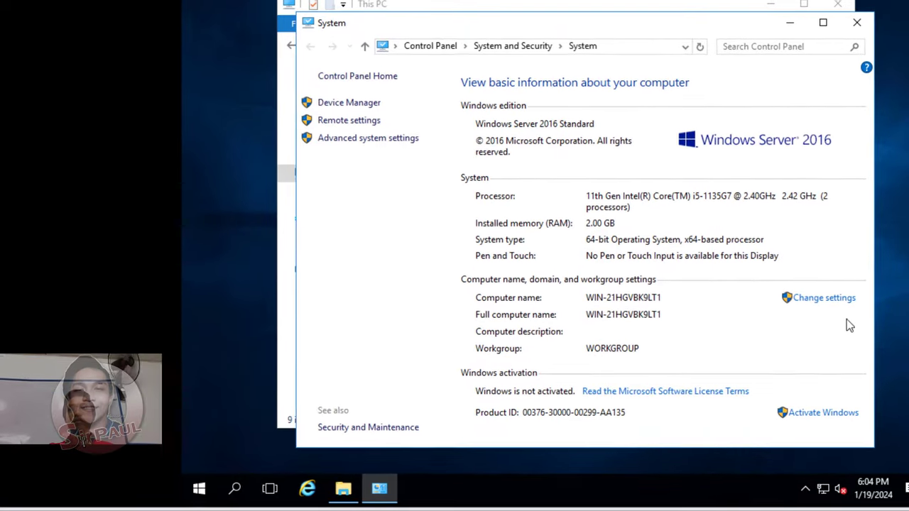
click(823, 23)
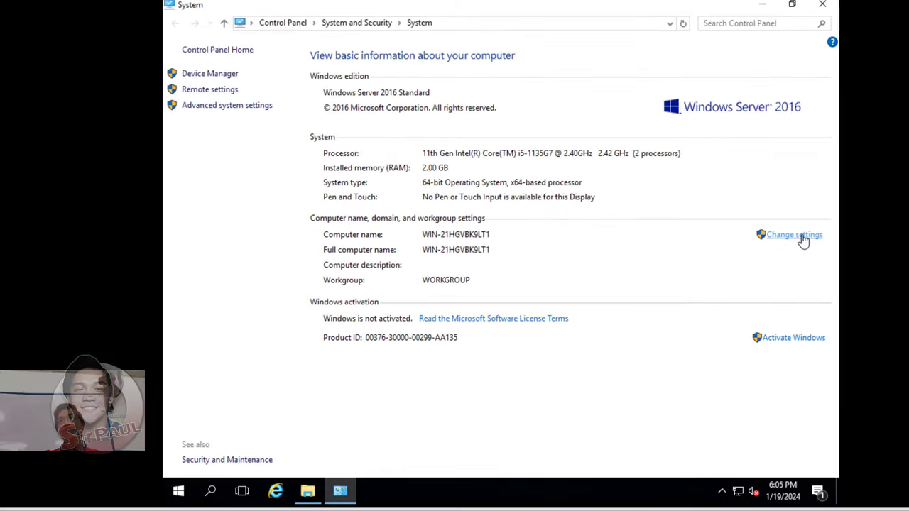
Open the computer name settings and enter WS1-SERVER as the new computer name.
click(802, 238)
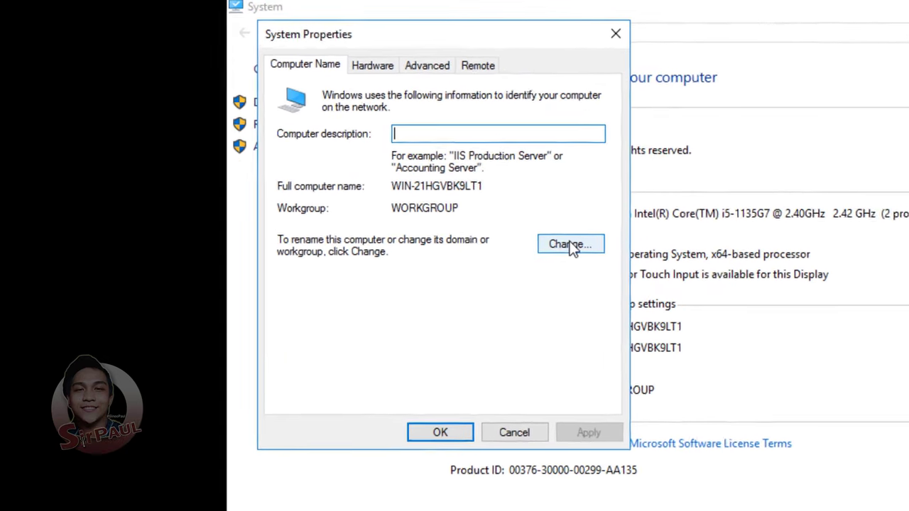
click(571, 245)
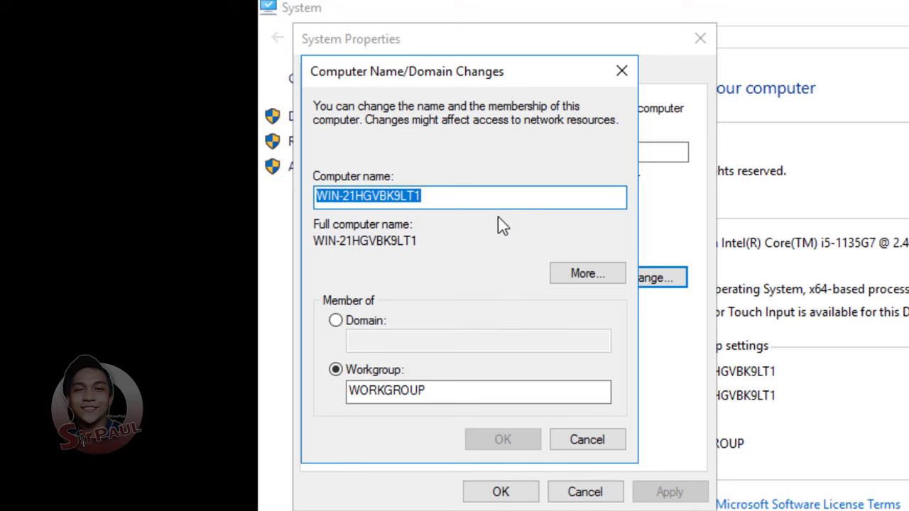
text(WS)
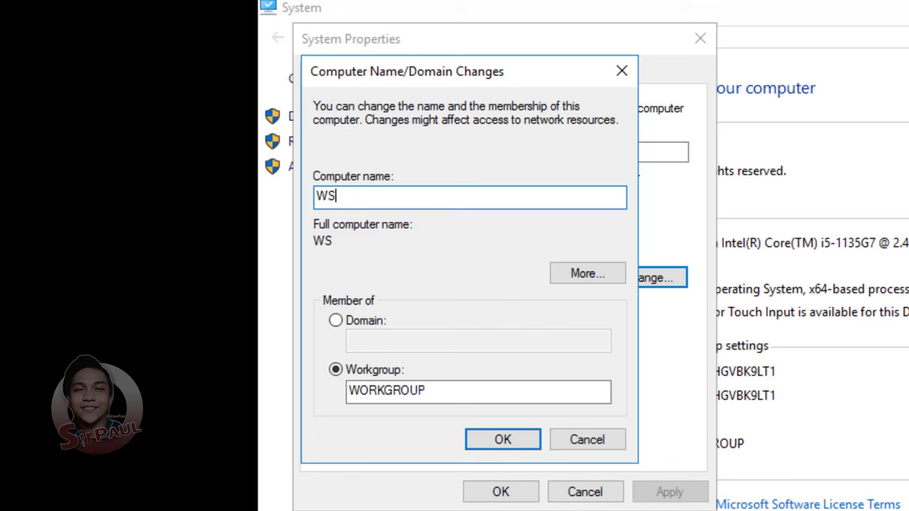
text(1)
text(-SERVER)
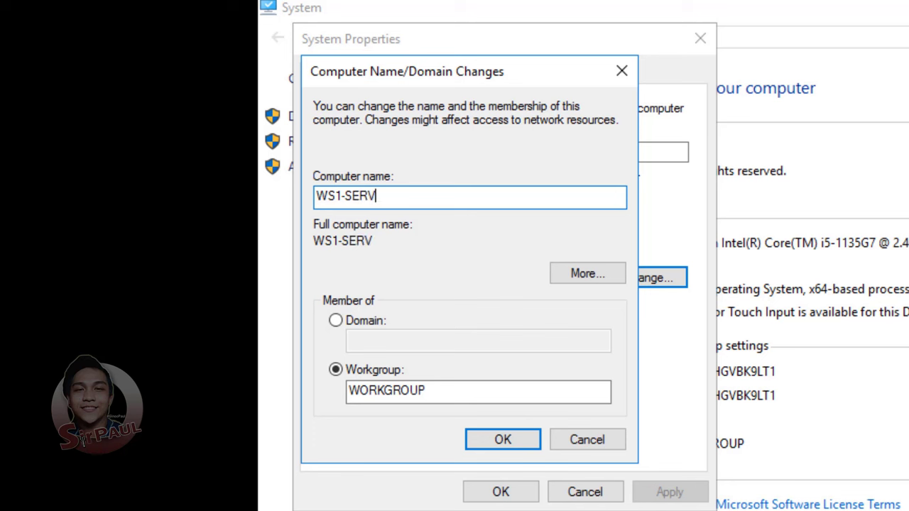
click(318, 193)
drag(318, 192, 343, 193)
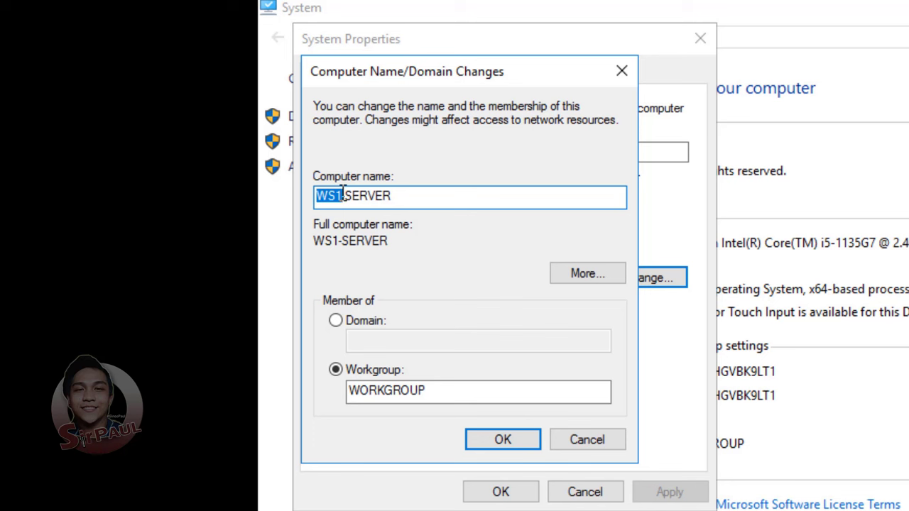
click(344, 196)
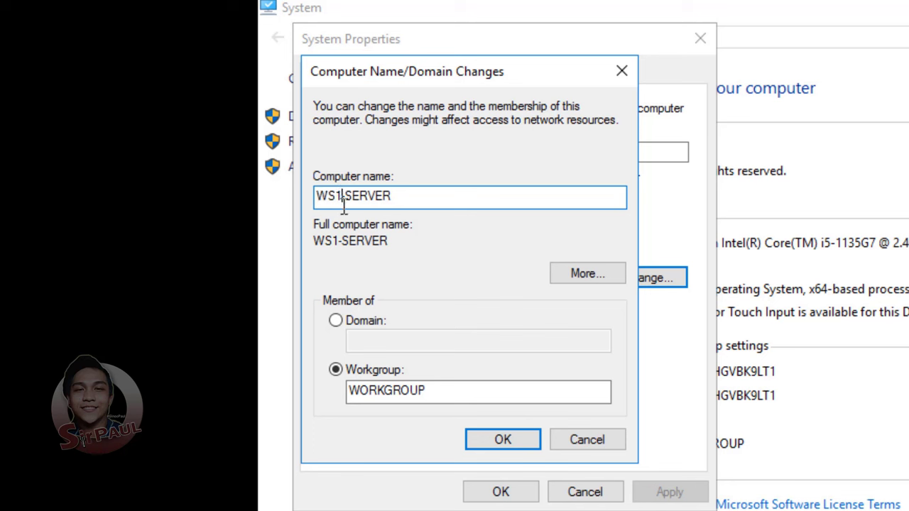
double_click(366, 200)
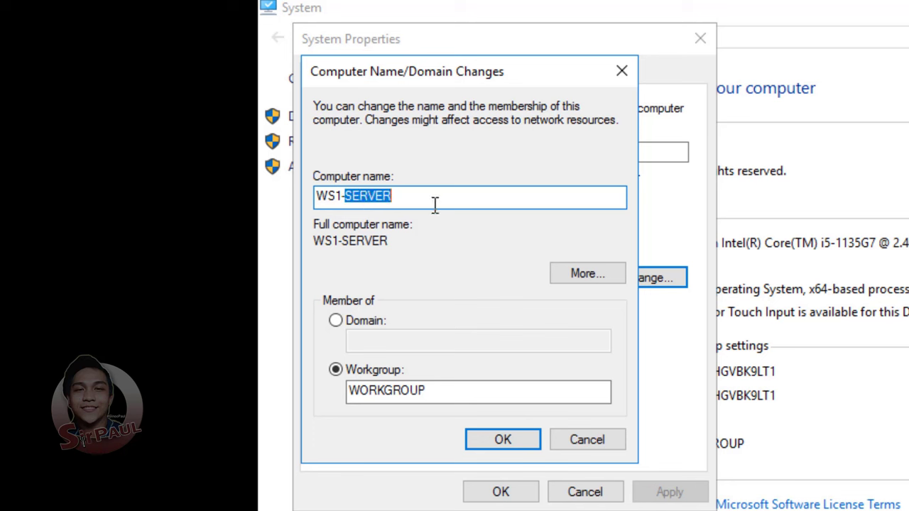
drag(450, 203, 308, 203)
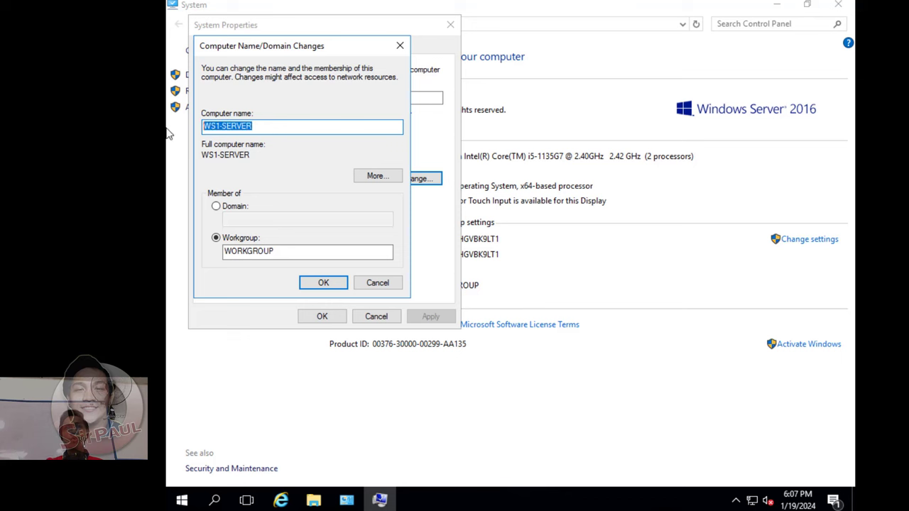
Confirm the computer name change, close System Properties and restart the server immediately.
click(323, 283)
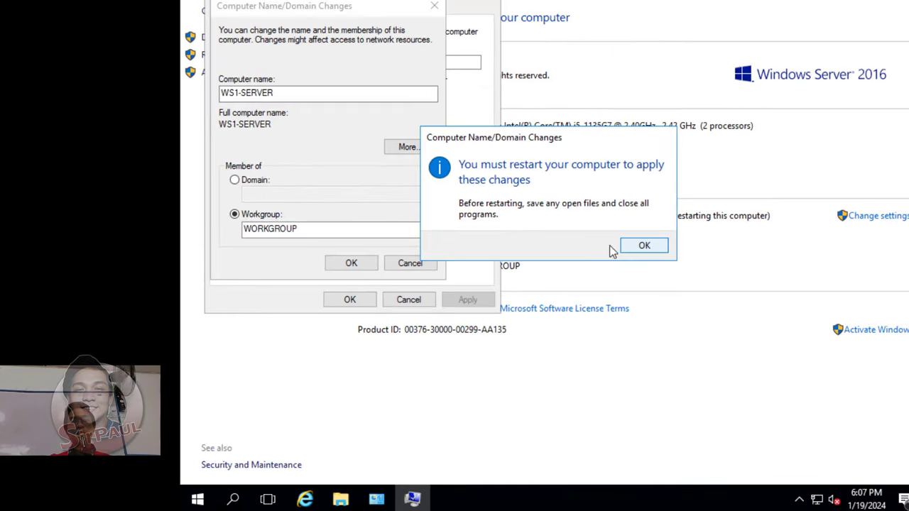
click(624, 247)
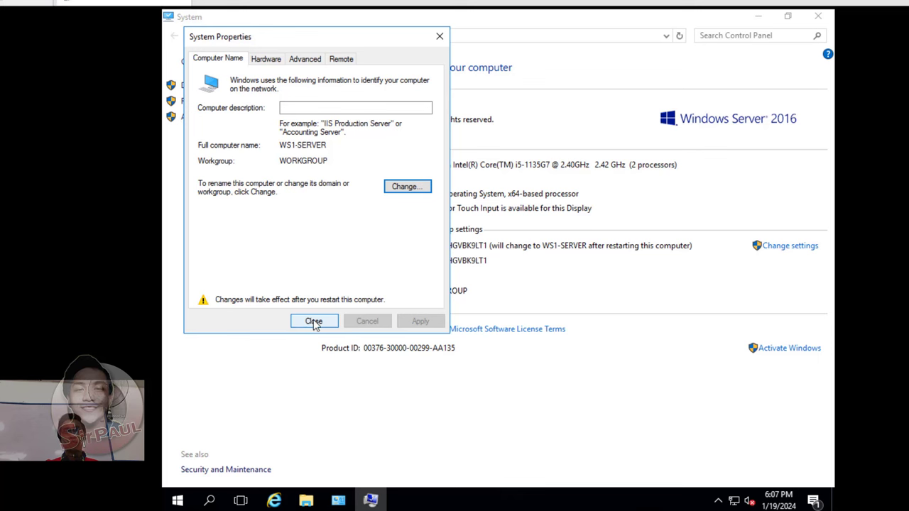
click(314, 322)
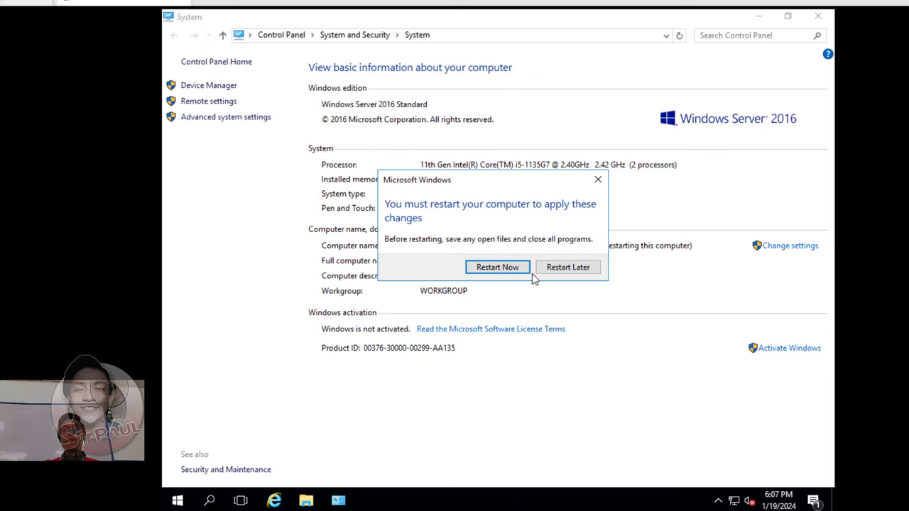
click(504, 270)
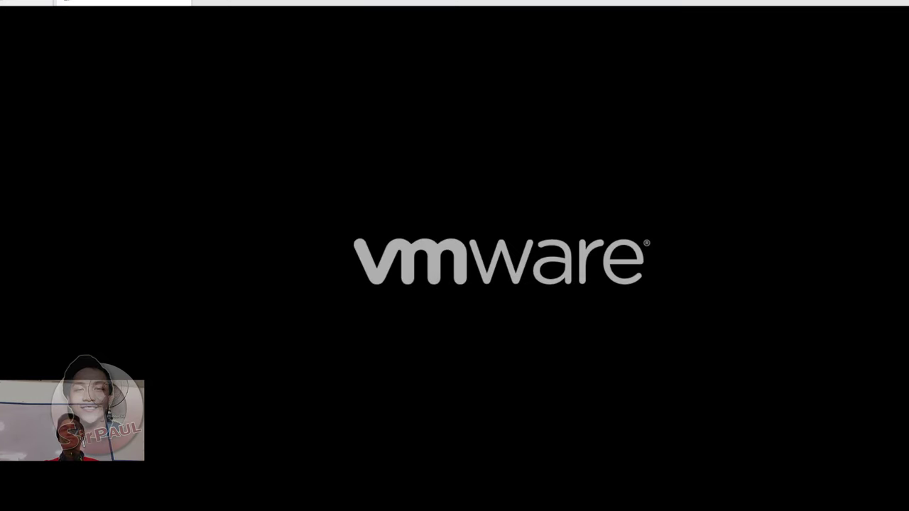
Unlock the restarted server, enter and check the account password, and sign in as Administrator.
mouse_move(558, 507)
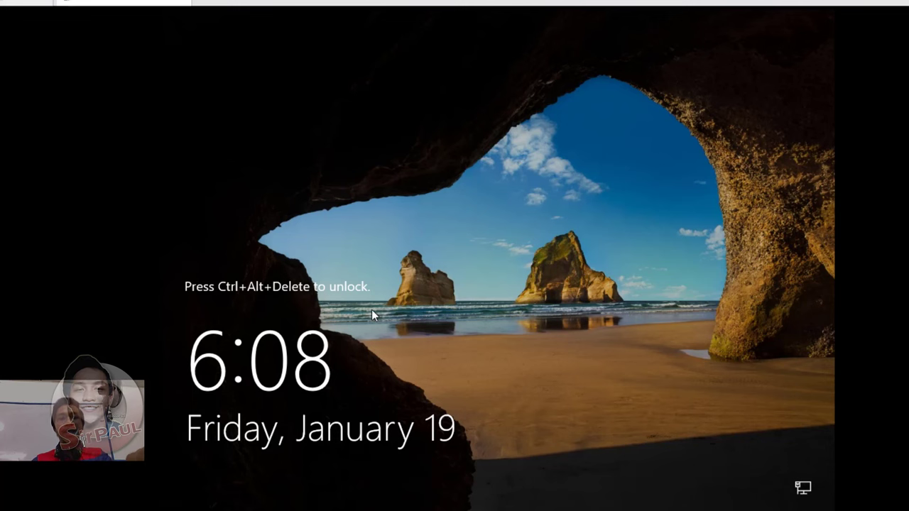
key(ctrl+alt+Delete)
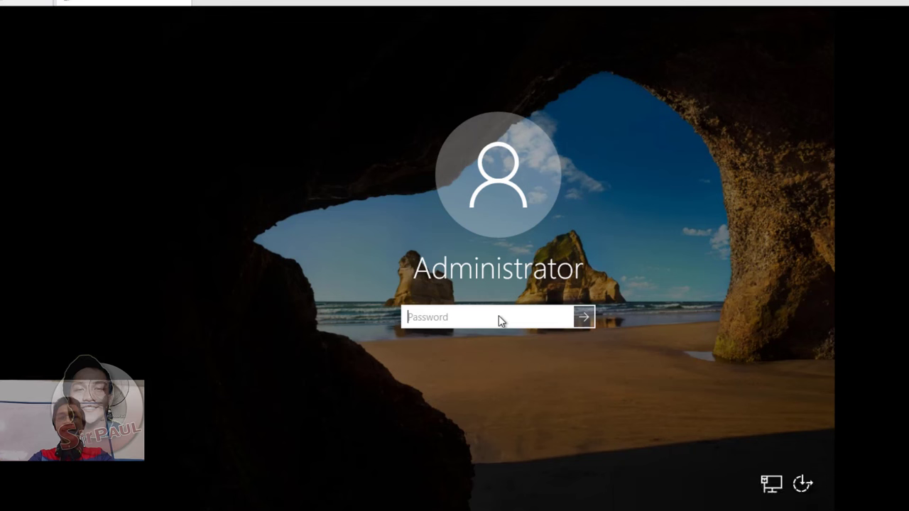
text(••••••)
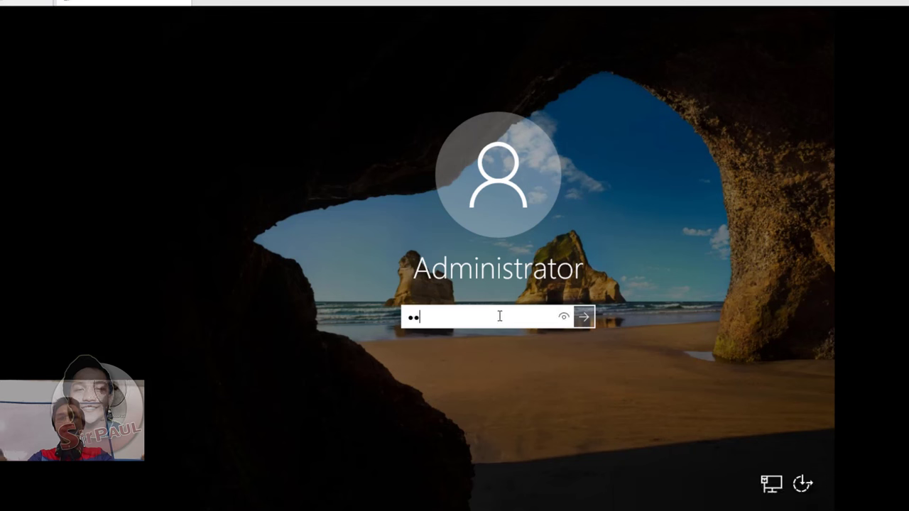
text(••••)
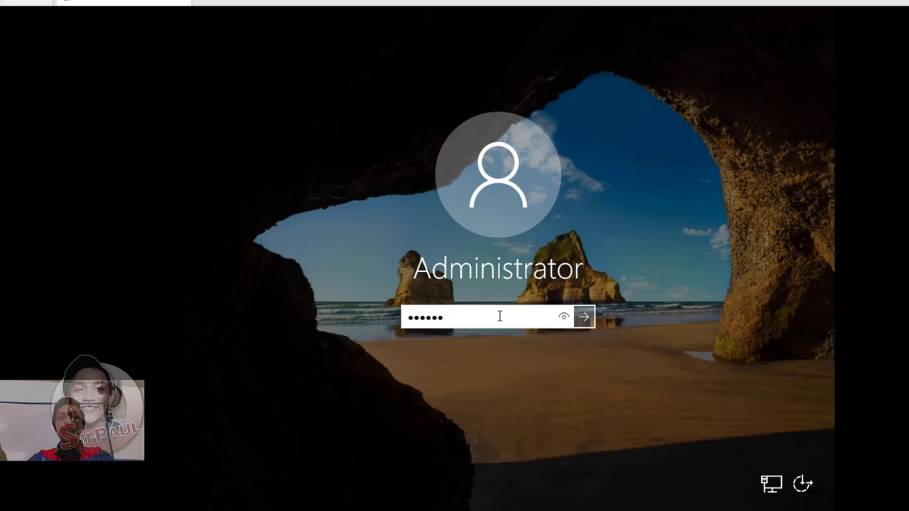
click(564, 317)
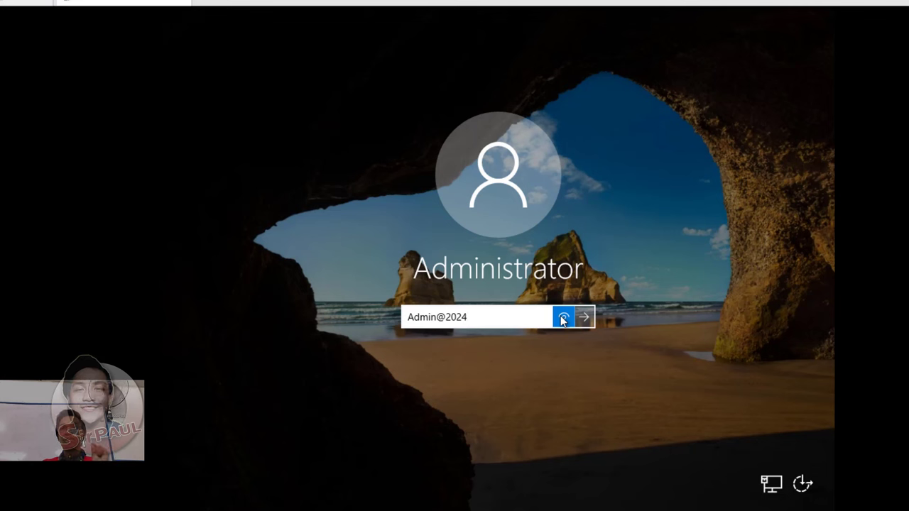
click(564, 317)
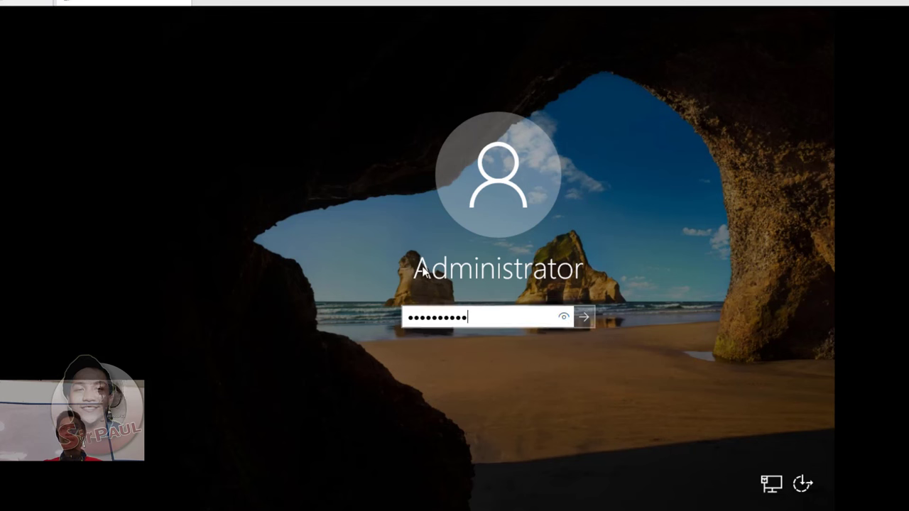
click(584, 319)
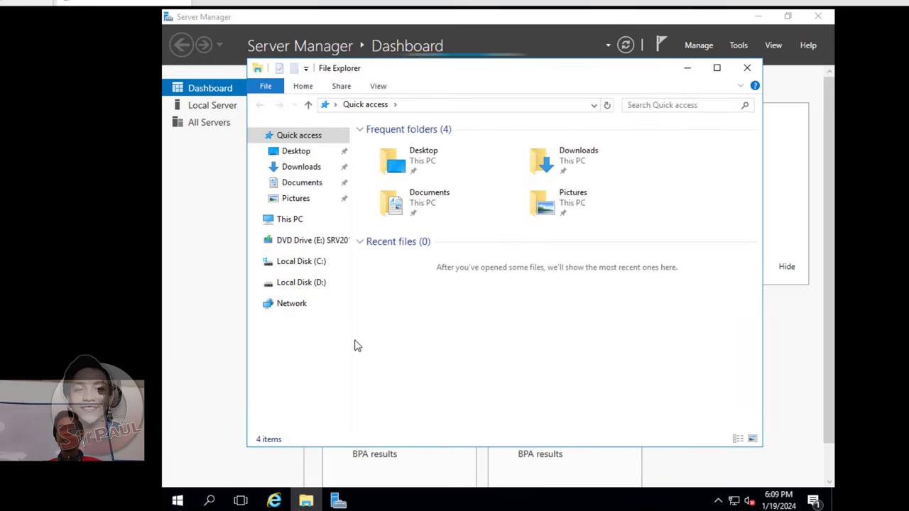
View the system properties of This PC to check the computer name.
click(301, 226)
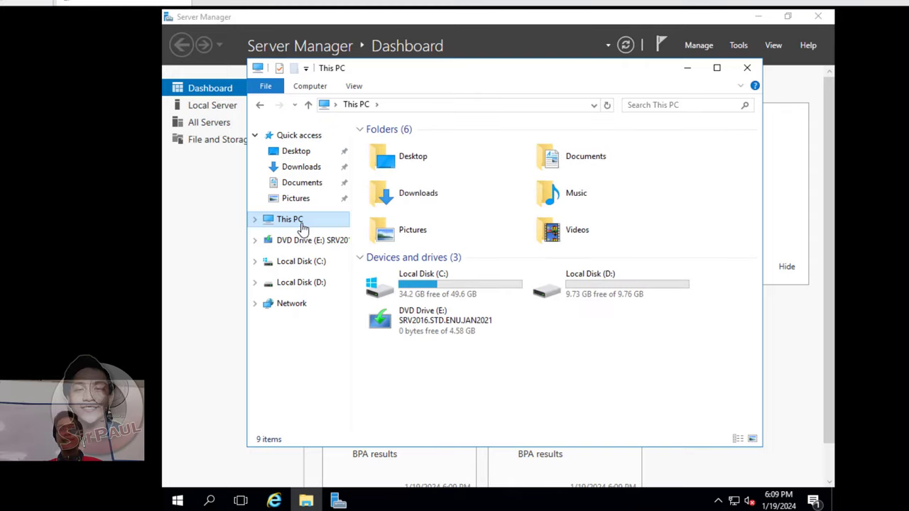
right_click(313, 221)
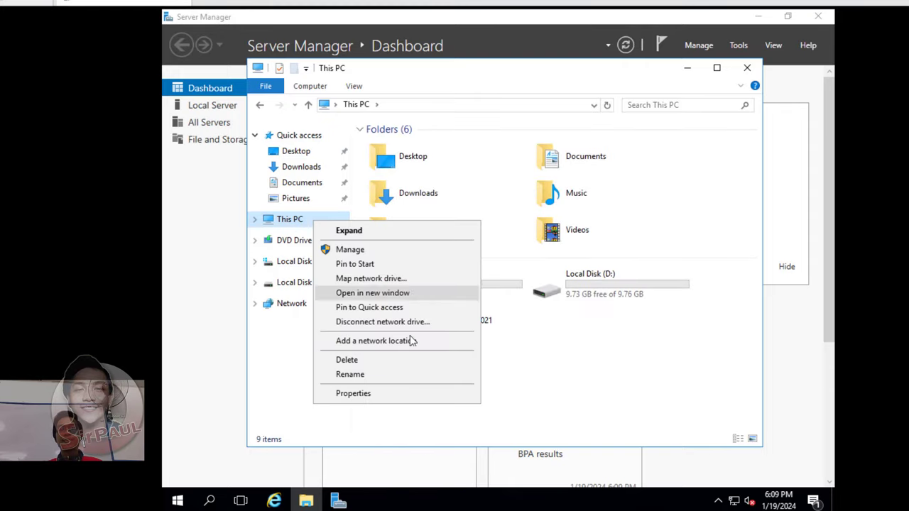
click(425, 394)
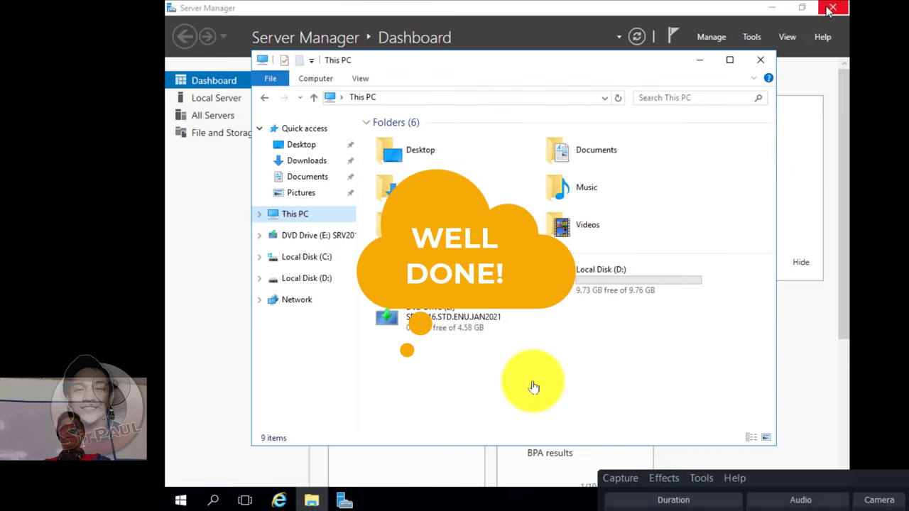
Close the server's This PC window and look through the installed apps in the Windows 10 client's Start menu.
click(761, 60)
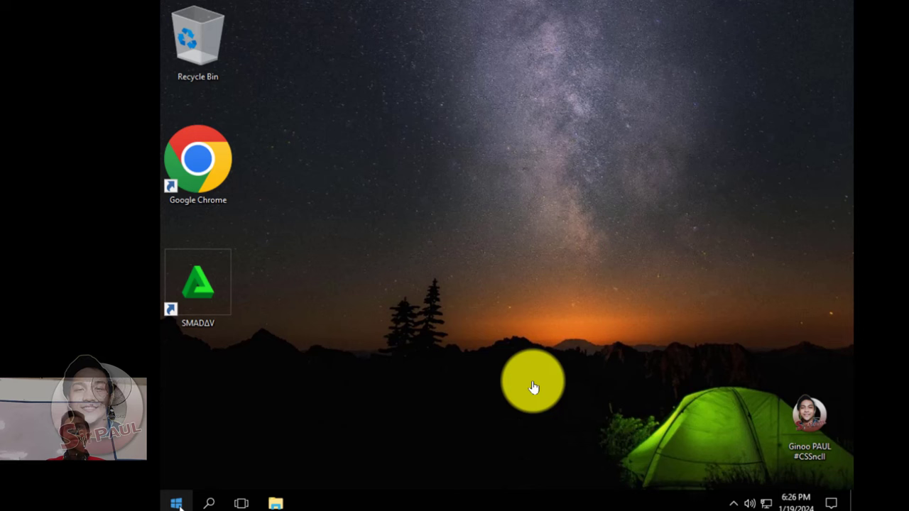
click(177, 504)
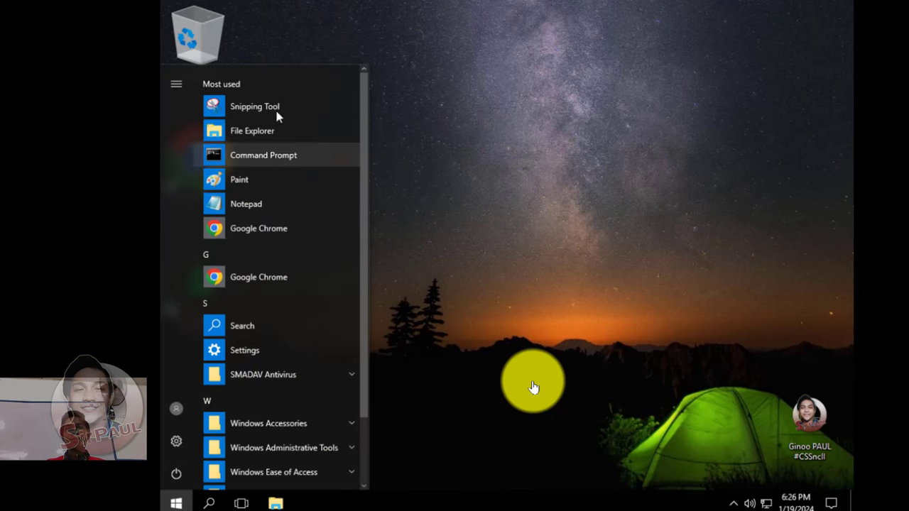
scroll(239, 339, down, 1)
scroll(245, 328, up, 1)
scroll(241, 295, down, 1)
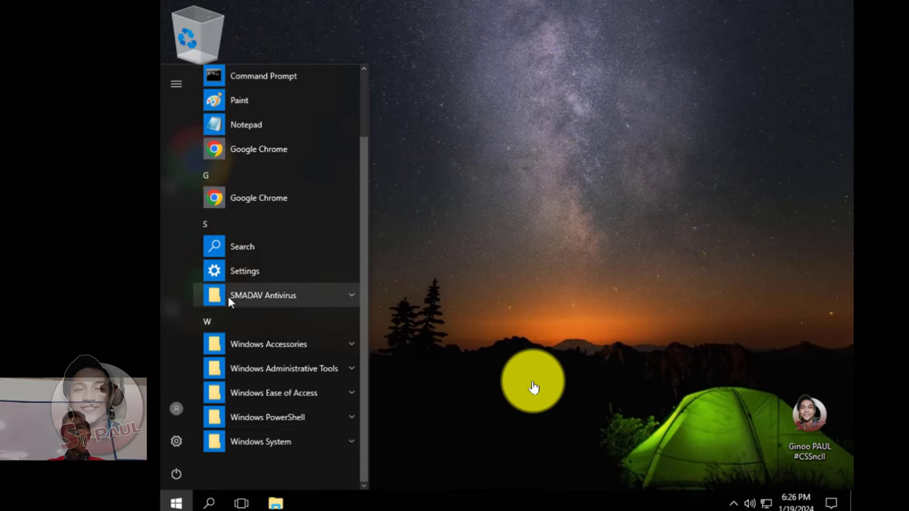
scroll(229, 300, up, 2)
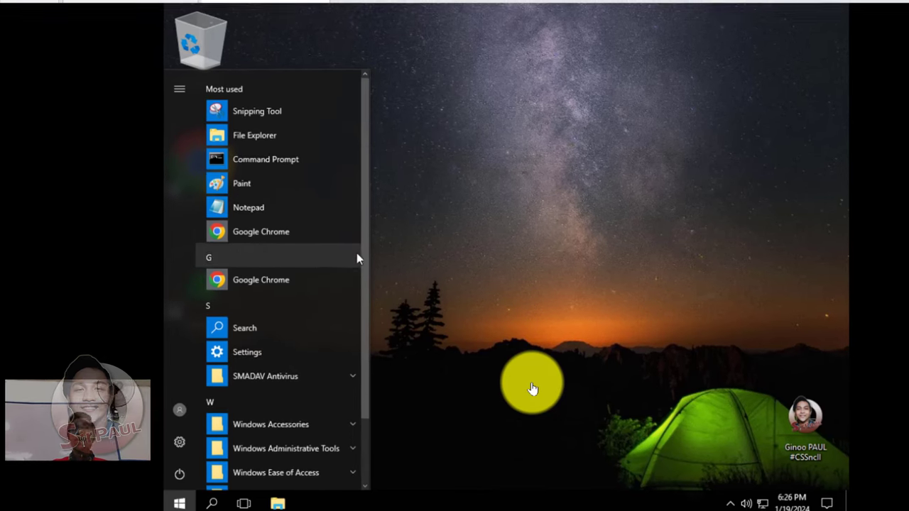
click(533, 389)
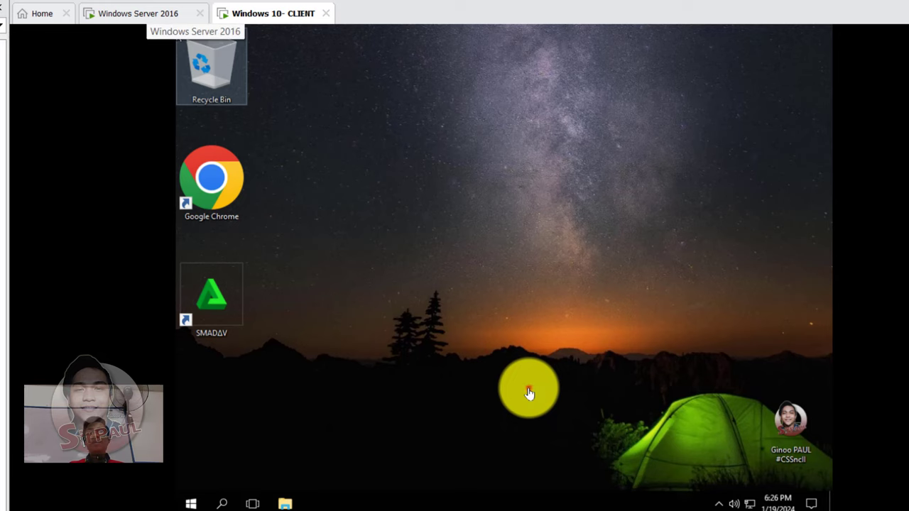
Compare the Start menu of the Windows Server 2016 machine with that of the Windows 10 client.
click(142, 13)
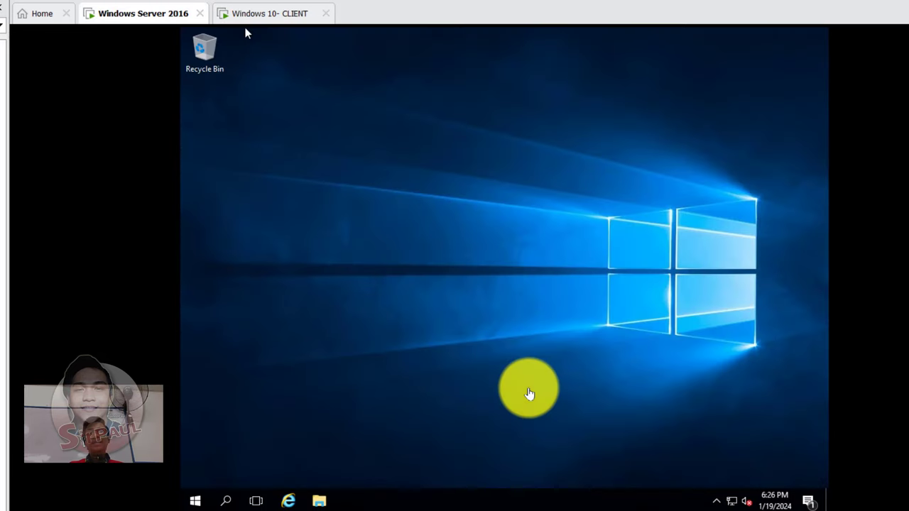
click(199, 504)
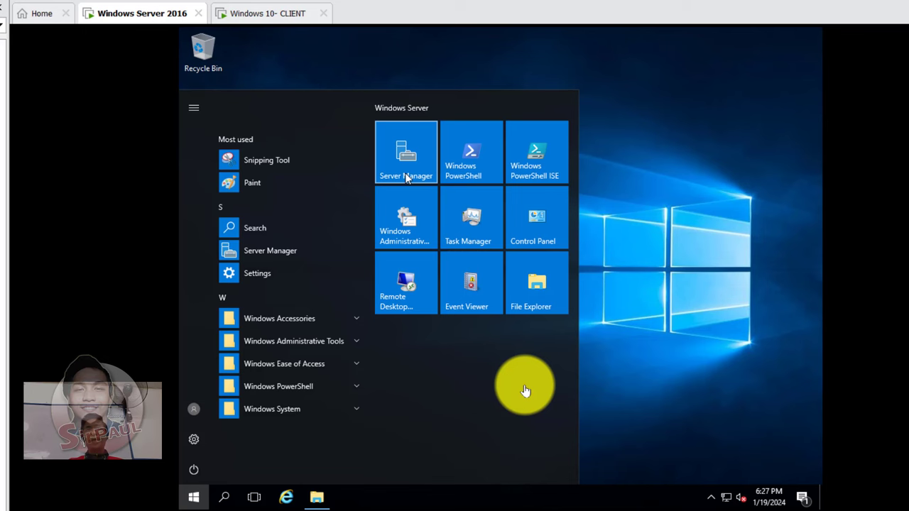
click(525, 389)
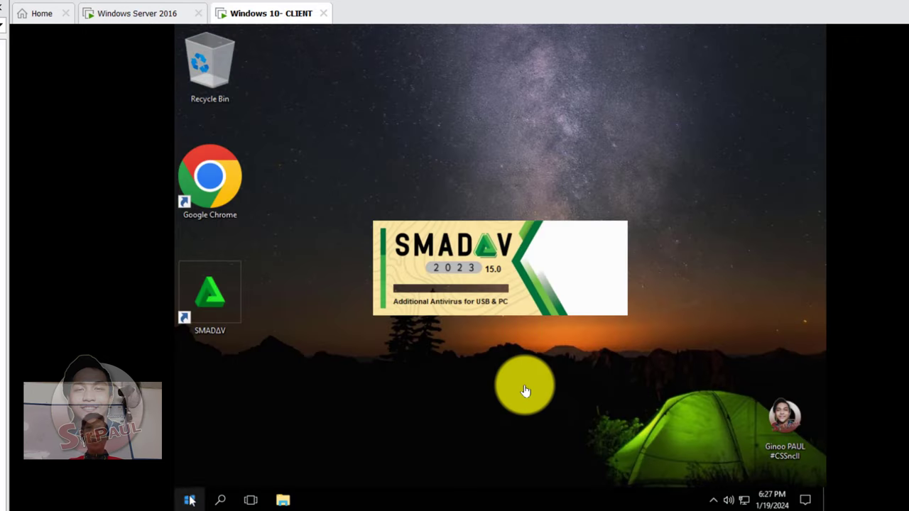
click(190, 501)
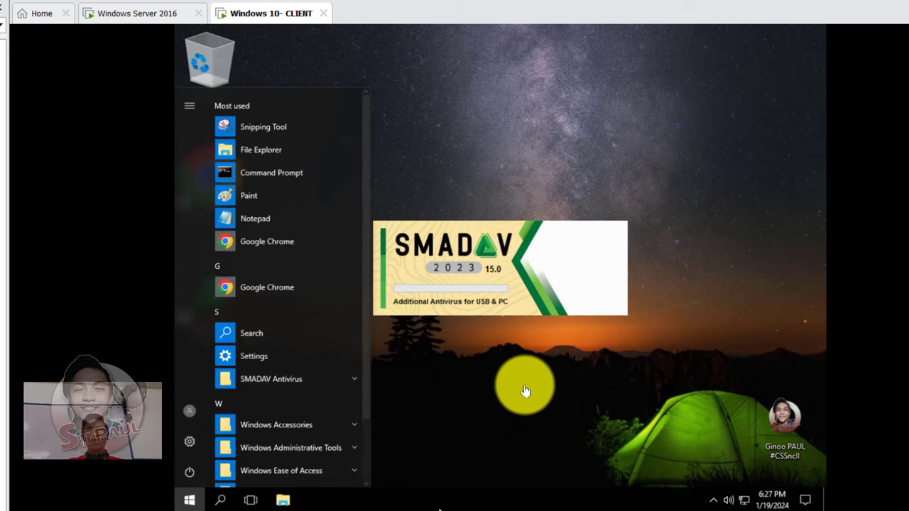
click(508, 395)
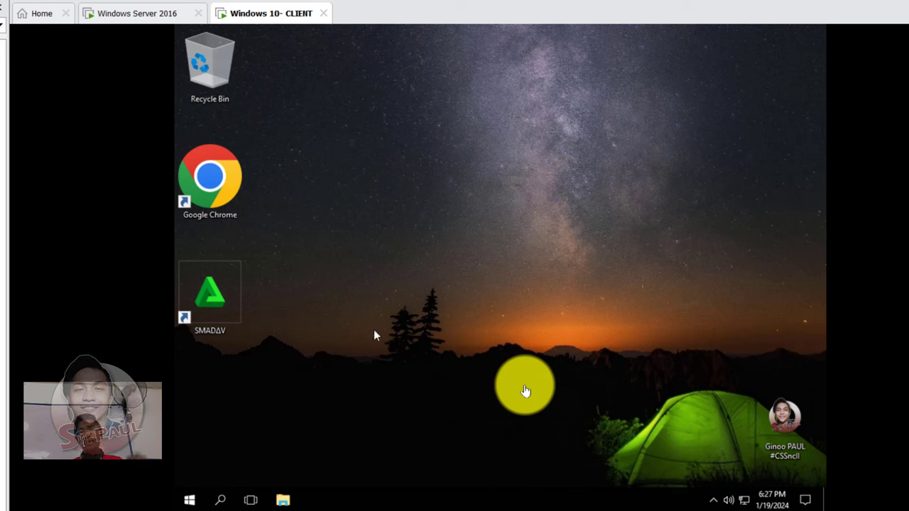
View the system properties of This PC on the Windows 10 client to check its computer name.
key(super+e)
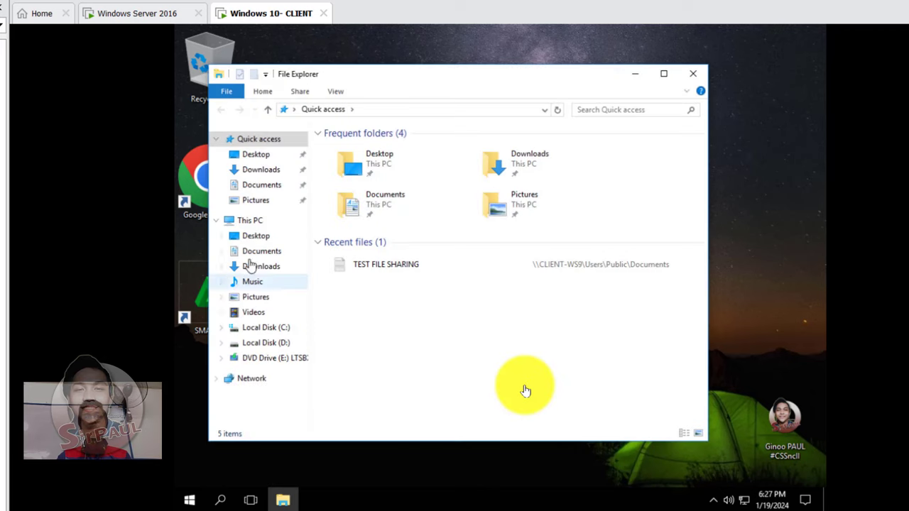
click(250, 221)
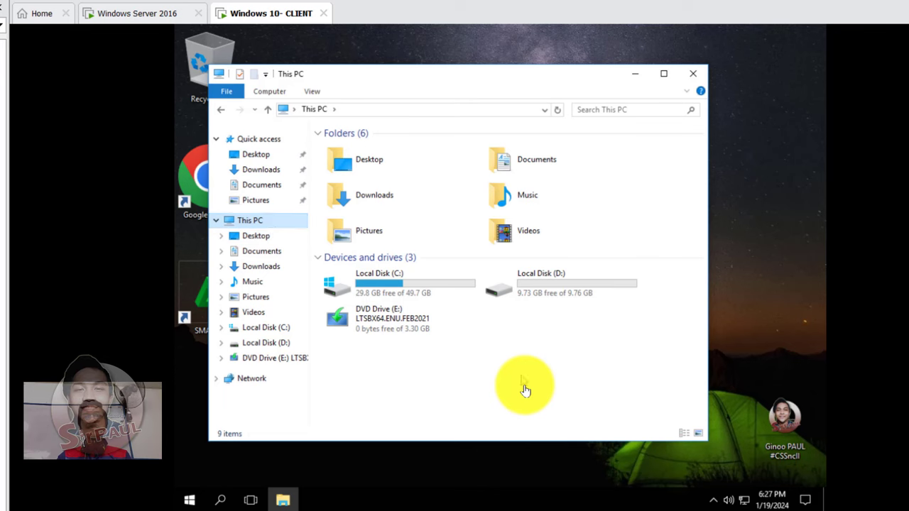
right_click(525, 390)
click(557, 366)
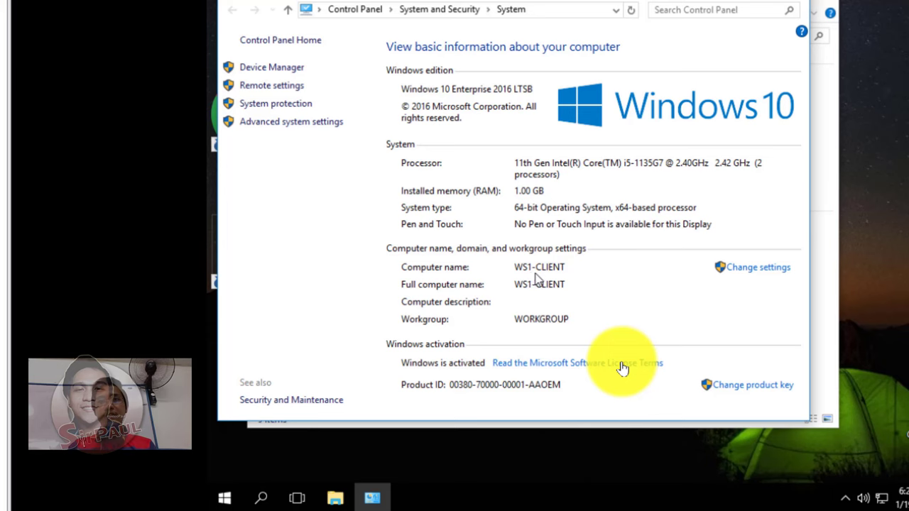
click(622, 368)
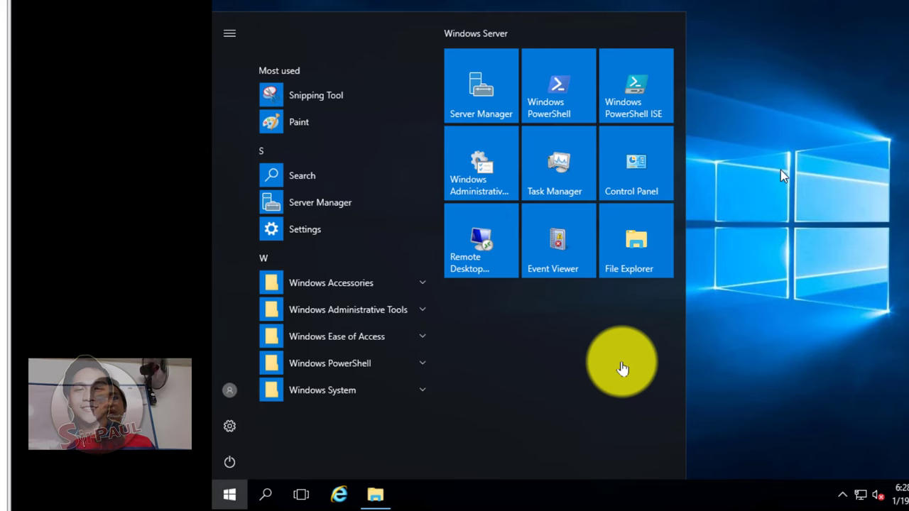
Open File Explorer on Windows Server 2016 and view the system properties of This PC.
click(615, 252)
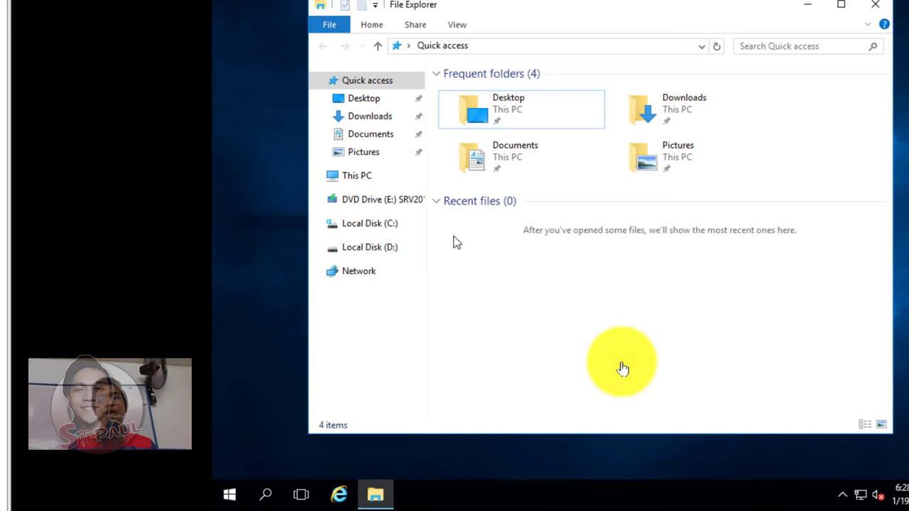
right_click(539, 309)
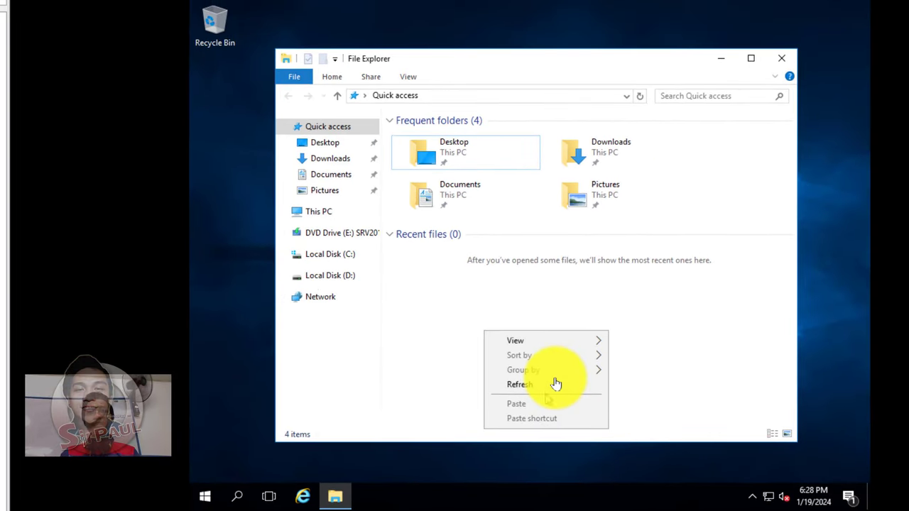
click(305, 211)
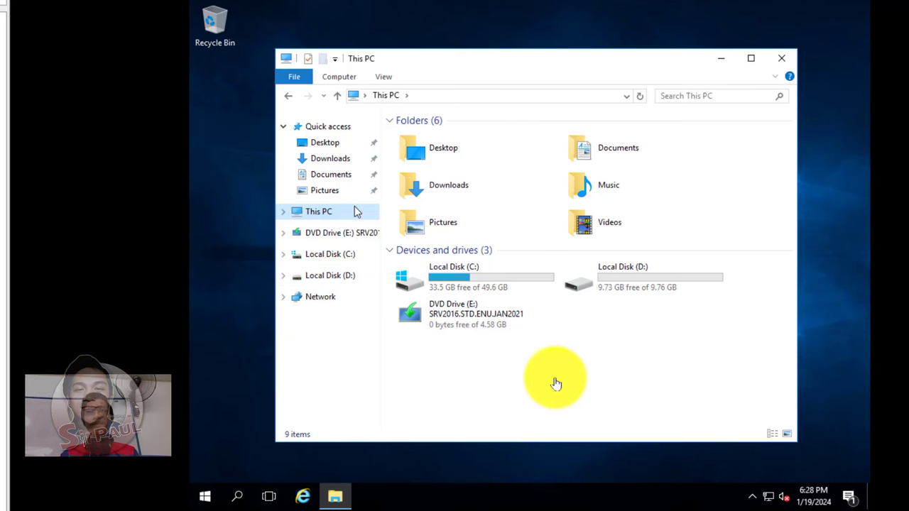
right_click(357, 220)
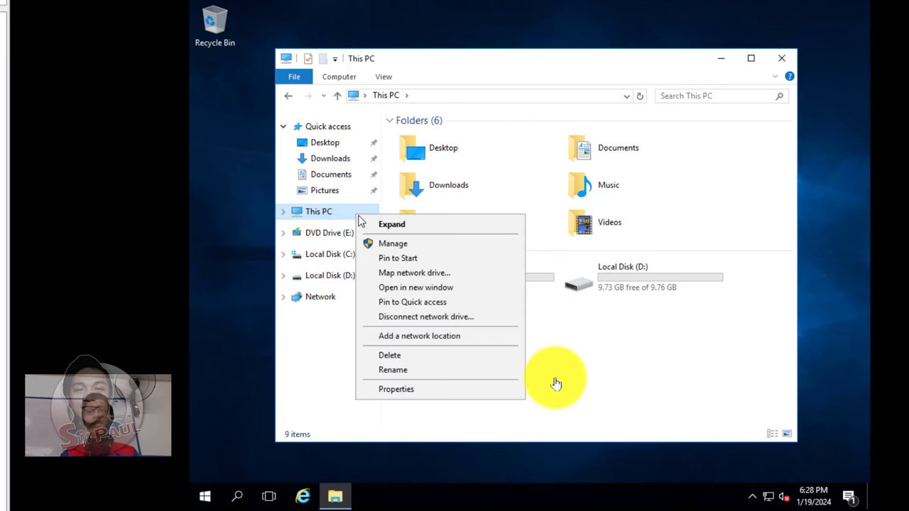
click(464, 392)
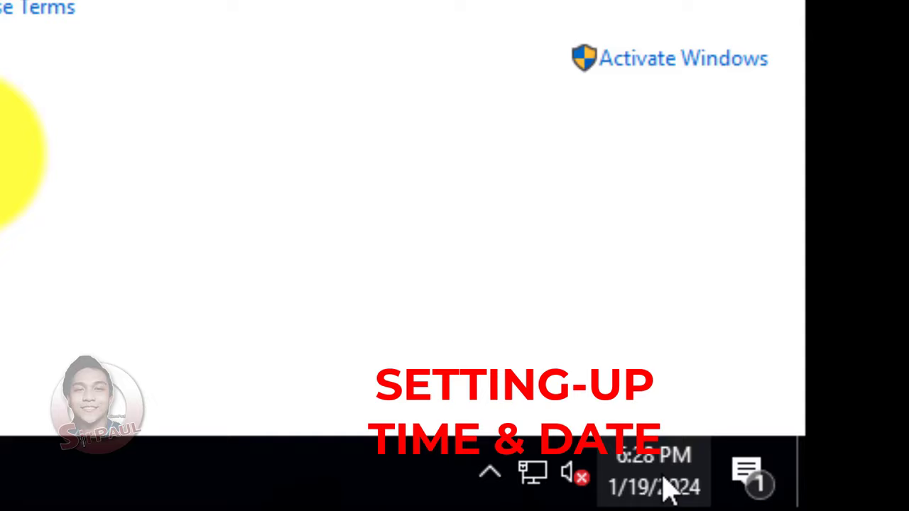
Open the date and time settings on the server and maximize the Settings window.
click(668, 488)
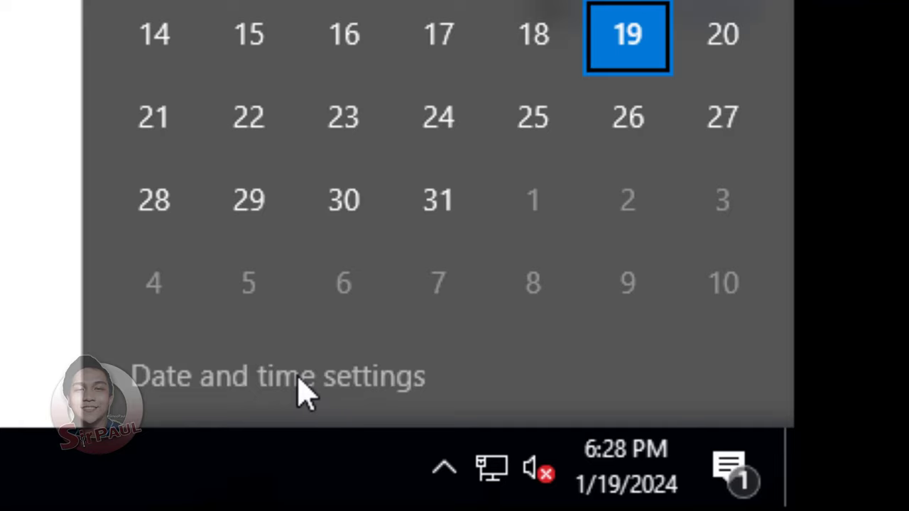
click(301, 386)
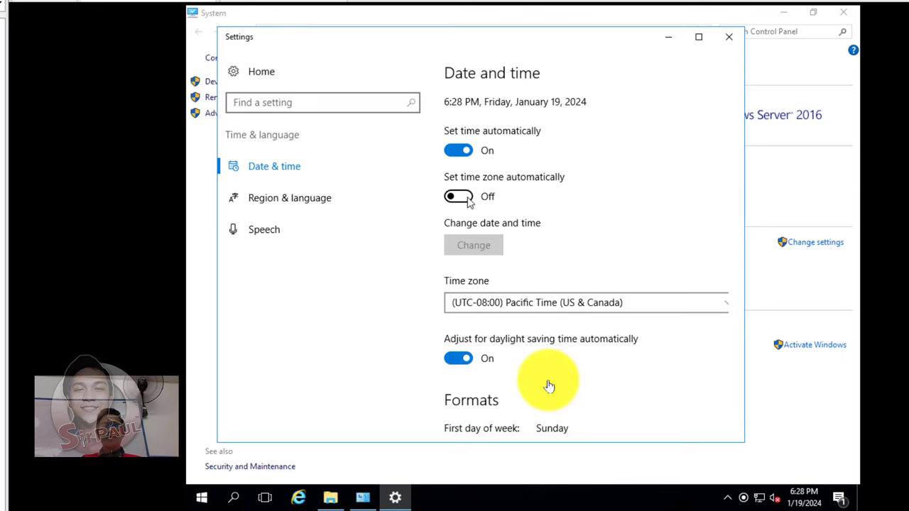
drag(577, 43, 506, 27)
click(627, 21)
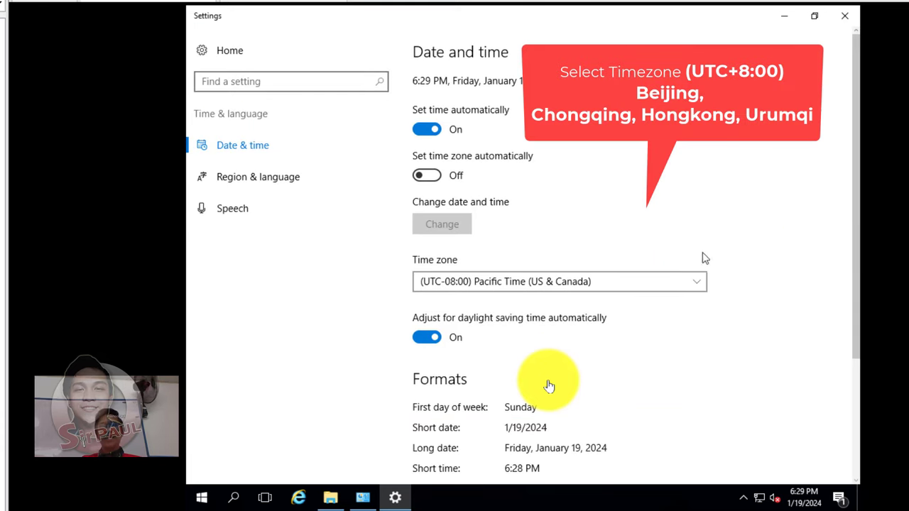
Set the server's time zone to (UTC+08:00) Beijing, Chongqing, Hong Kong, Urumqi and close Settings.
click(693, 287)
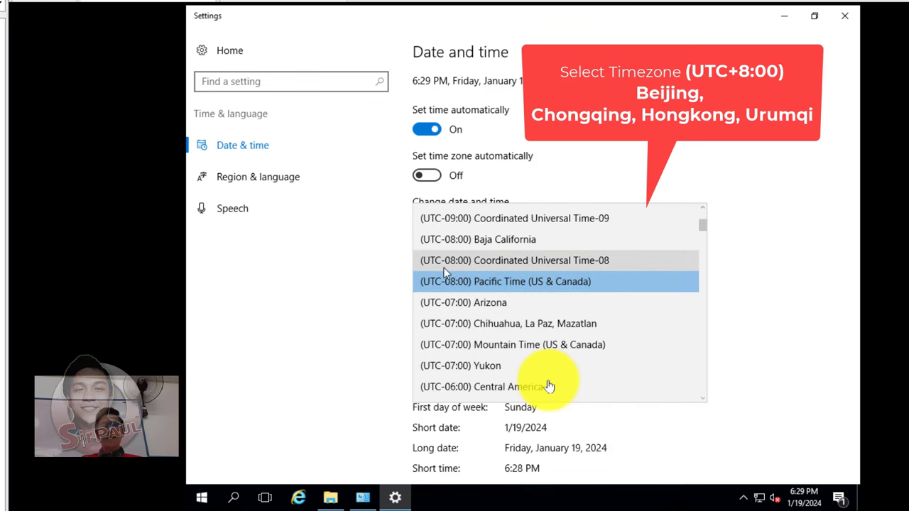
scroll(448, 268, down, 7)
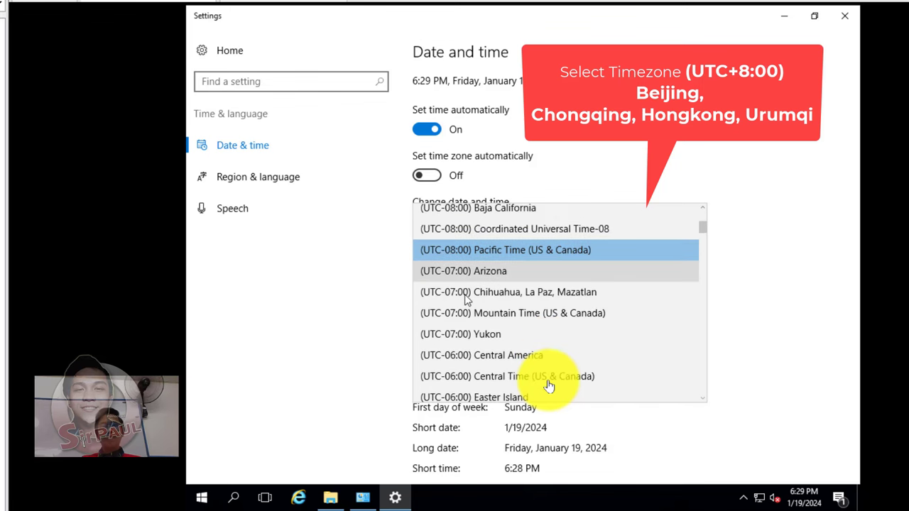
scroll(475, 315, down, 6)
scroll(479, 323, up, 4)
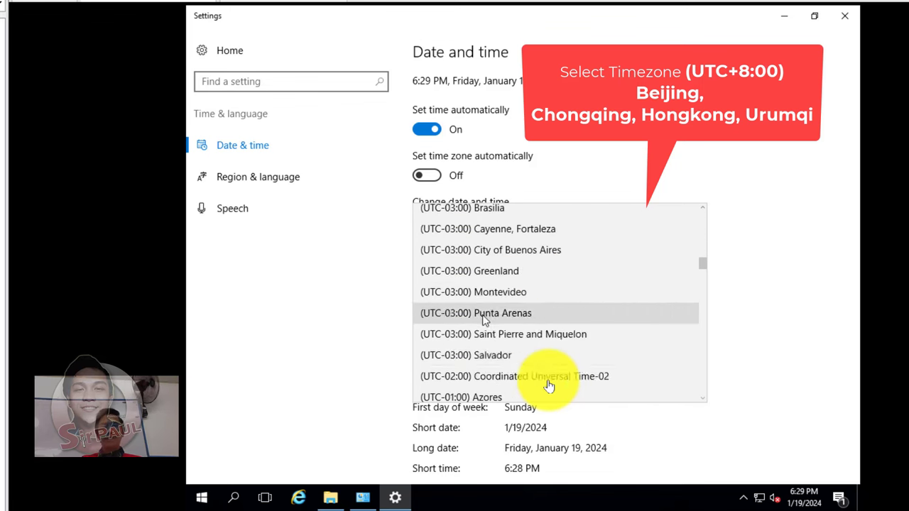
scroll(485, 332, down, 6)
scroll(487, 334, down, 10)
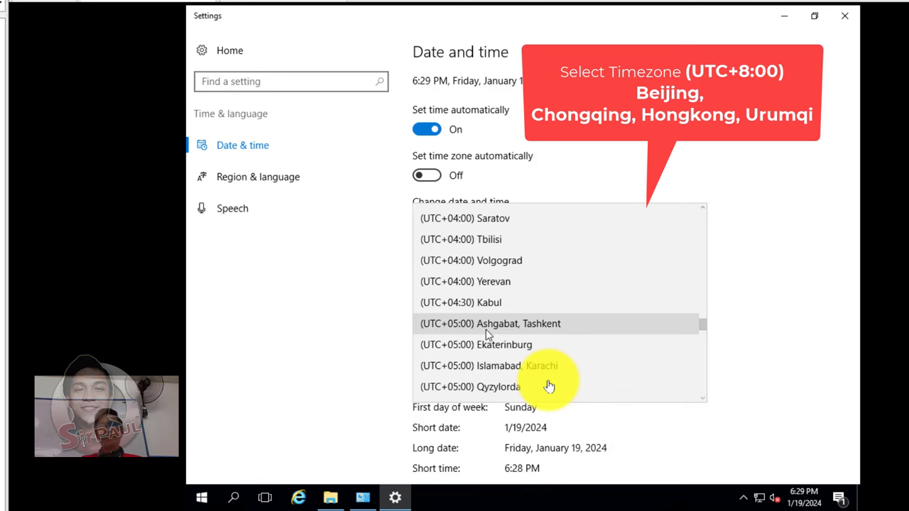
scroll(487, 334, down, 4)
scroll(488, 335, down, 3)
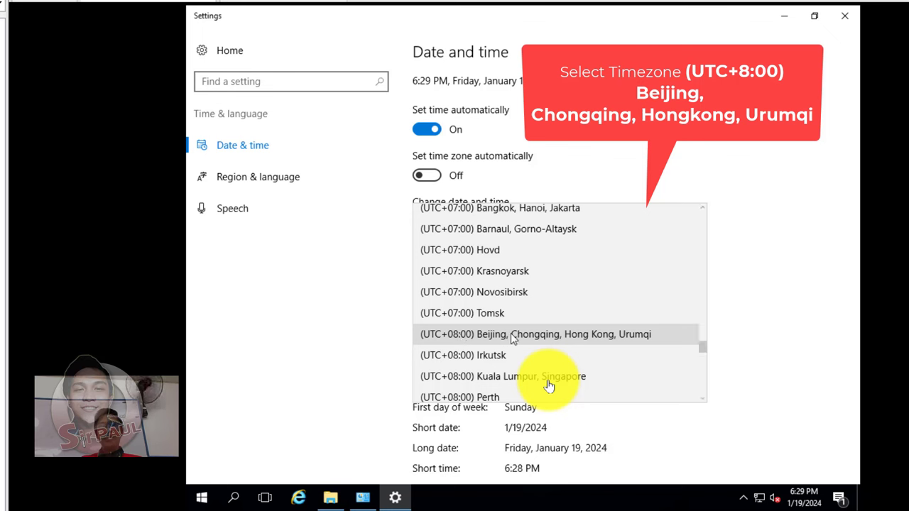
click(575, 340)
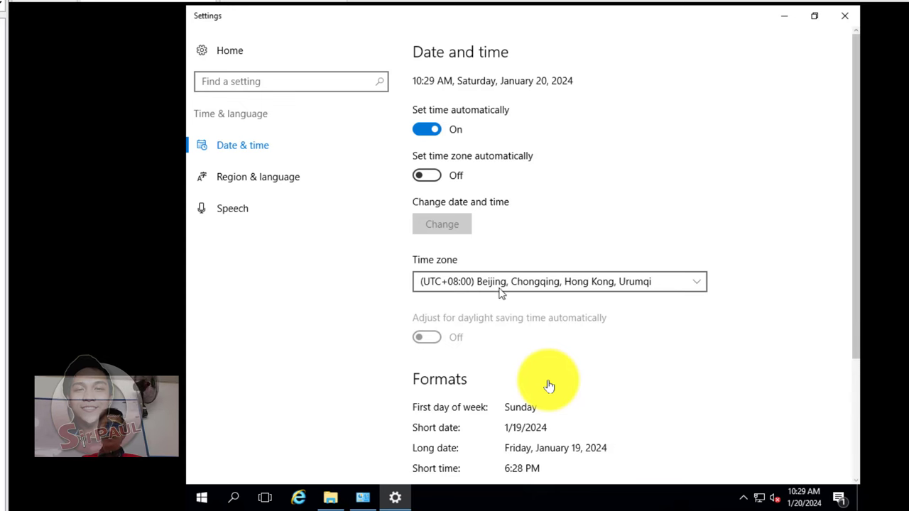
click(844, 16)
Switch to the Windows 10 client and open its date and time settings.
click(548, 385)
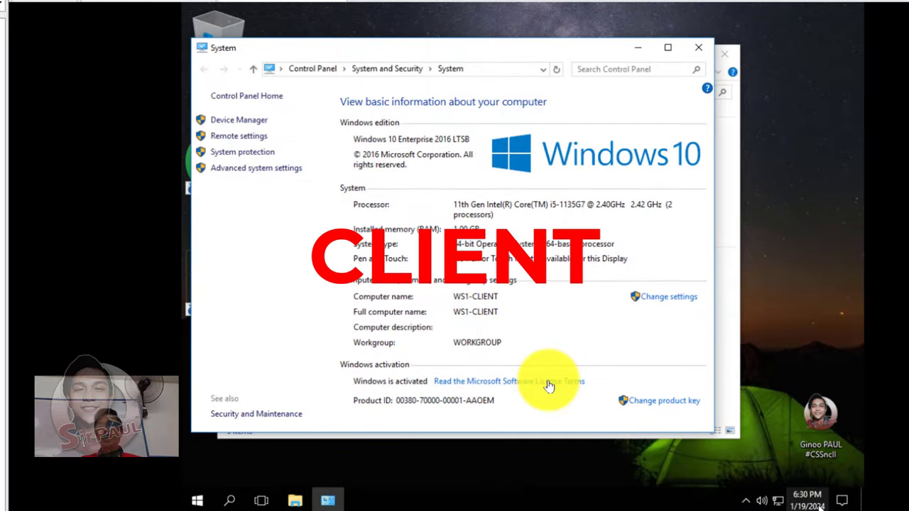
mouse_move(809, 500)
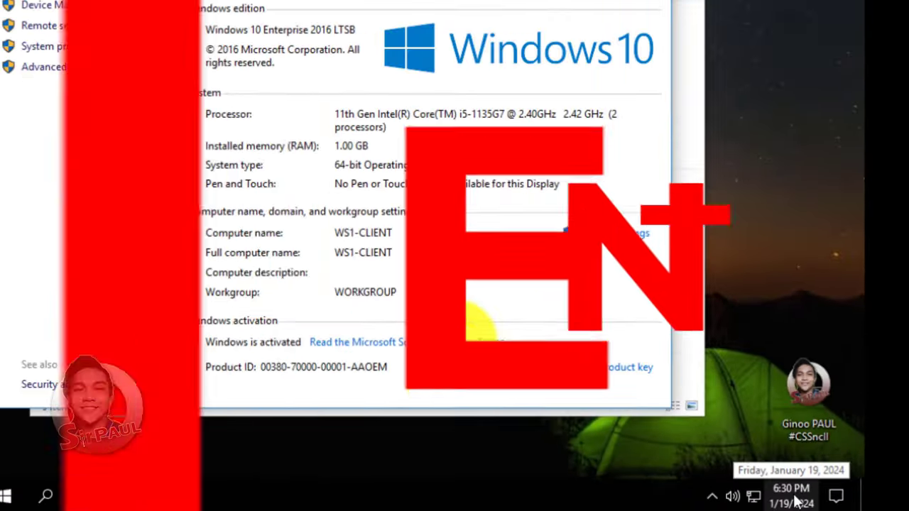
click(775, 499)
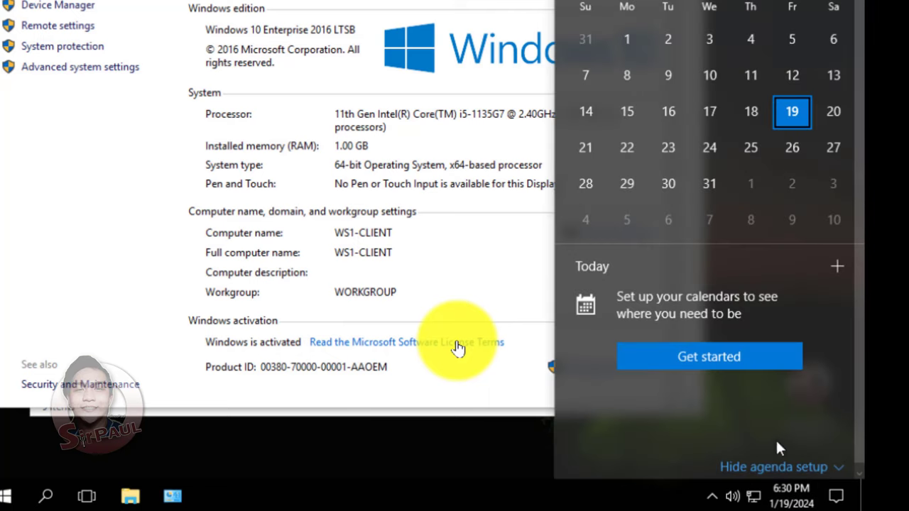
right_click(779, 497)
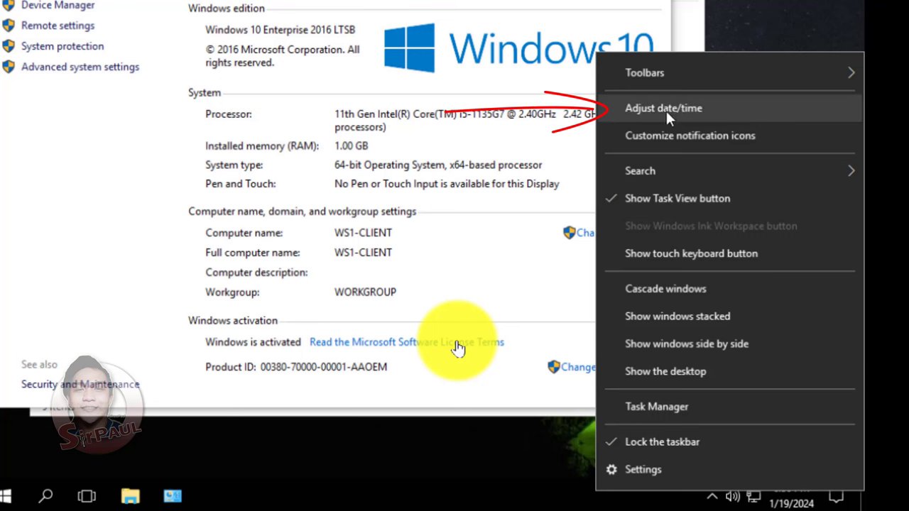
click(702, 108)
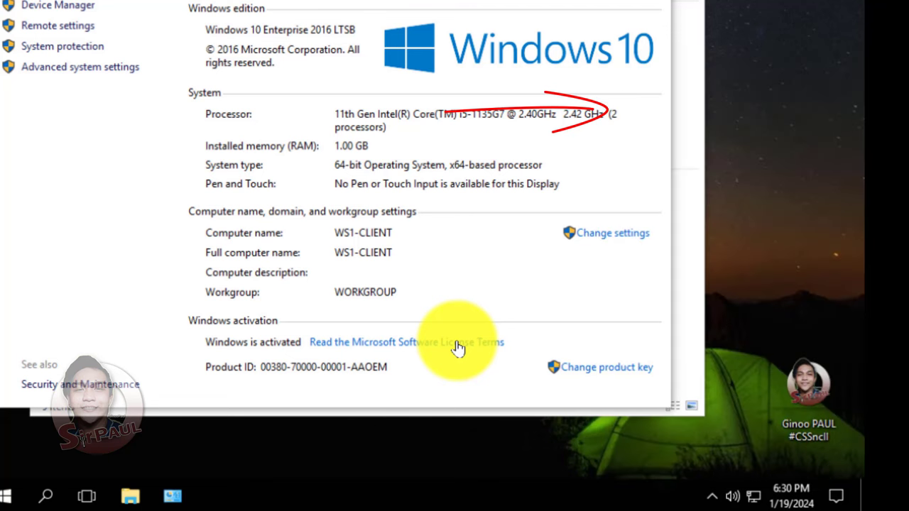
mouse_move(800, 503)
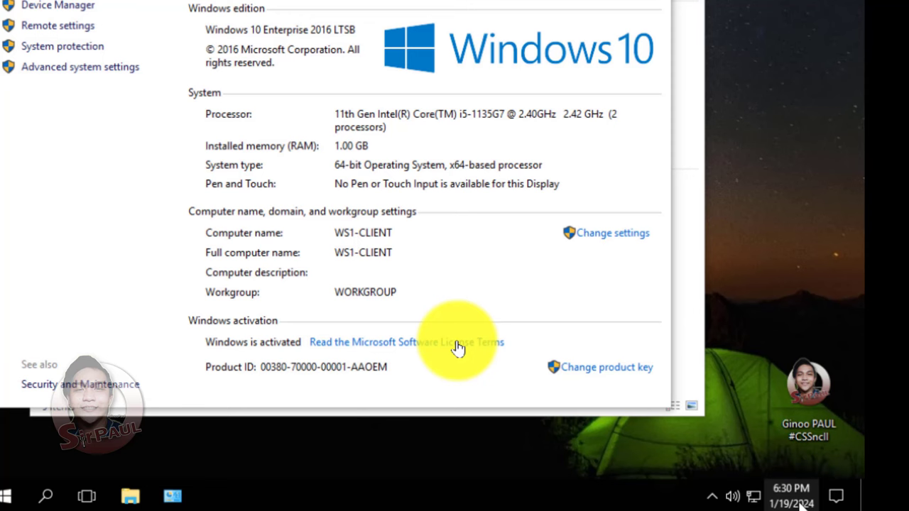
right_click(802, 502)
click(726, 125)
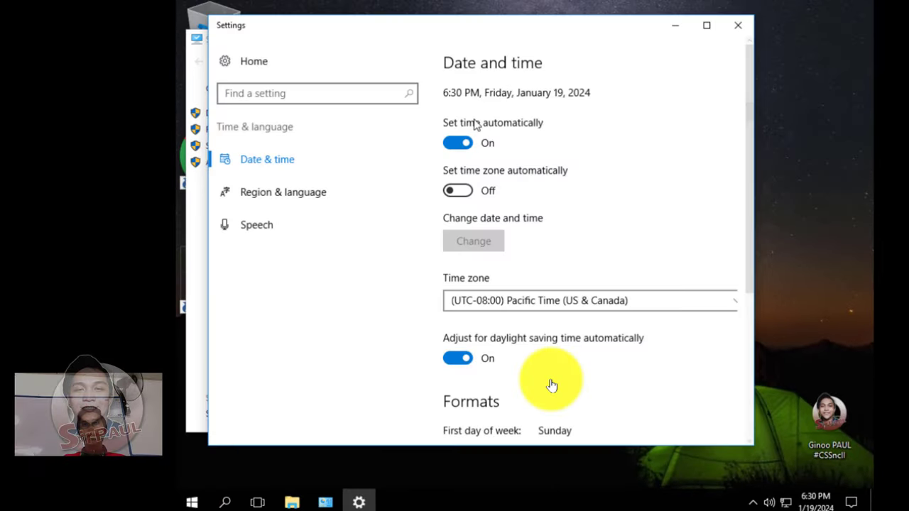
Set the Windows 10 client's time zone to (UTC+08:00) Beijing, Chongqing, Hong Kong, Urumqi.
click(508, 307)
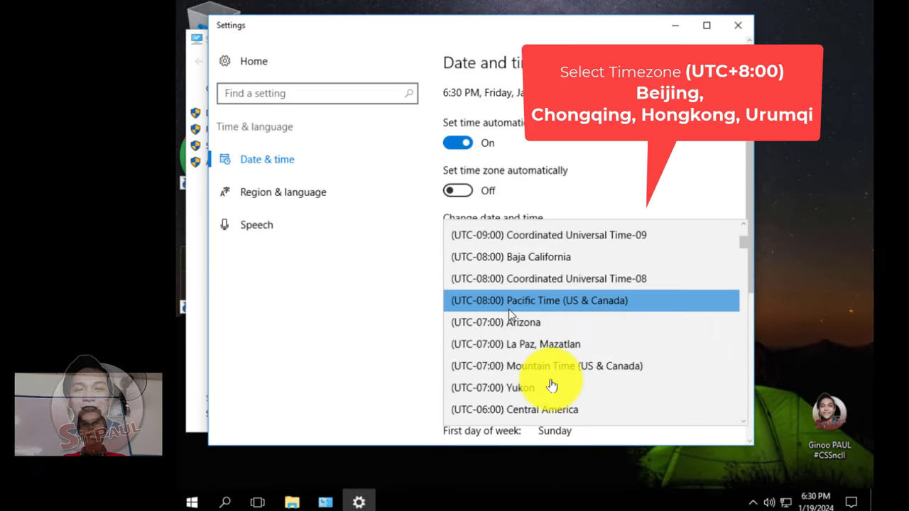
scroll(509, 311, down, 9)
scroll(552, 385, down, 11)
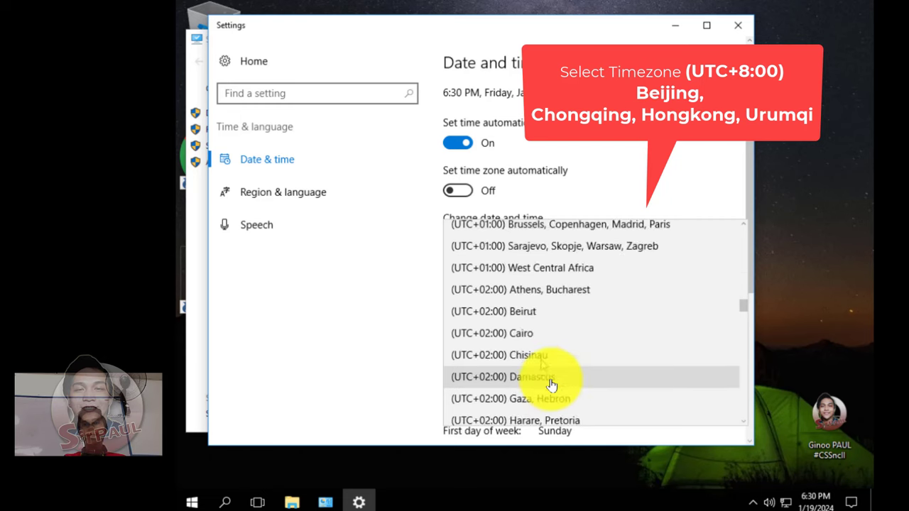
scroll(553, 385, down, 4)
scroll(552, 384, down, 5)
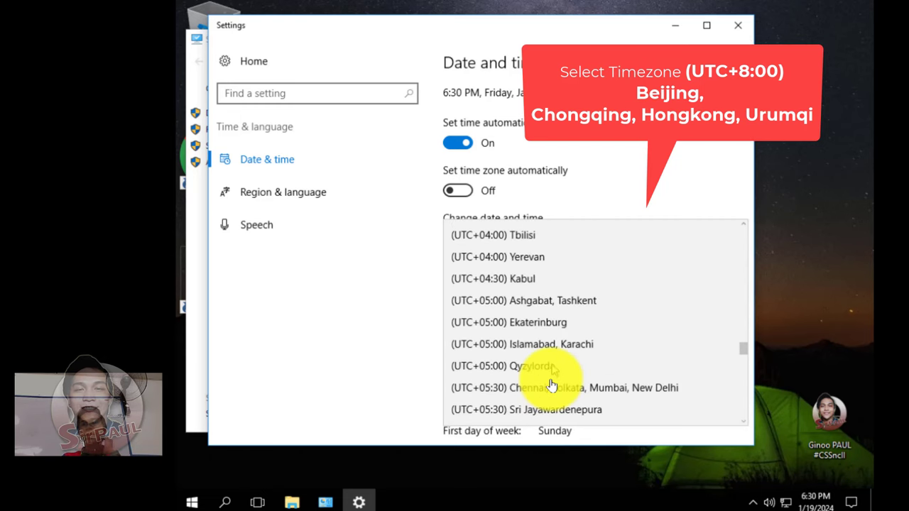
scroll(568, 346, down, 4)
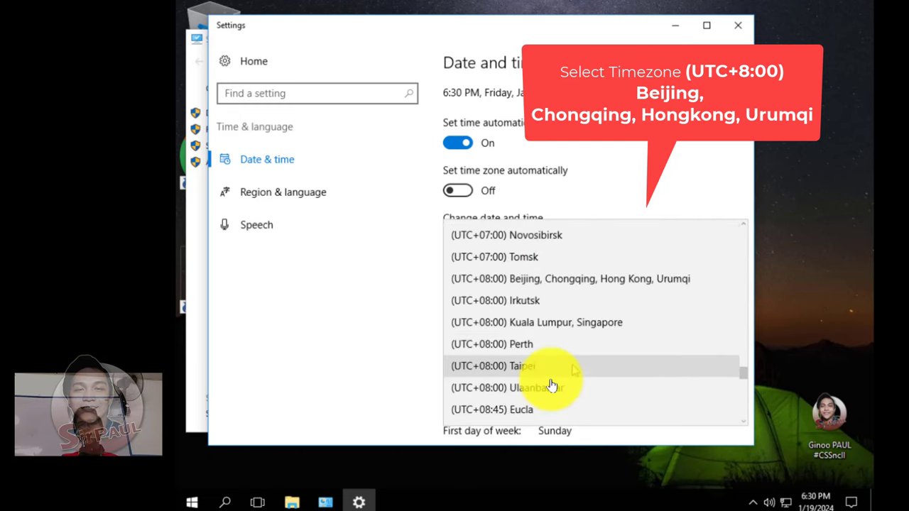
click(559, 280)
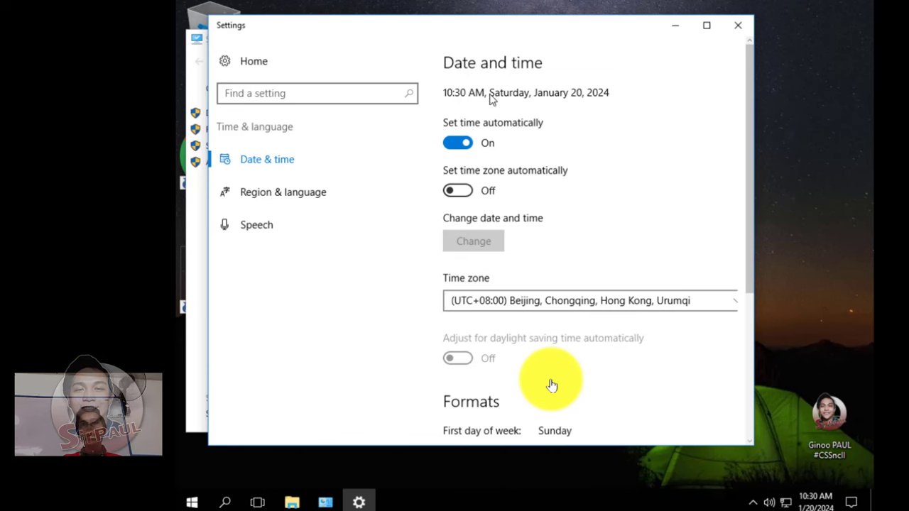
Close the Settings, System and File Explorer windows on the Windows 10 client.
click(738, 25)
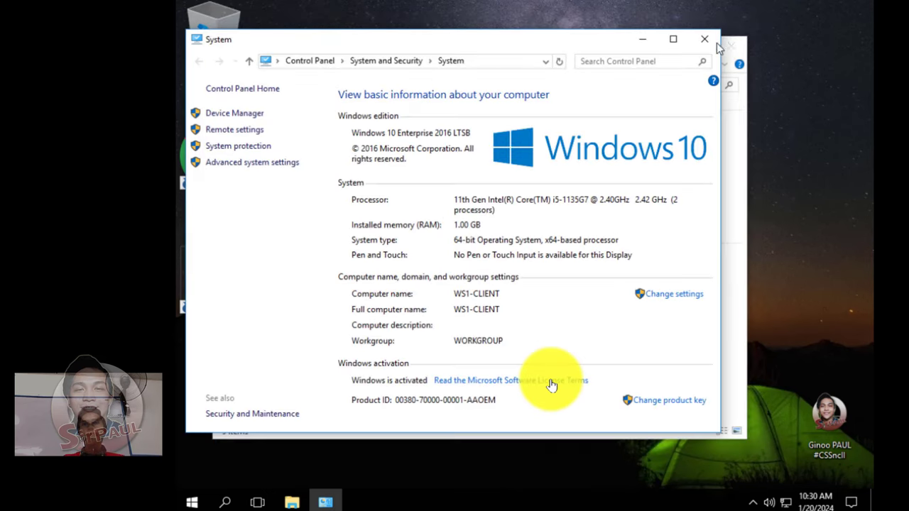
click(703, 39)
click(730, 47)
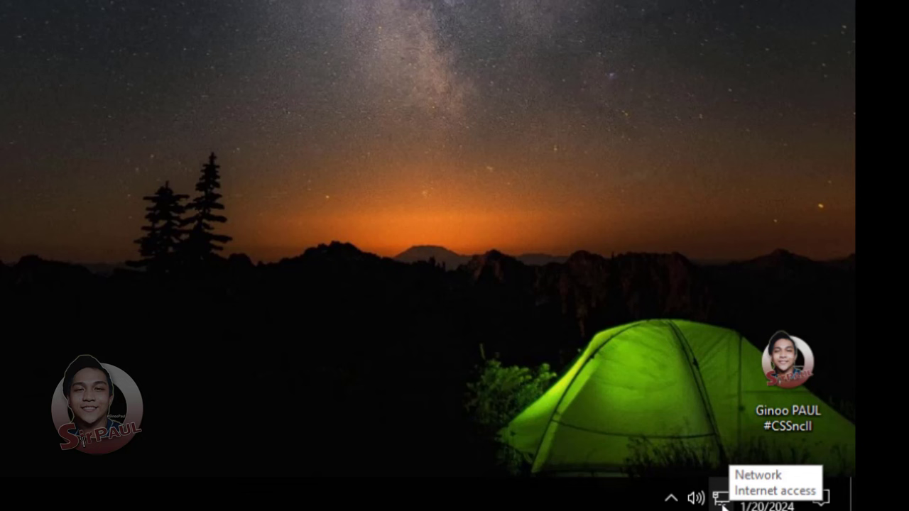
Open the Network and Sharing Center on the client and go to its advanced sharing settings.
right_click(722, 504)
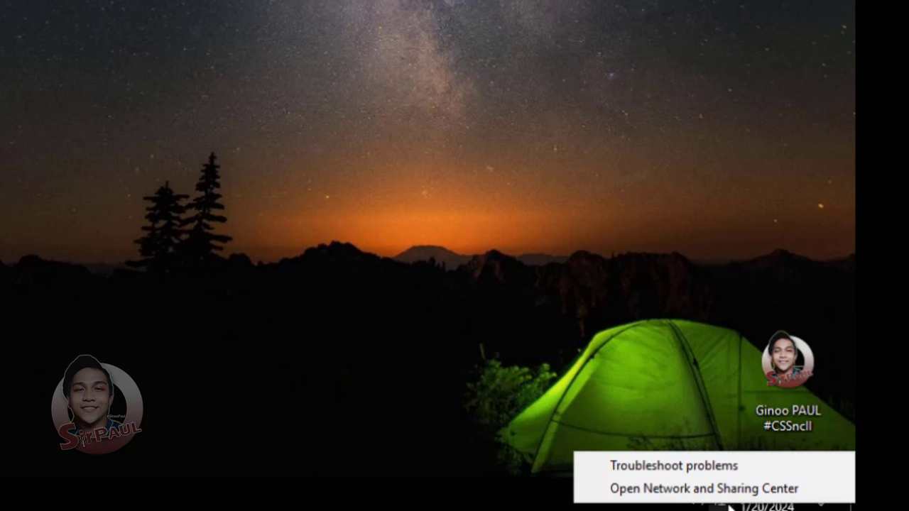
click(689, 490)
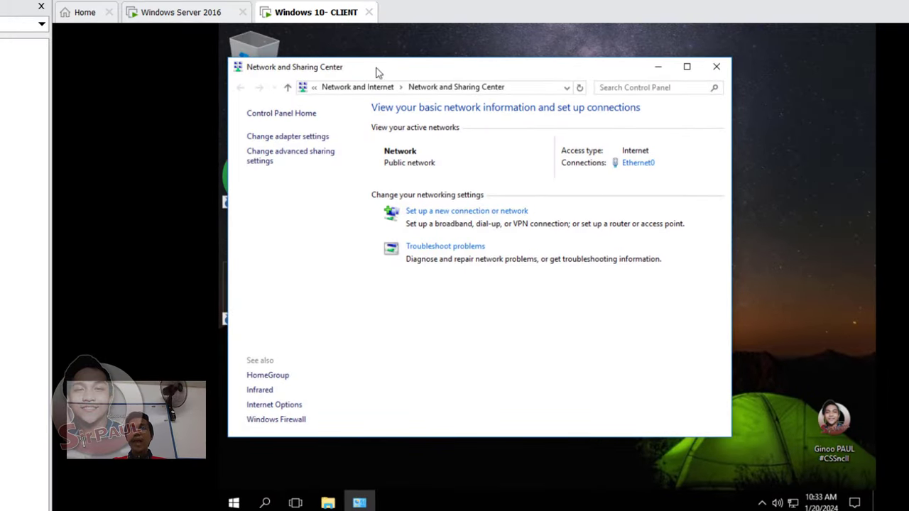
drag(377, 71, 436, 72)
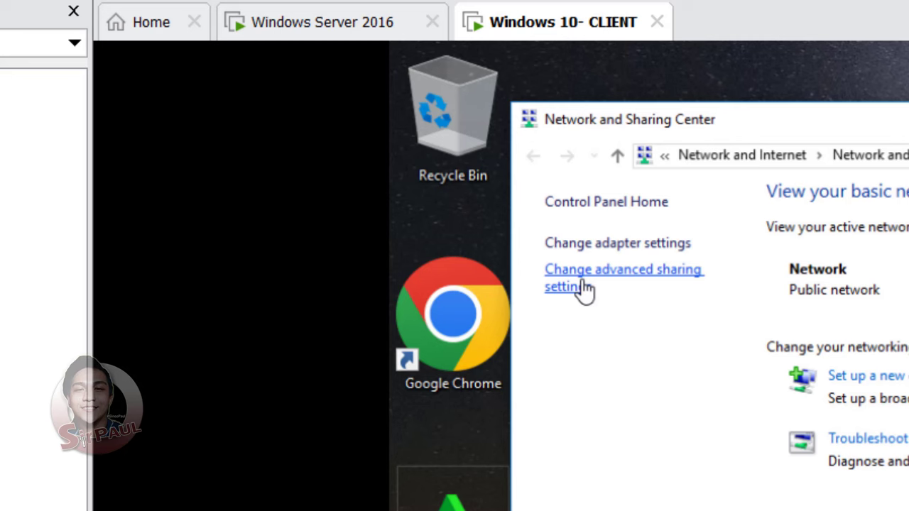
click(583, 286)
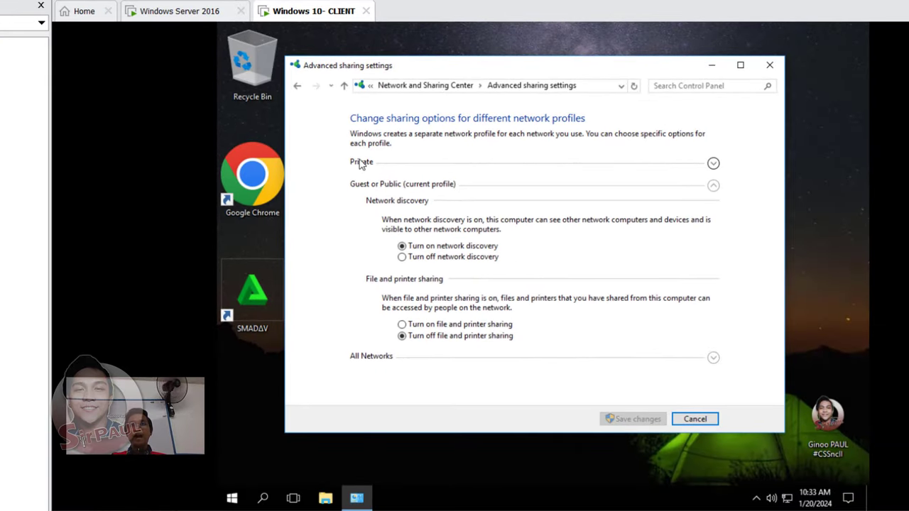
Review the Private profile's network discovery, file and printer sharing, and HomeGroup options, leaving network discovery turned on.
click(711, 186)
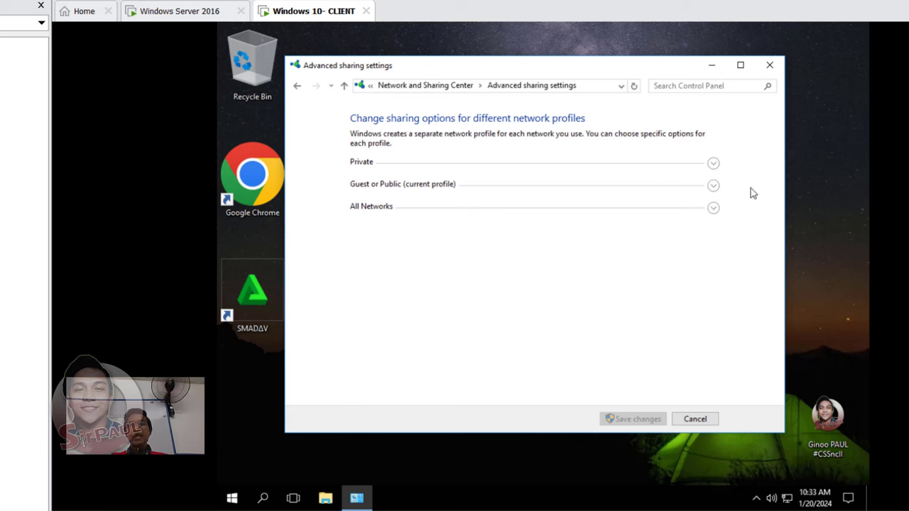
click(713, 164)
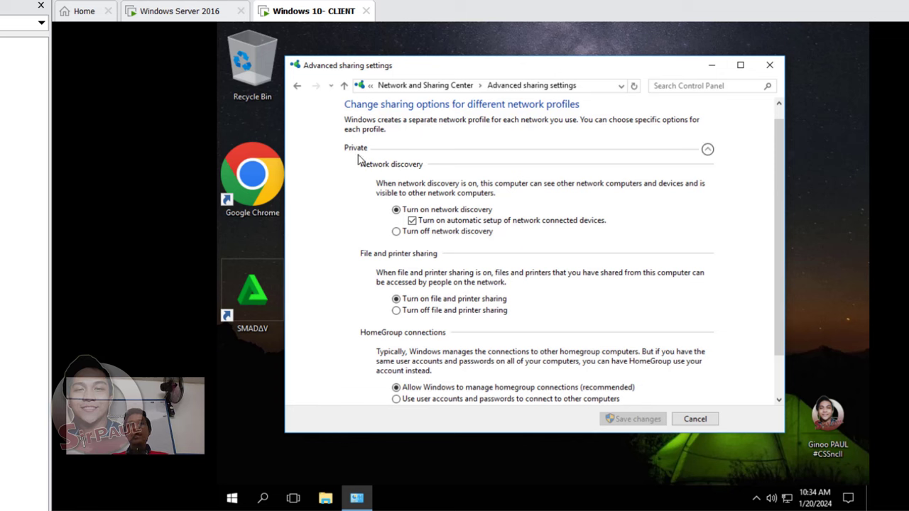
click(396, 231)
click(396, 209)
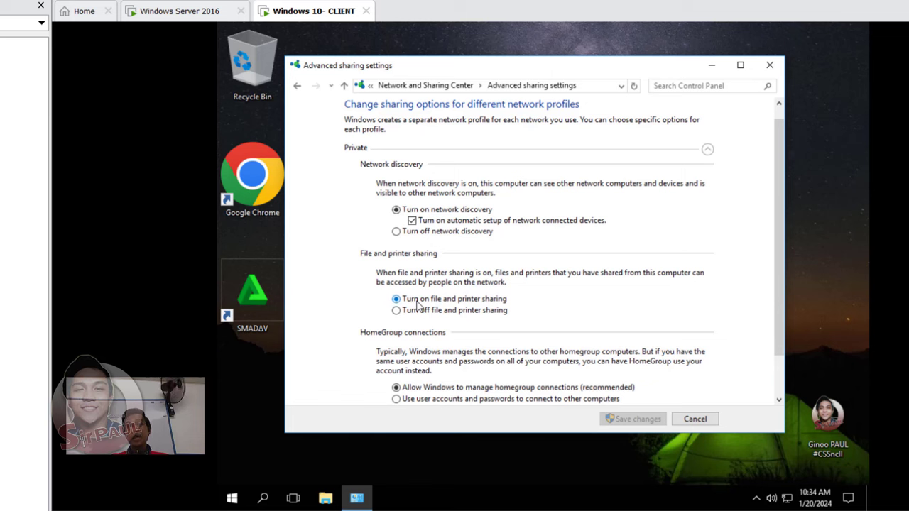
scroll(419, 305, down, 1)
scroll(419, 306, down, 1)
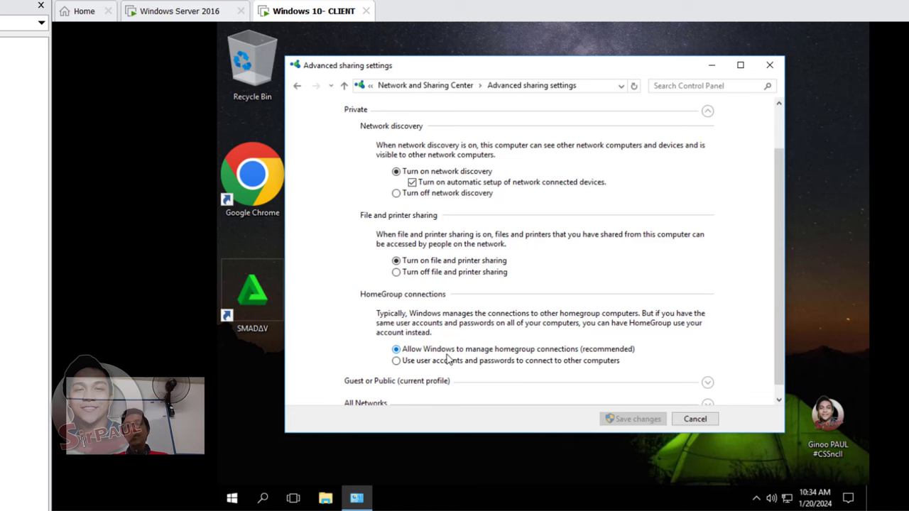
scroll(448, 360, down, 1)
scroll(607, 229, up, 2)
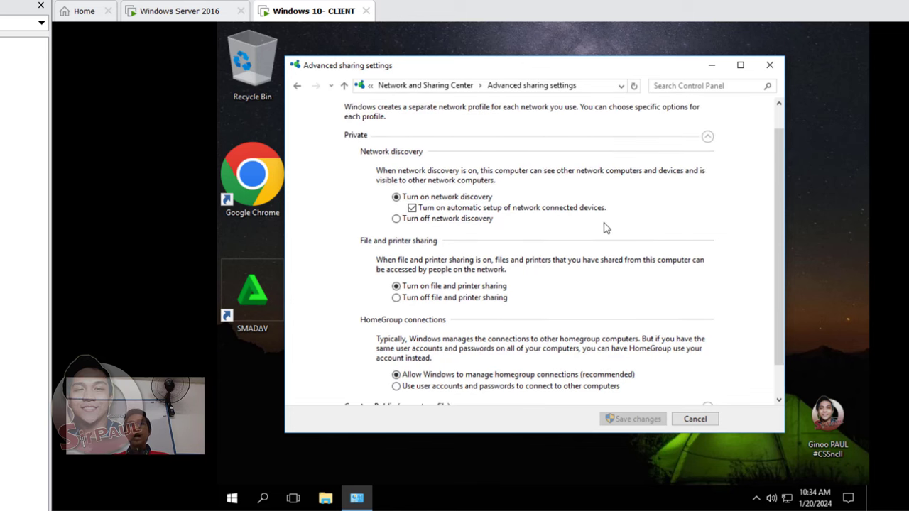
click(707, 138)
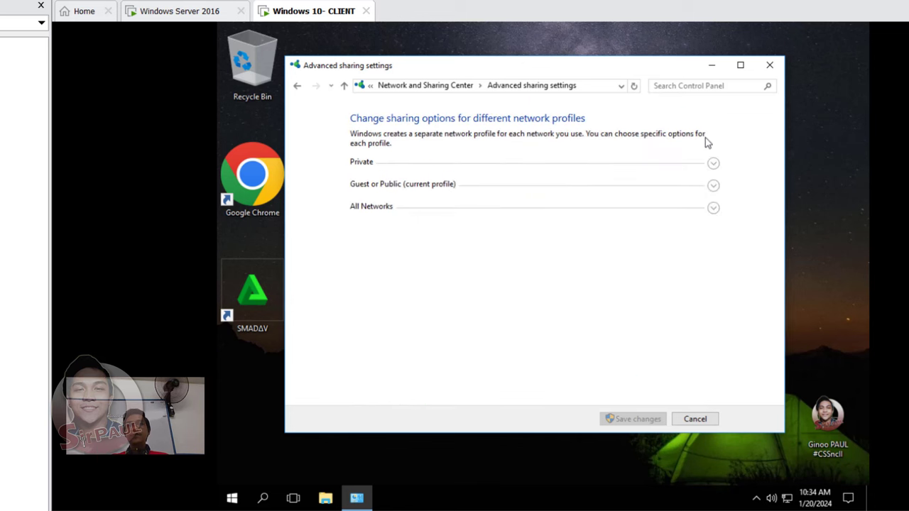
Turn on file and printer sharing for the Guest or Public network profile.
click(713, 187)
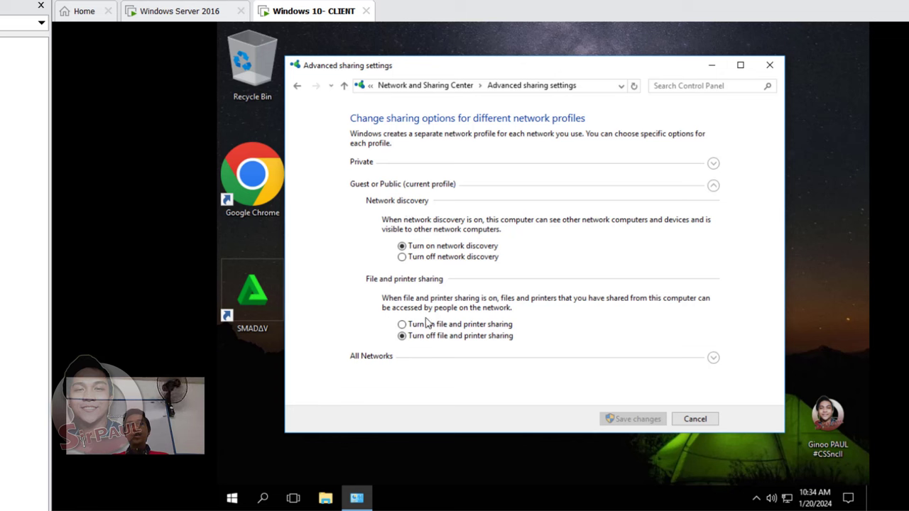
click(402, 324)
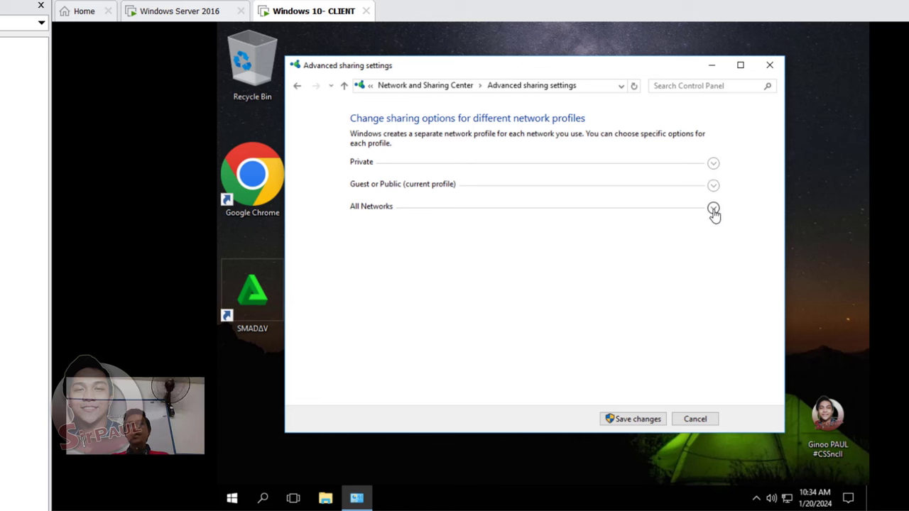
Review the All Networks sharing options, including password protected sharing, and save the advanced sharing changes.
click(713, 208)
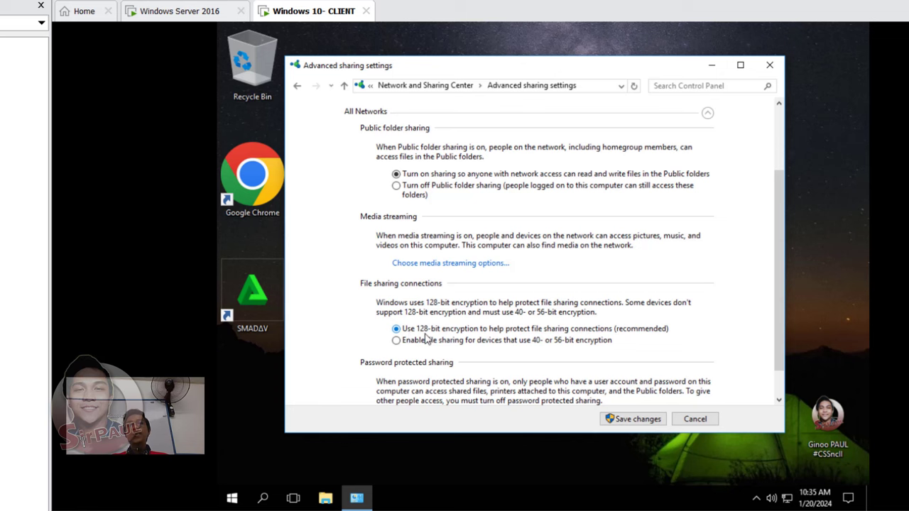
scroll(426, 339, down, 2)
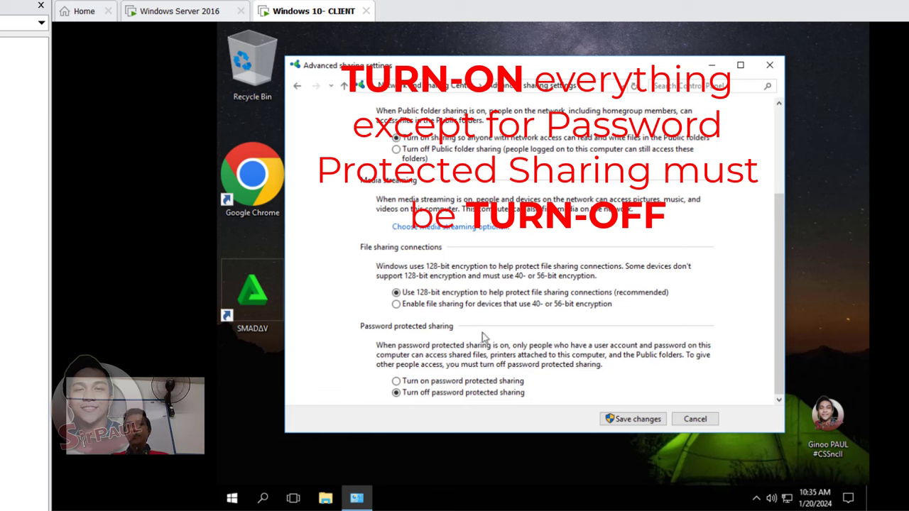
scroll(483, 337, up, 5)
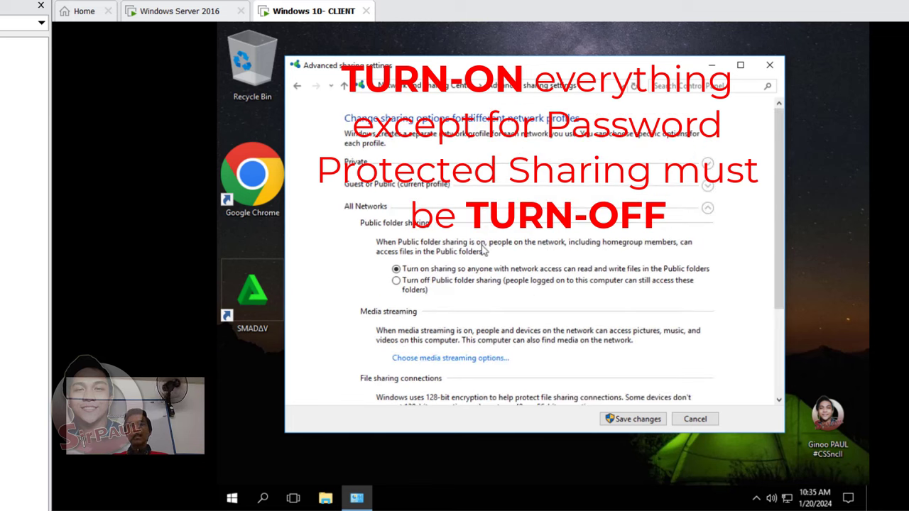
scroll(454, 341, down, 4)
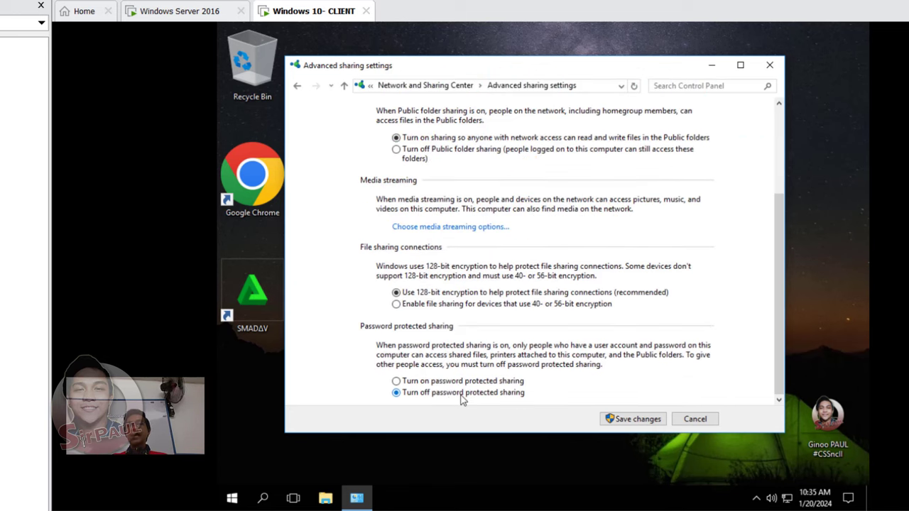
click(628, 420)
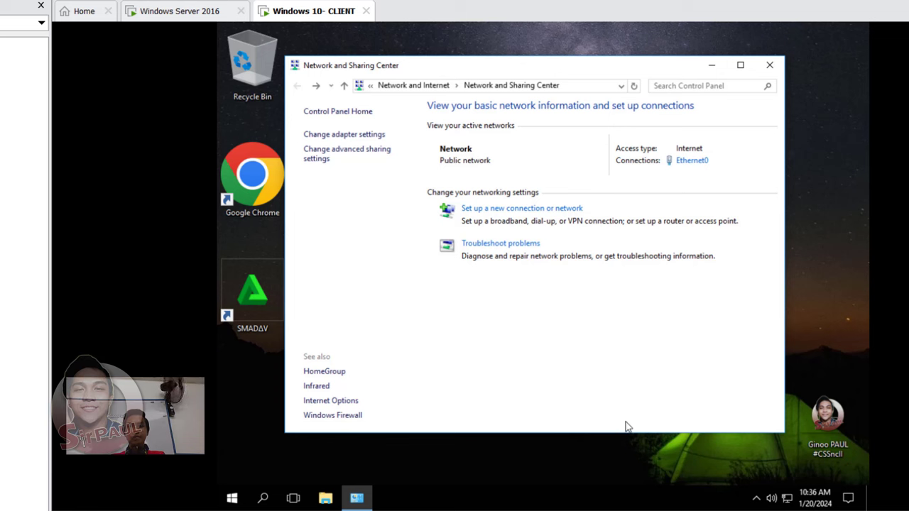
click(627, 451)
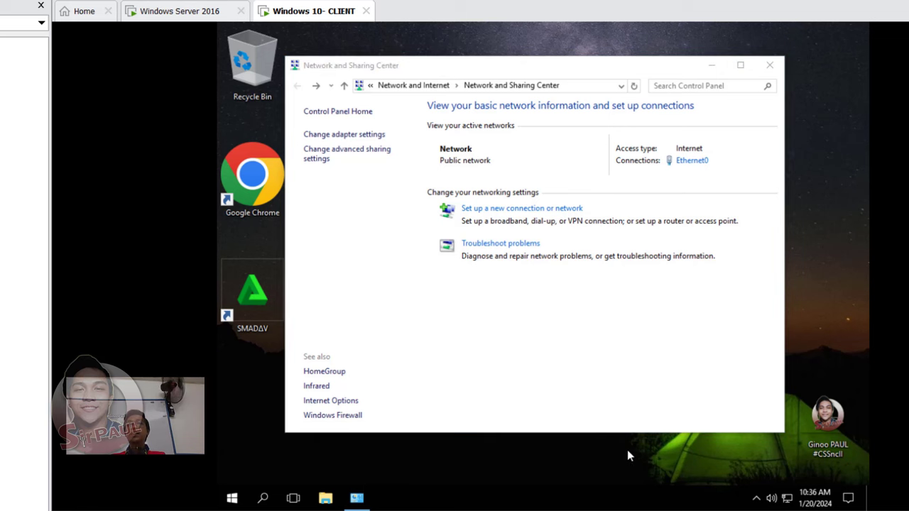
click(770, 64)
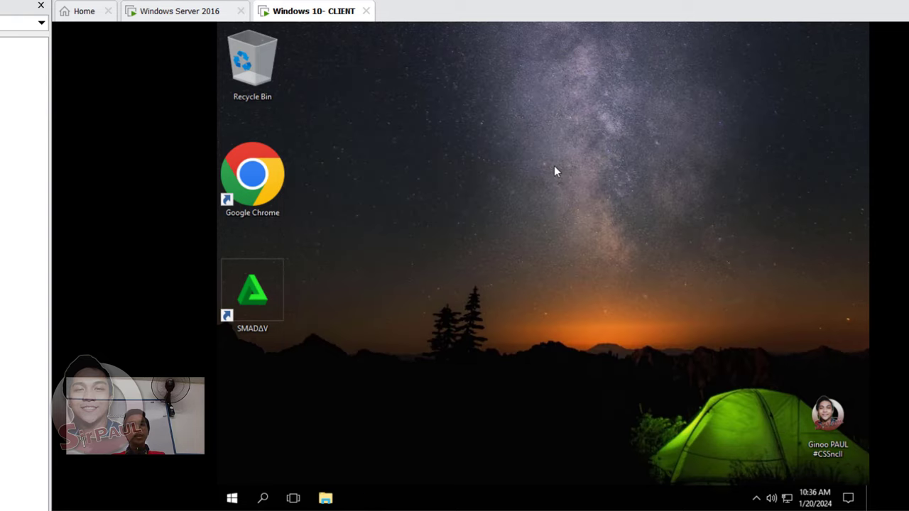
Open the Services console on the client by running services.msc.
key(super+r)
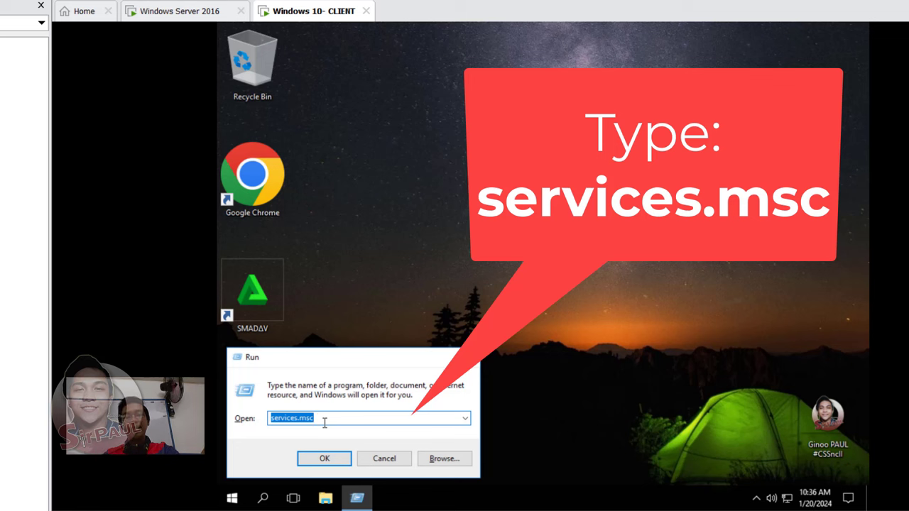
key(BackSpace)
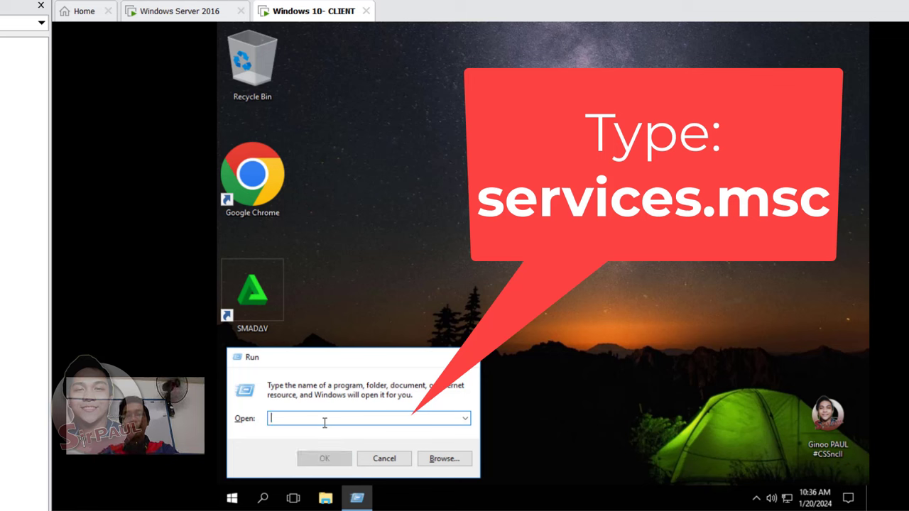
text(services.m)
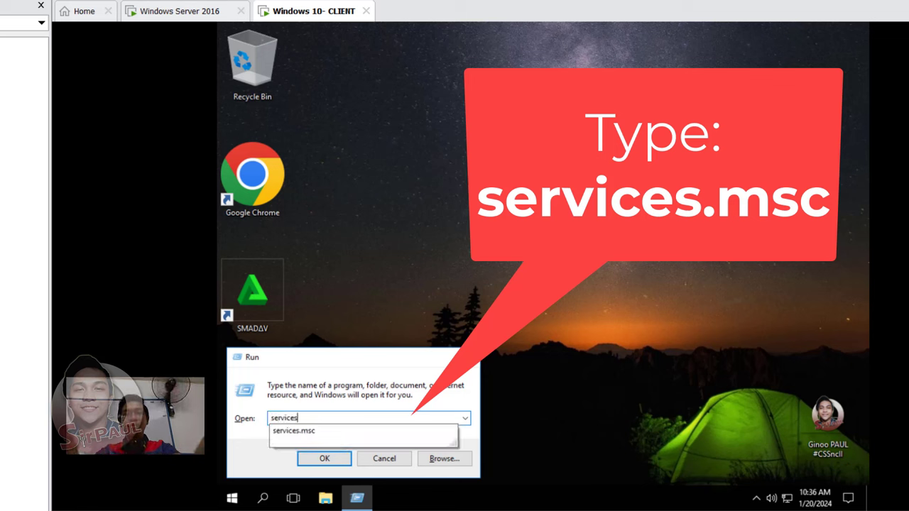
click(324, 421)
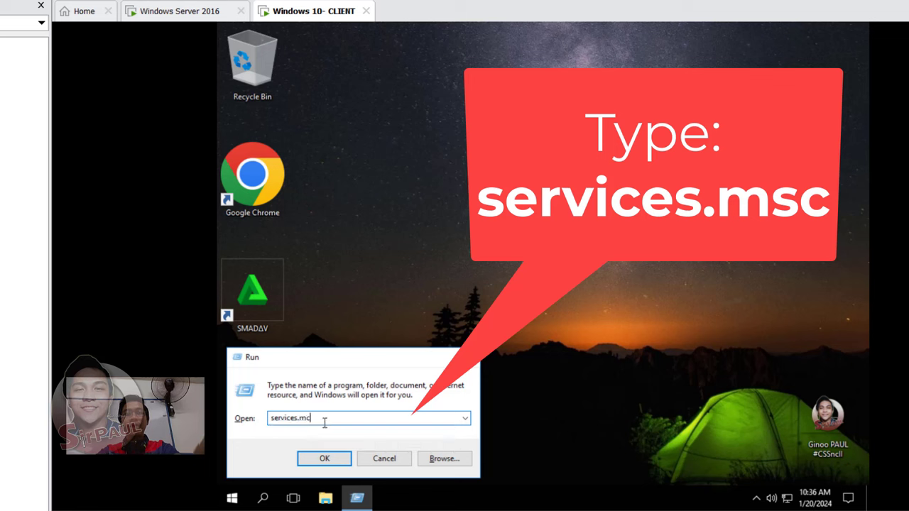
text(sc)
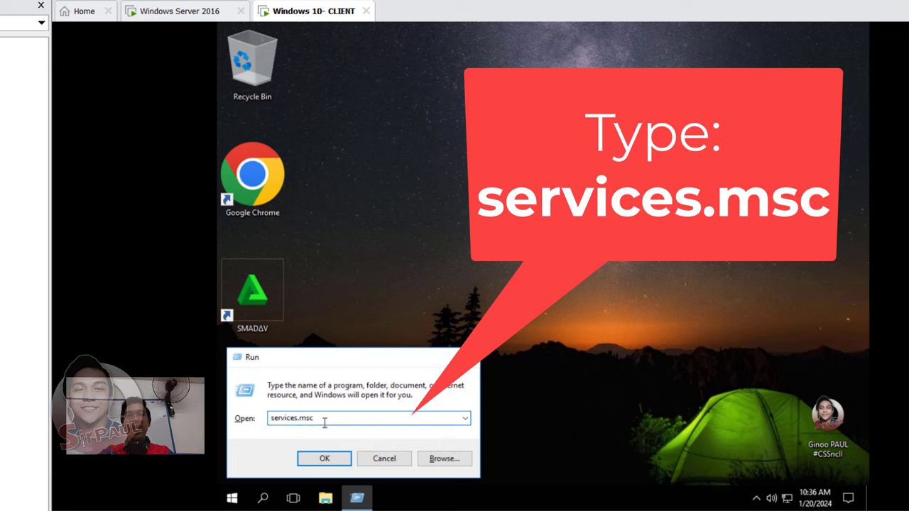
click(328, 458)
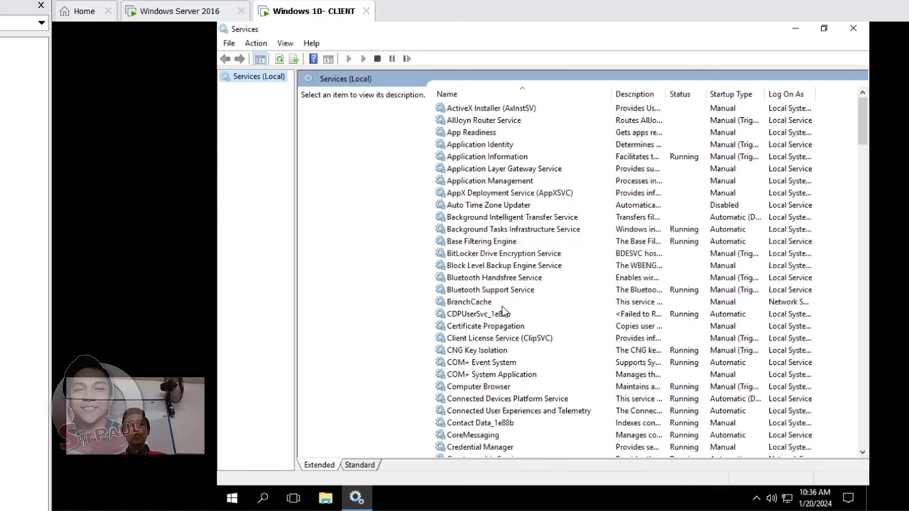
Find and select the Function Discovery Resource Publication service in the list of local services.
click(488, 194)
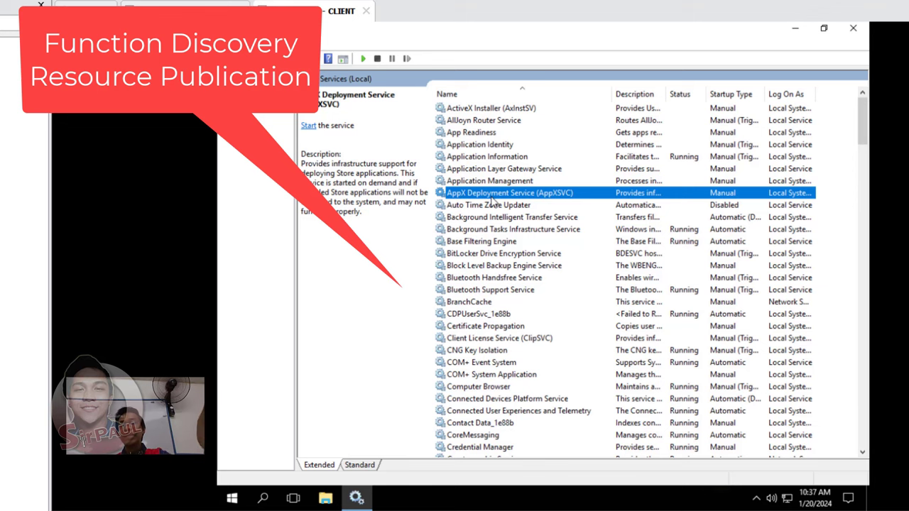
key(f)
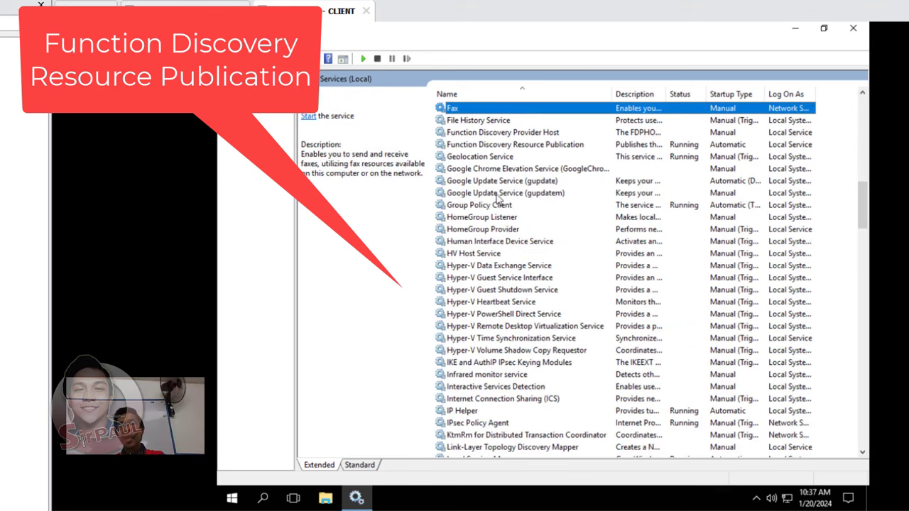
click(520, 147)
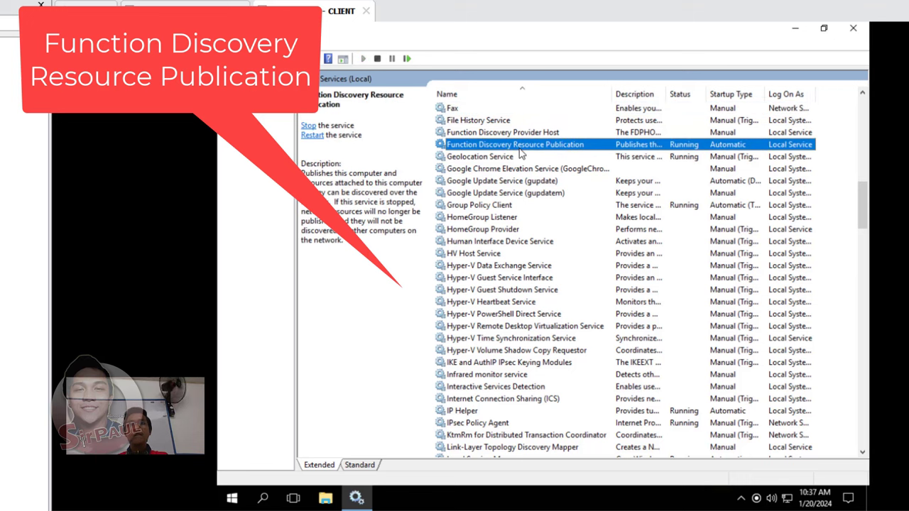
Set the startup type of the Function Discovery Resource Publication service to Automatic and apply the change.
right_click(589, 147)
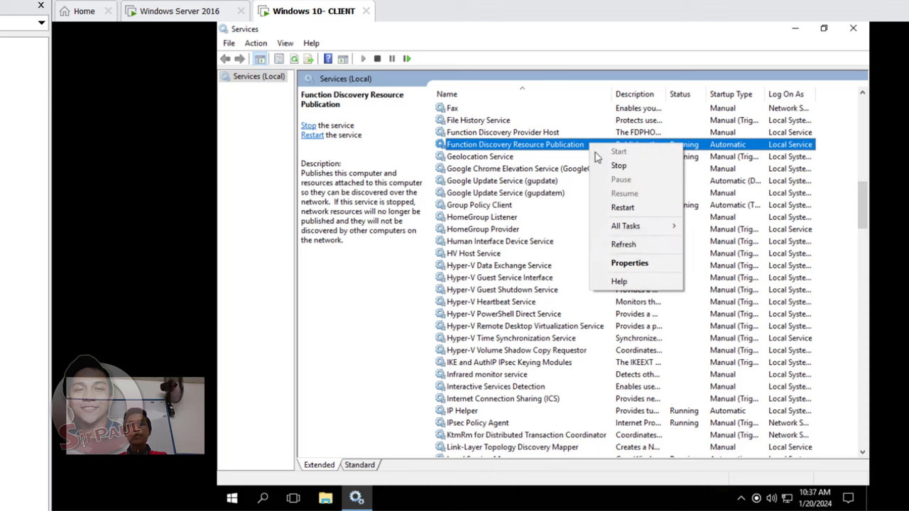
click(632, 265)
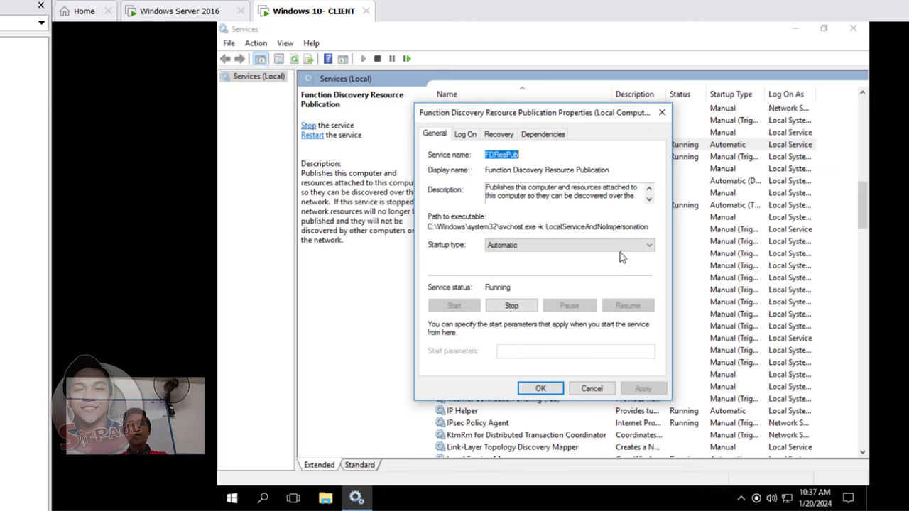
click(505, 250)
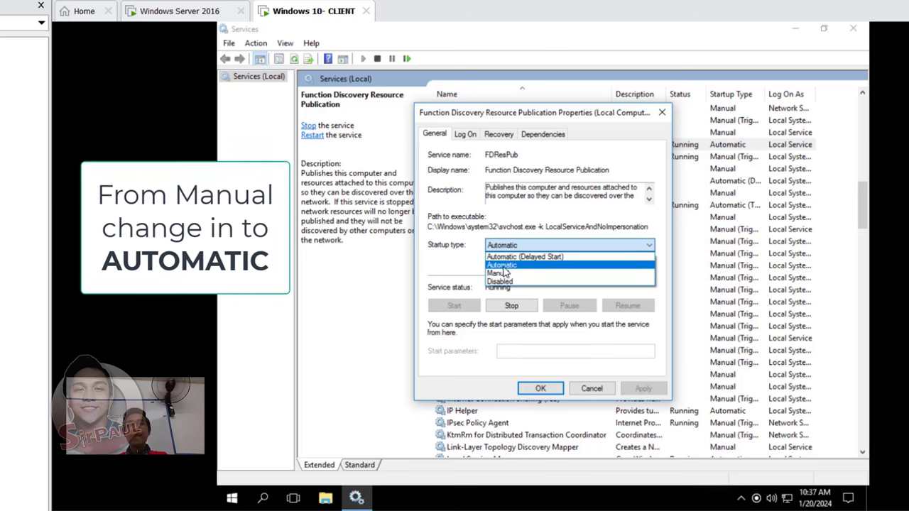
click(504, 267)
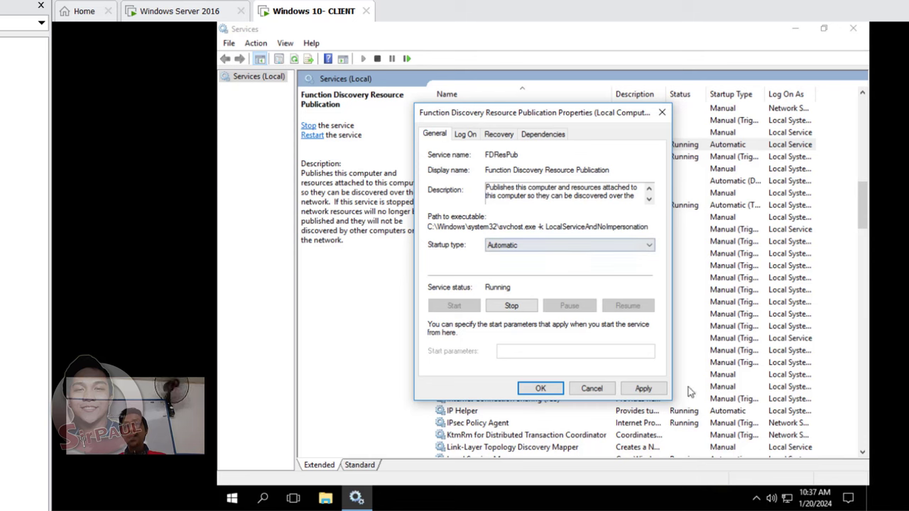
click(643, 388)
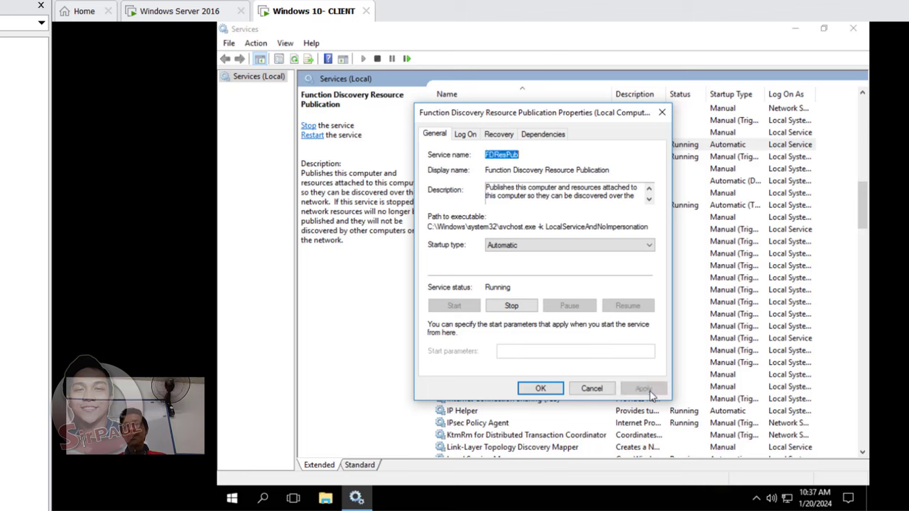
click(541, 389)
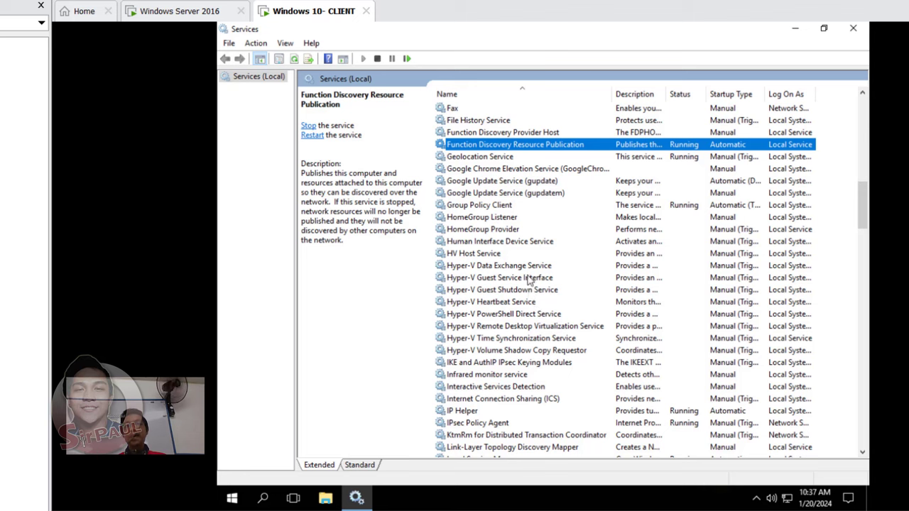
Find the SSDP Discovery service, set its startup type to Automatic and apply the change.
click(556, 374)
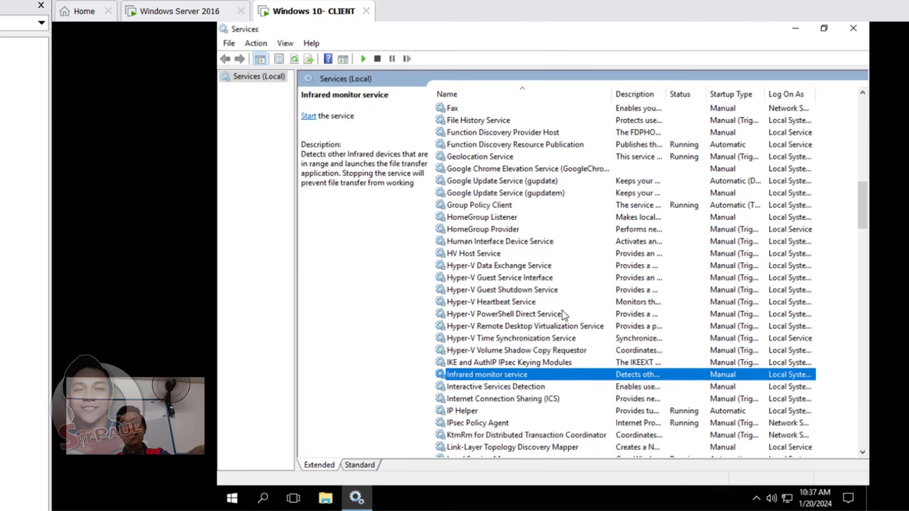
key(s)
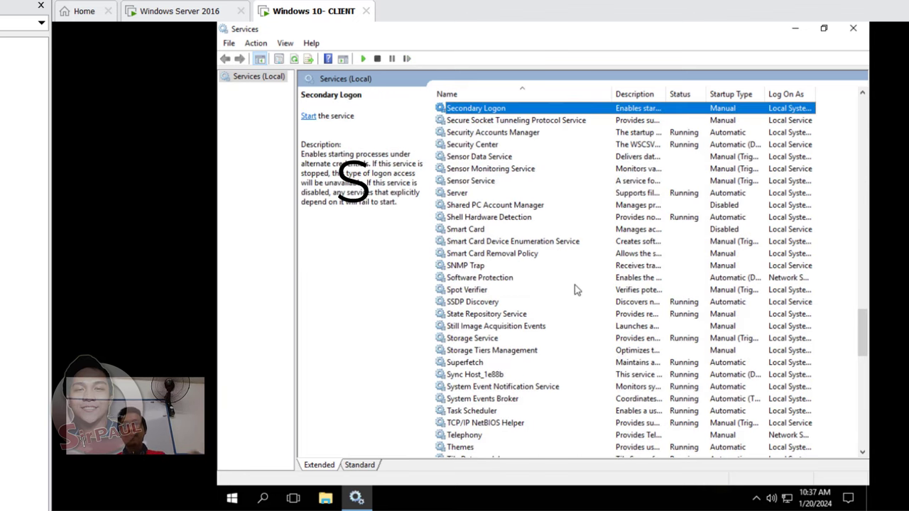
click(462, 304)
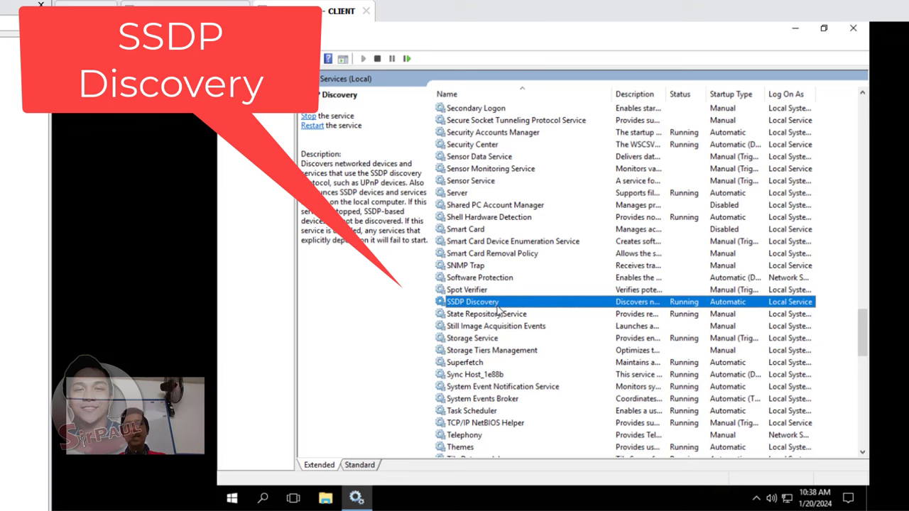
scroll(495, 307, down, 2)
scroll(496, 280, down, 3)
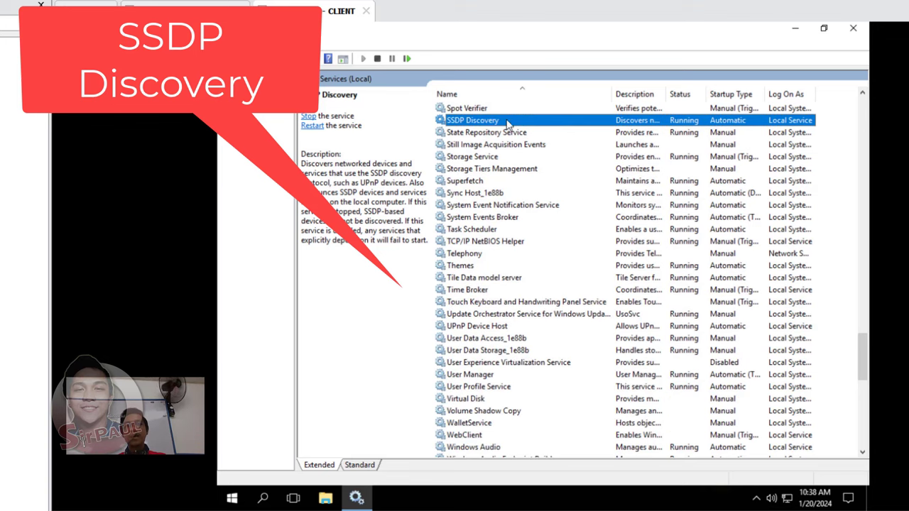
right_click(543, 123)
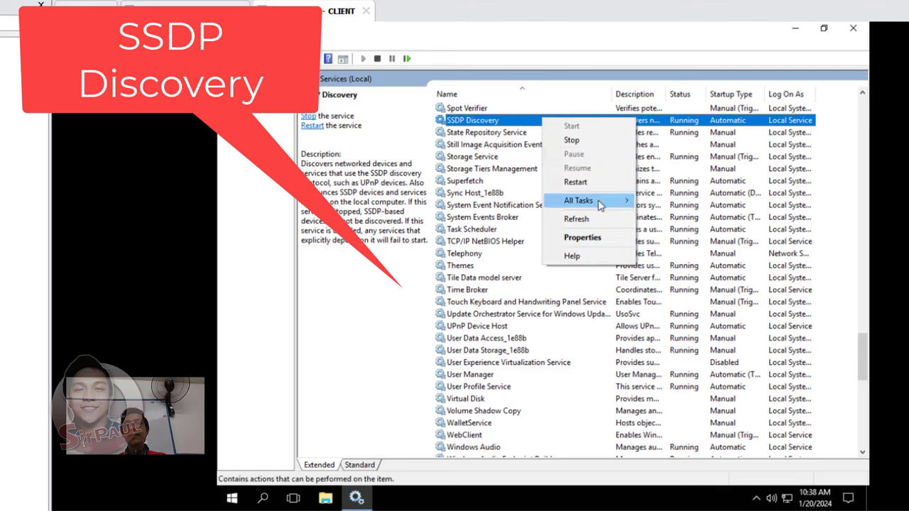
click(601, 242)
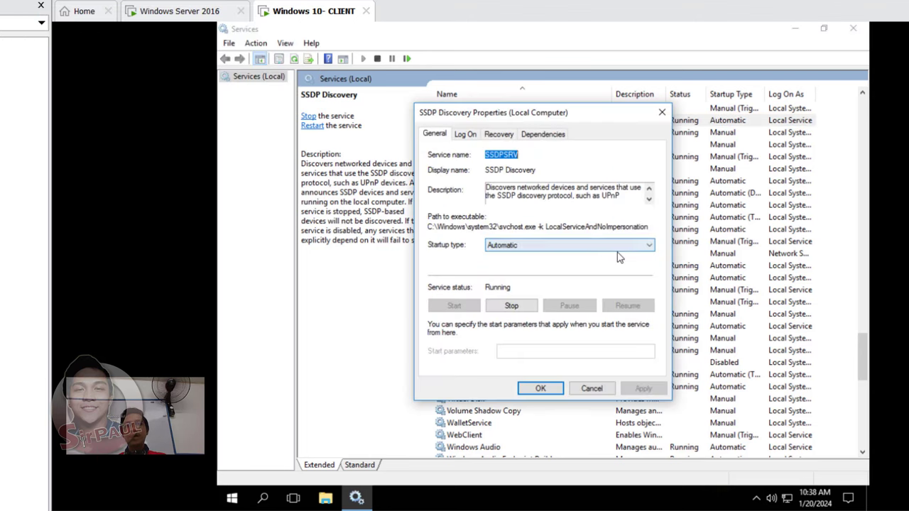
click(543, 252)
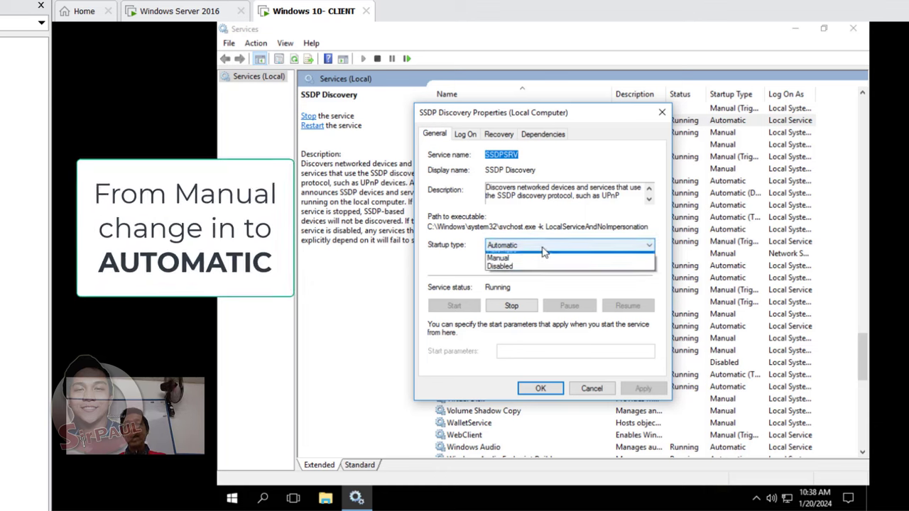
click(508, 274)
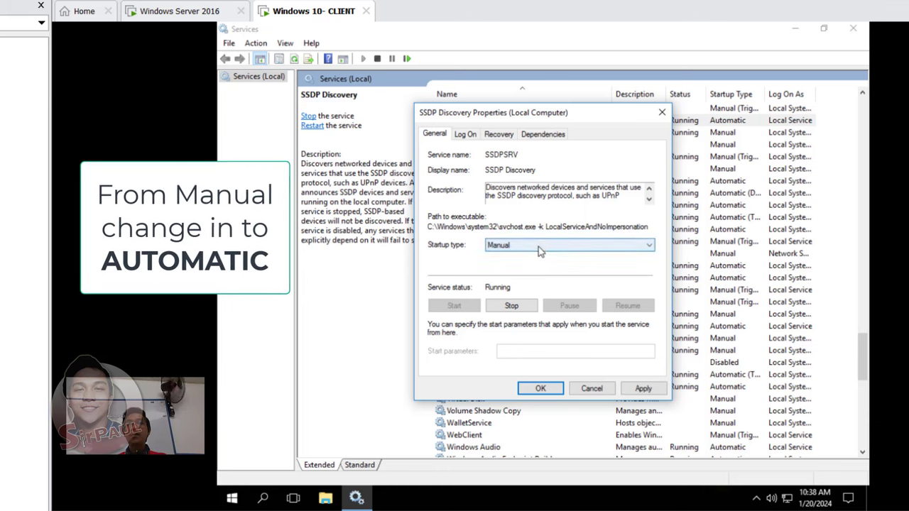
click(541, 247)
click(527, 267)
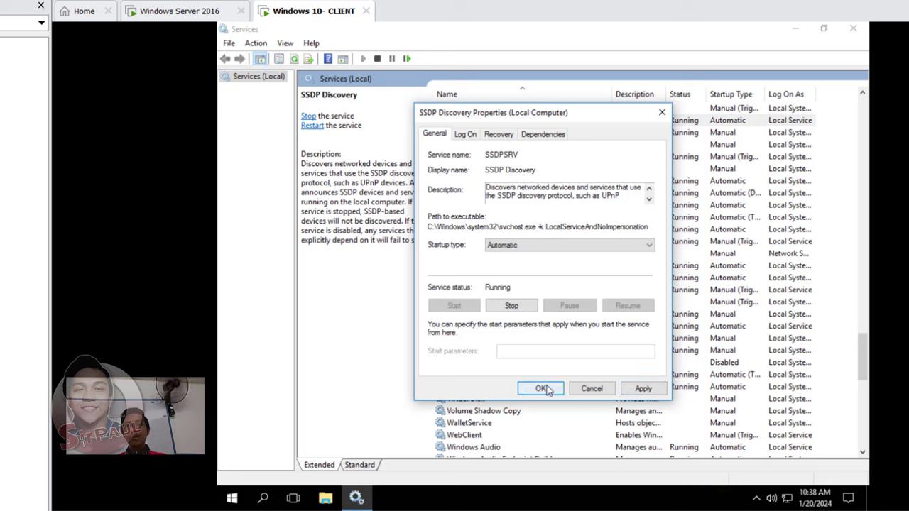
click(644, 390)
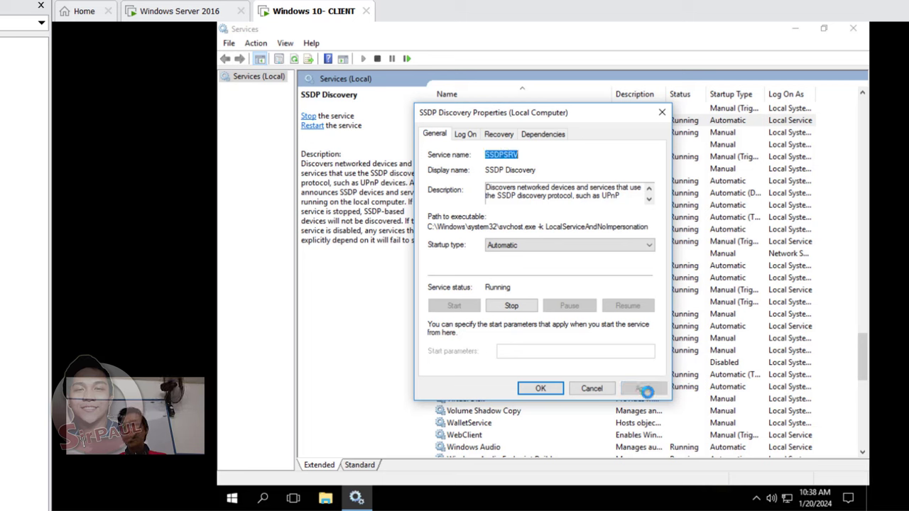
click(542, 389)
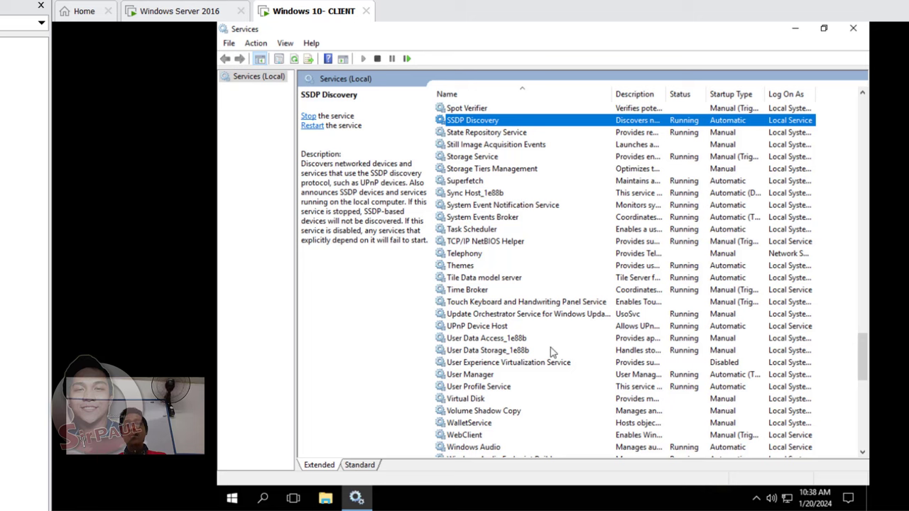
Set the startup type of the UPnP Device Host service to Automatic, apply it and close the Services console.
click(530, 340)
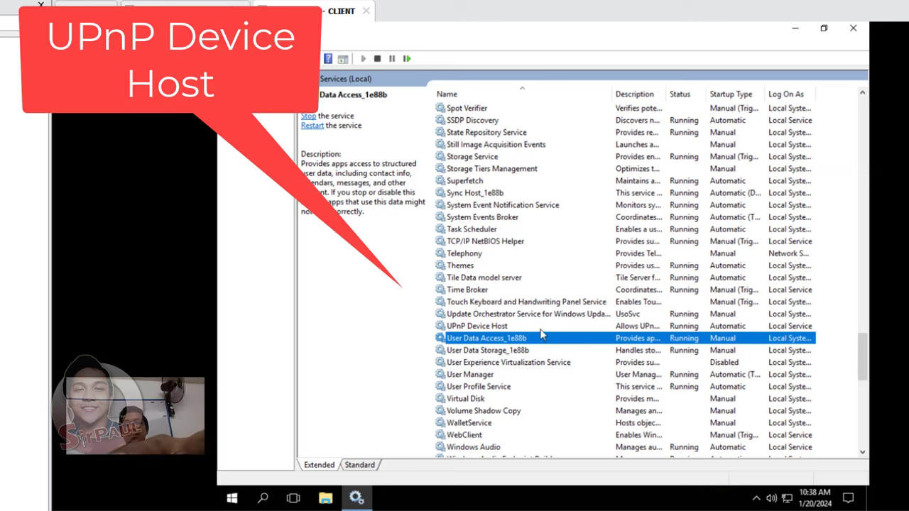
key(Down)
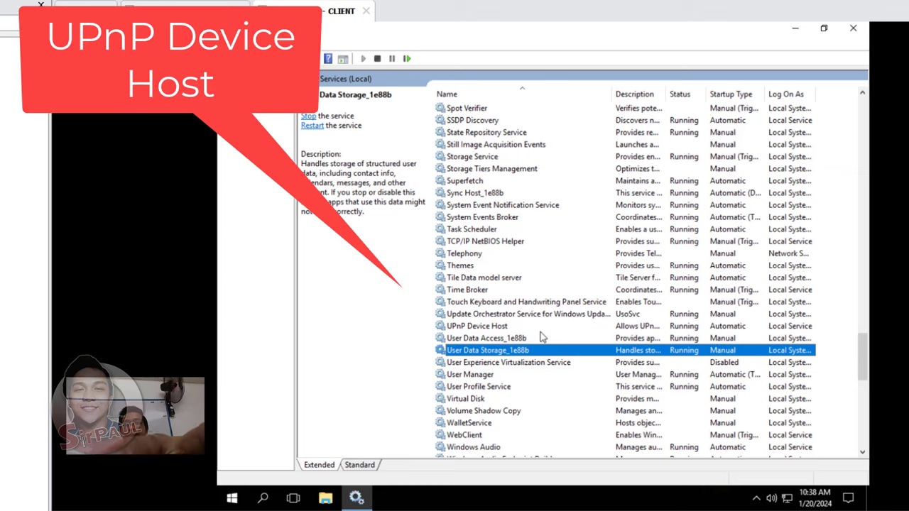
click(471, 328)
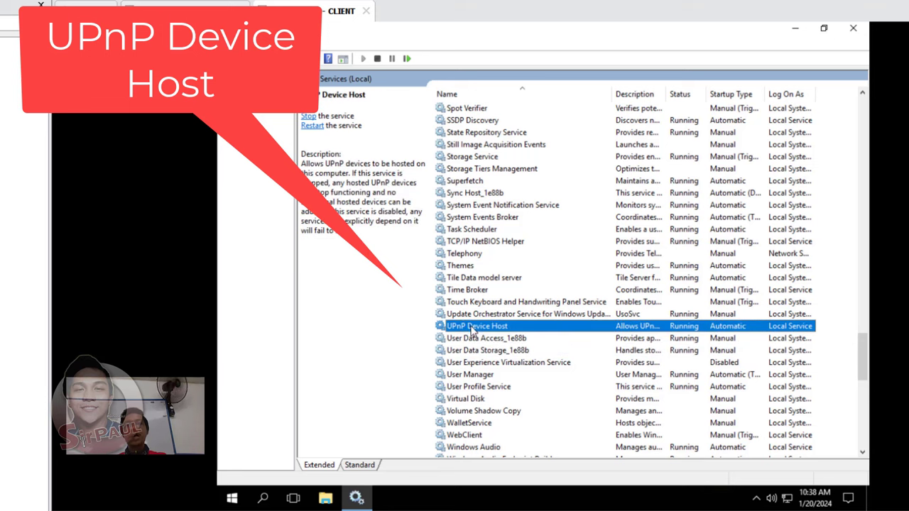
right_click(543, 327)
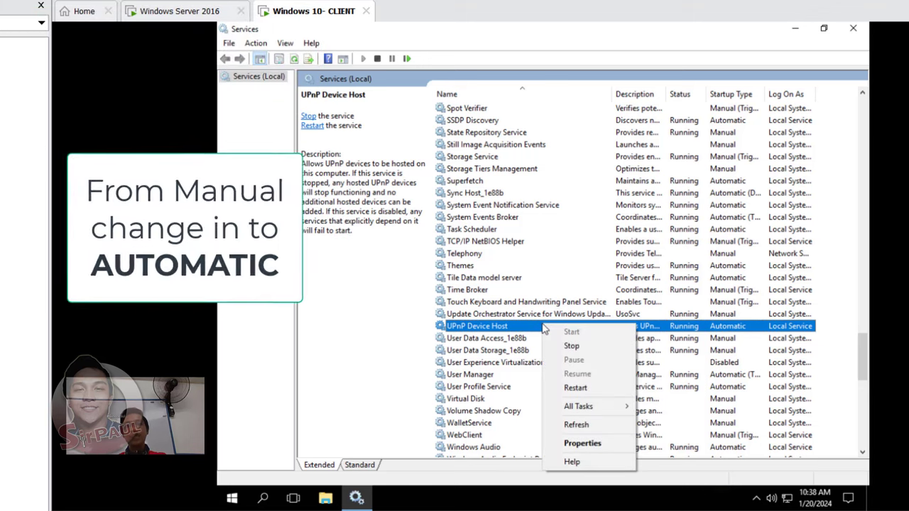
click(582, 443)
click(506, 245)
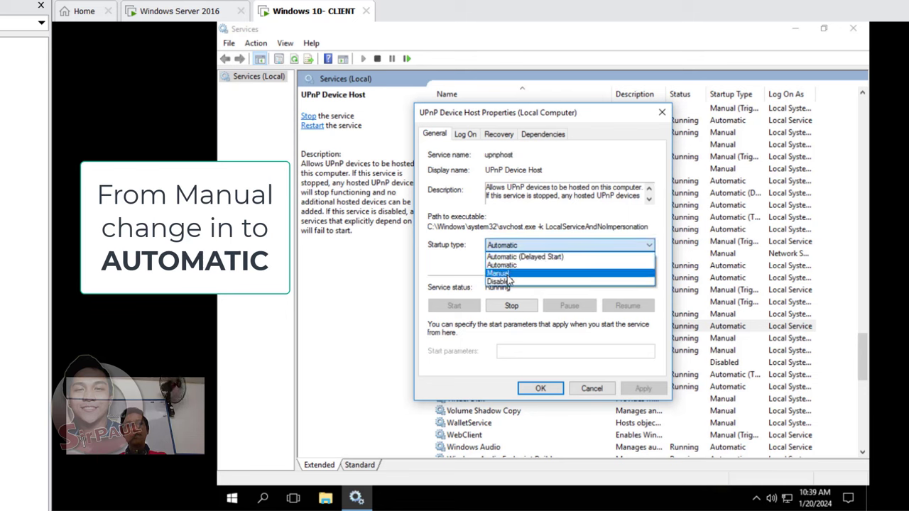
click(507, 274)
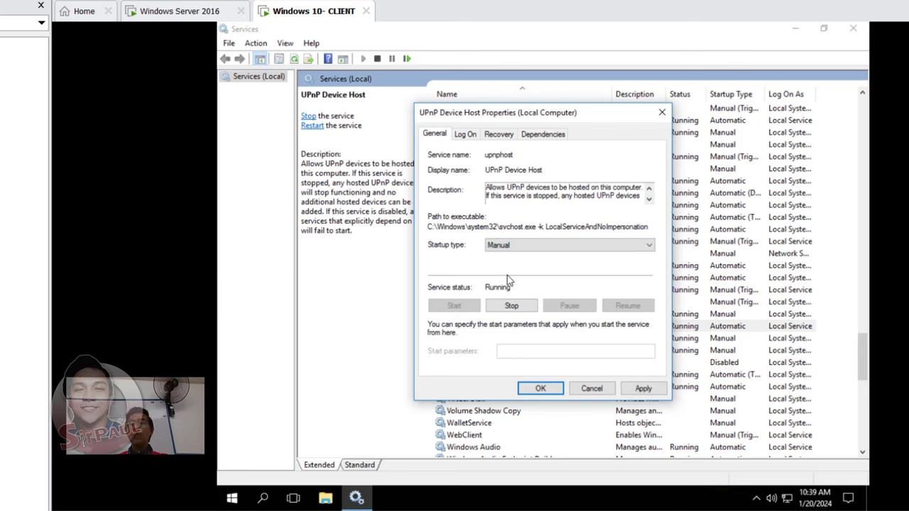
click(520, 245)
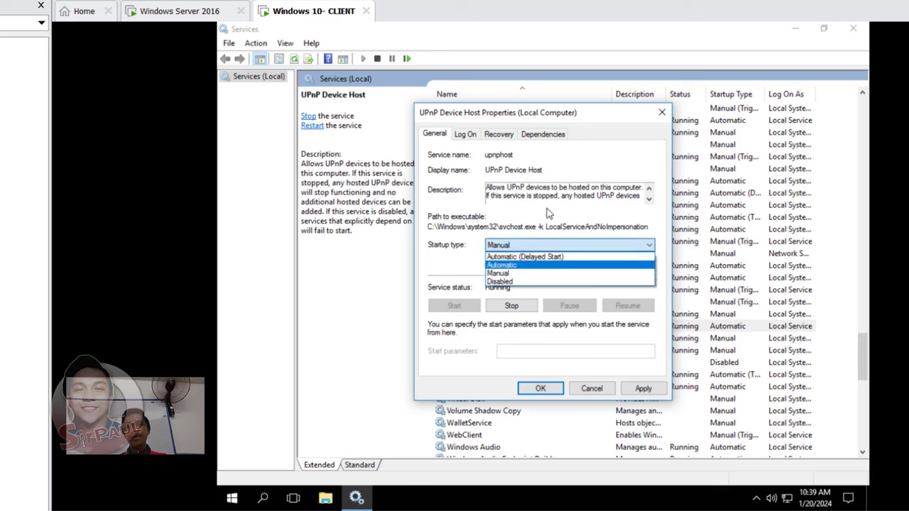
click(541, 265)
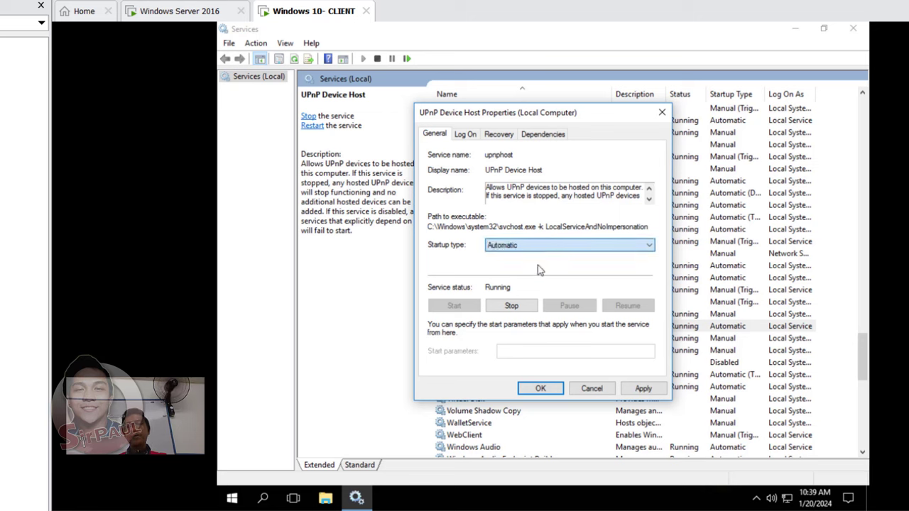
click(641, 389)
click(539, 388)
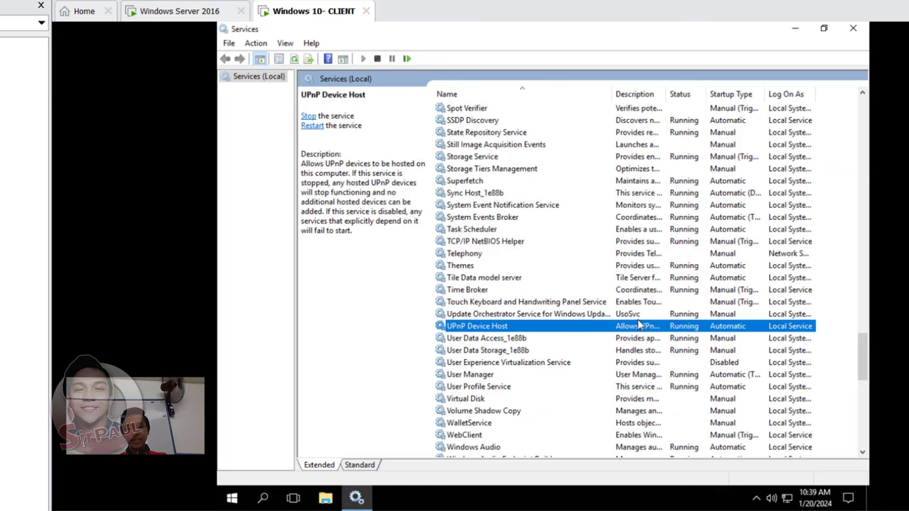
click(852, 29)
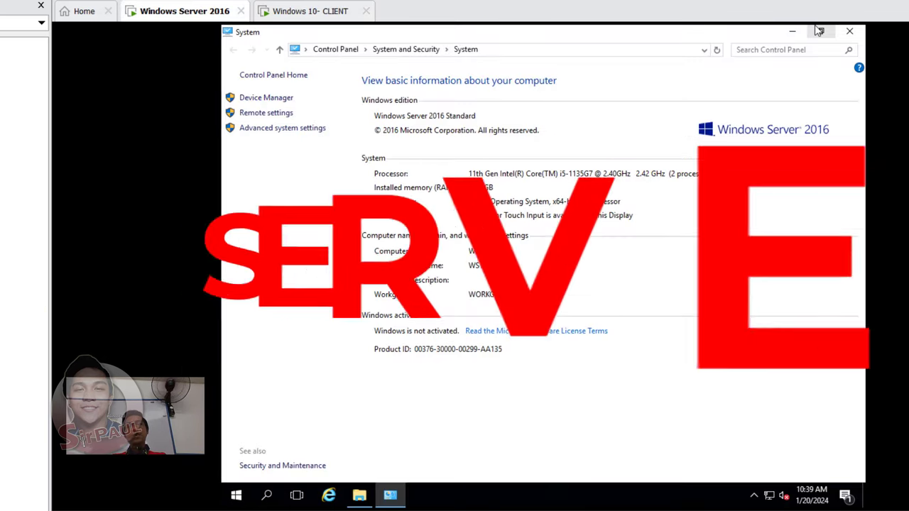
On the Windows Server 2016 machine, close the System and This PC windows and open the advanced sharing settings of the Network and Sharing Center.
click(849, 32)
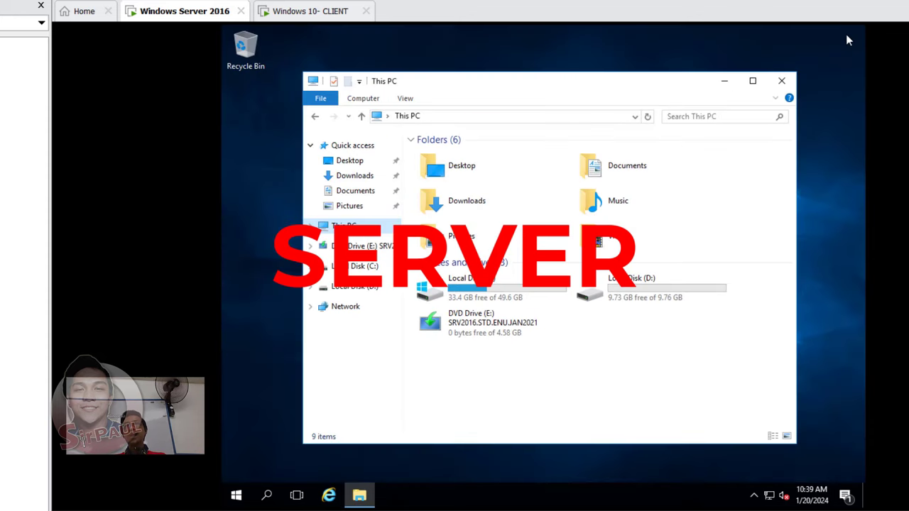
click(781, 80)
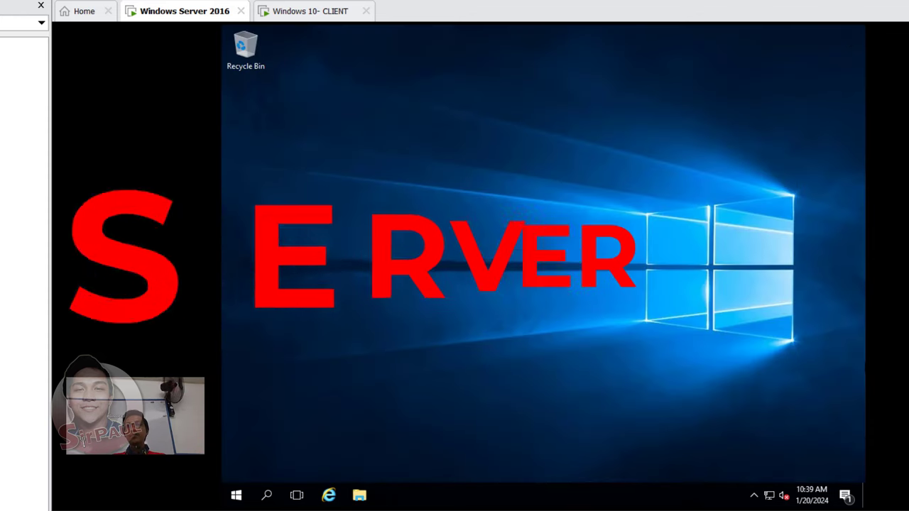
right_click(771, 498)
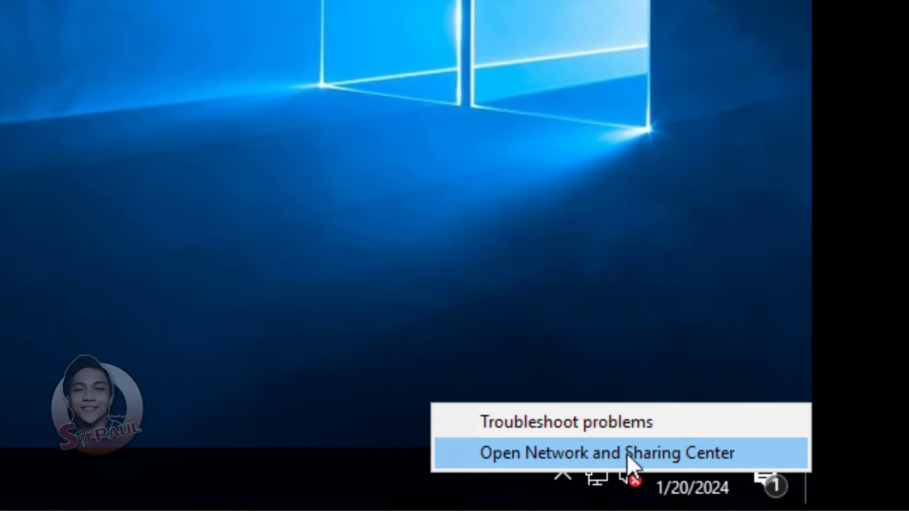
click(637, 457)
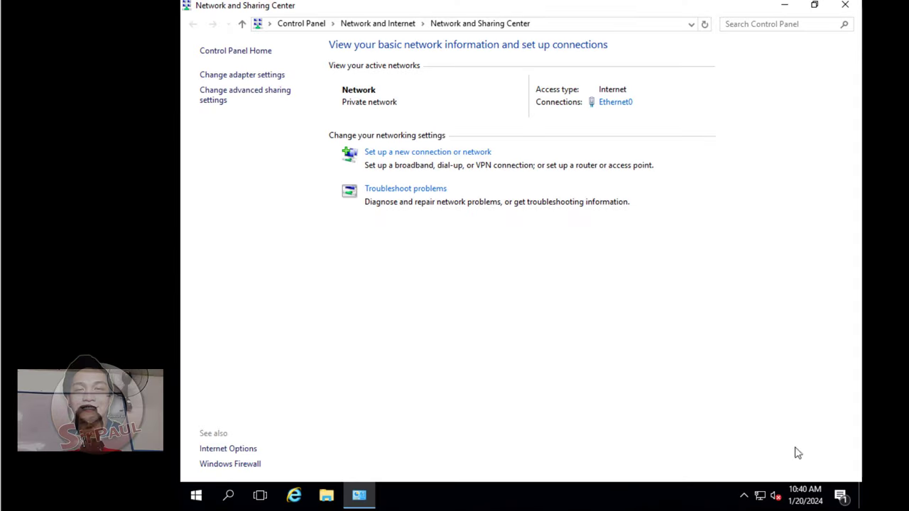
click(216, 103)
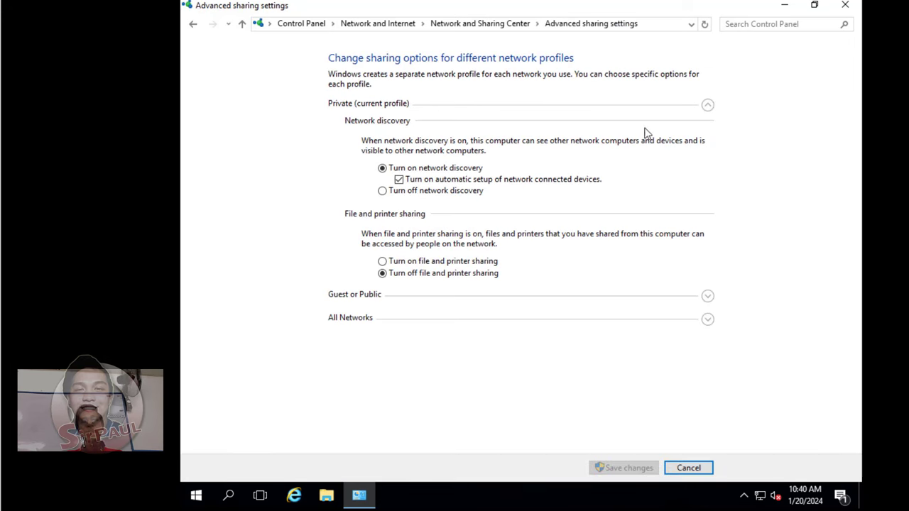
Turn on file and printer sharing for the server's Private network profile.
click(710, 106)
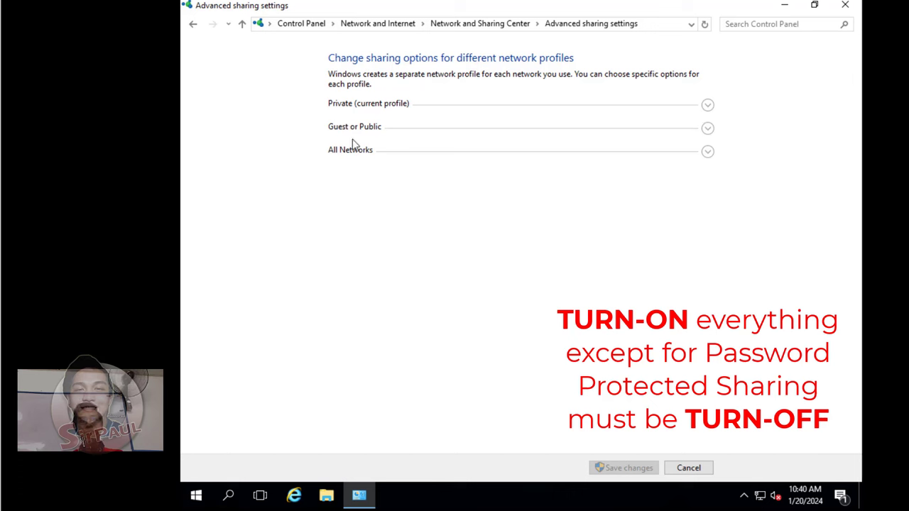
click(707, 106)
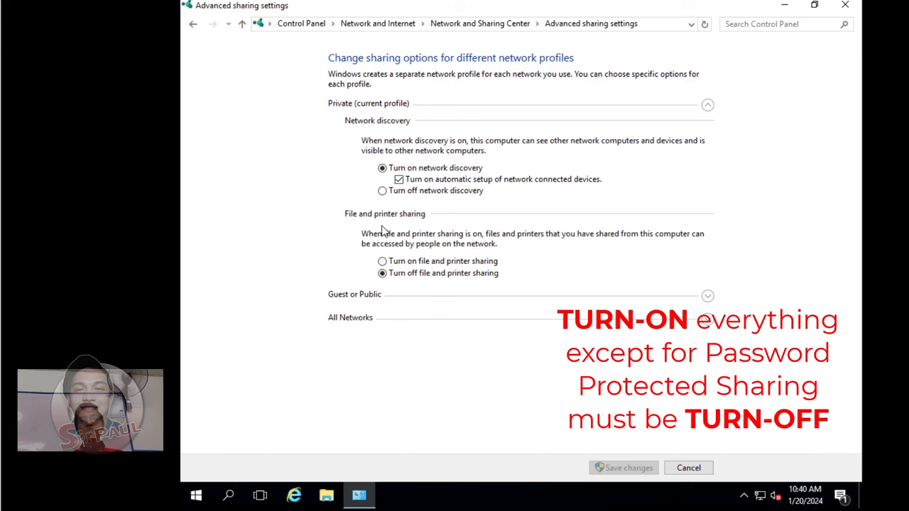
click(384, 261)
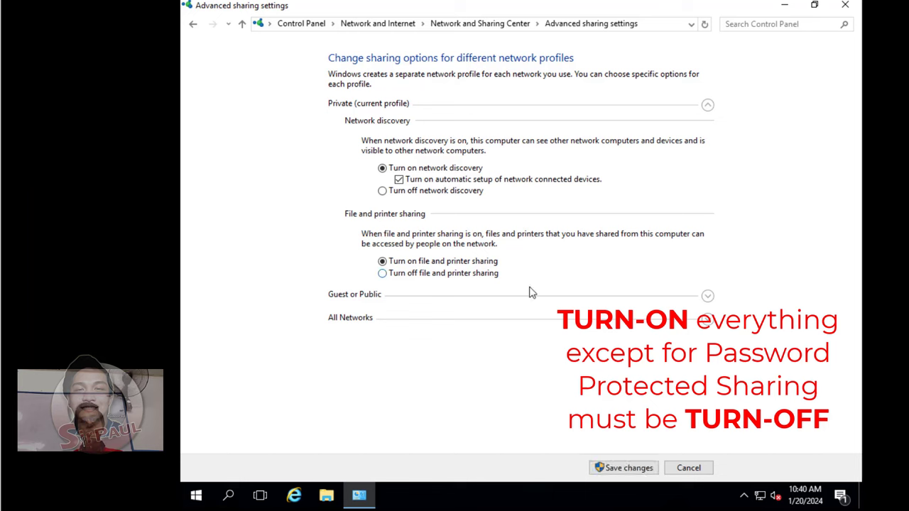
Turn on all Guest or Public and All Networks sharing options except password protected sharing, save the changes and close the Network and Sharing Center.
click(707, 296)
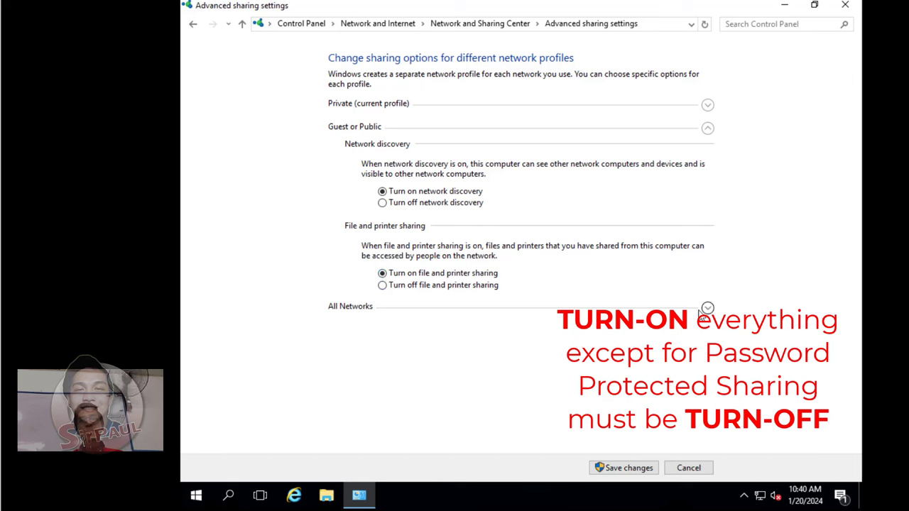
click(706, 308)
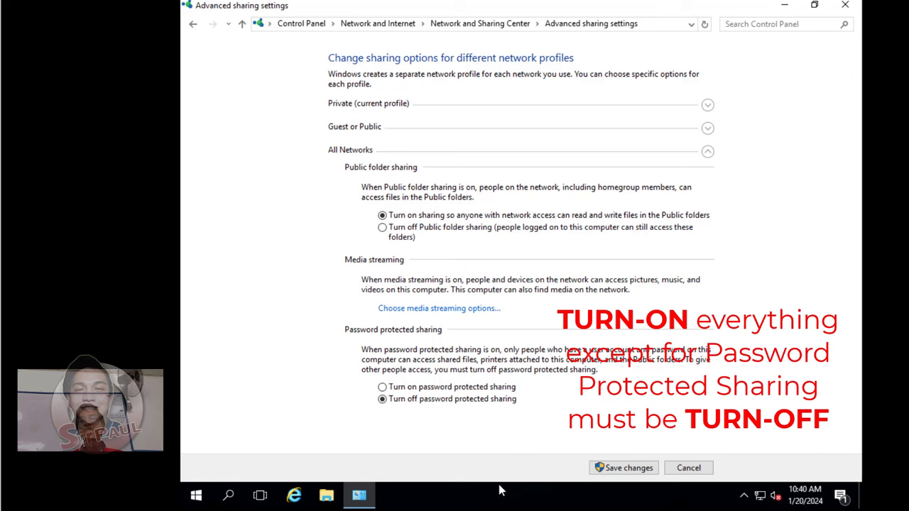
click(625, 468)
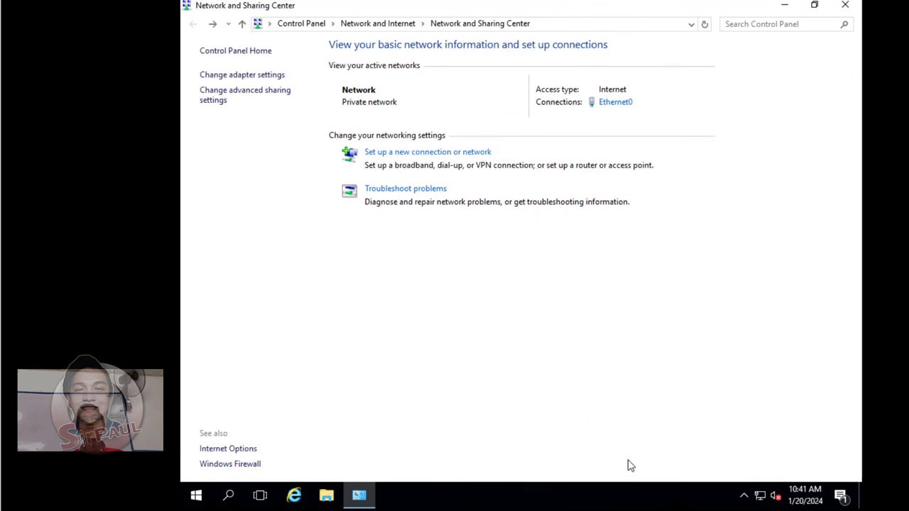
click(849, 7)
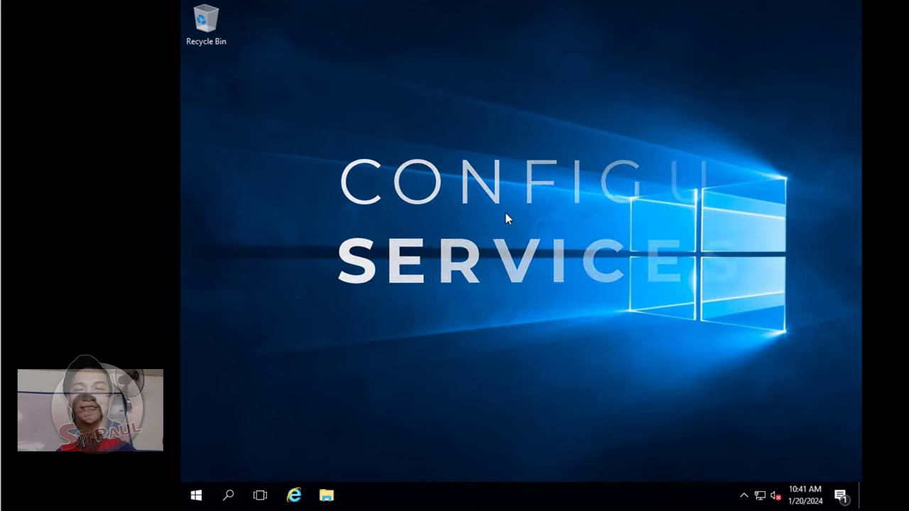
Open the Services console on the server by running services.msc.
key(super+r)
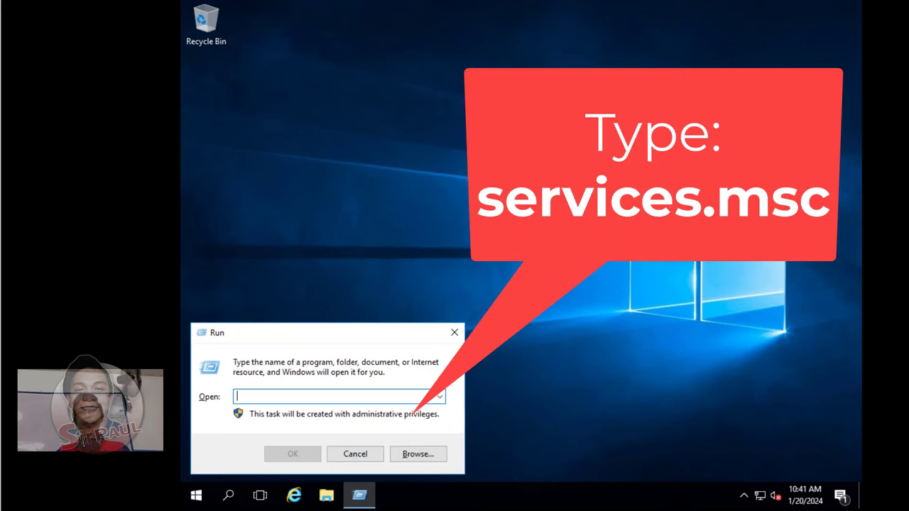
text(ser)
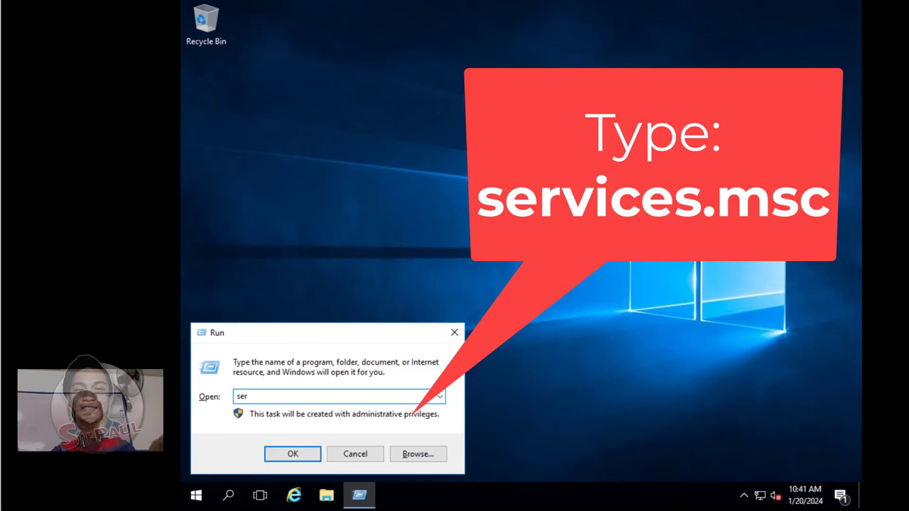
text(vices)
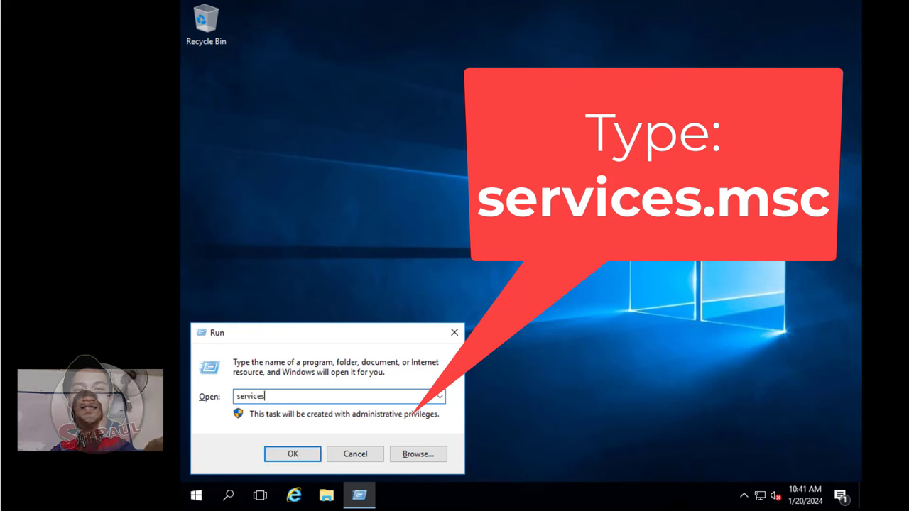
text(.msc)
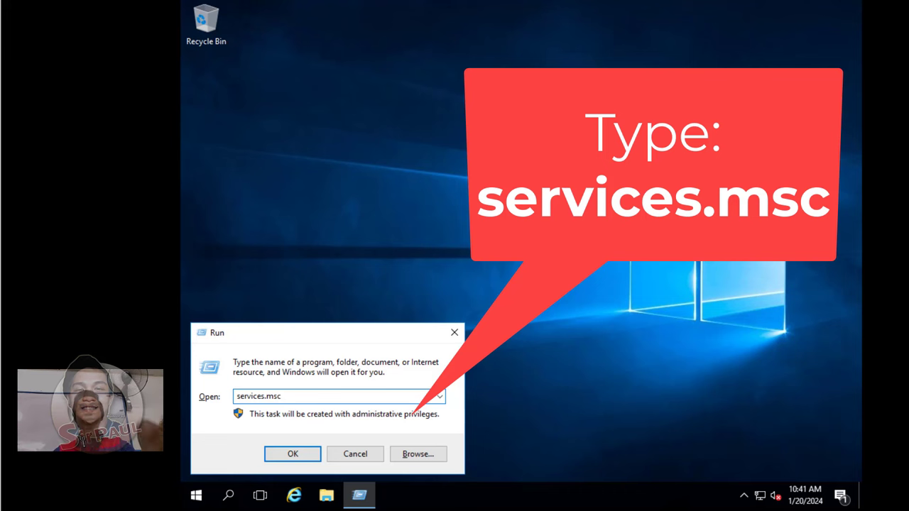
click(286, 456)
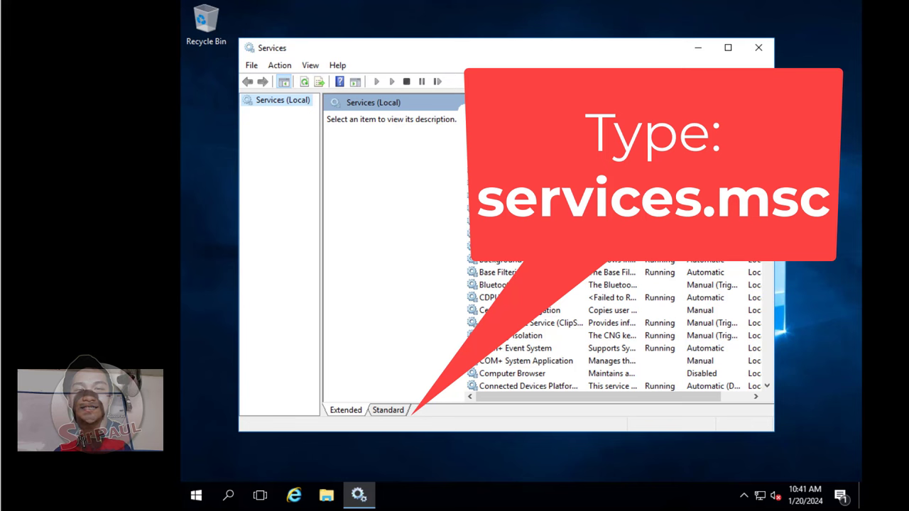
Find the Function Discovery Resource Publication service, widening the Name column to show full service names, and open its properties.
click(529, 147)
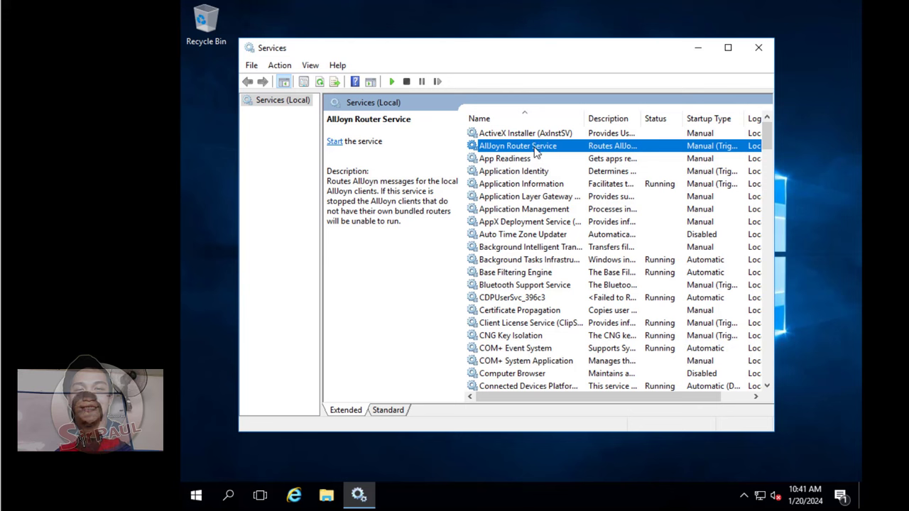
click(531, 234)
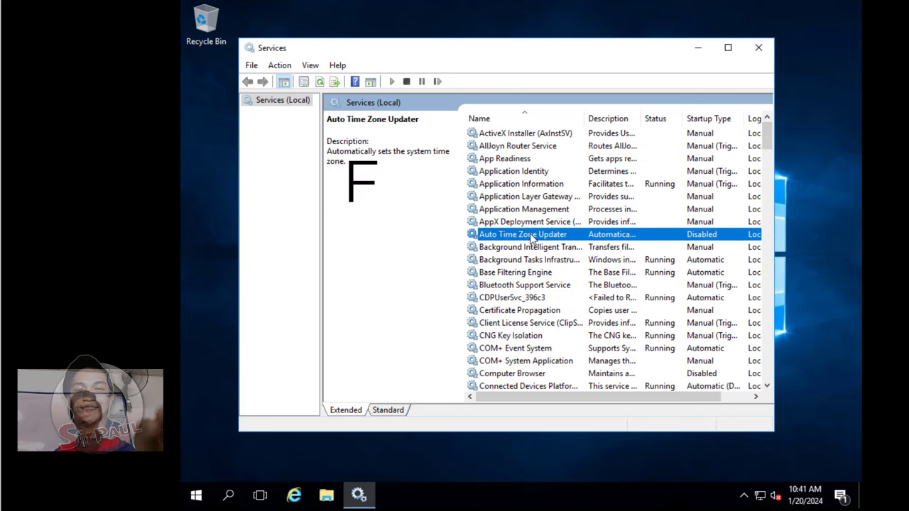
key(f)
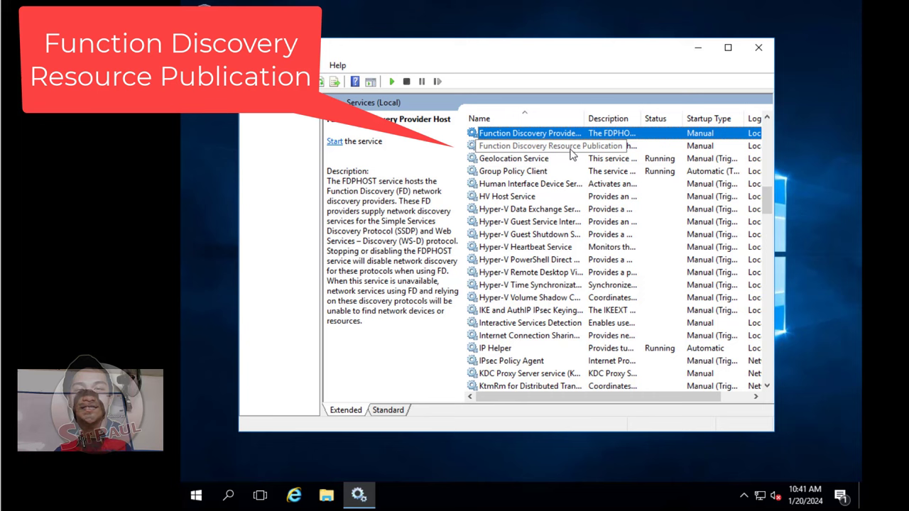
drag(585, 118, 647, 118)
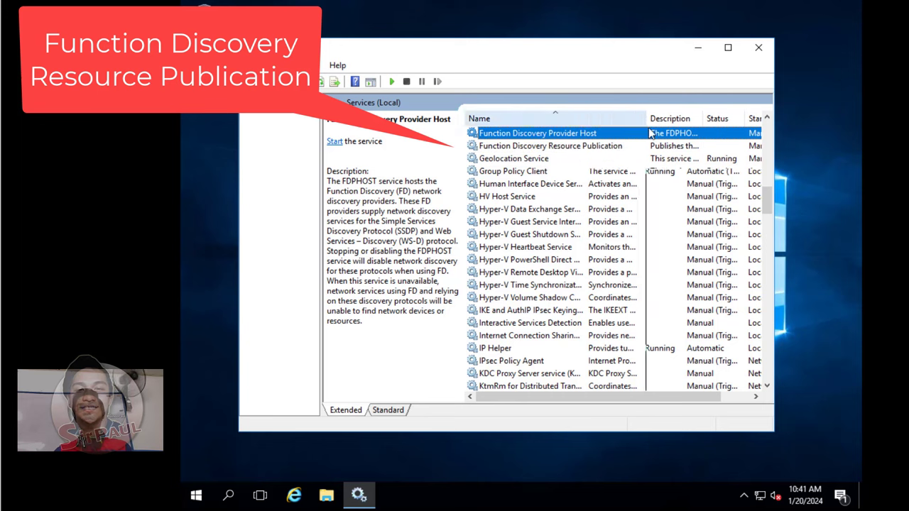
click(614, 146)
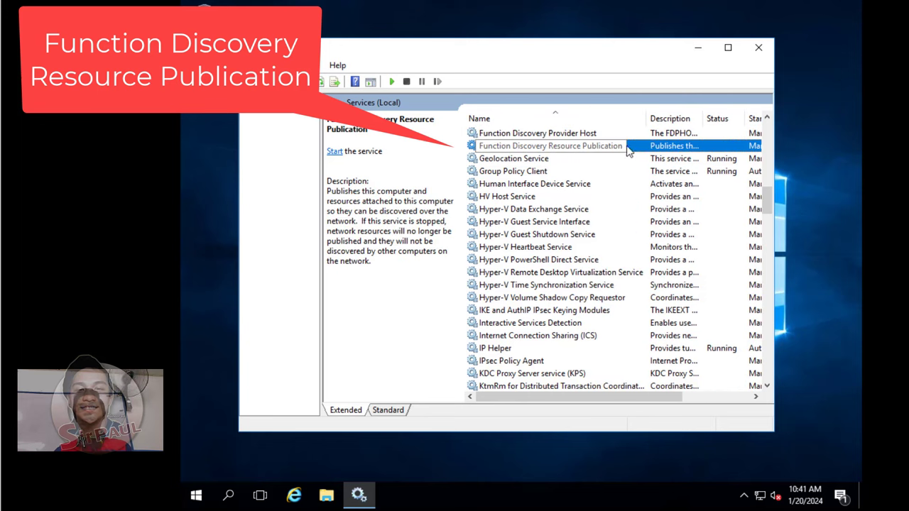
right_click(642, 149)
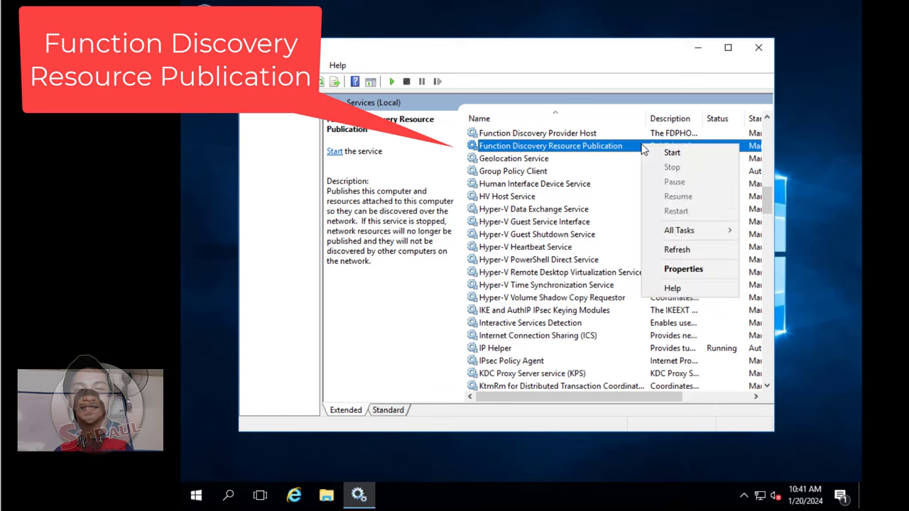
click(685, 271)
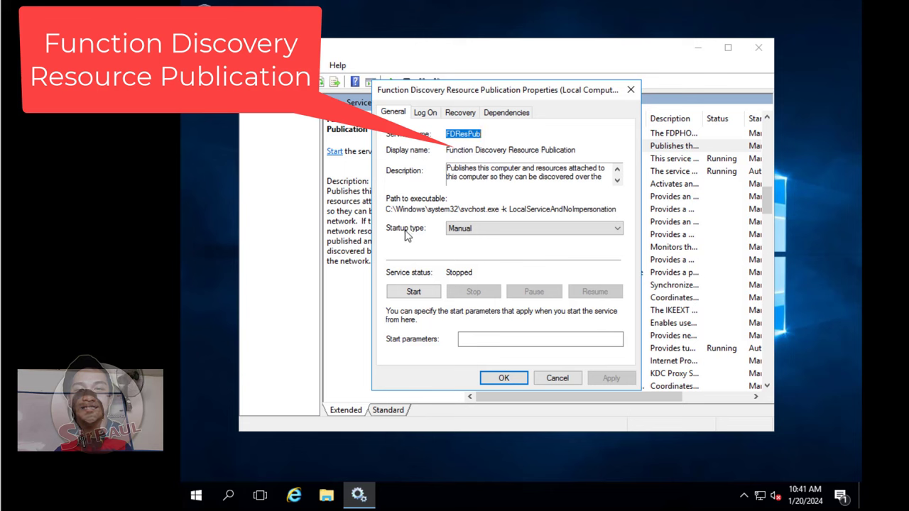
Set the Function Discovery Resource Publication startup type to Automatic, start the service, apply the change and close its properties.
click(483, 232)
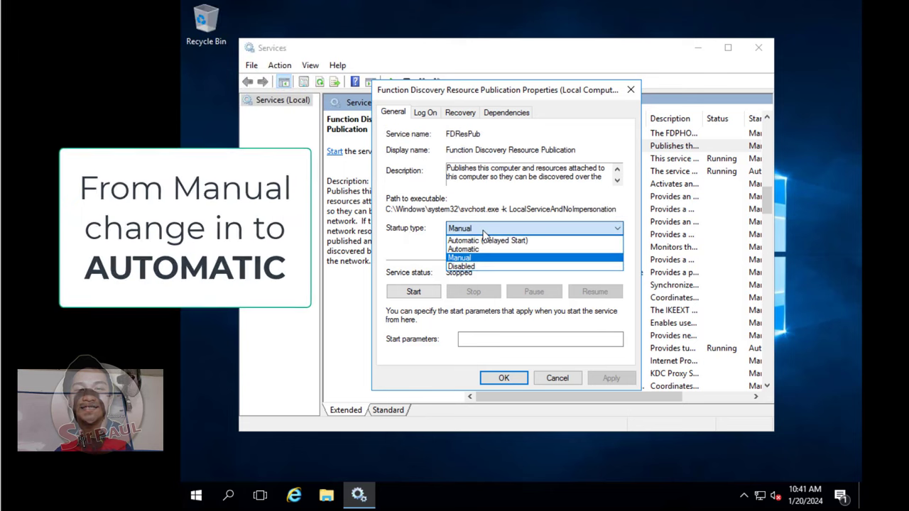
click(470, 249)
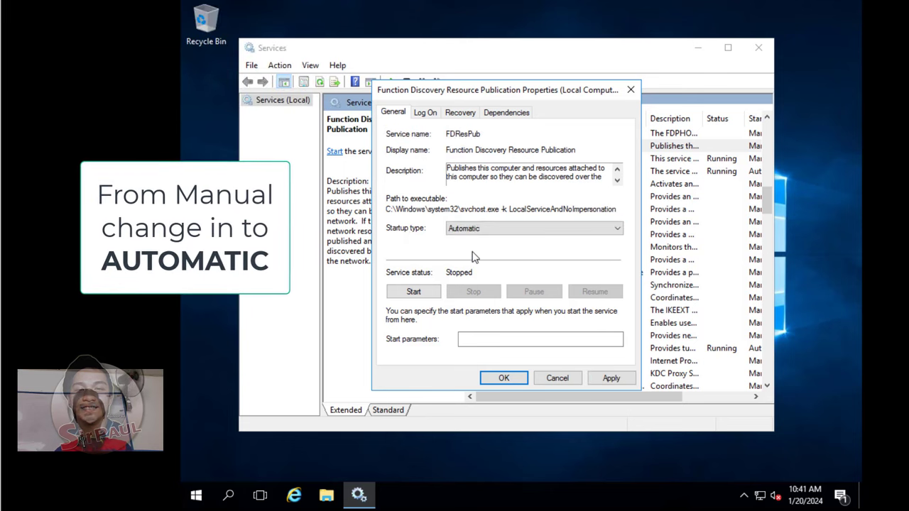
click(413, 294)
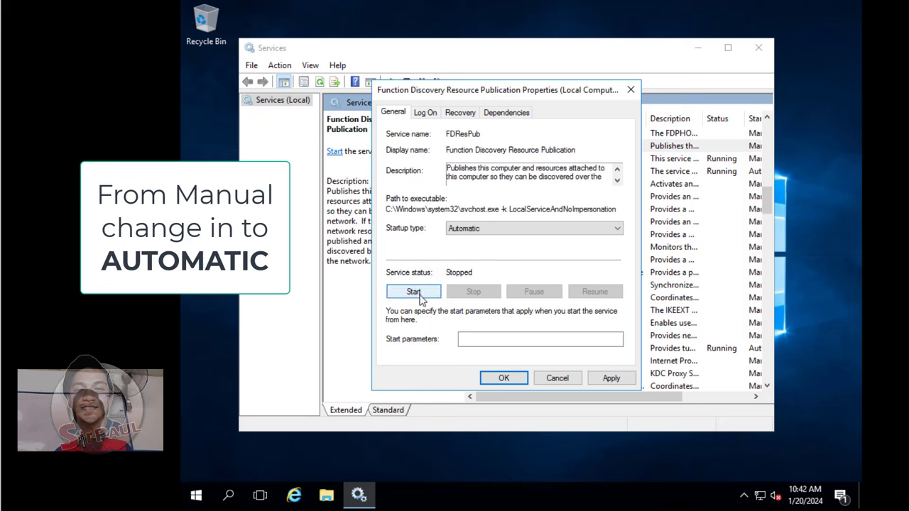
click(419, 299)
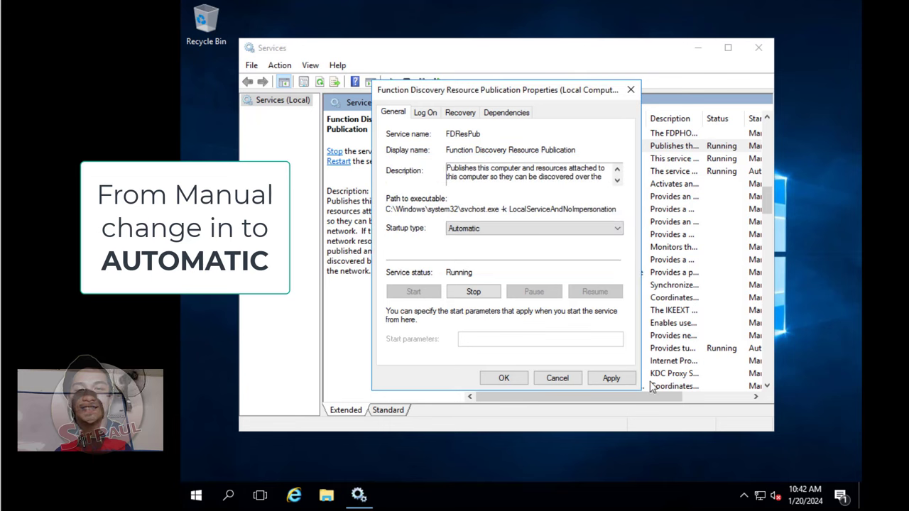
click(615, 379)
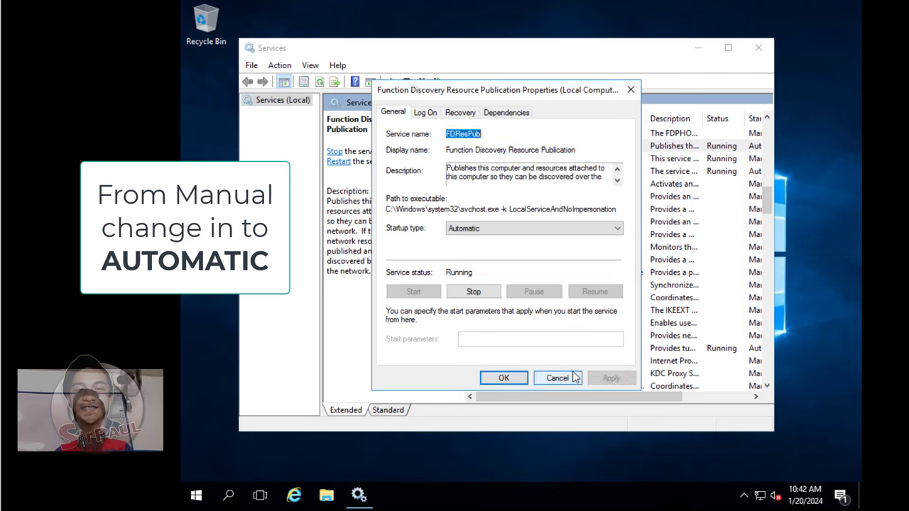
click(505, 378)
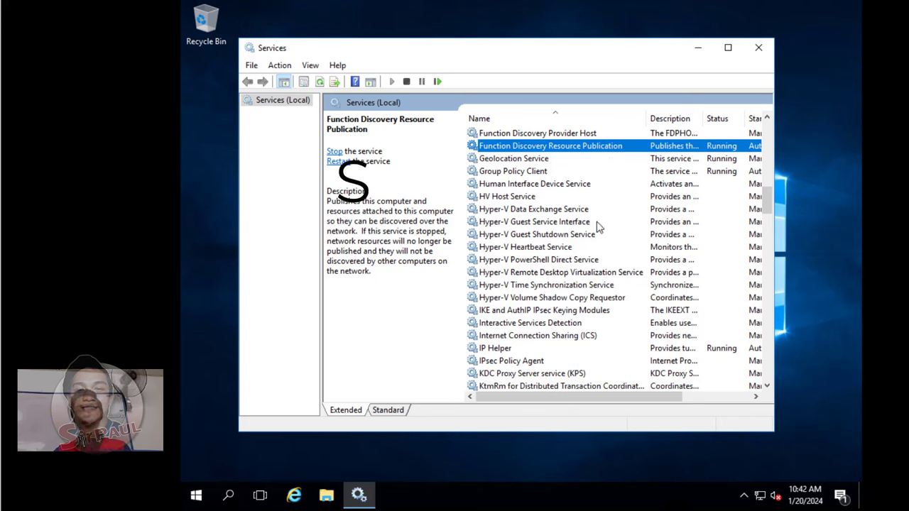
Find the server's SSDP Discovery service, set its startup type to Automatic, apply the change and close its properties.
key(s)
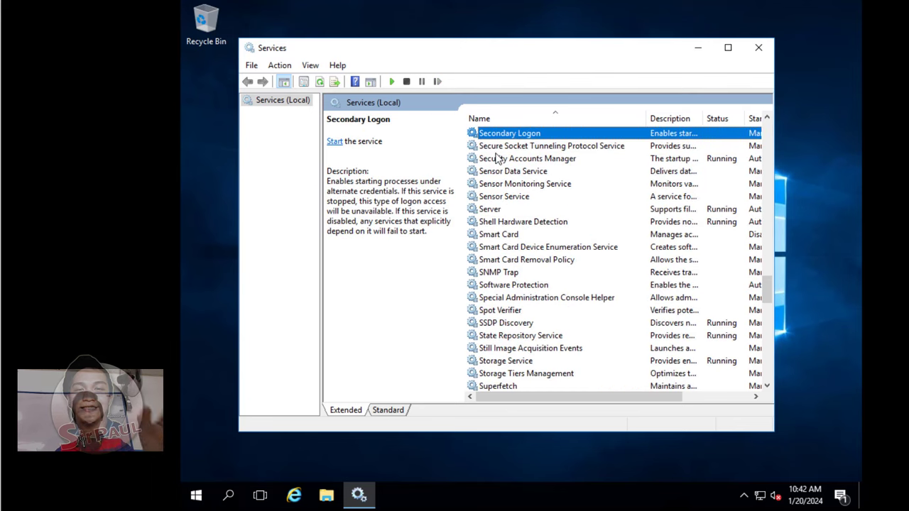
click(505, 324)
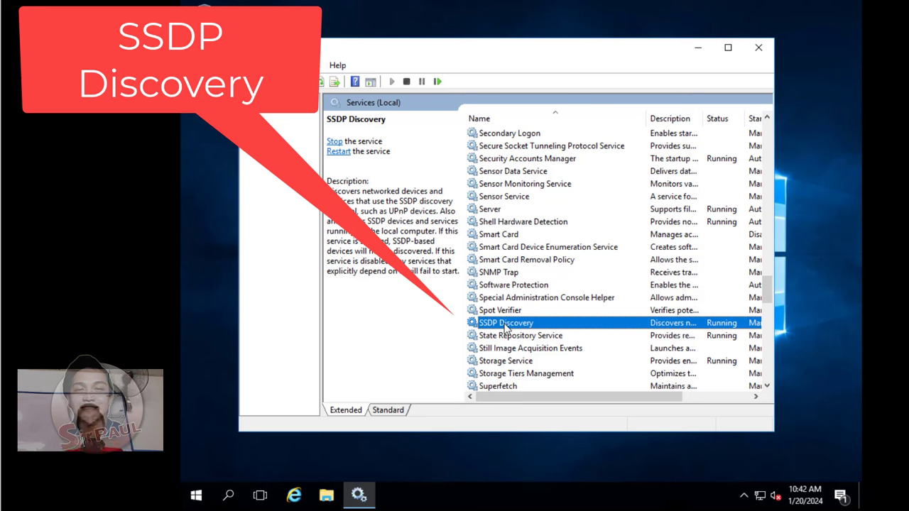
right_click(505, 327)
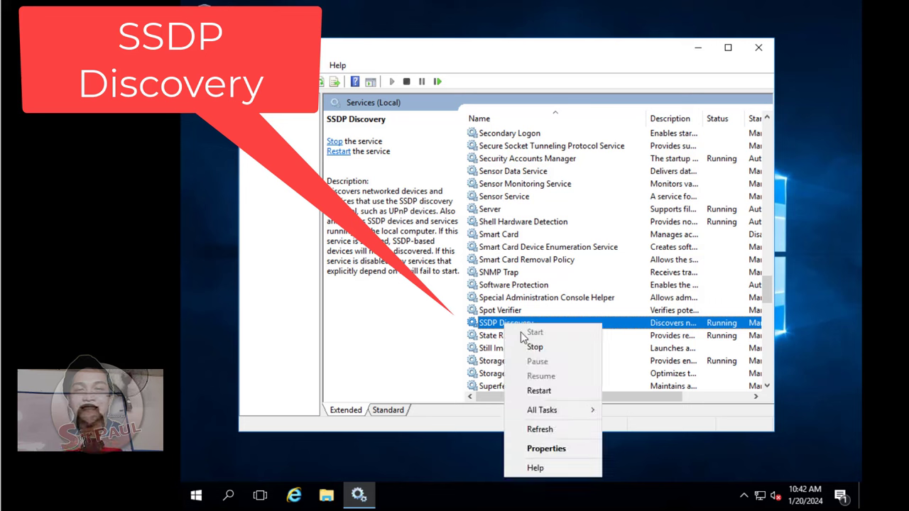
click(563, 449)
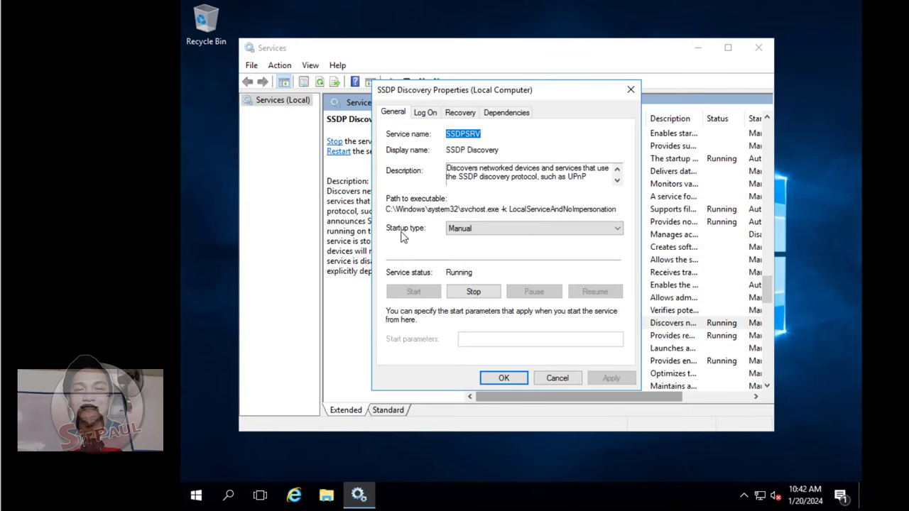
click(492, 229)
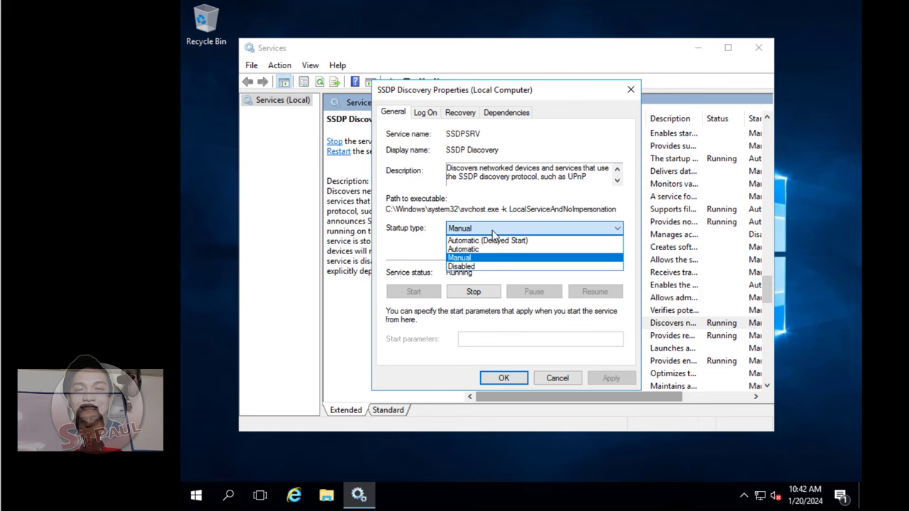
click(474, 249)
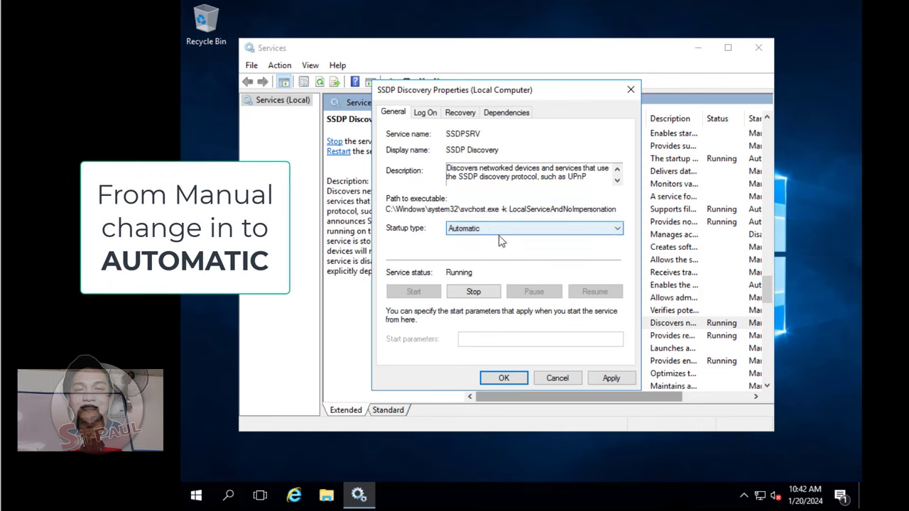
click(611, 378)
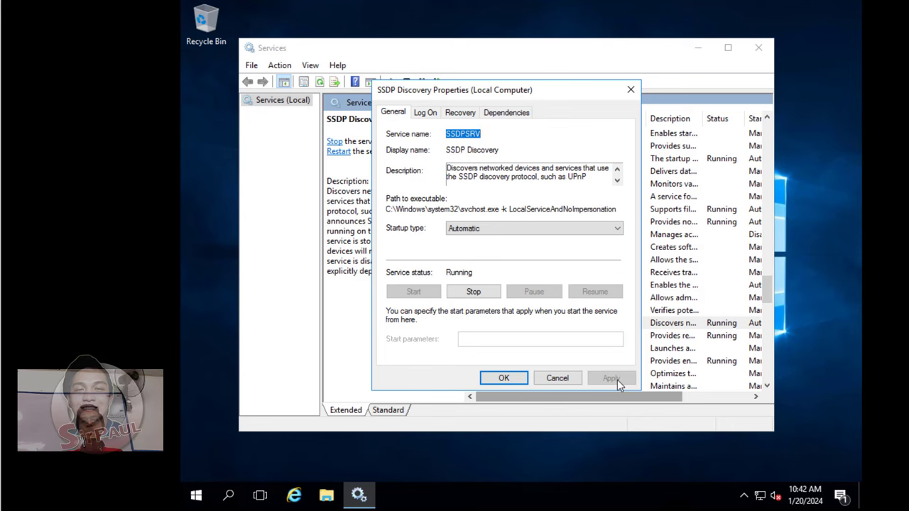
click(503, 378)
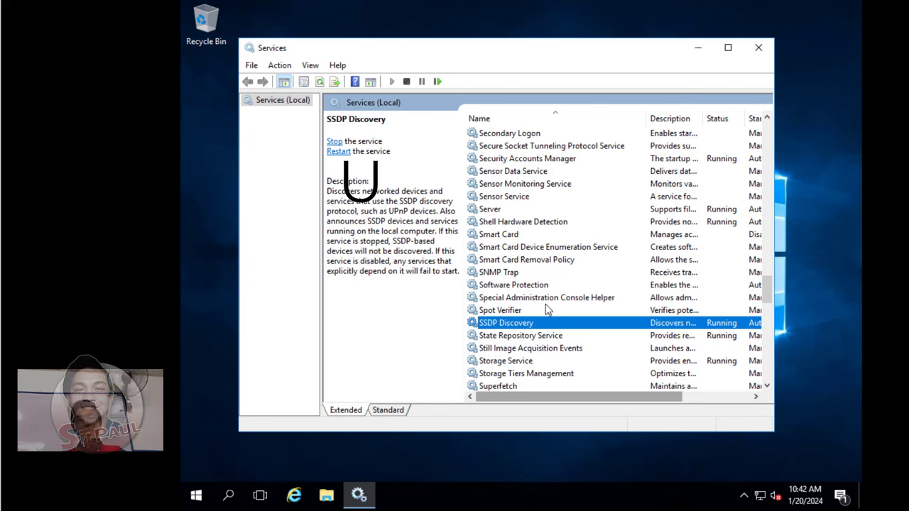
Find the UPnP Device Host service on the server and open its properties.
key(u)
click(490, 147)
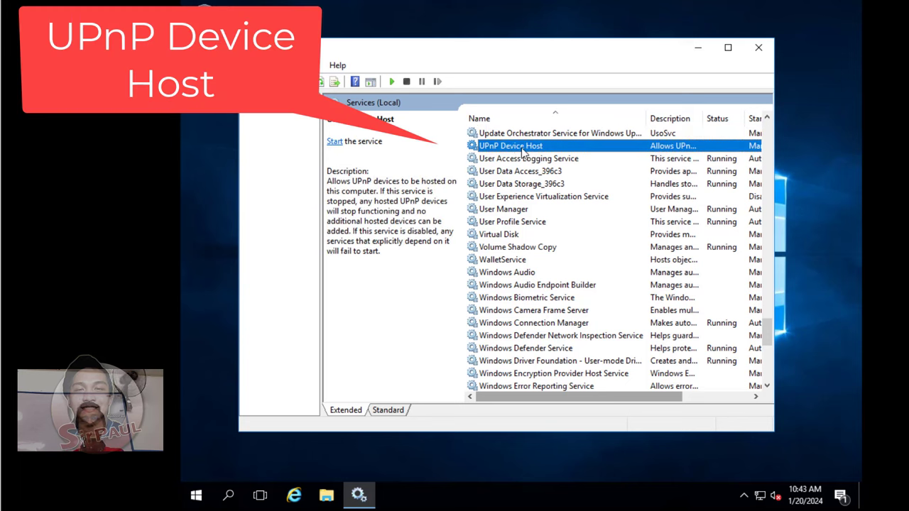
right_click(522, 151)
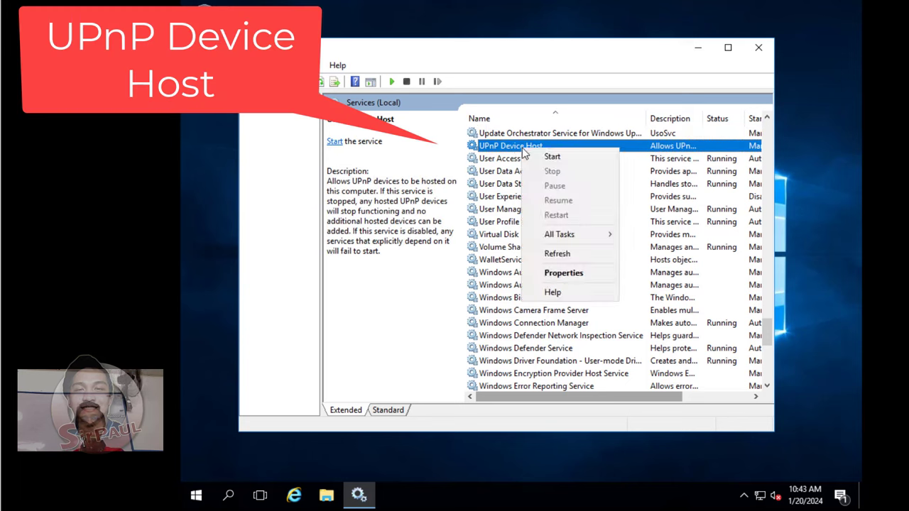
click(593, 275)
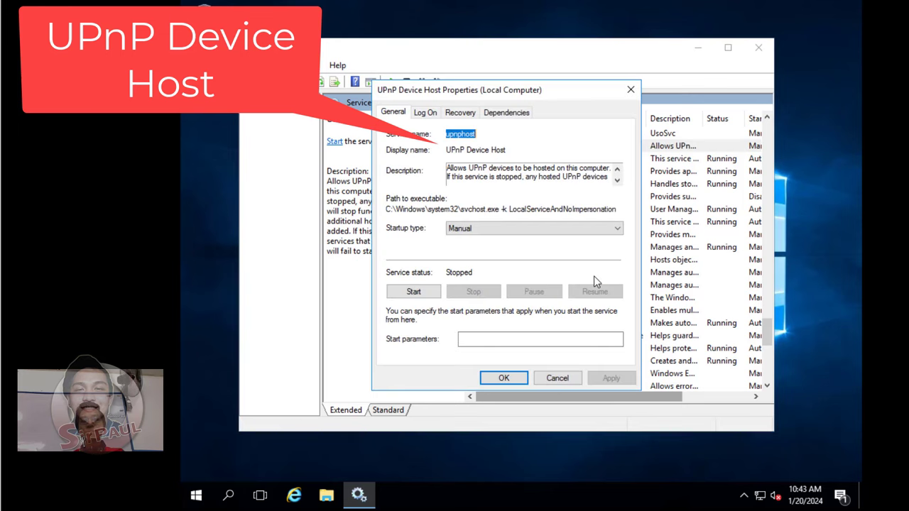
Set the UPnP Device Host startup type to Automatic, start the service, apply the change, and close its properties and the Services console.
click(468, 228)
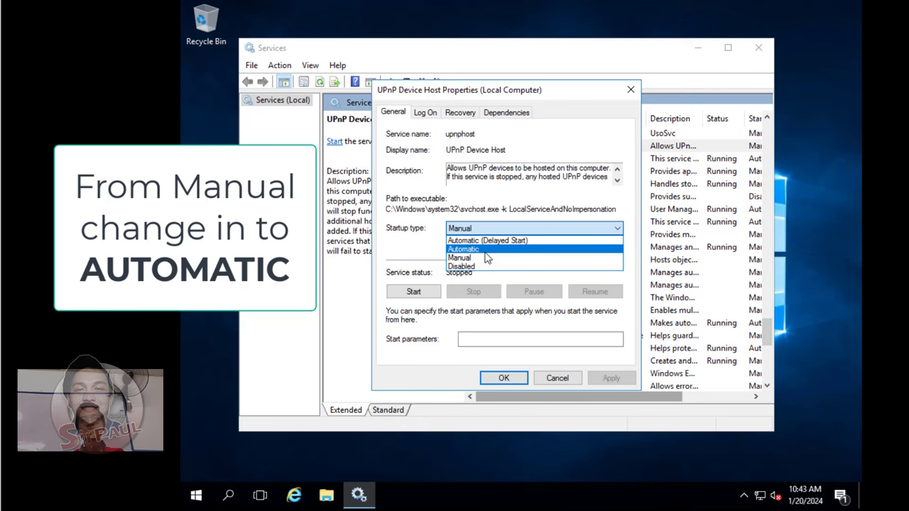
click(468, 250)
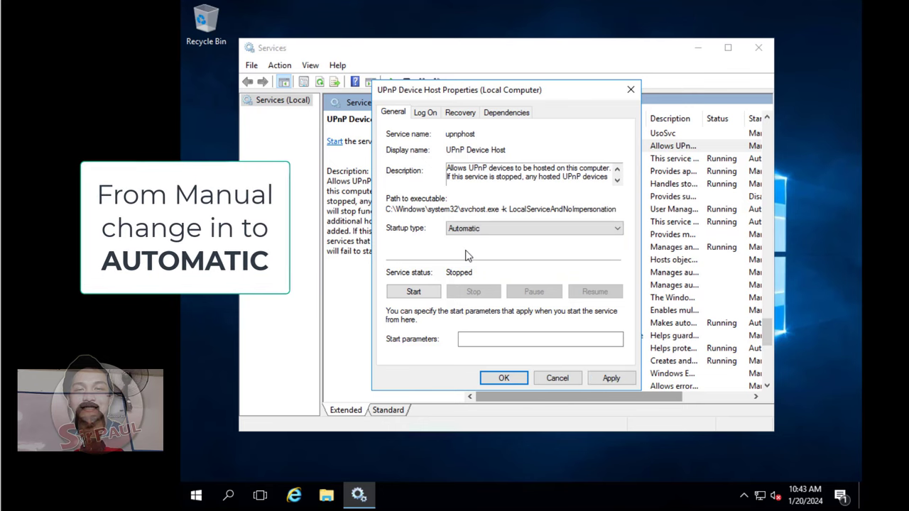
click(424, 293)
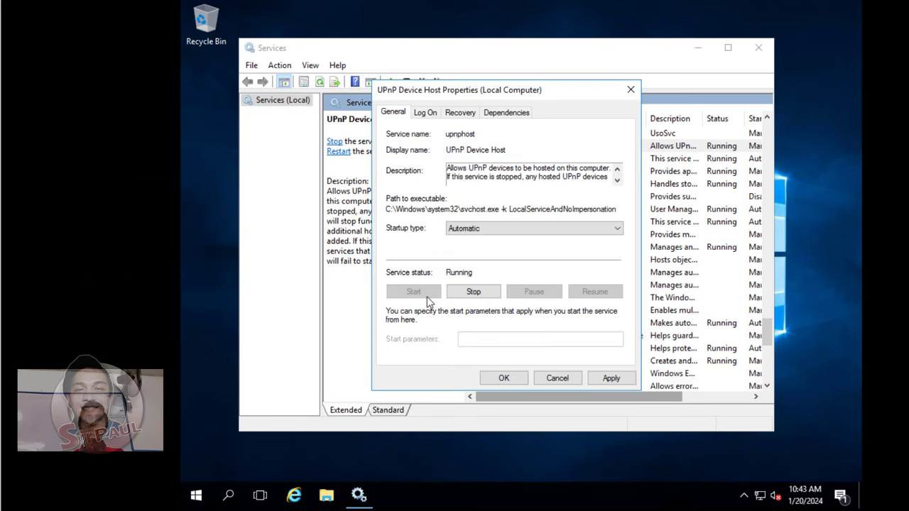
click(612, 380)
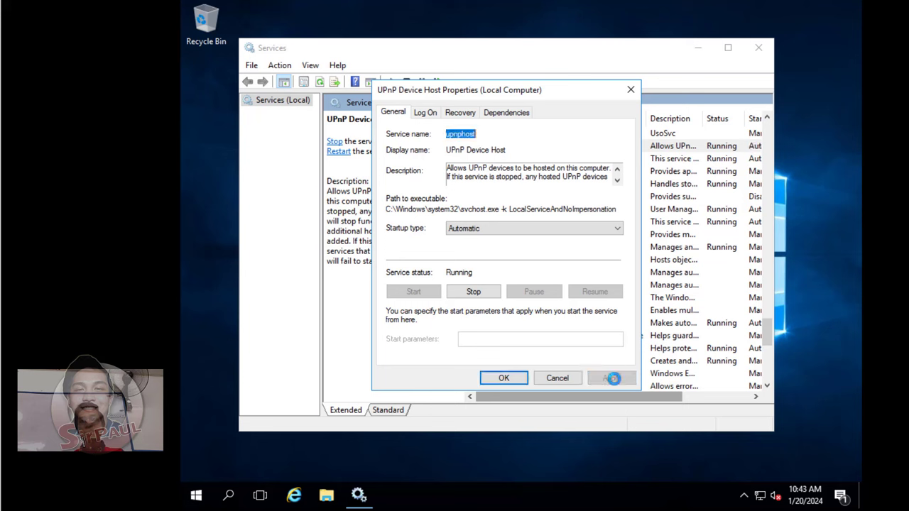
click(503, 378)
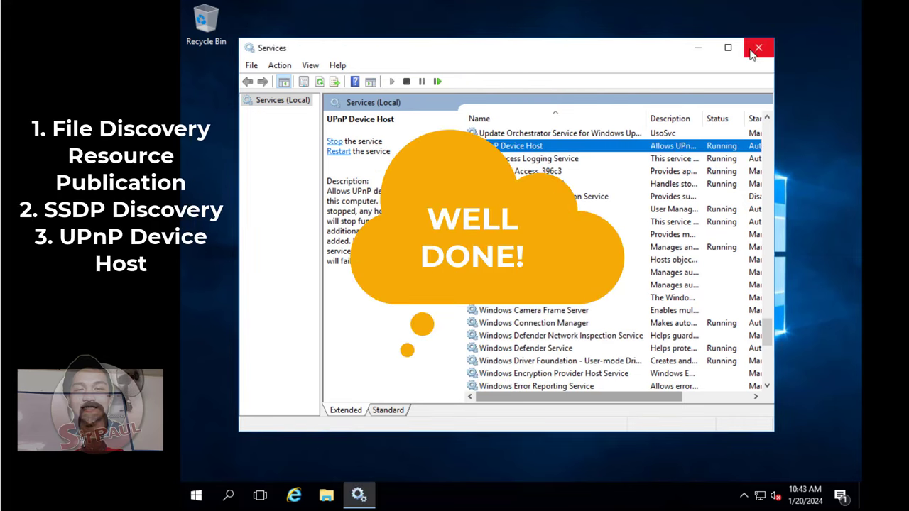
click(757, 49)
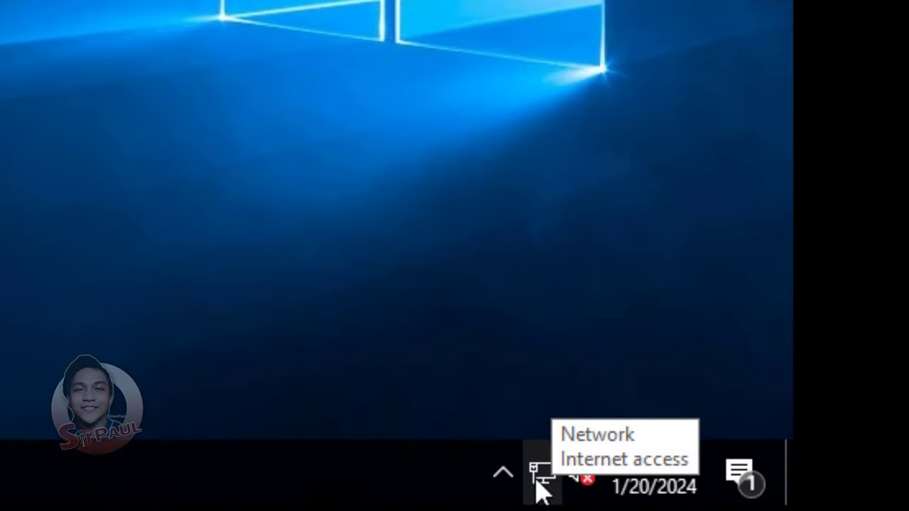
Open the Windows Firewall list of allowed apps and features by way of the Network and Sharing Center.
right_click(758, 499)
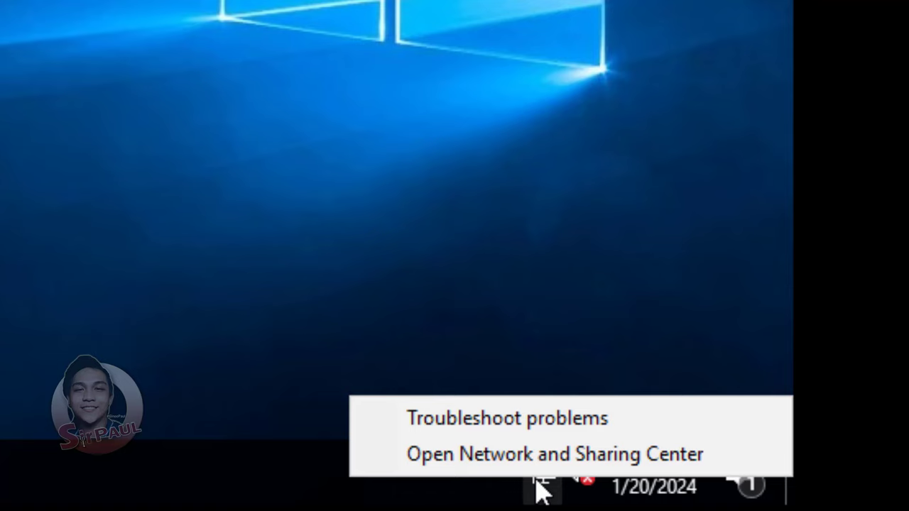
click(585, 454)
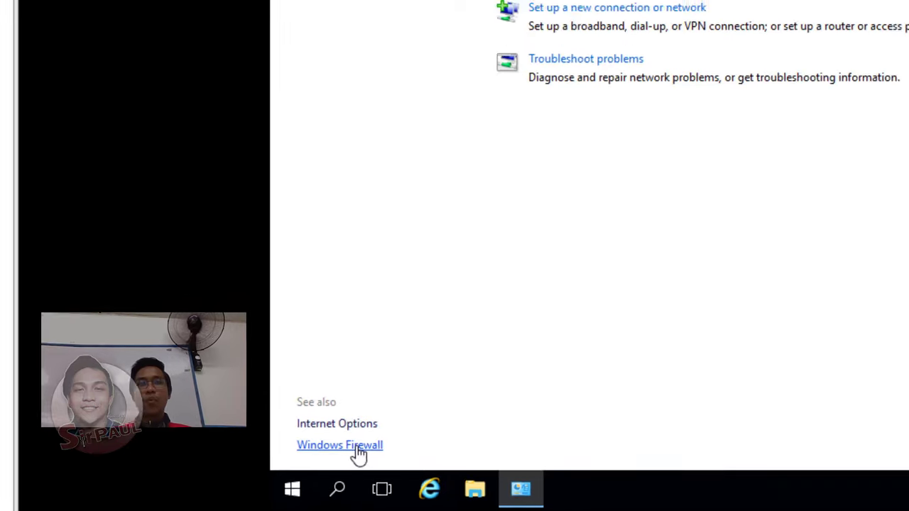
click(359, 447)
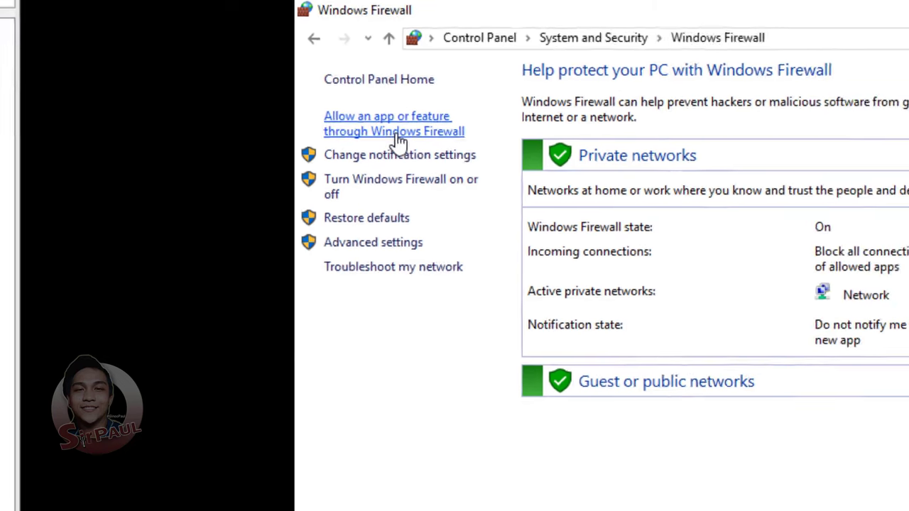
click(445, 153)
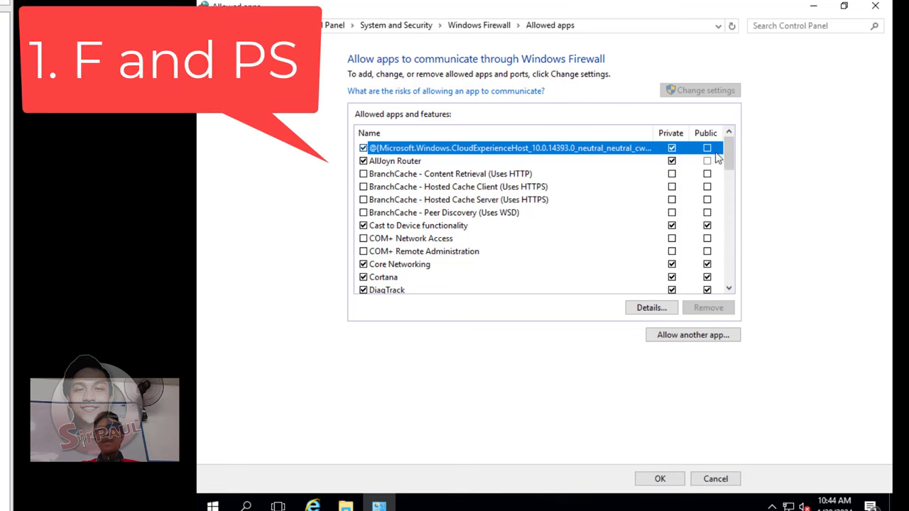
Check the Private and Public firewall permissions of File and Printer Sharing and Network Discovery in the allowed apps list.
scroll(466, 261, down, 1)
scroll(464, 257, down, 2)
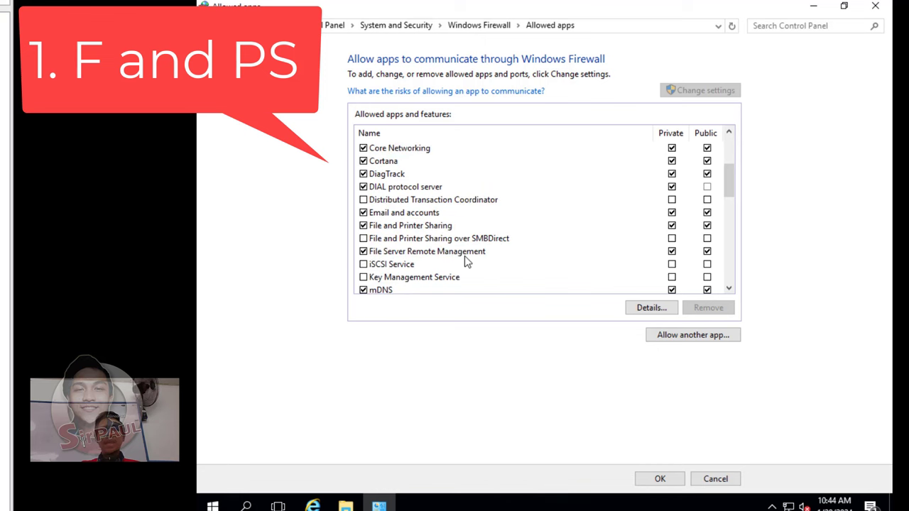
click(389, 228)
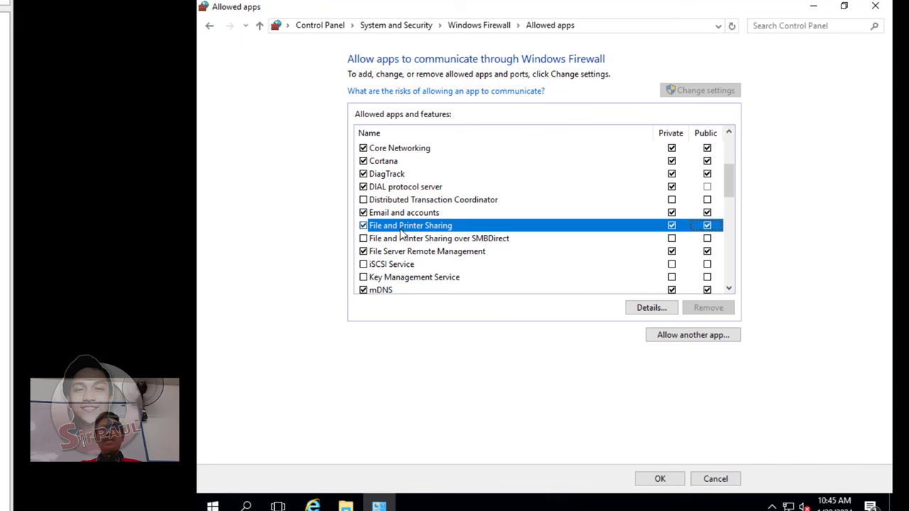
scroll(401, 237, down, 2)
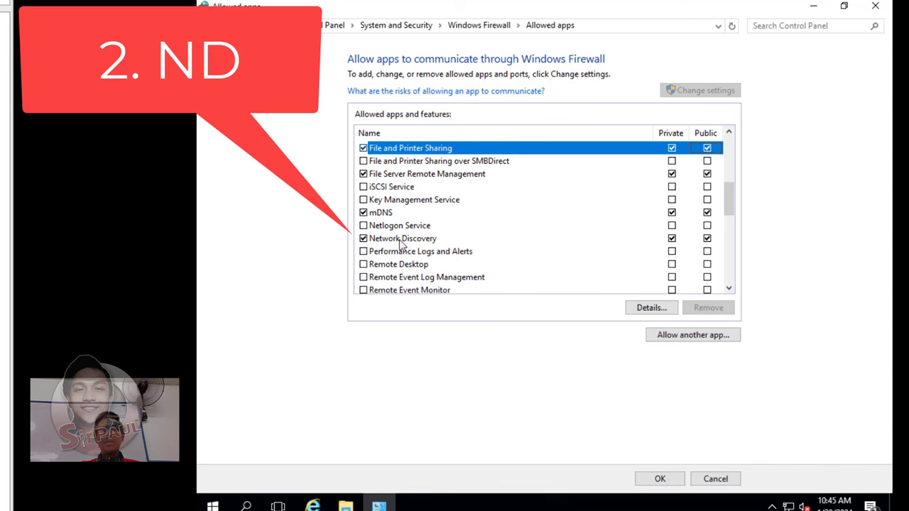
click(401, 240)
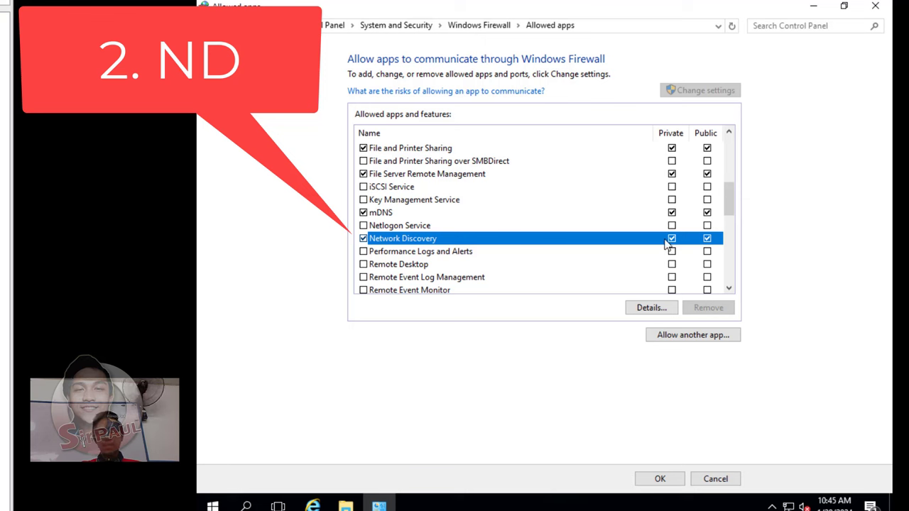
scroll(667, 243, down, 1)
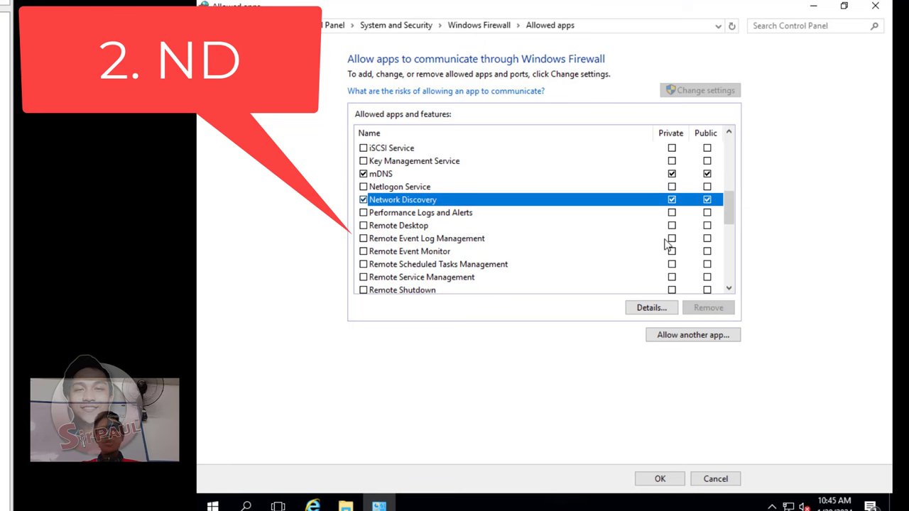
Allow Remote Desktop and Windows Firewall Remote Management through the firewall on both private and public networks.
click(363, 226)
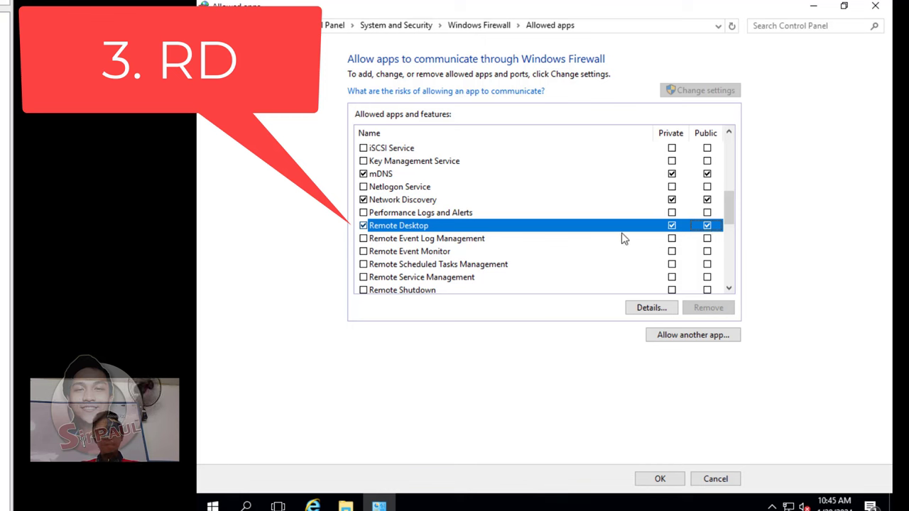
scroll(622, 239, down, 1)
scroll(622, 239, down, 1)
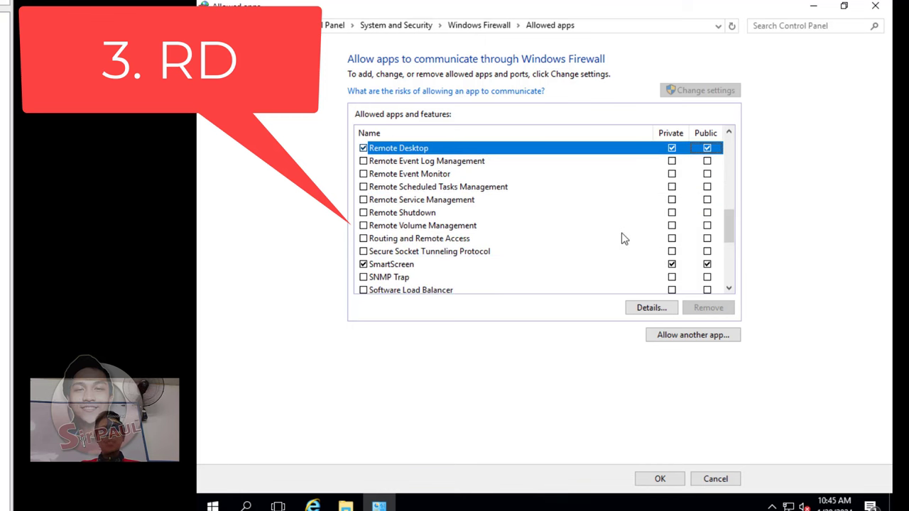
scroll(619, 241, down, 3)
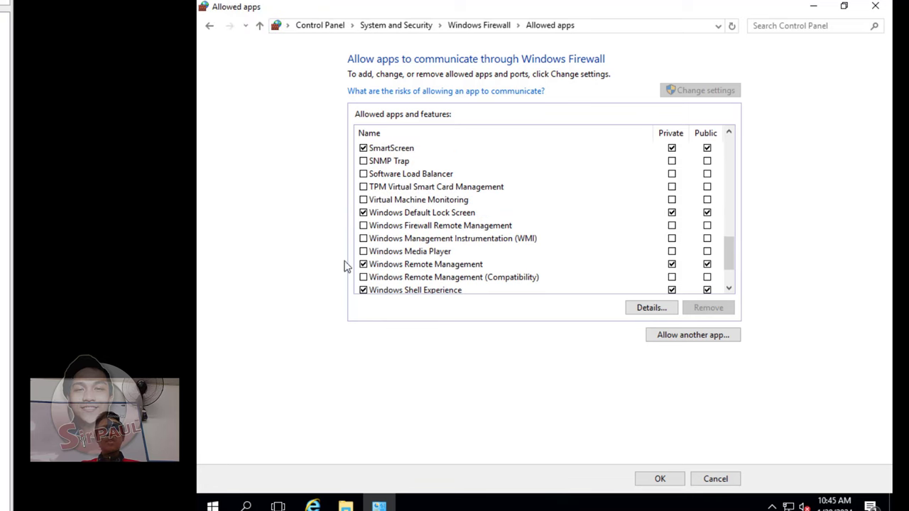
scroll(387, 250, down, 1)
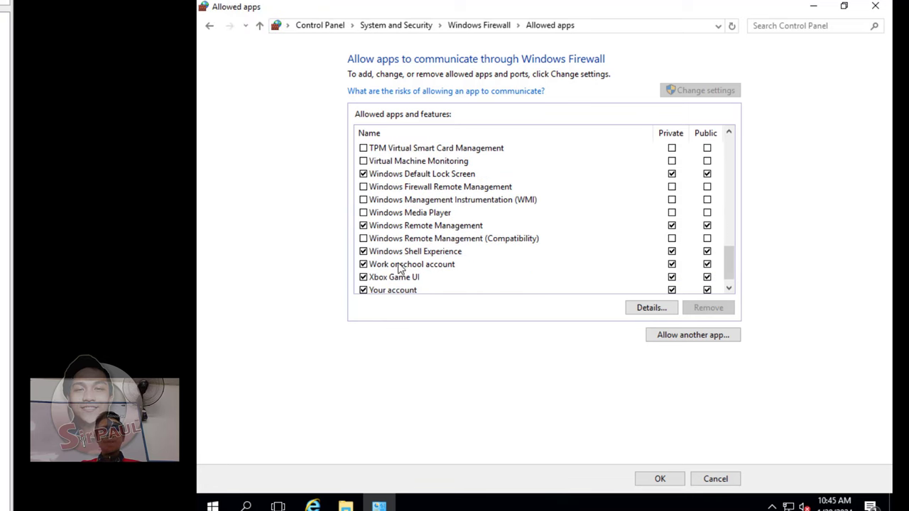
click(374, 229)
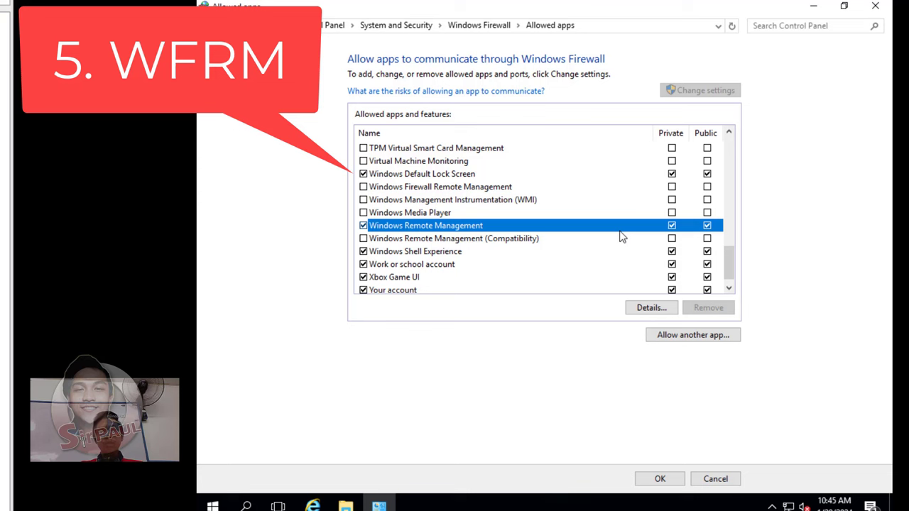
scroll(553, 245, down, 1)
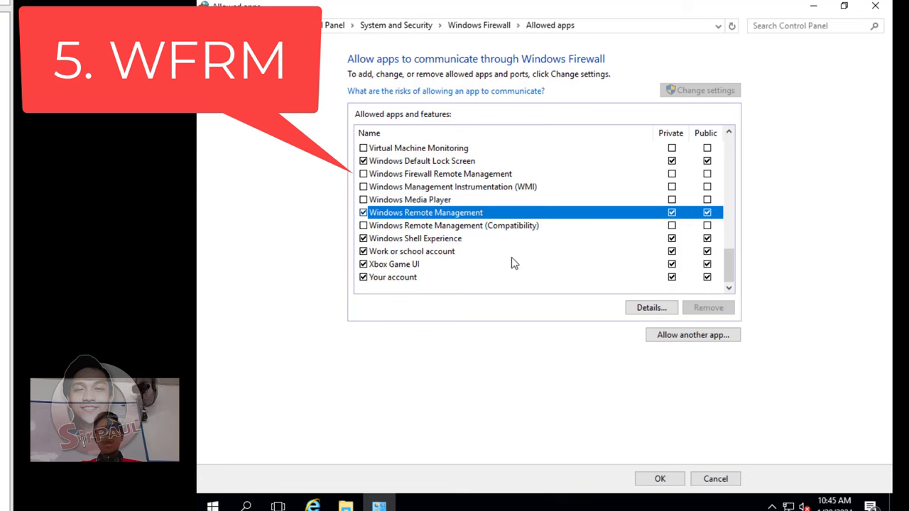
click(363, 175)
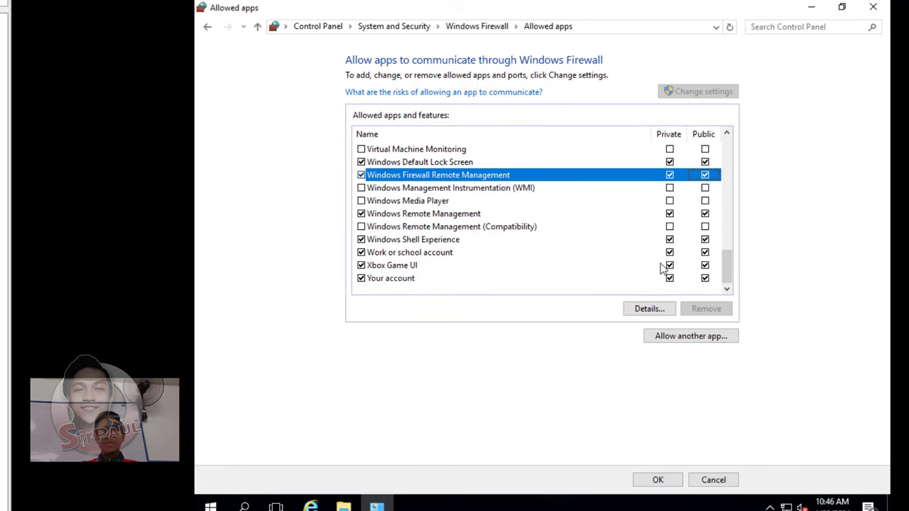
Allow Netlogon Service through the firewall on private and public networks and save the allowed apps list.
scroll(538, 270, up, 1)
scroll(536, 268, up, 1)
scroll(560, 273, up, 3)
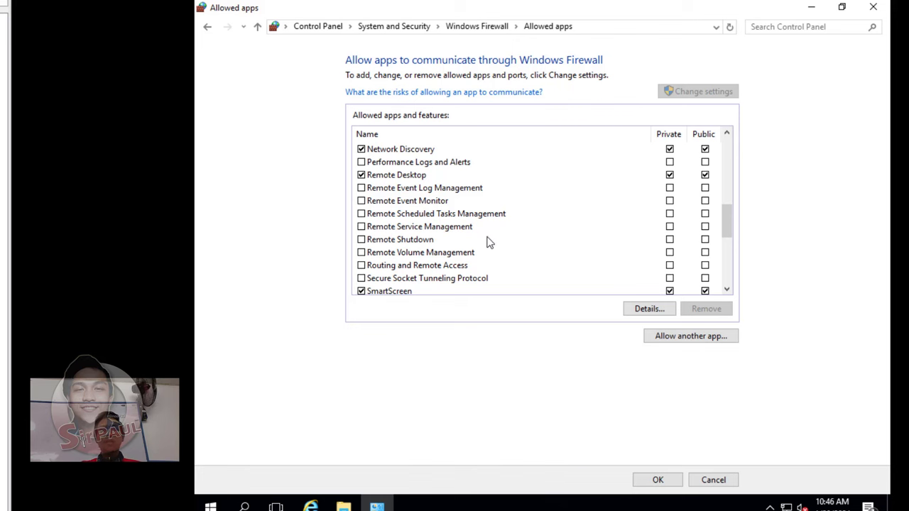
scroll(489, 242, up, 2)
scroll(489, 242, up, 2)
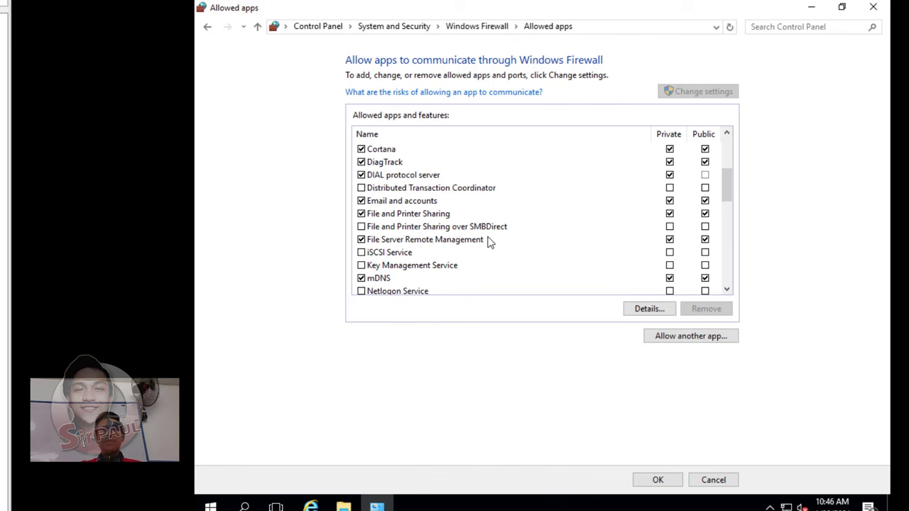
scroll(489, 242, down, 2)
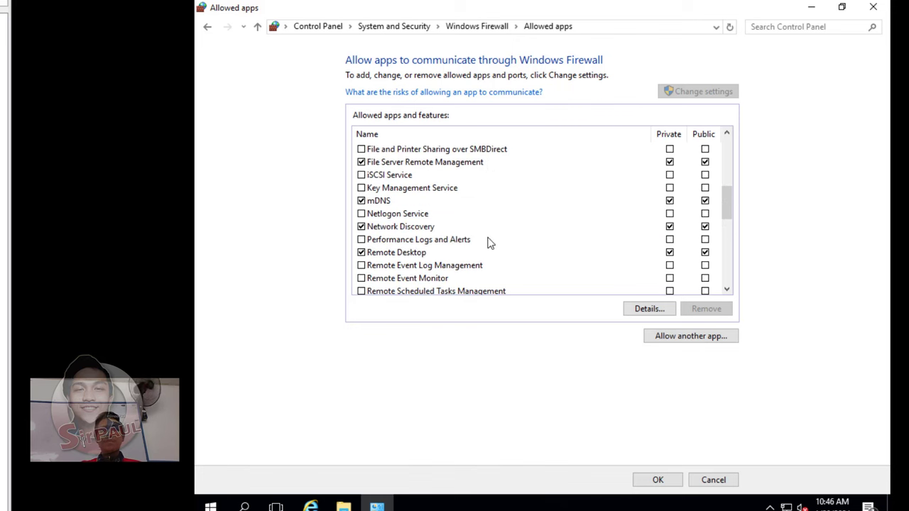
click(362, 213)
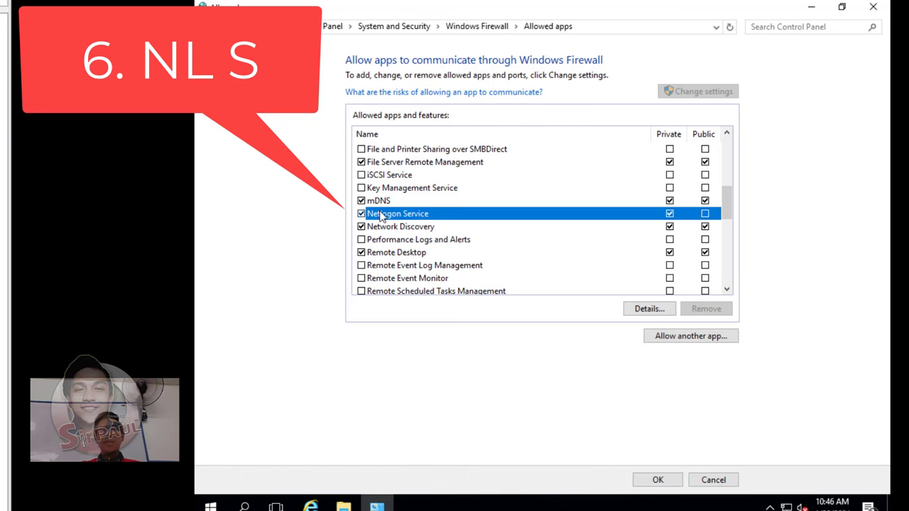
click(705, 214)
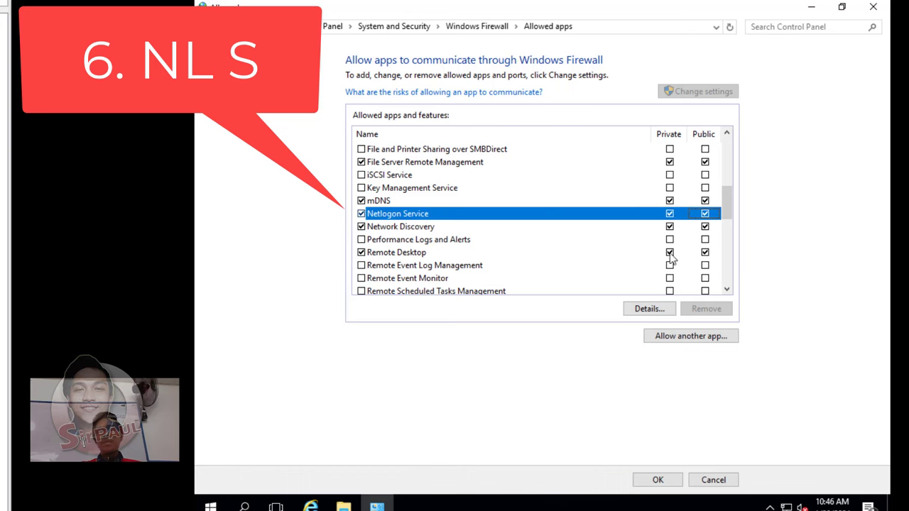
click(657, 480)
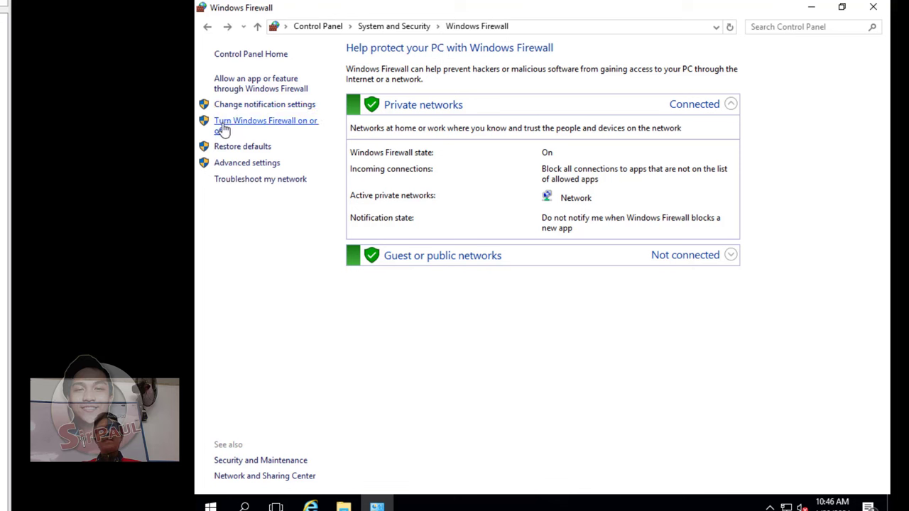
Turn off Windows Firewall for both the private and public network settings and apply the change.
click(282, 129)
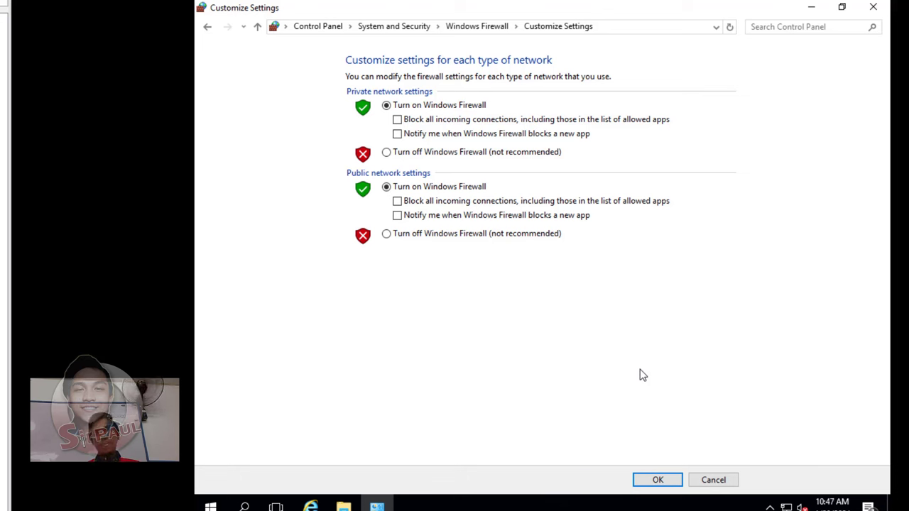
click(386, 154)
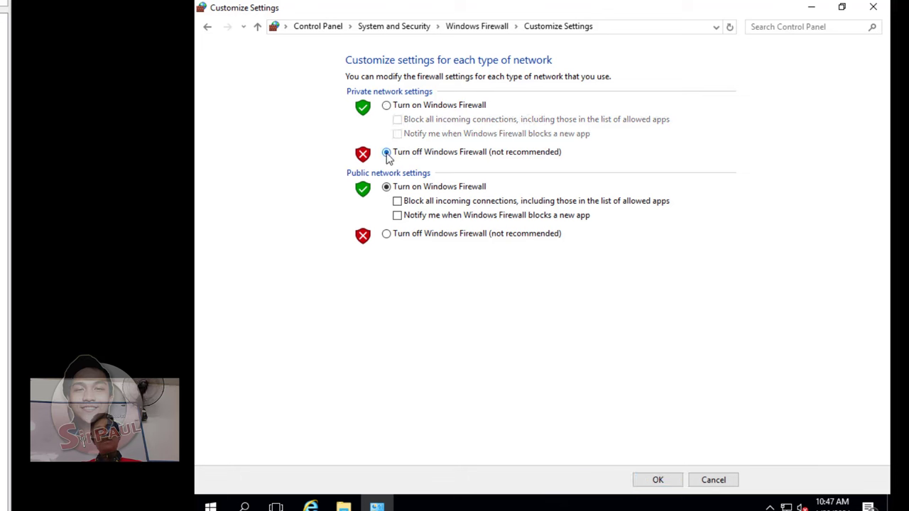
click(387, 234)
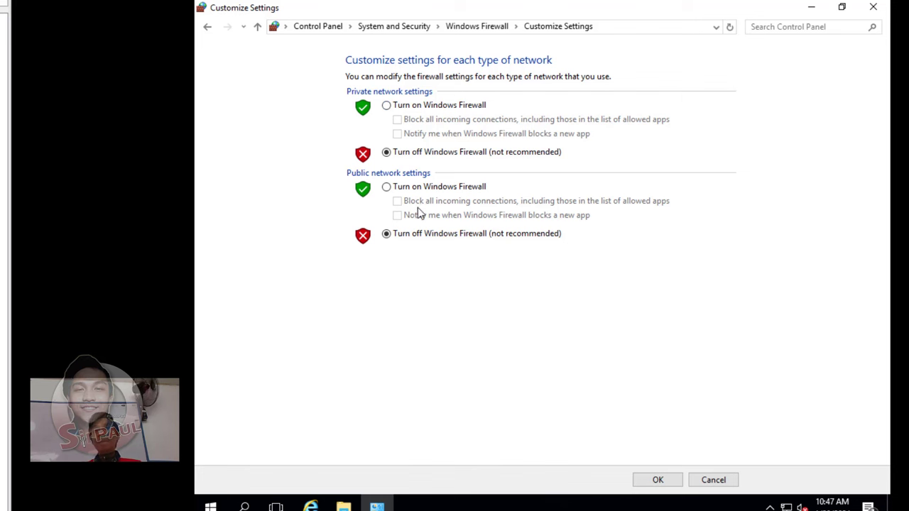
click(657, 481)
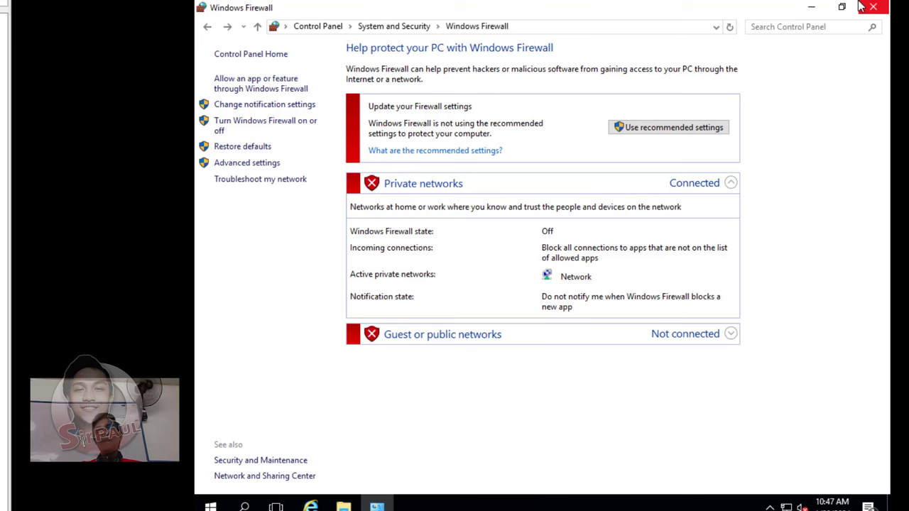
Turn Windows Firewall back on for both the private and public network settings and apply the change.
click(304, 129)
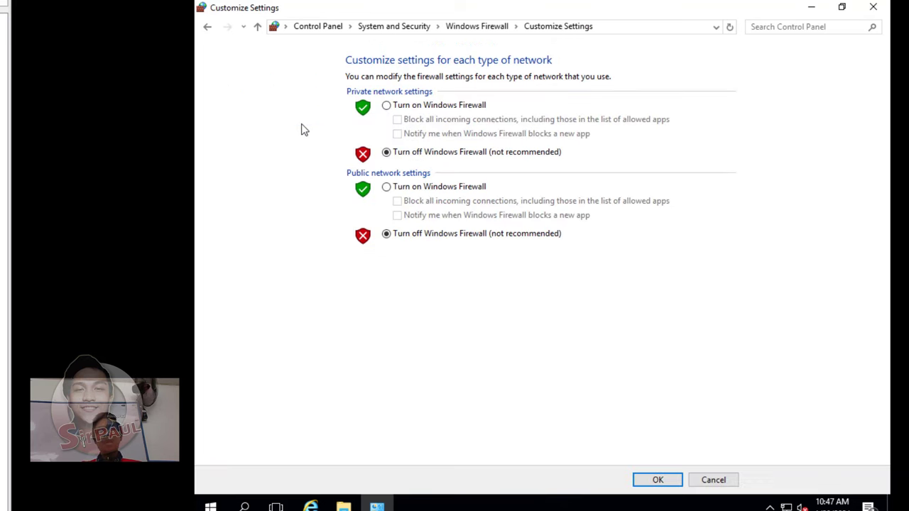
click(387, 106)
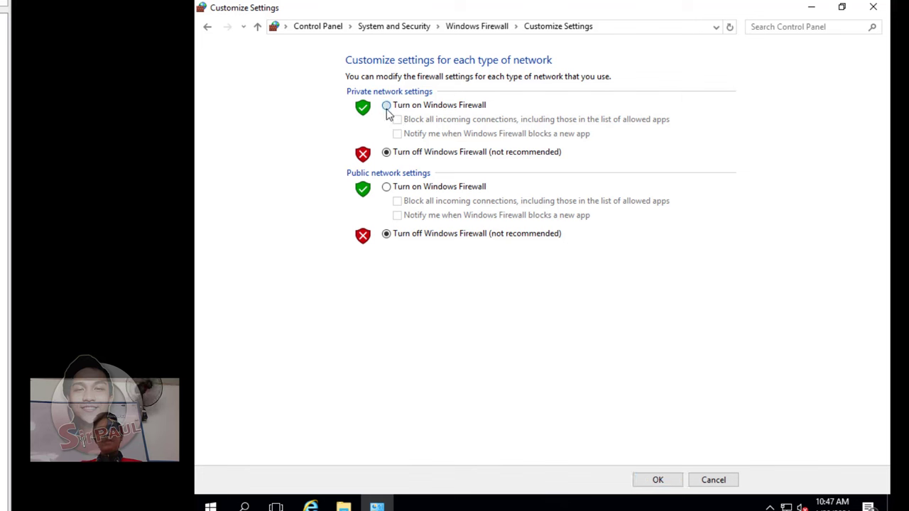
click(386, 188)
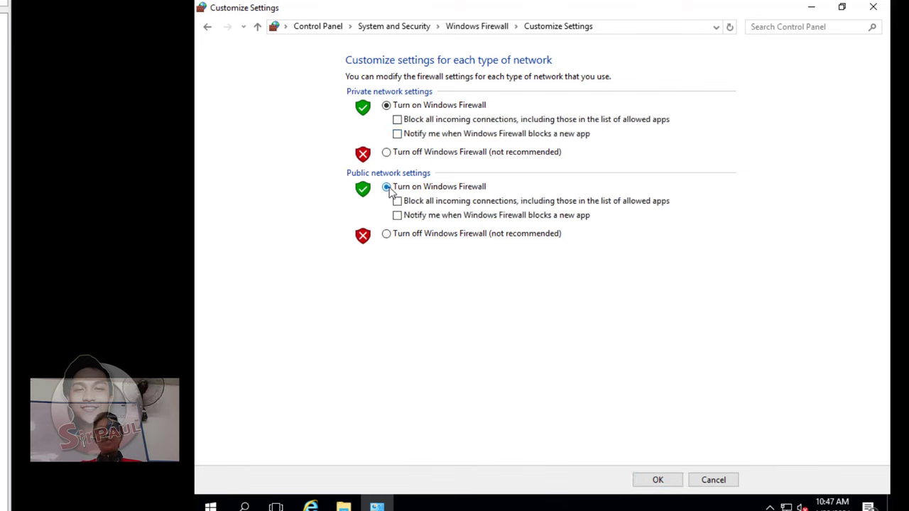
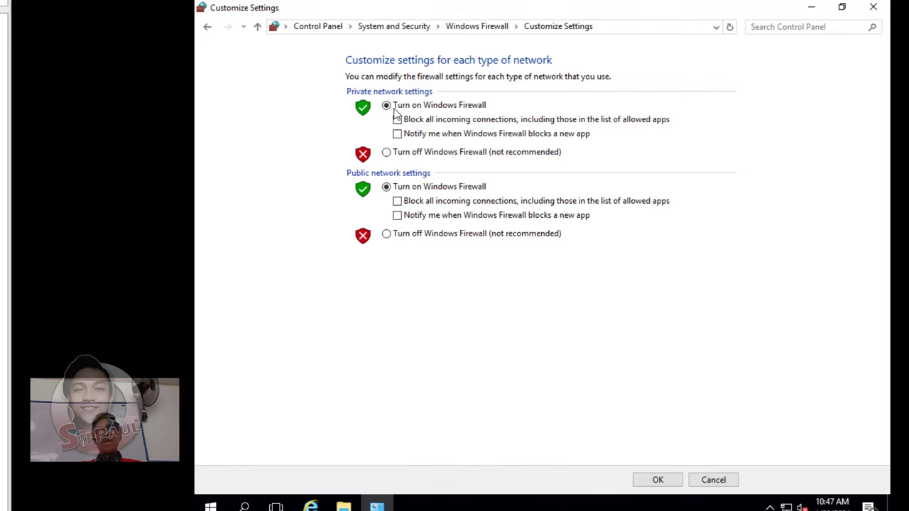
click(665, 481)
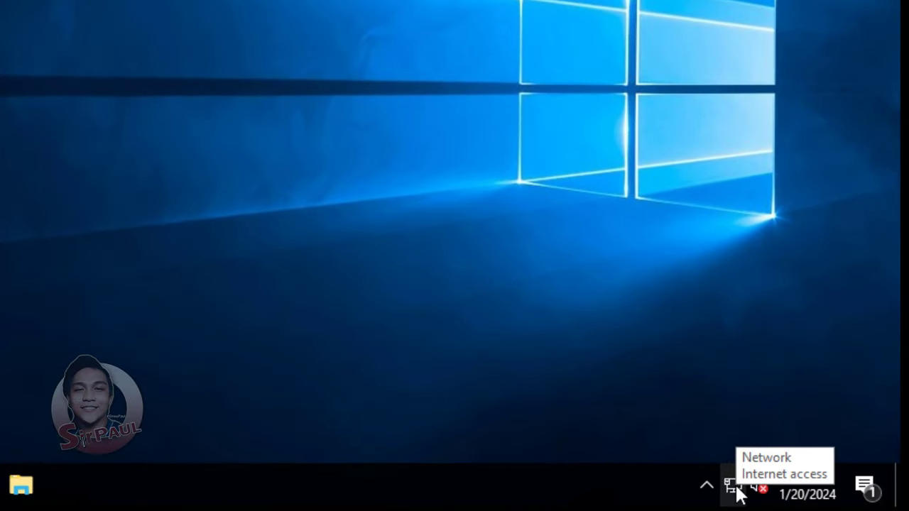
Open the properties of the Ethernet0 network adapter from the Network and Sharing Center's adapter settings.
right_click(736, 490)
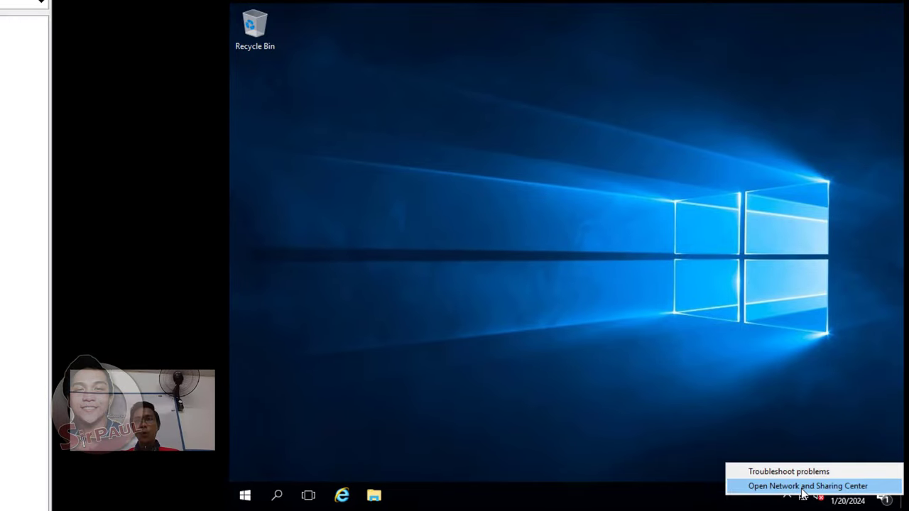
click(801, 487)
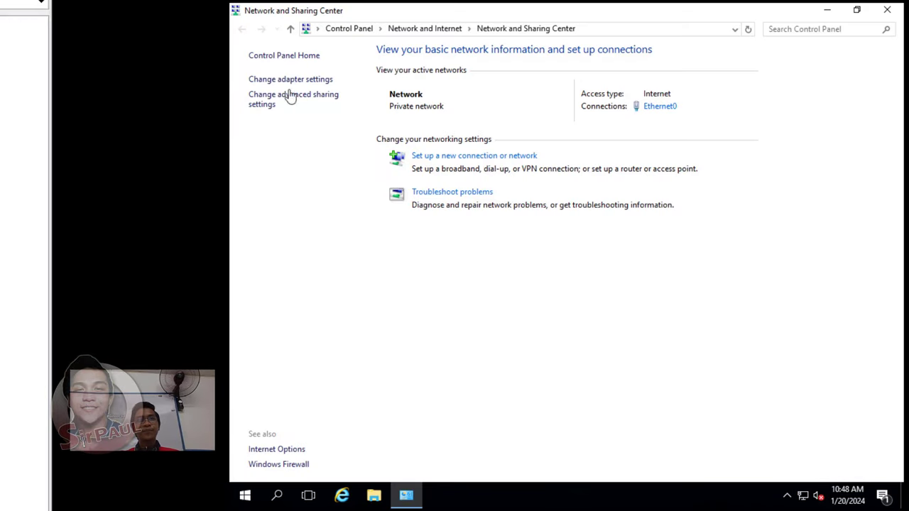
click(305, 79)
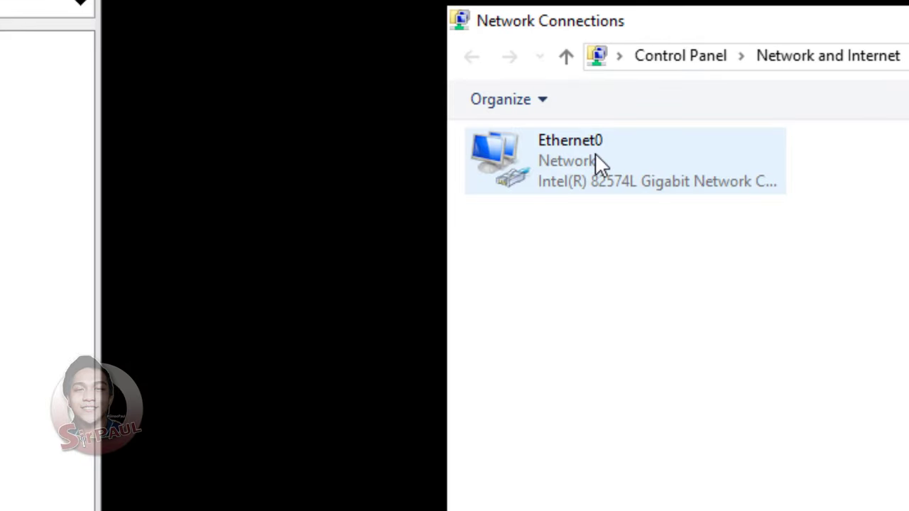
click(615, 170)
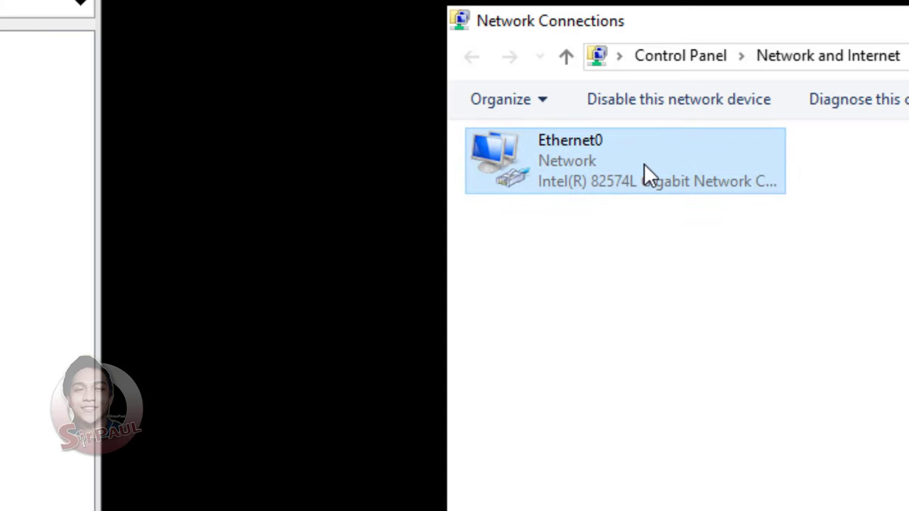
right_click(644, 163)
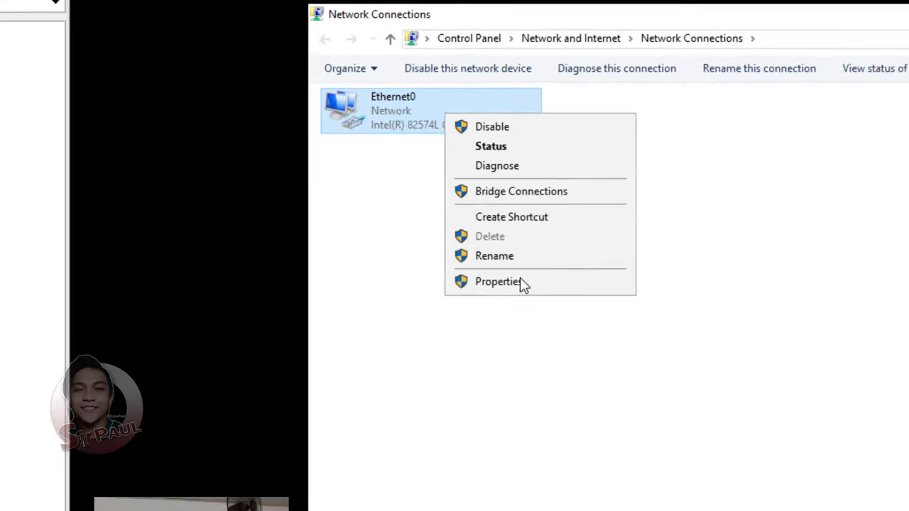
click(718, 408)
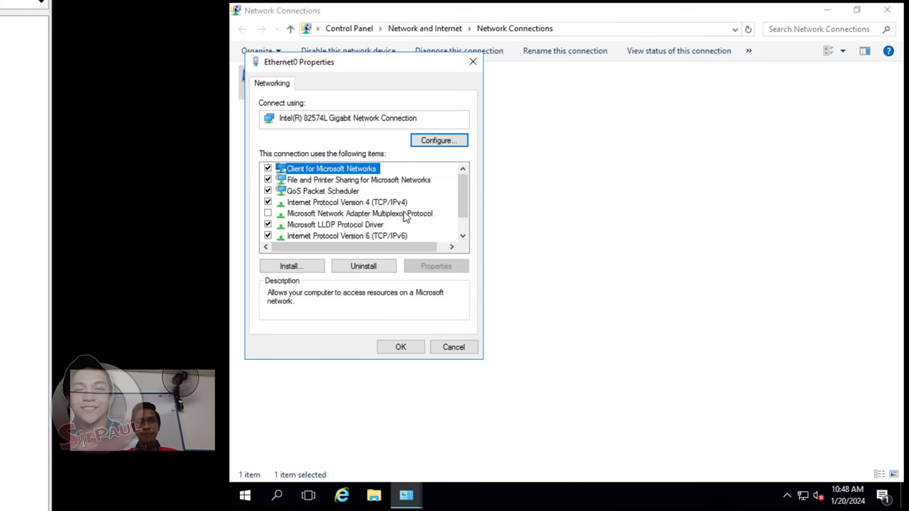
Disable Internet Protocol Version 6 (TCP/IPv6) on Ethernet0, save the adapter properties and close the open network windows.
scroll(404, 217, down, 1)
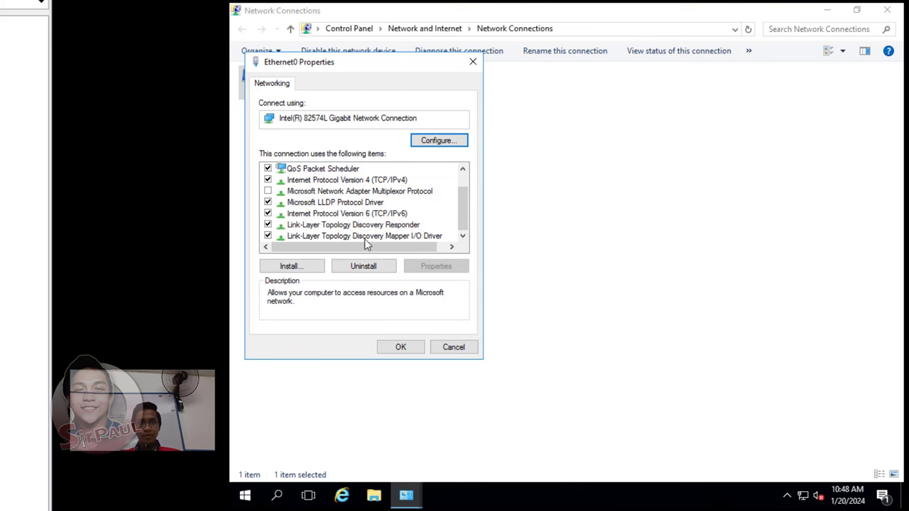
click(268, 214)
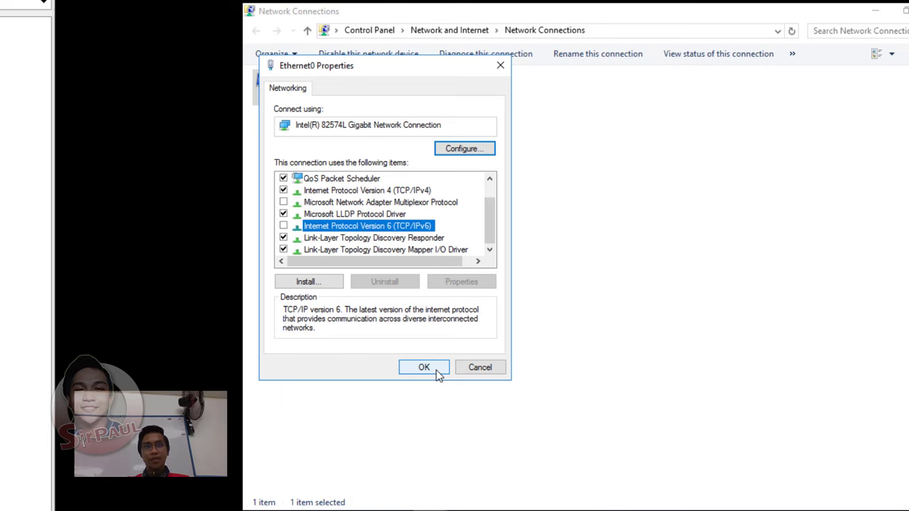
click(437, 371)
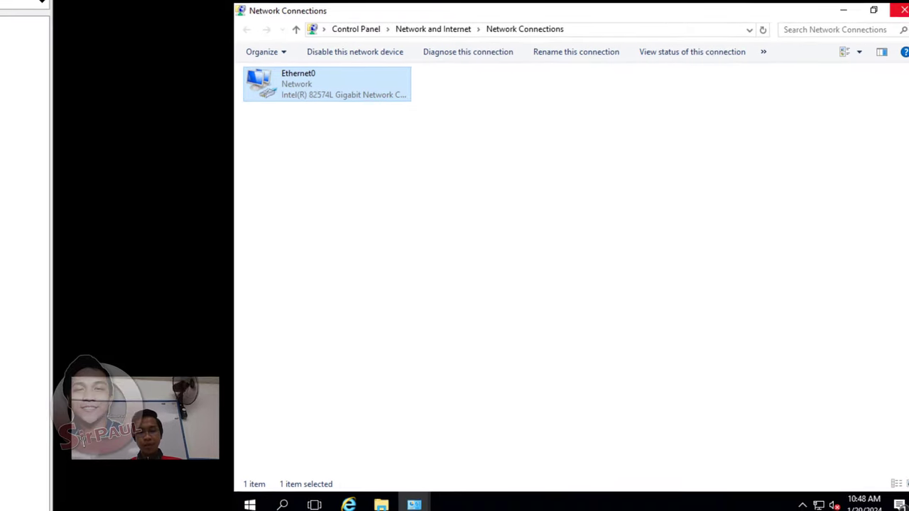
click(900, 16)
click(893, 10)
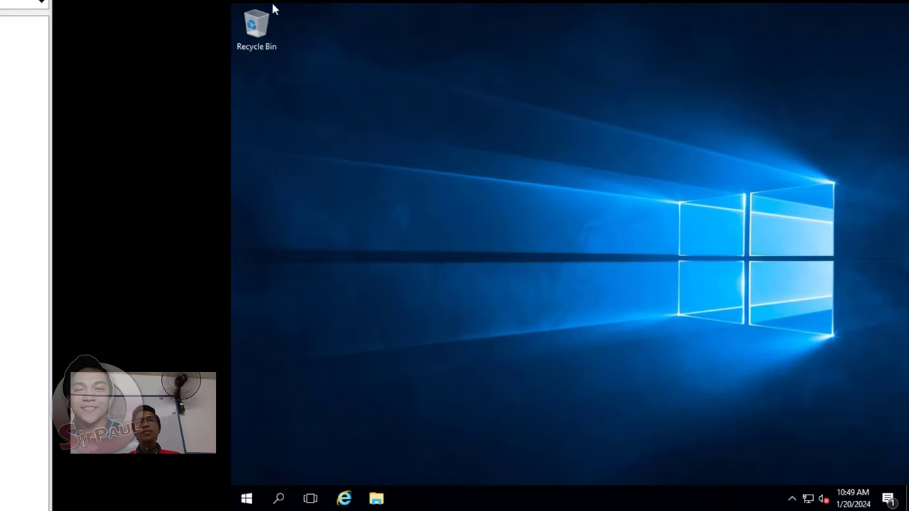
Switch to the client virtual machine and open its Network and Sharing Center.
click(433, 6)
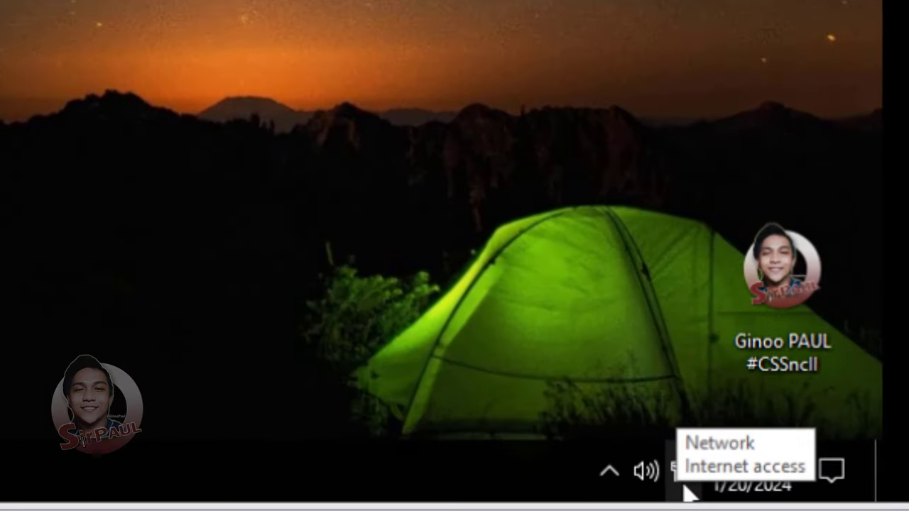
right_click(696, 486)
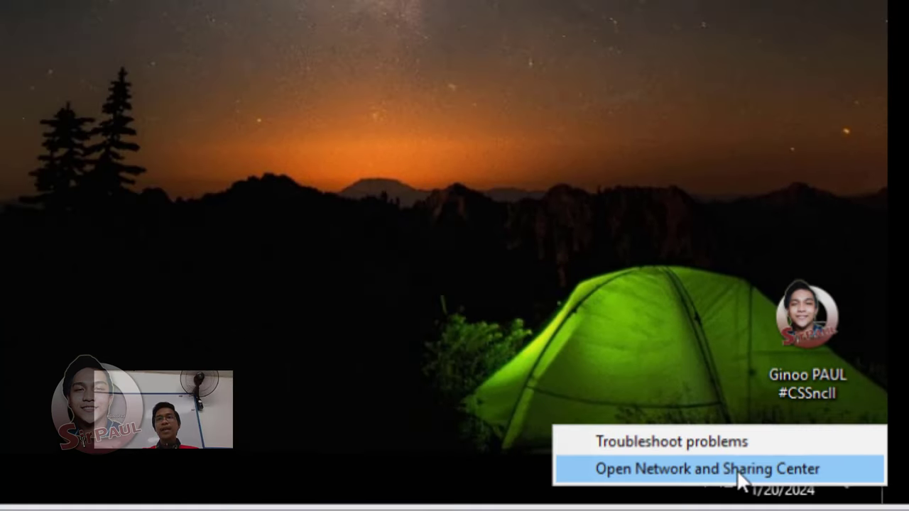
click(672, 460)
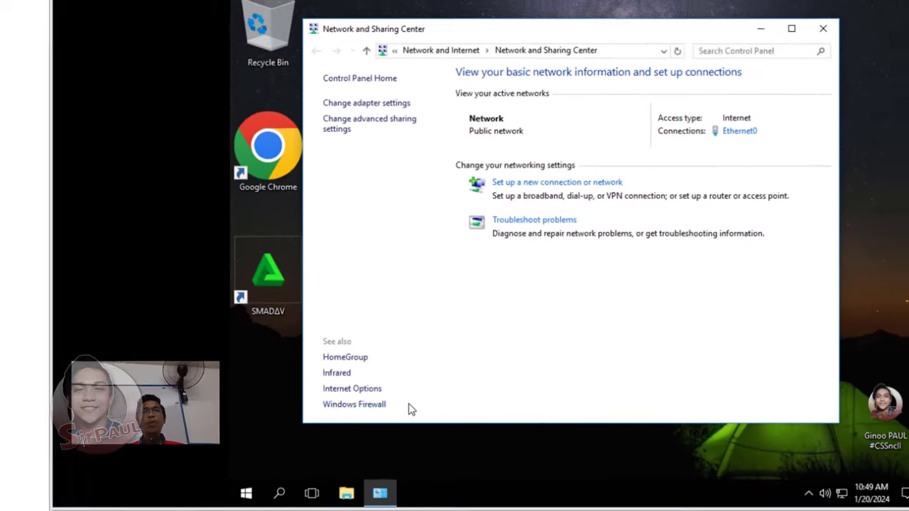
Open the list of apps allowed through Windows Firewall on the client and unlock its settings for changes.
click(339, 408)
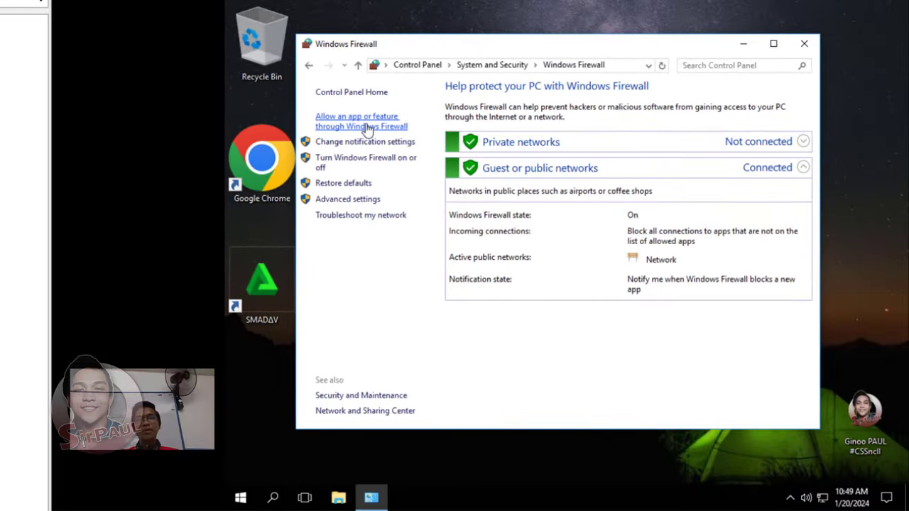
click(577, 189)
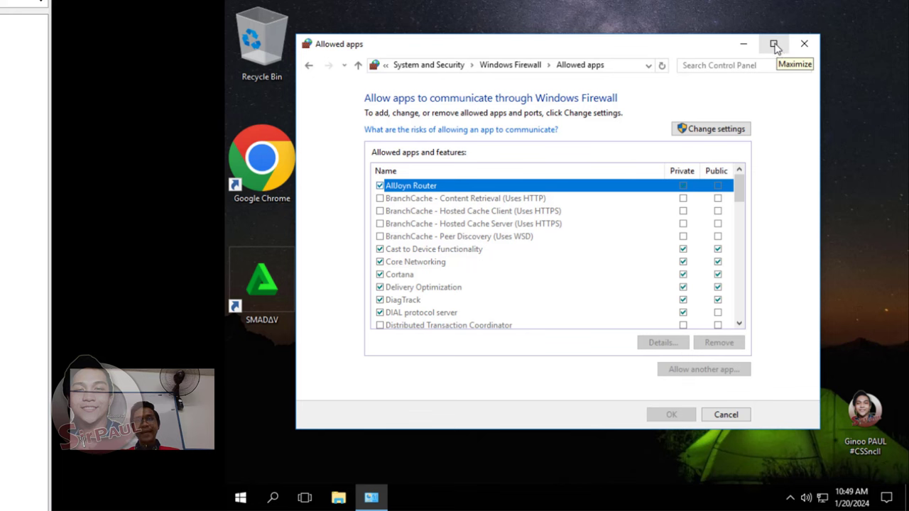
scroll(438, 294, down, 2)
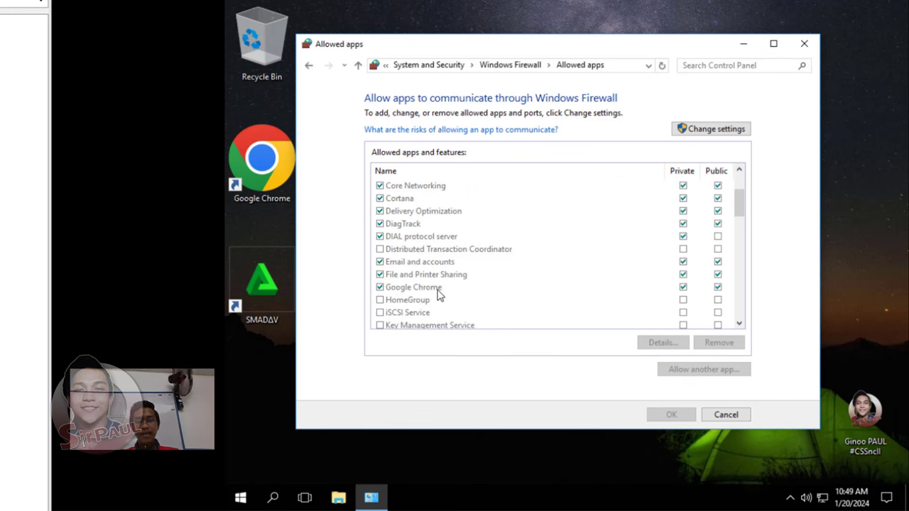
scroll(404, 297, down, 1)
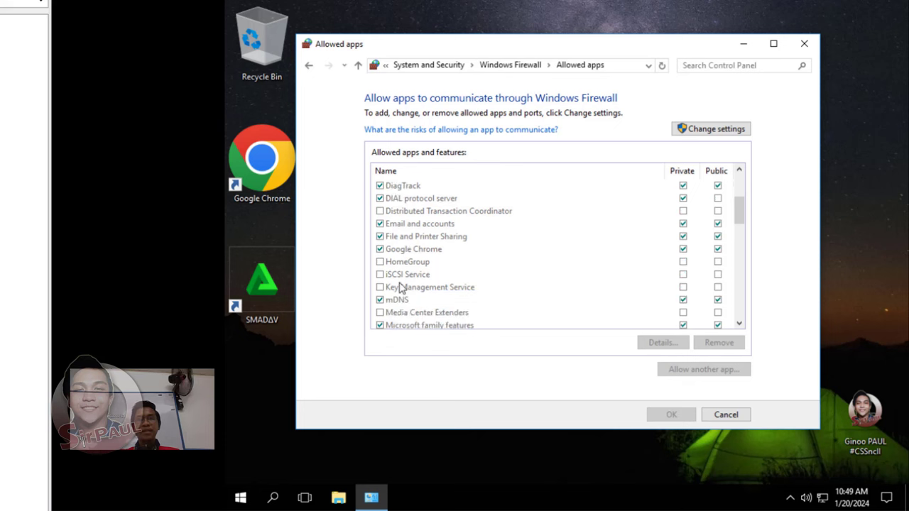
click(408, 230)
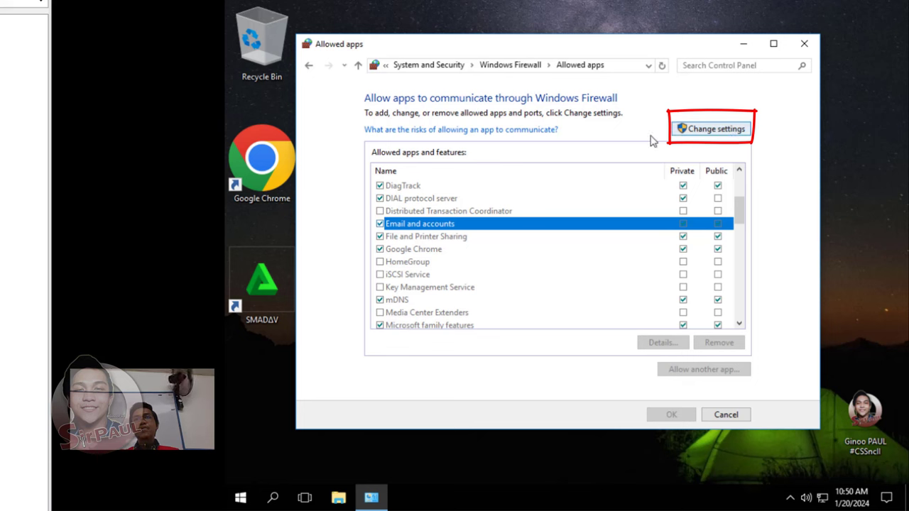
click(724, 130)
click(713, 134)
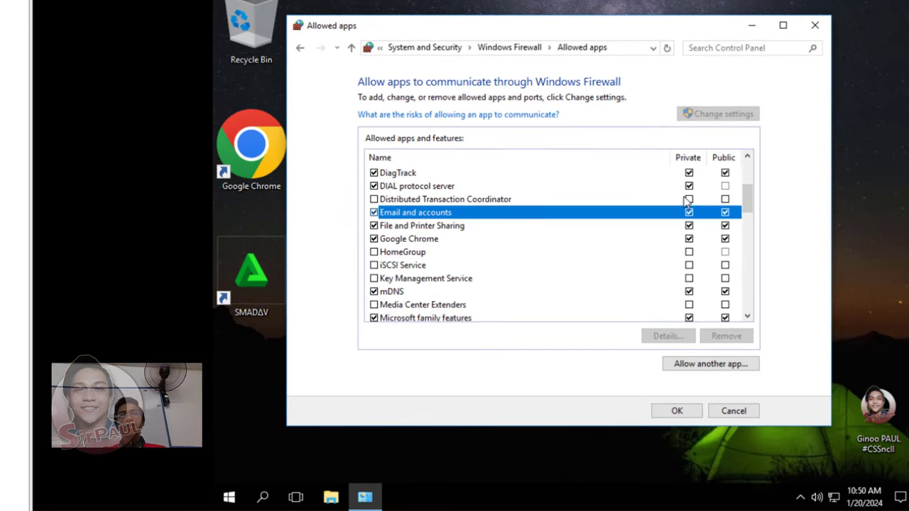
Check the private and public permissions of File and Printer Sharing, Network Discovery and Netlogon Service in the allowed apps list.
click(433, 228)
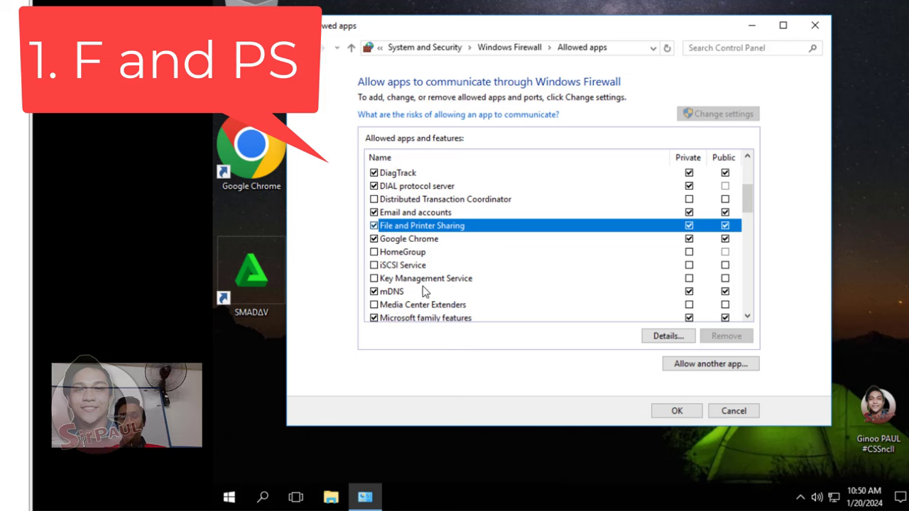
scroll(423, 291, down, 1)
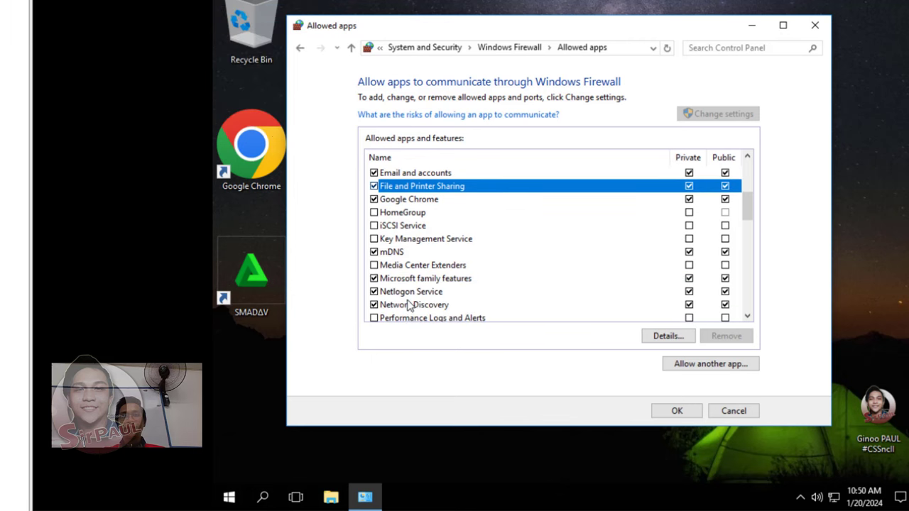
click(409, 307)
scroll(668, 284, down, 2)
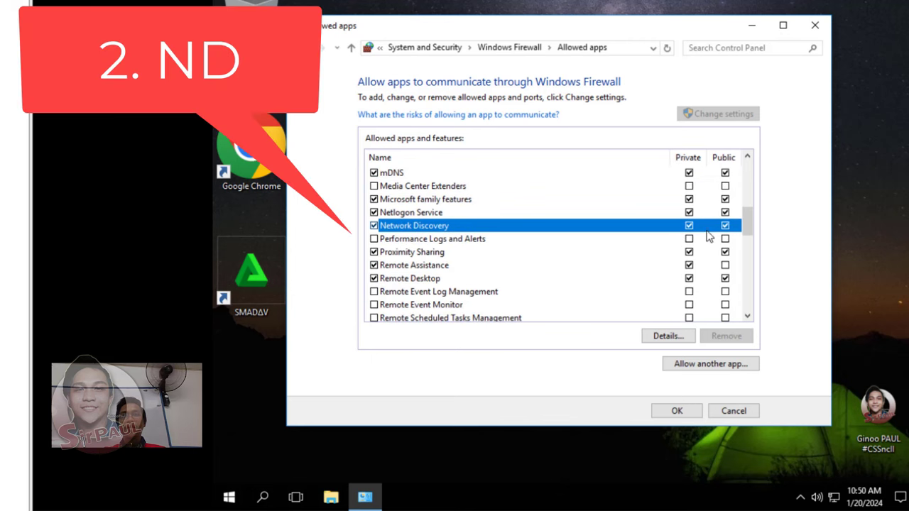
click(407, 214)
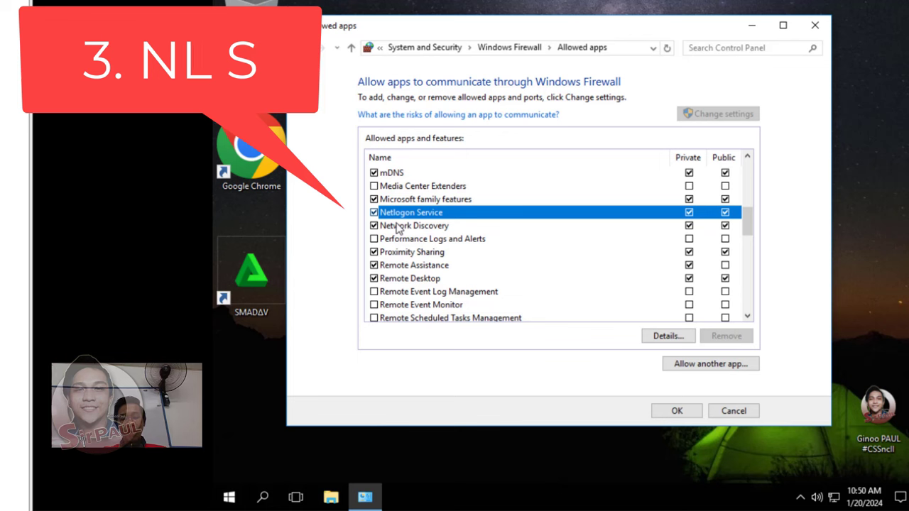
scroll(398, 227, up, 2)
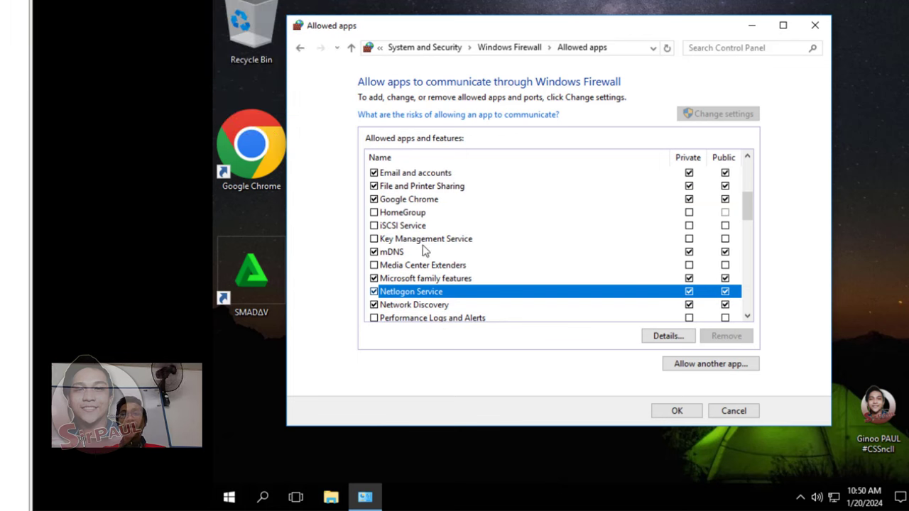
Check the private and public permissions of Remote Desktop, Windows Firewall Remote Management and Windows Remote Management.
scroll(490, 260, down, 2)
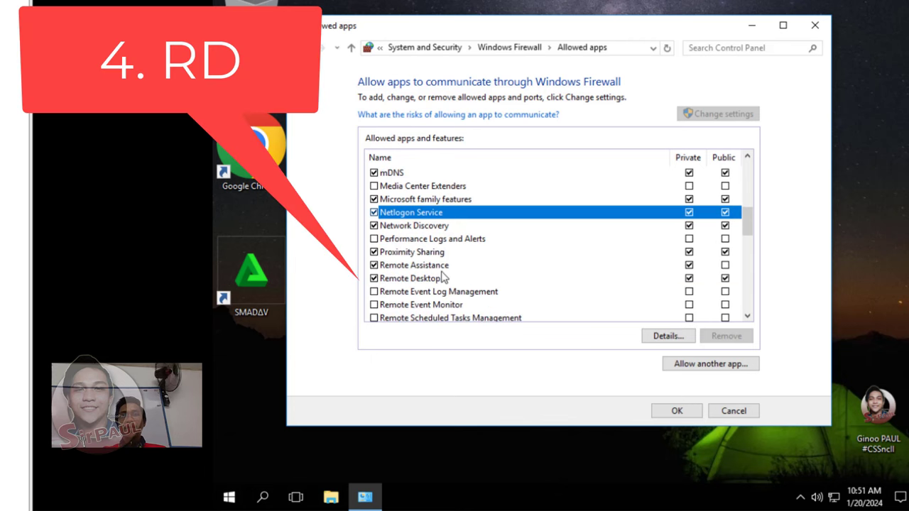
click(431, 279)
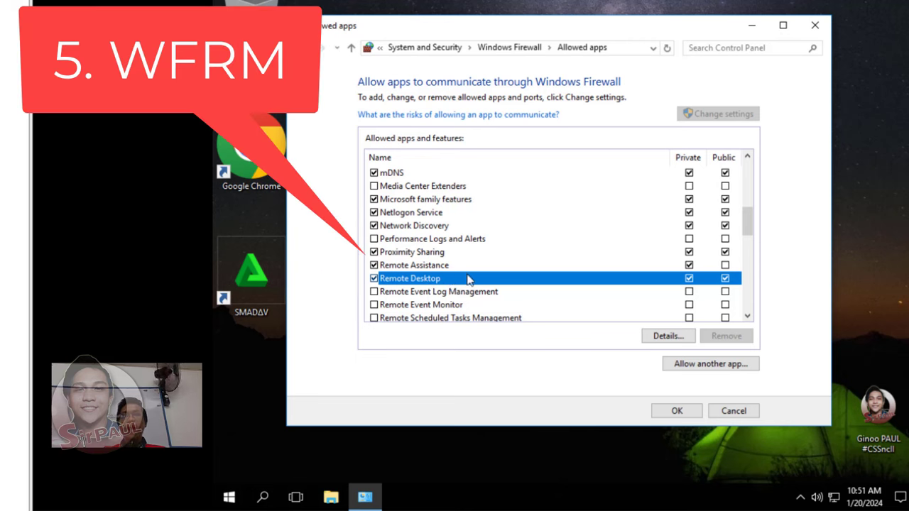
scroll(468, 278, down, 4)
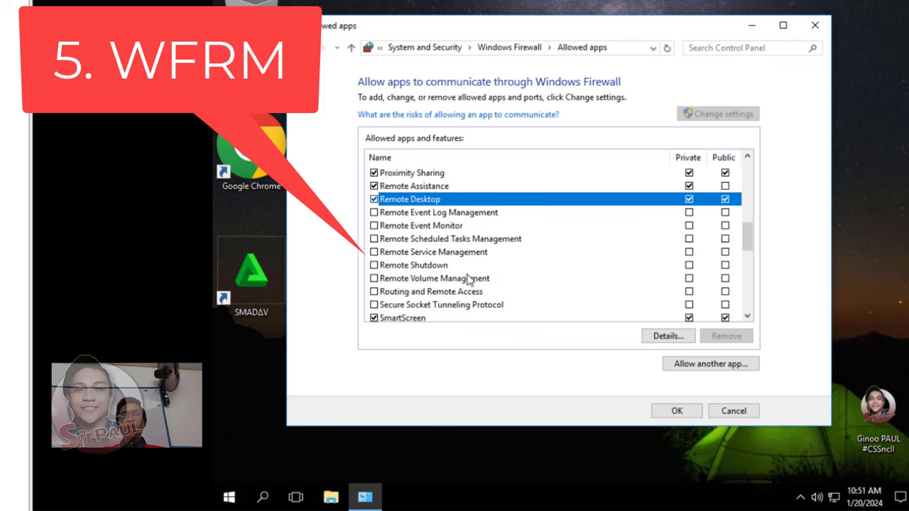
scroll(468, 278, down, 2)
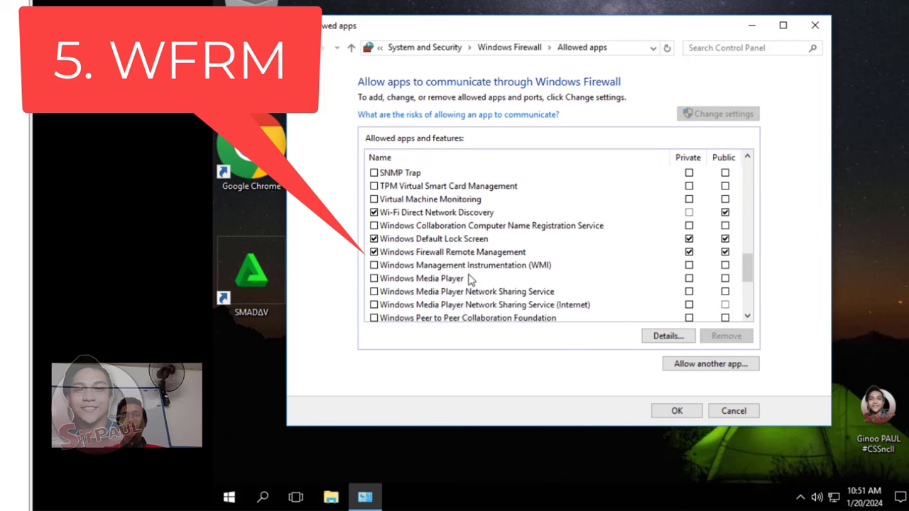
click(408, 256)
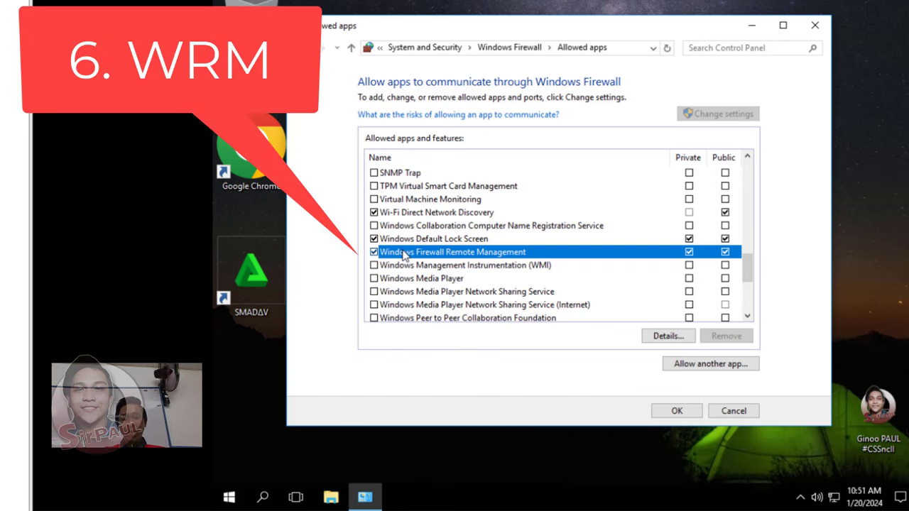
scroll(404, 256, down, 1)
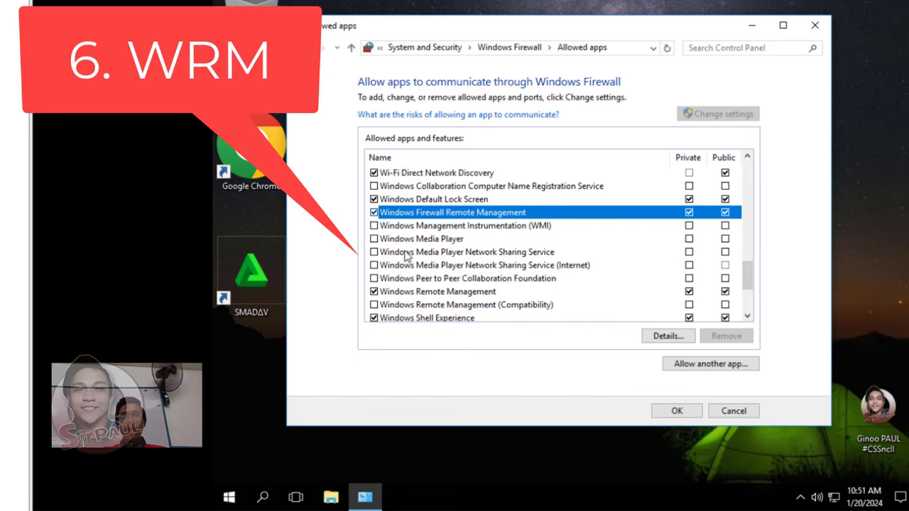
scroll(419, 316, down, 1)
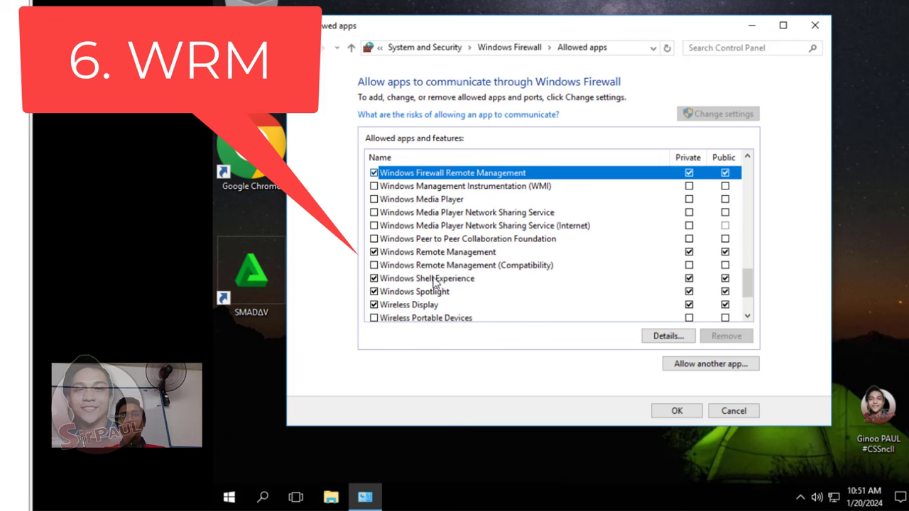
click(430, 253)
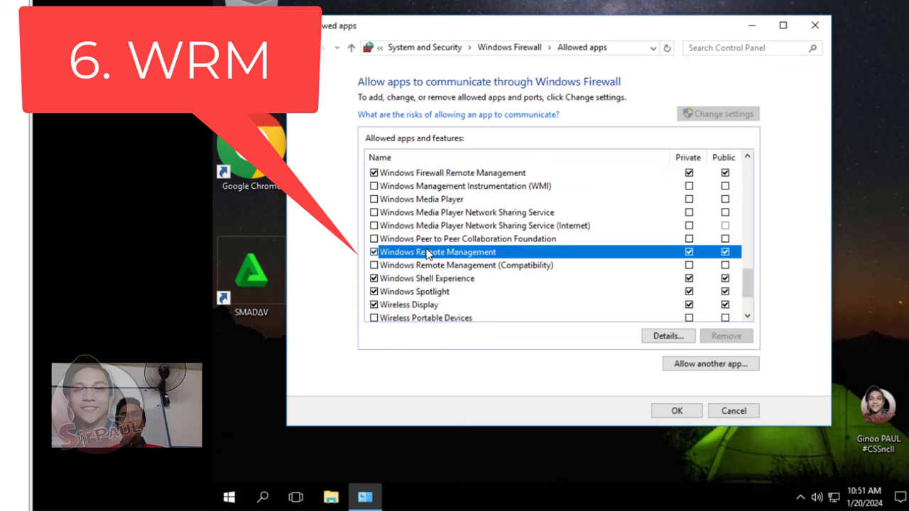
Go back to the start of the allowed apps list and review the File and Printer Sharing, Network Discovery and Netlogon Service entries again.
scroll(451, 278, up, 8)
scroll(451, 277, up, 8)
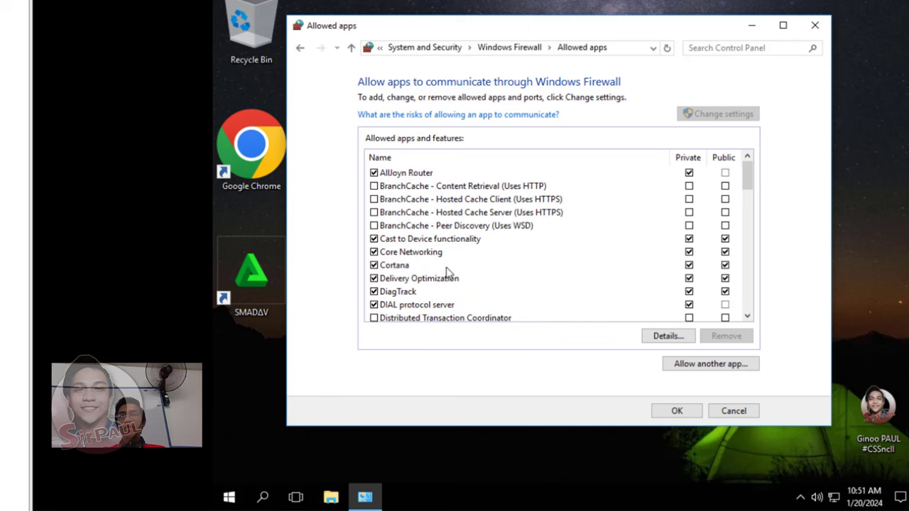
scroll(435, 291, down, 1)
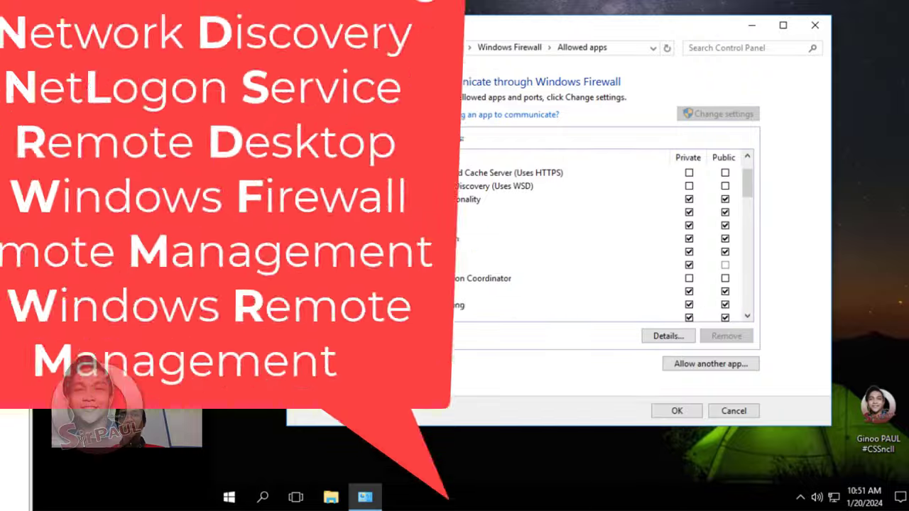
click(418, 308)
scroll(419, 312, down, 1)
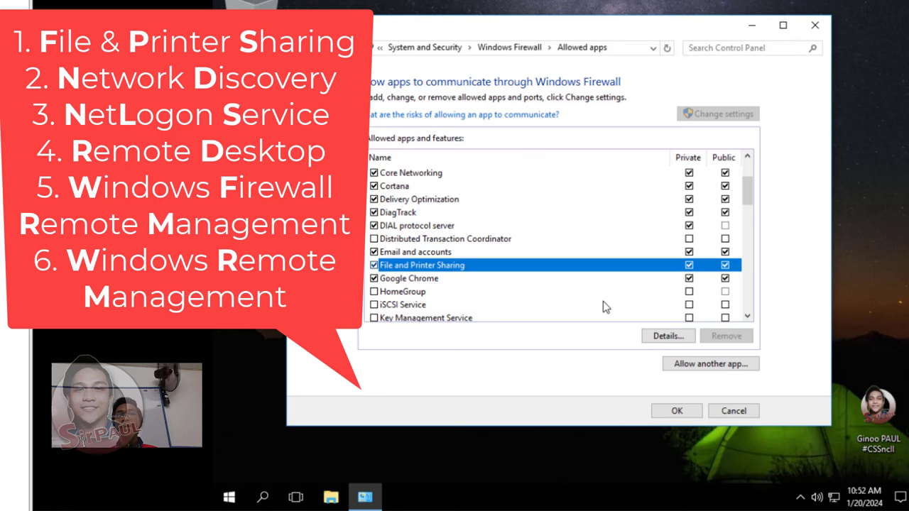
scroll(497, 290, down, 1)
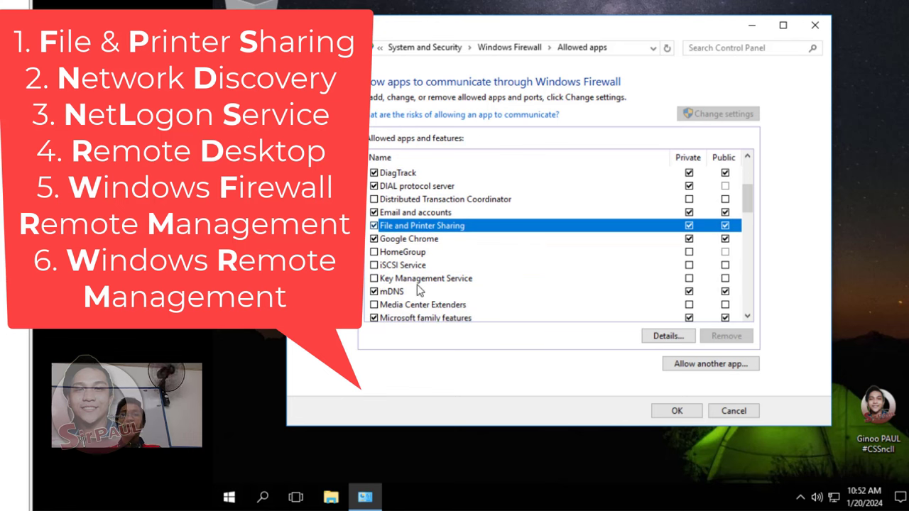
scroll(419, 290, down, 1)
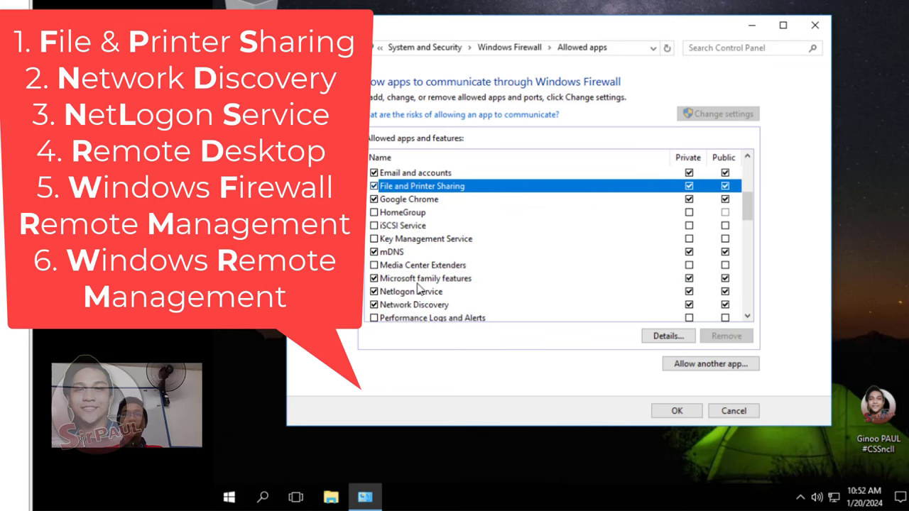
click(406, 306)
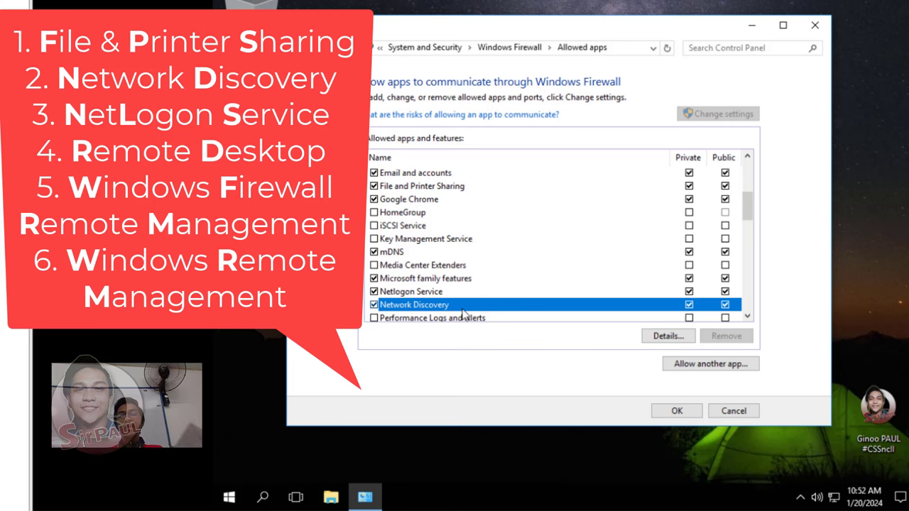
click(428, 294)
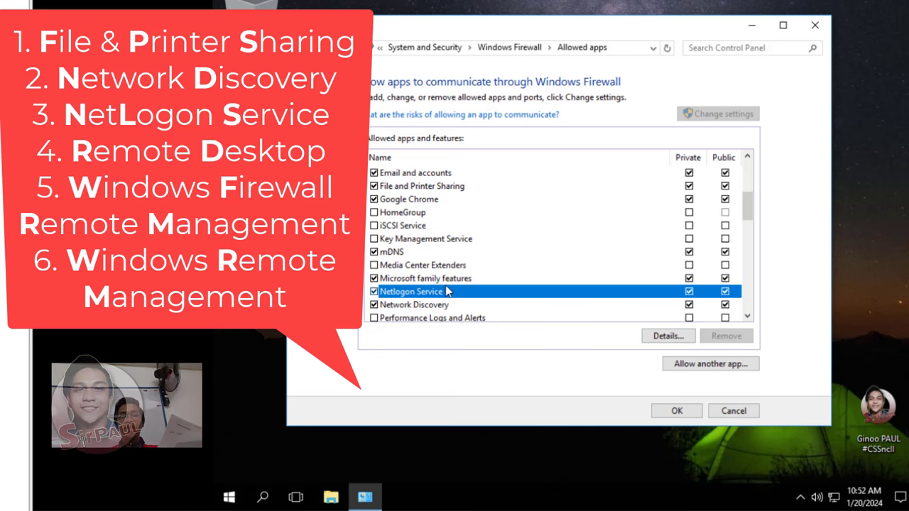
Review the Remote Desktop, Windows Firewall Remote Management and Windows Remote Management entries in the allowed apps list once more.
scroll(440, 303, down, 3)
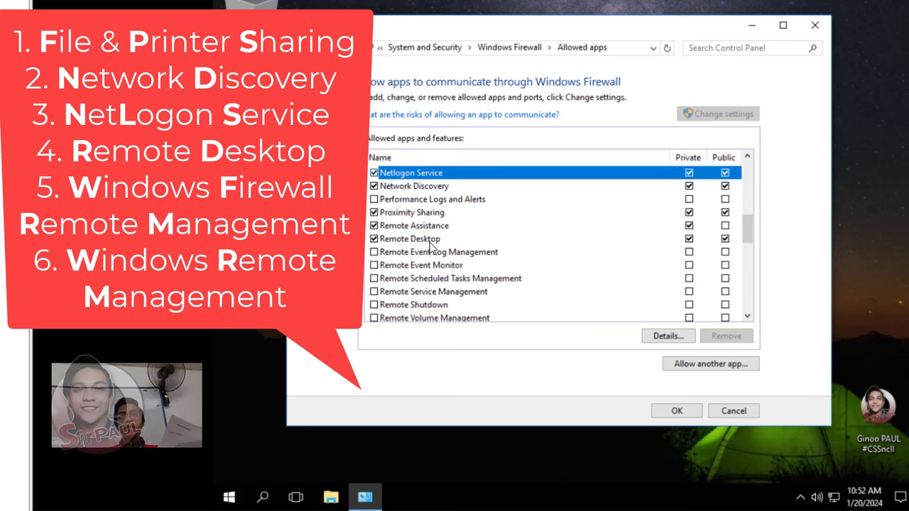
click(433, 241)
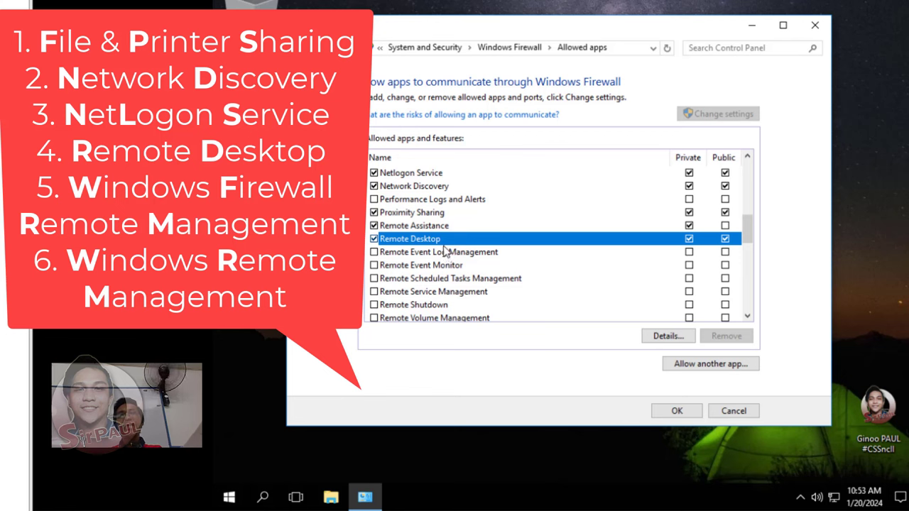
scroll(446, 253, down, 3)
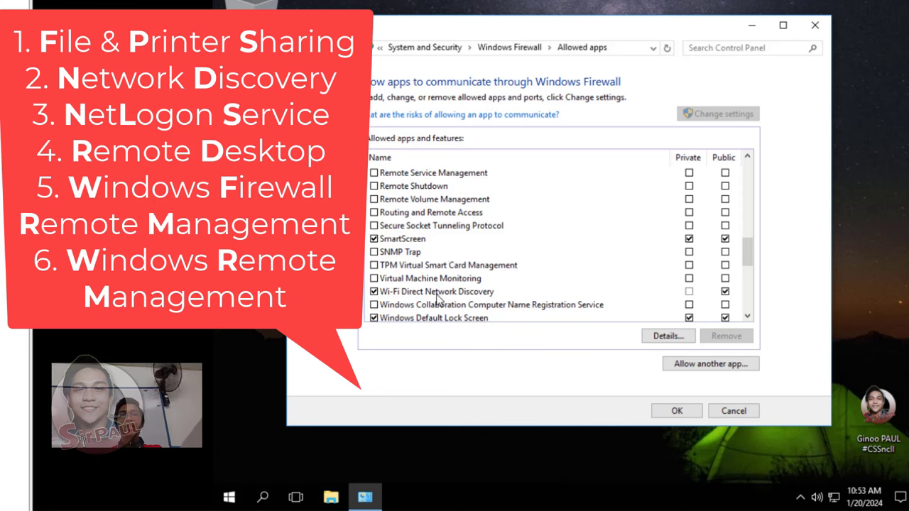
scroll(440, 304, down, 2)
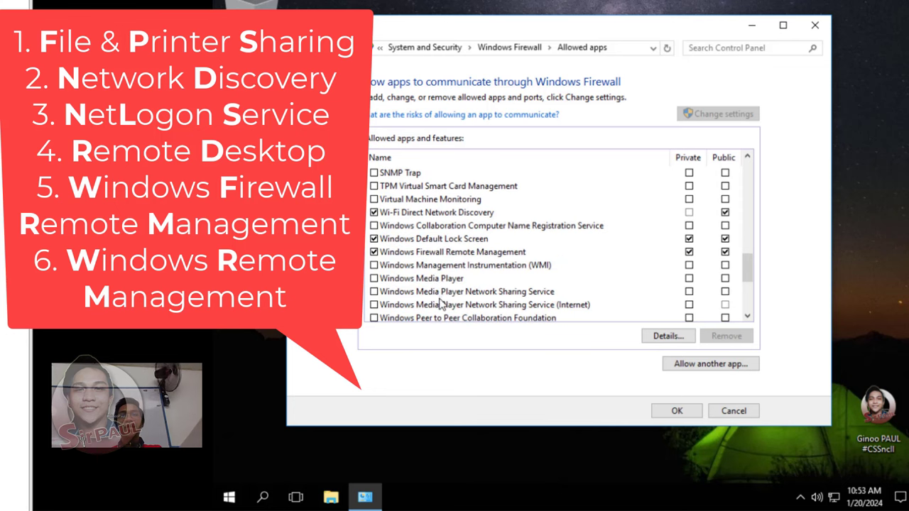
click(463, 252)
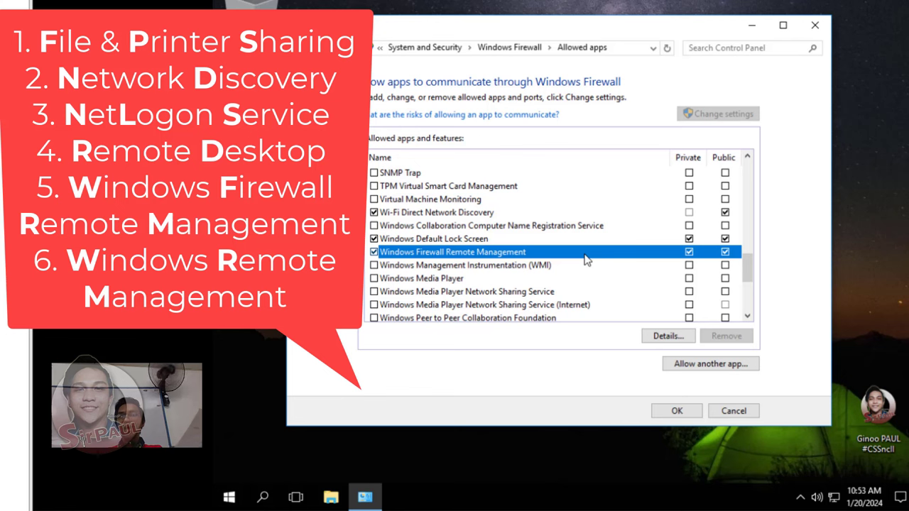
scroll(586, 260, down, 1)
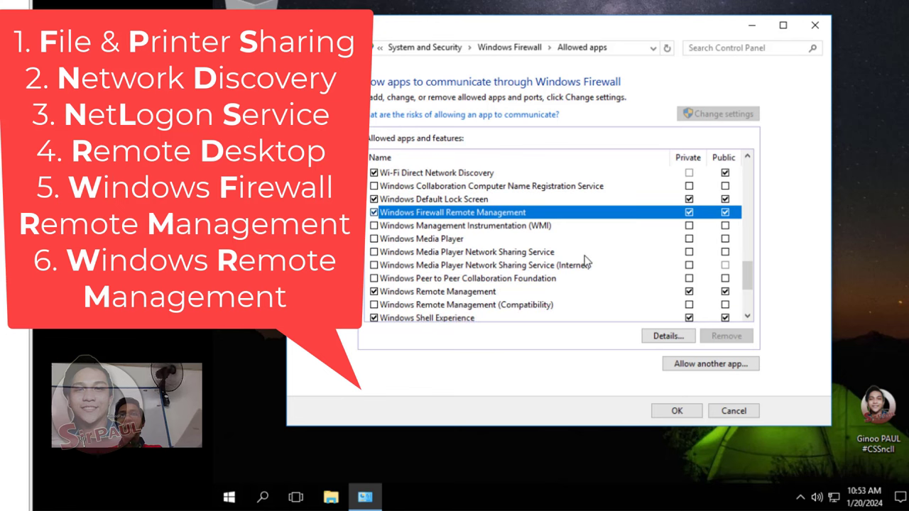
click(465, 293)
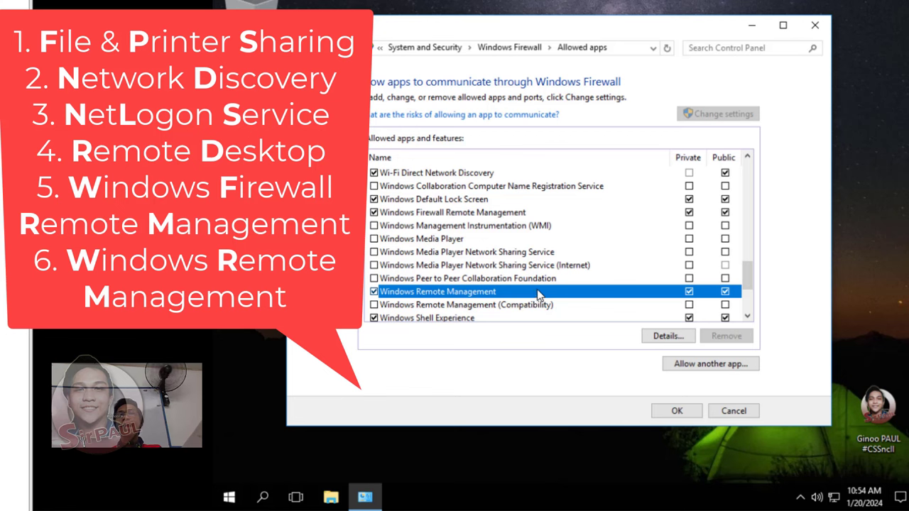
scroll(541, 266, up, 3)
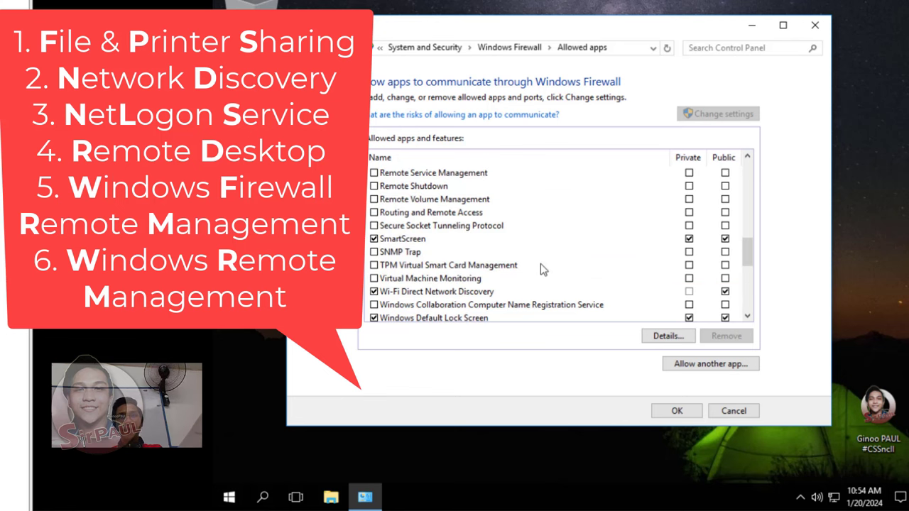
scroll(586, 272, up, 3)
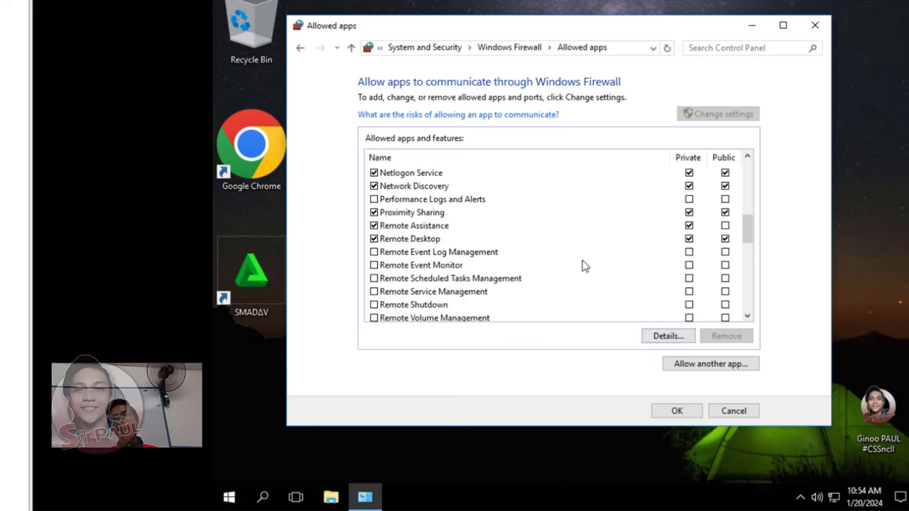
Finish reviewing the allowed apps list through Windows Firewall Remote Management, accept it and close Windows Firewall.
scroll(610, 298, down, 5)
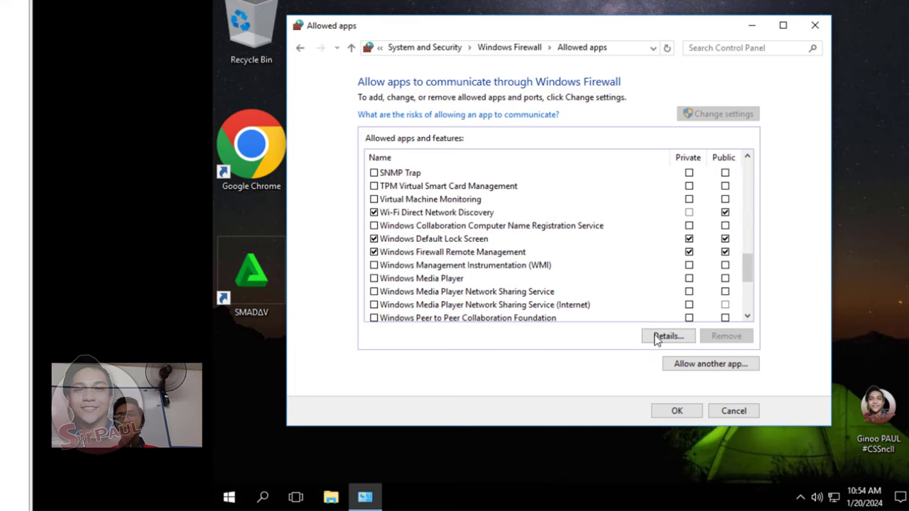
click(677, 410)
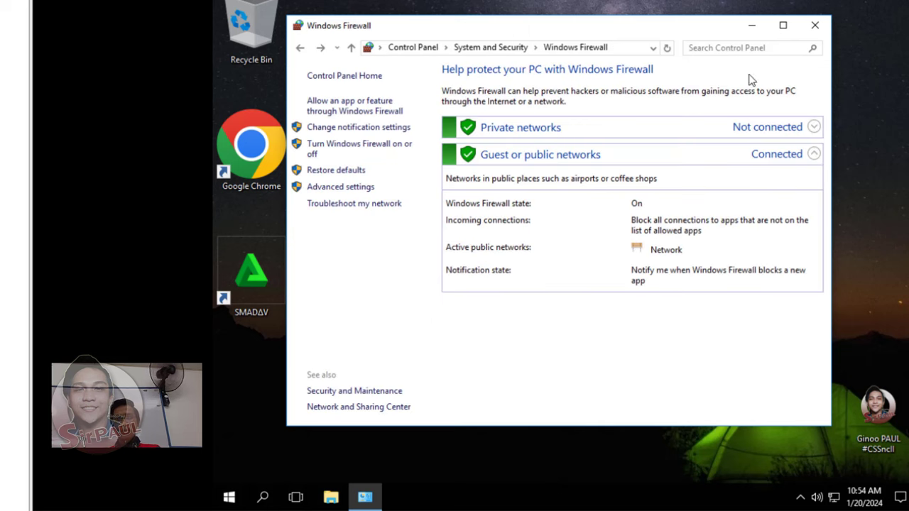
click(814, 27)
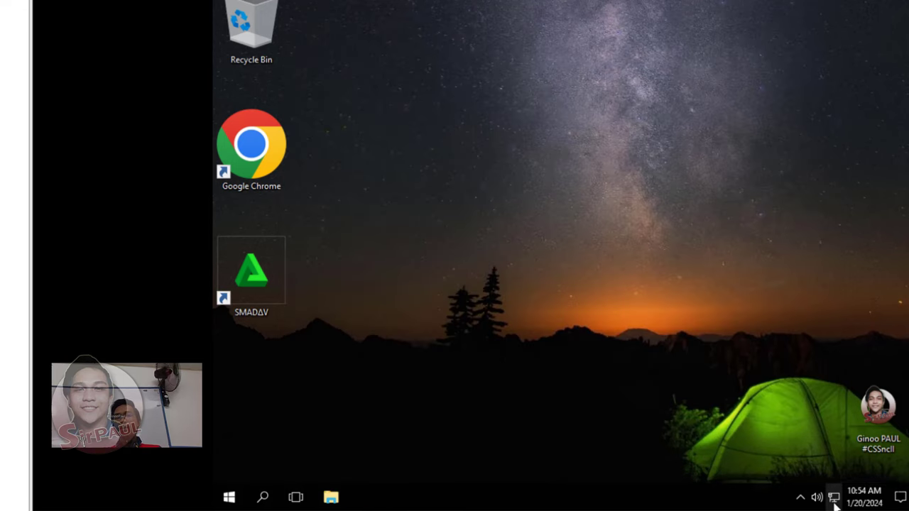
Open the properties of the Ethernet0 network adapter on the client machine from its network connections.
mouse_move(834, 499)
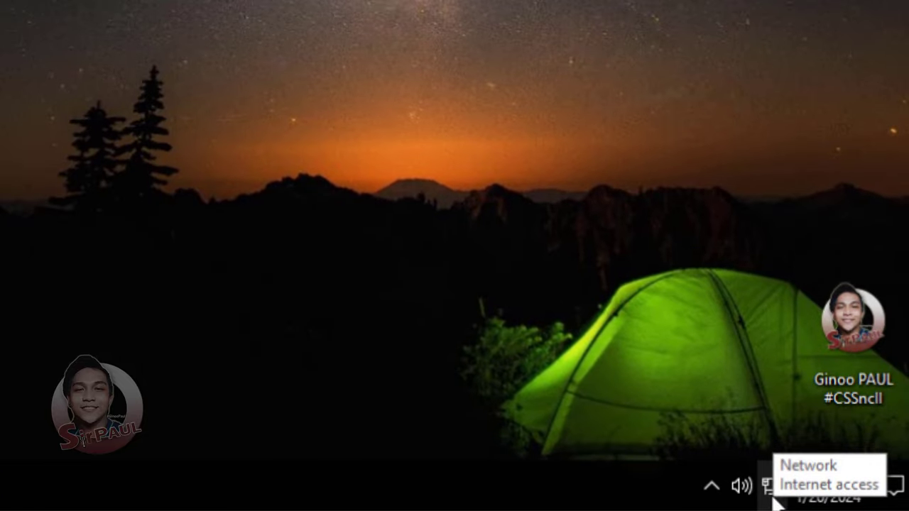
right_click(774, 498)
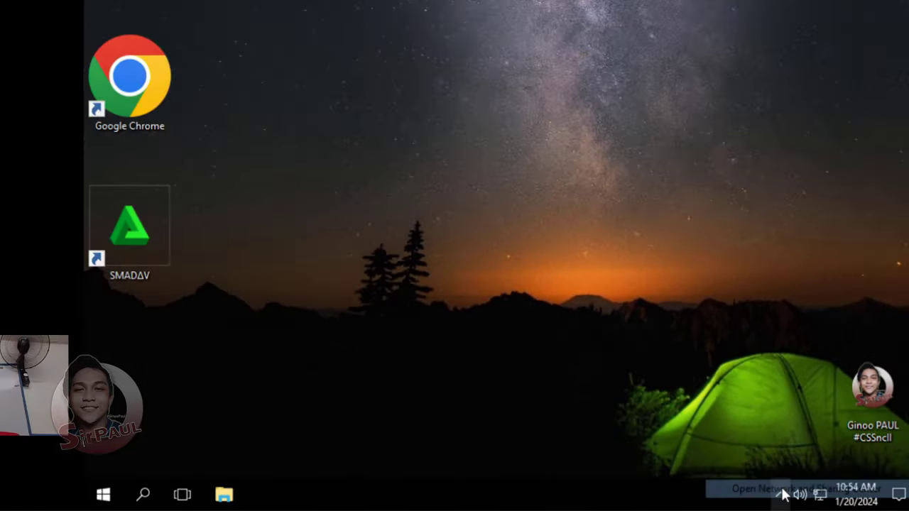
click(721, 477)
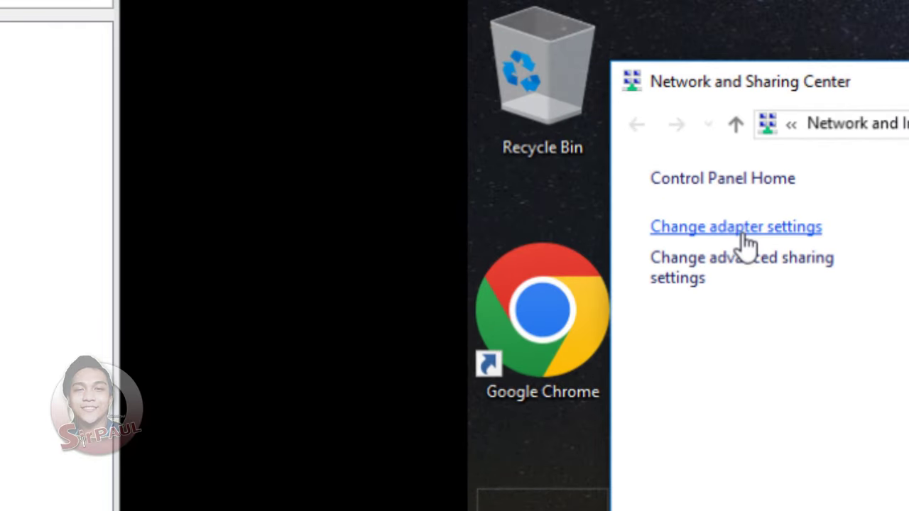
click(746, 242)
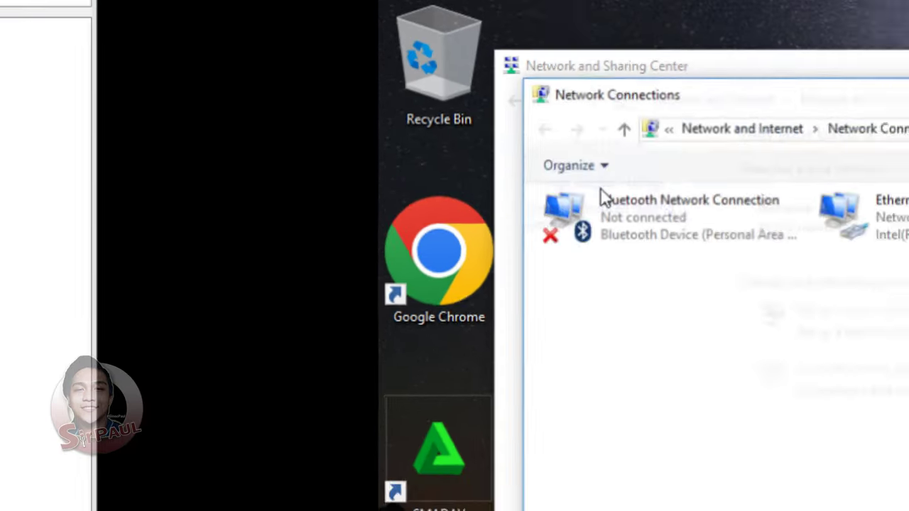
click(627, 139)
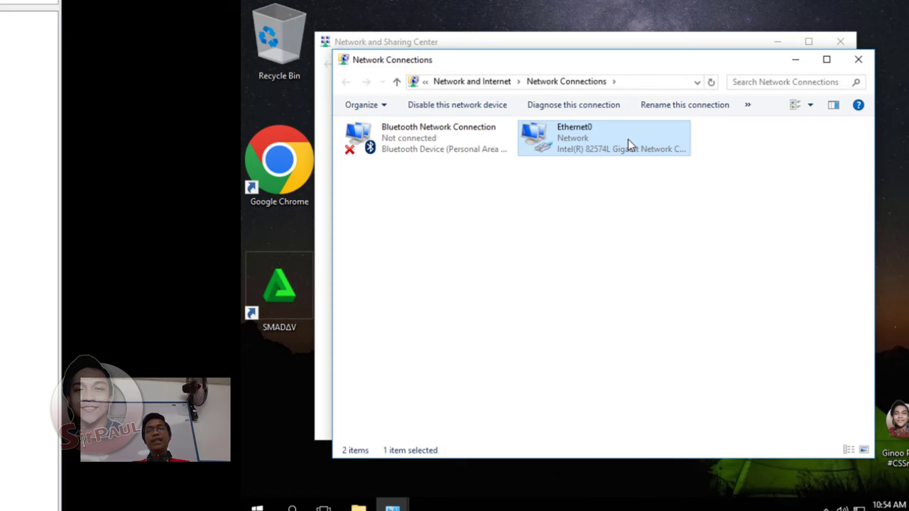
right_click(628, 139)
click(713, 277)
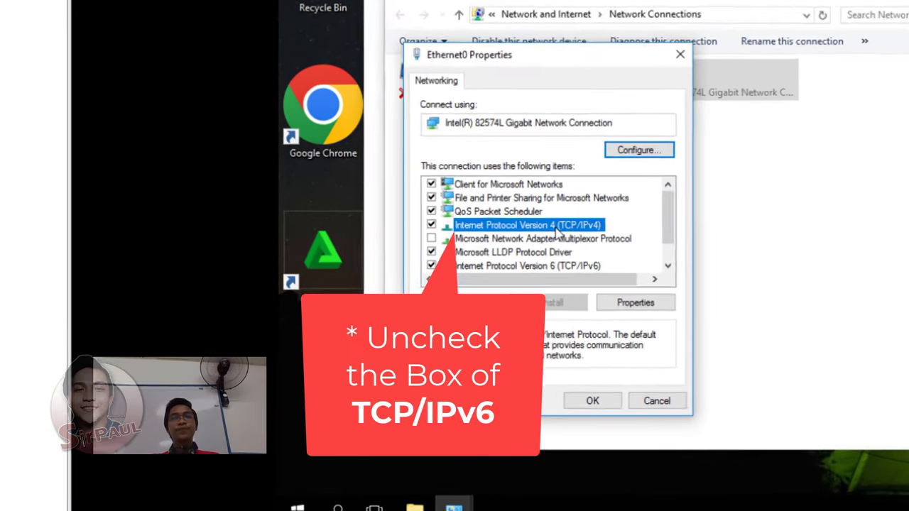
Disable Internet Protocol Version 6 (TCP/IPv6) for Ethernet0, apply the change and close the network windows.
click(566, 252)
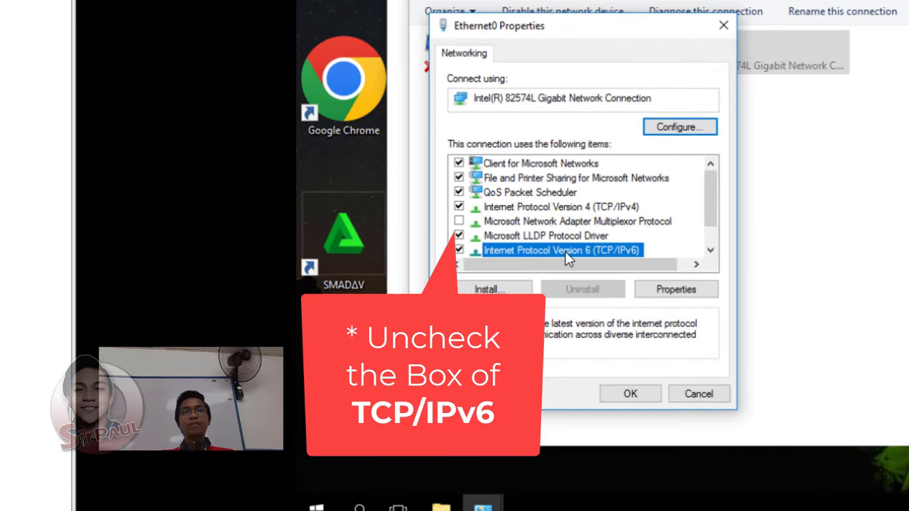
scroll(567, 259, down, 1)
click(458, 220)
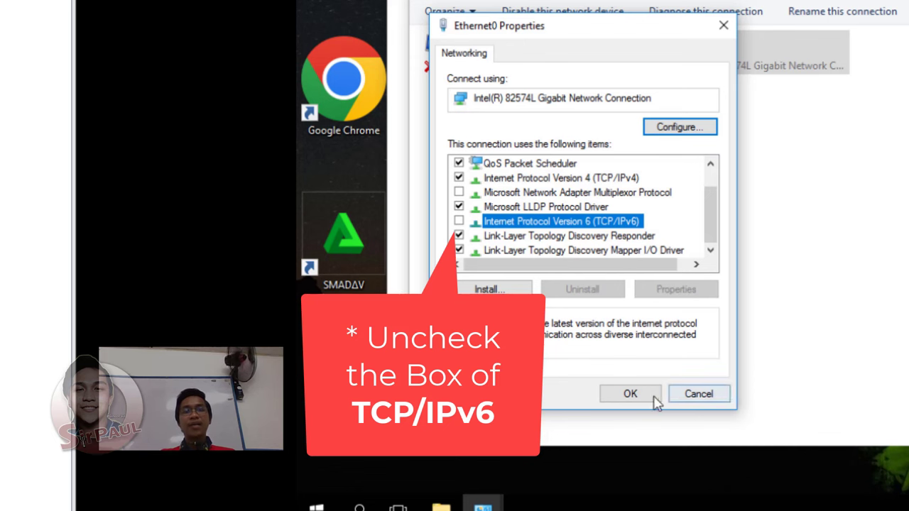
click(631, 394)
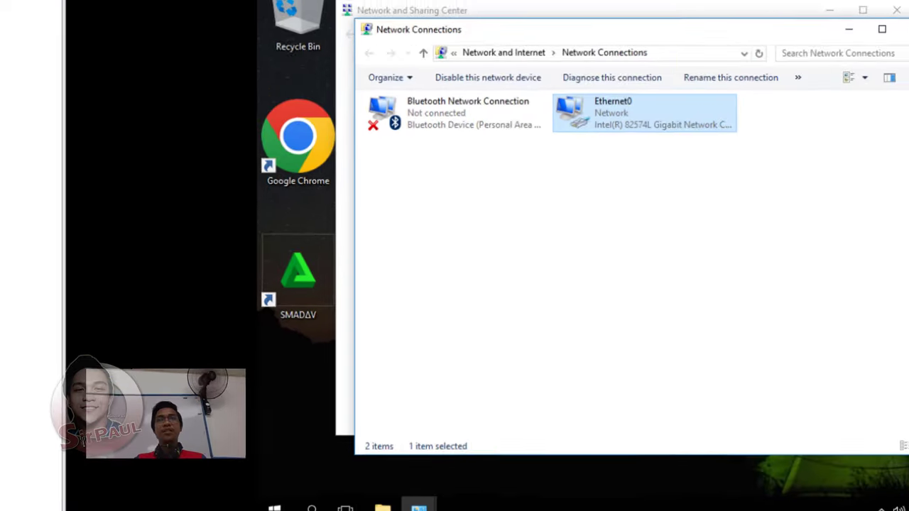
click(849, 62)
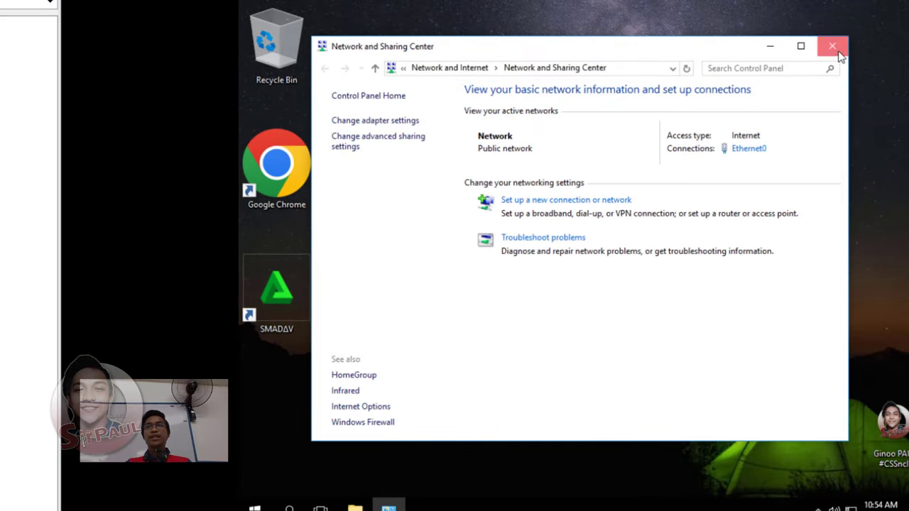
click(831, 47)
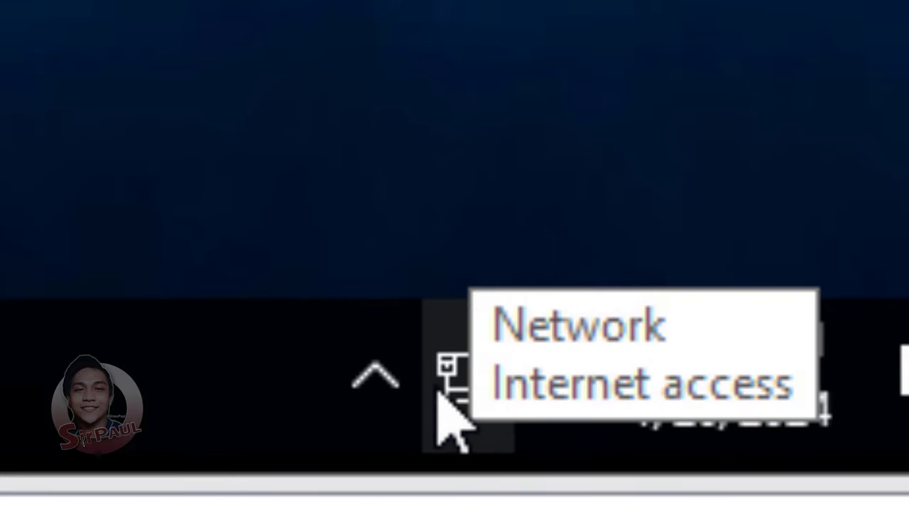
Switch to the server and open the properties of its Ethernet0 adapter from the network connections.
right_click(448, 406)
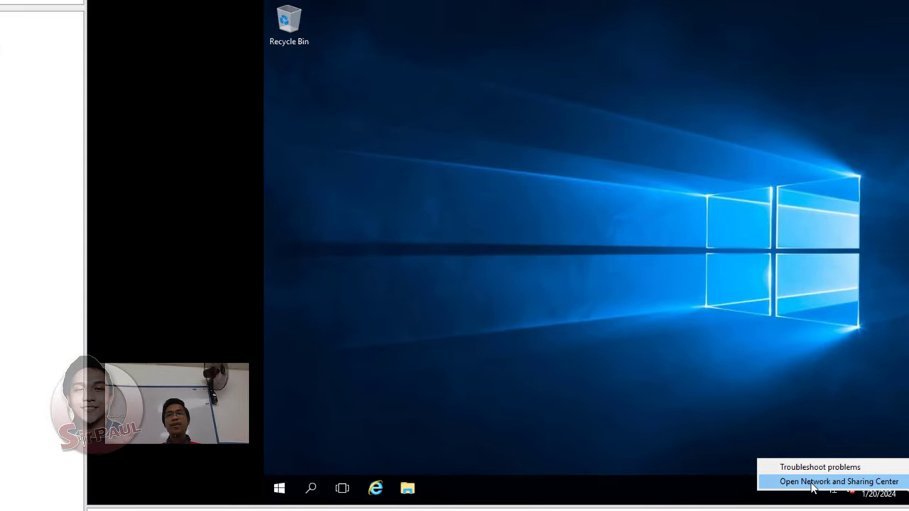
click(812, 482)
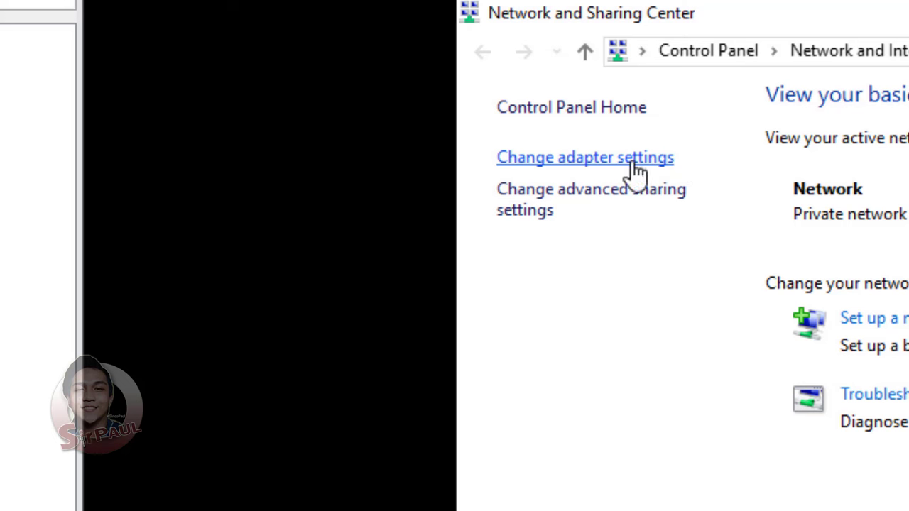
click(593, 159)
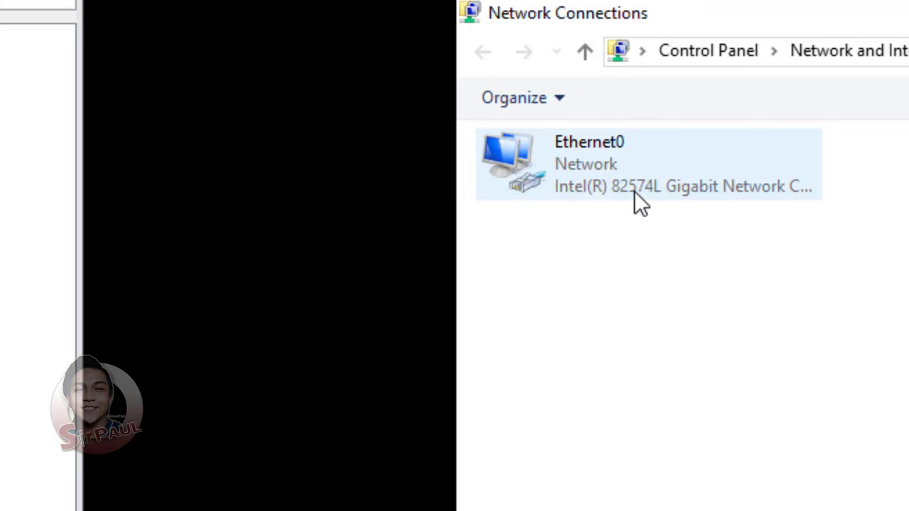
right_click(621, 166)
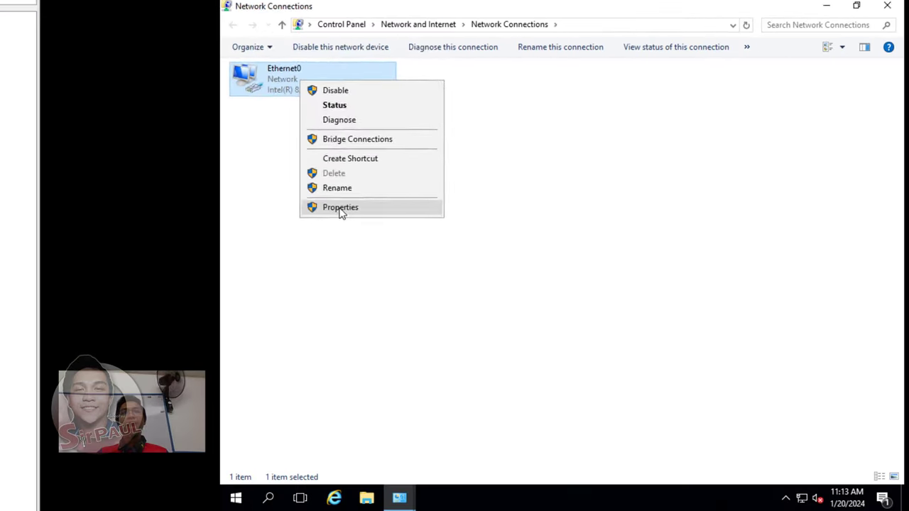
click(699, 430)
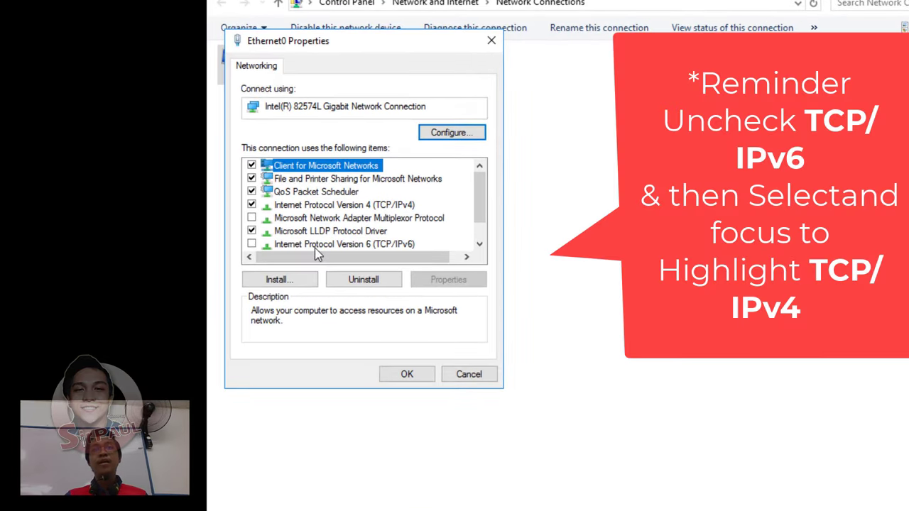
Check the TCP/IPv6 and TCP/IPv4 items of the Ethernet0 connection, and open the properties of Internet Protocol Version 4 (TCP/IPv4).
click(330, 241)
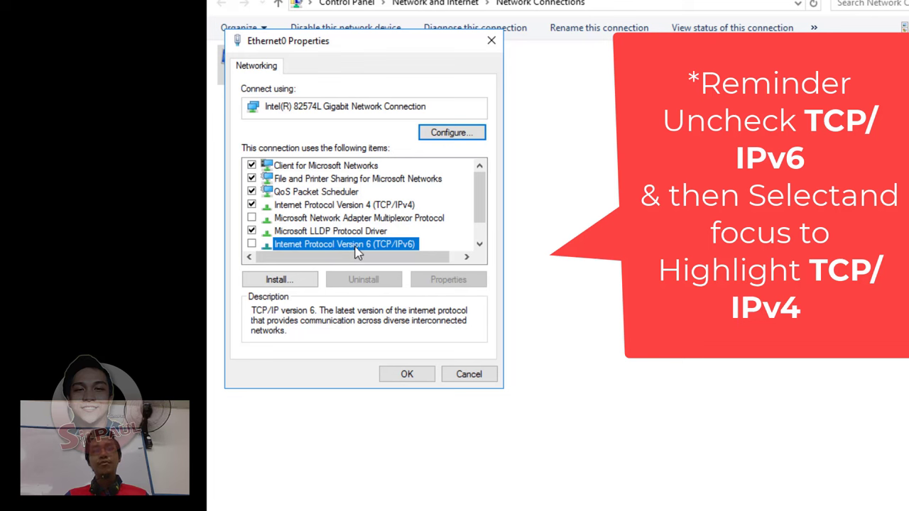
click(368, 206)
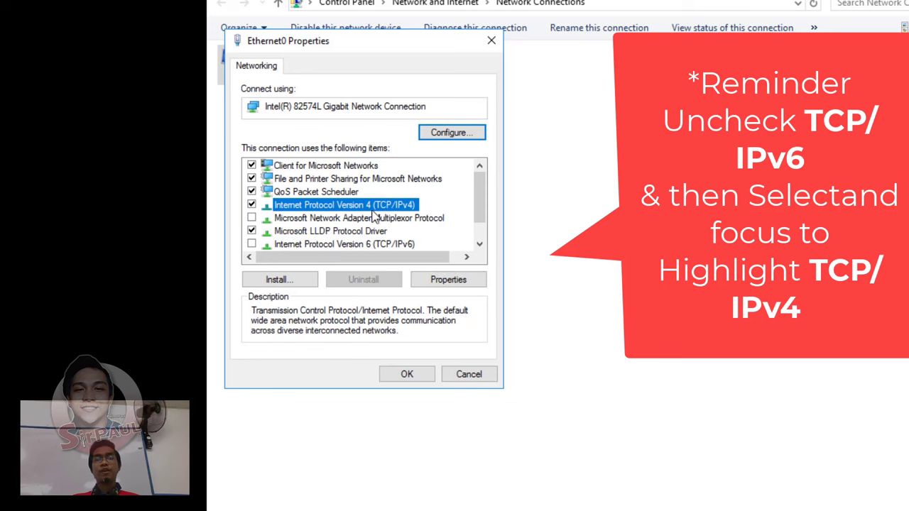
click(376, 247)
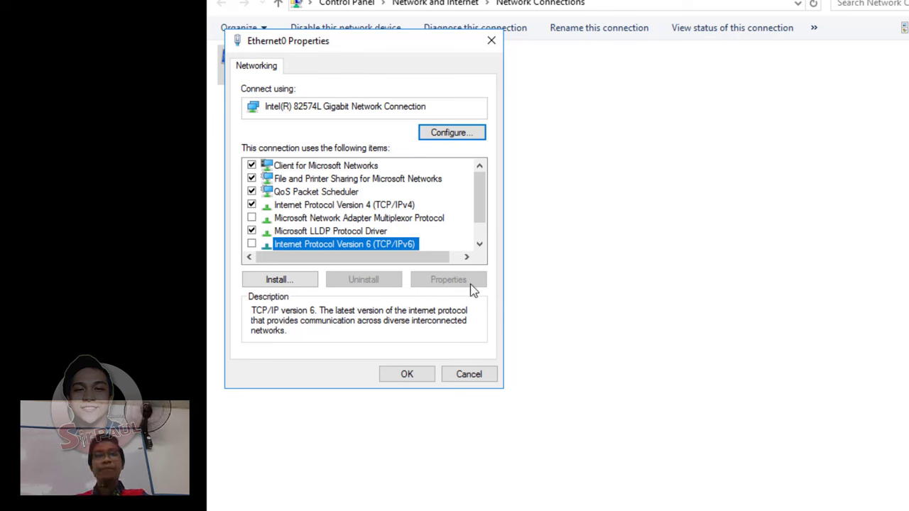
click(376, 206)
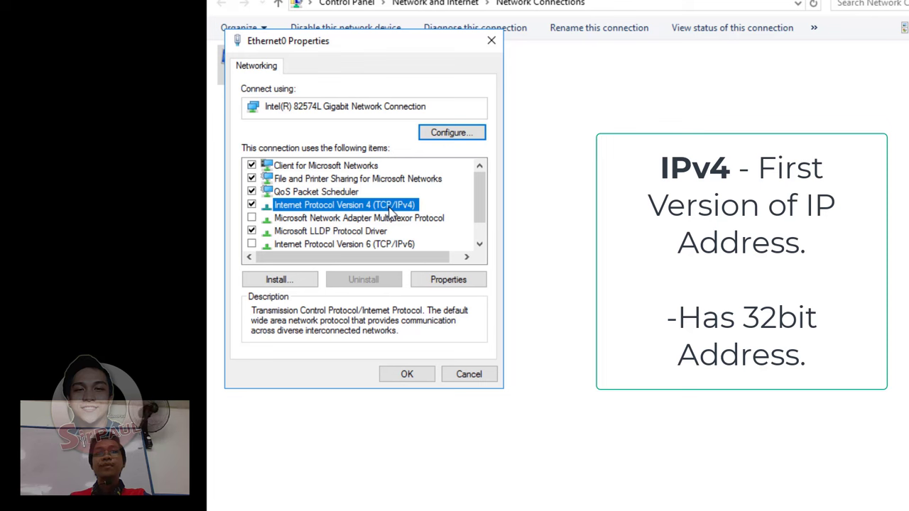
click(396, 244)
scroll(399, 238, down, 1)
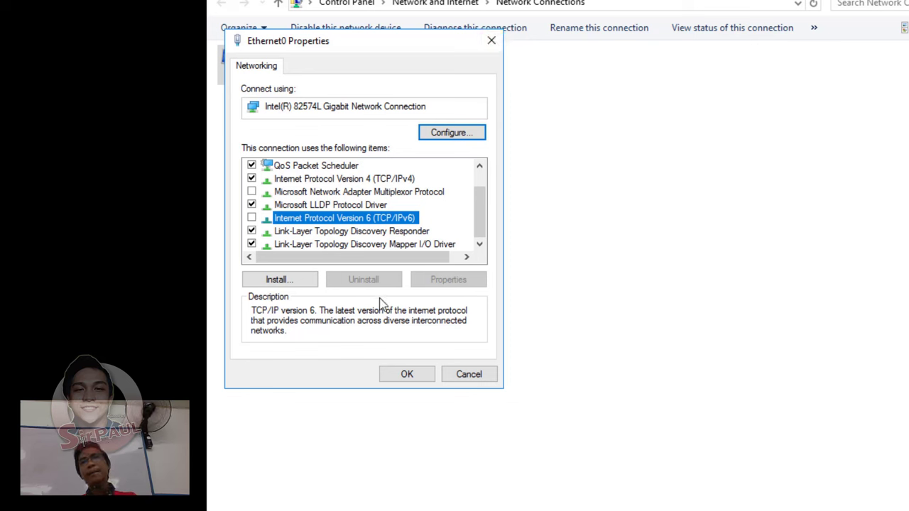
click(403, 182)
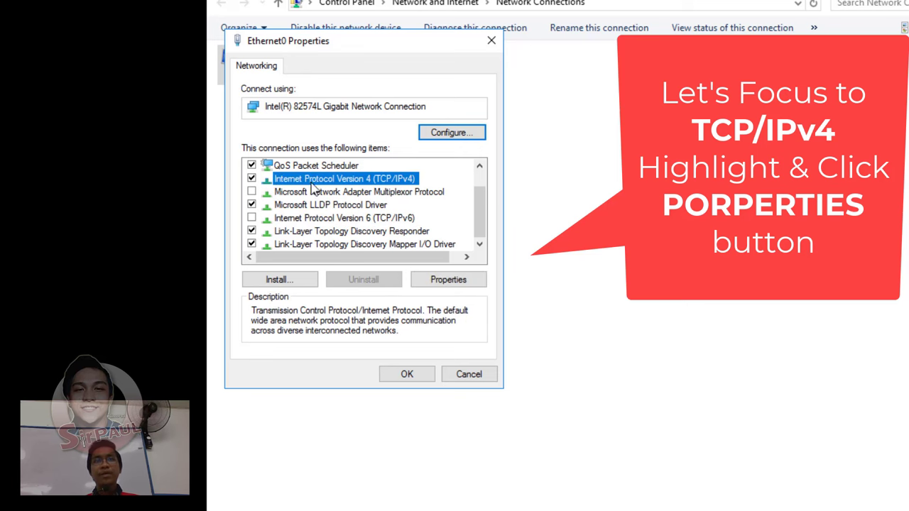
click(450, 281)
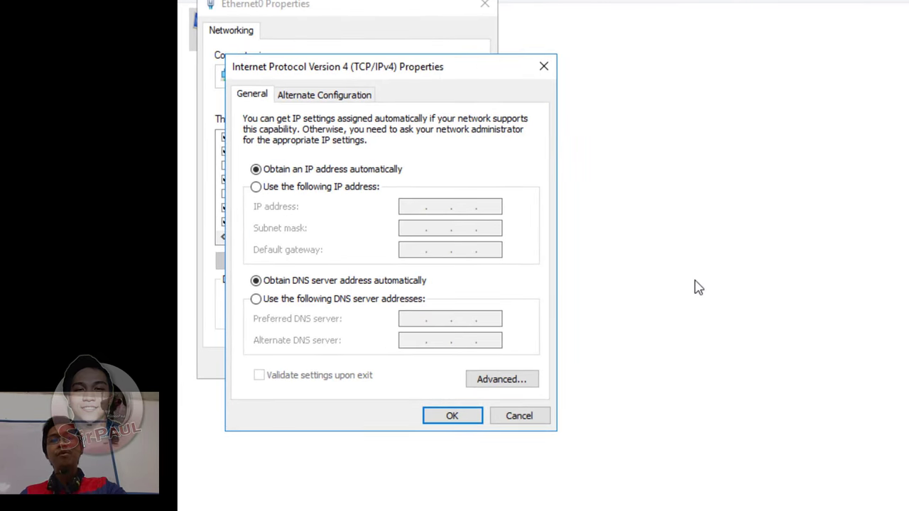
Launch the Command Prompt with CMD and run ipconfig to list the server's network configuration.
key(super+r)
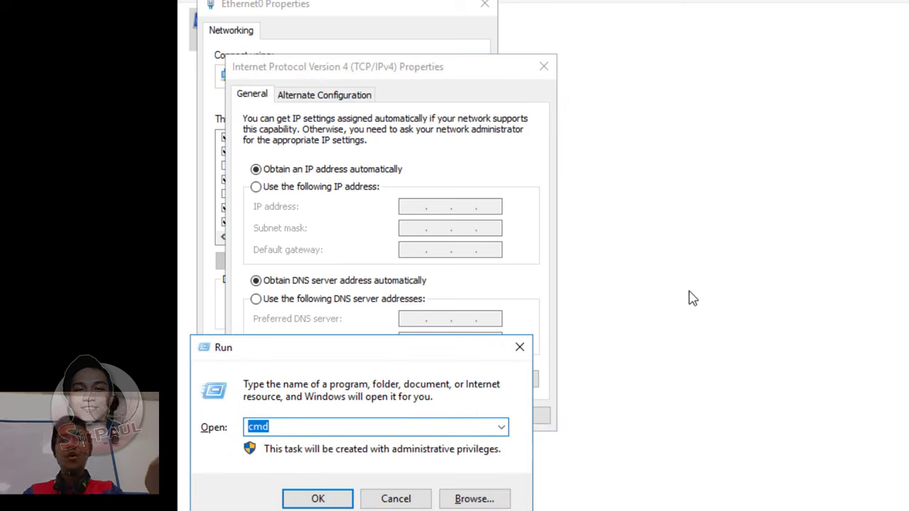
text(CMD)
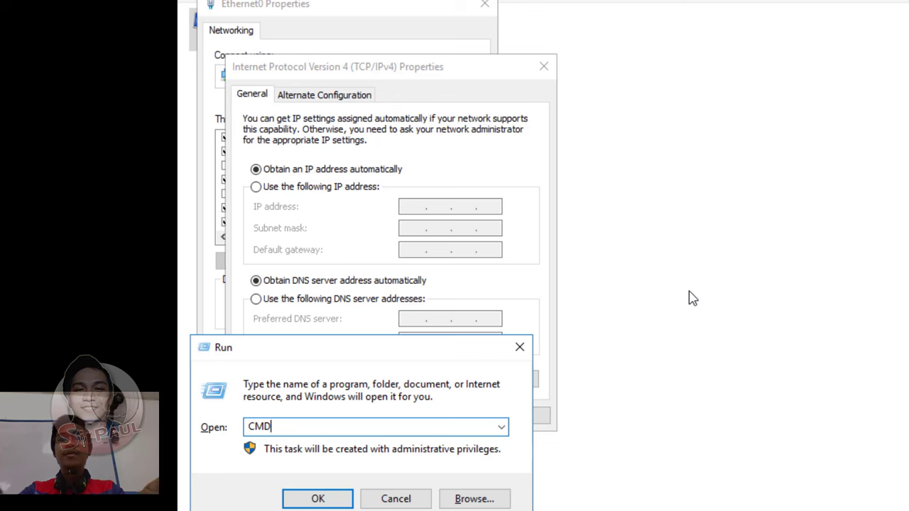
click(318, 498)
click(548, 187)
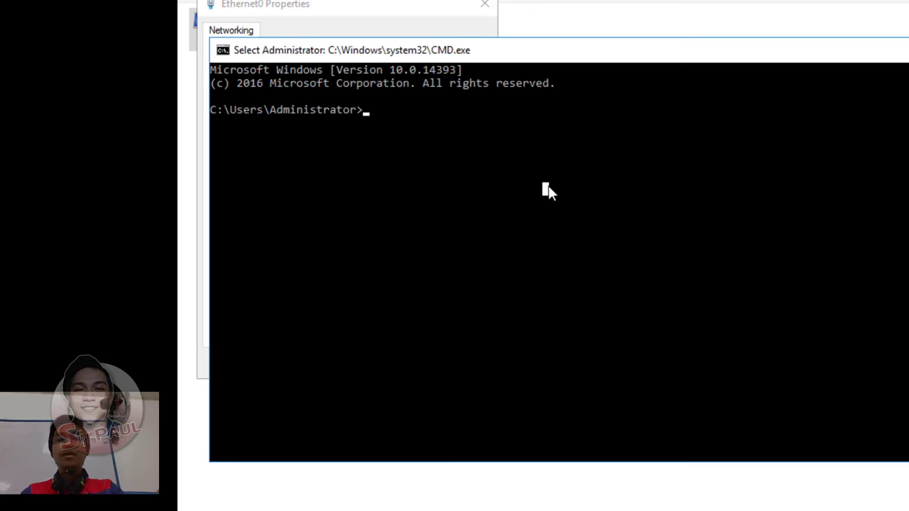
text(ipconfig)
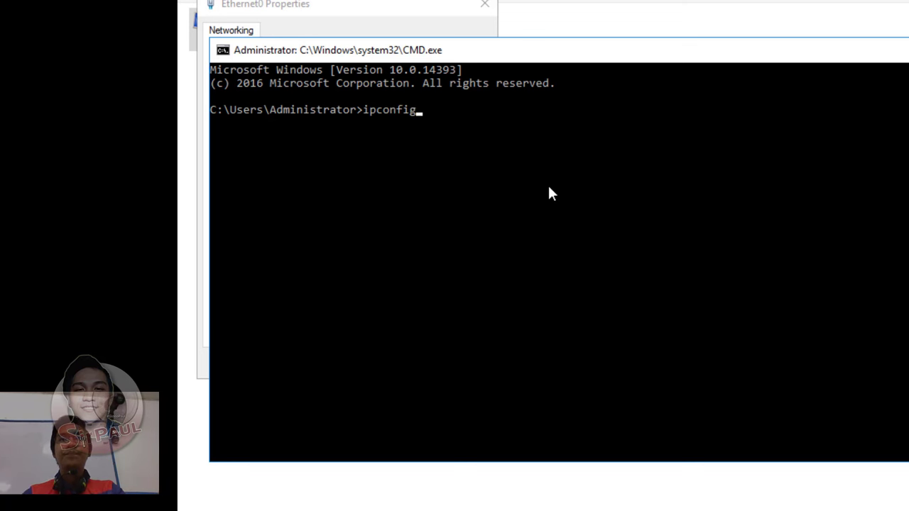
double_click(388, 114)
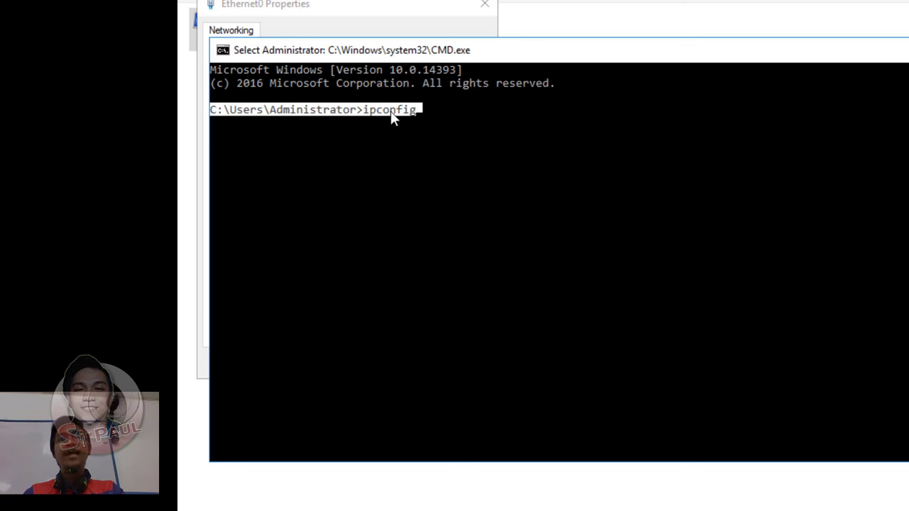
click(432, 135)
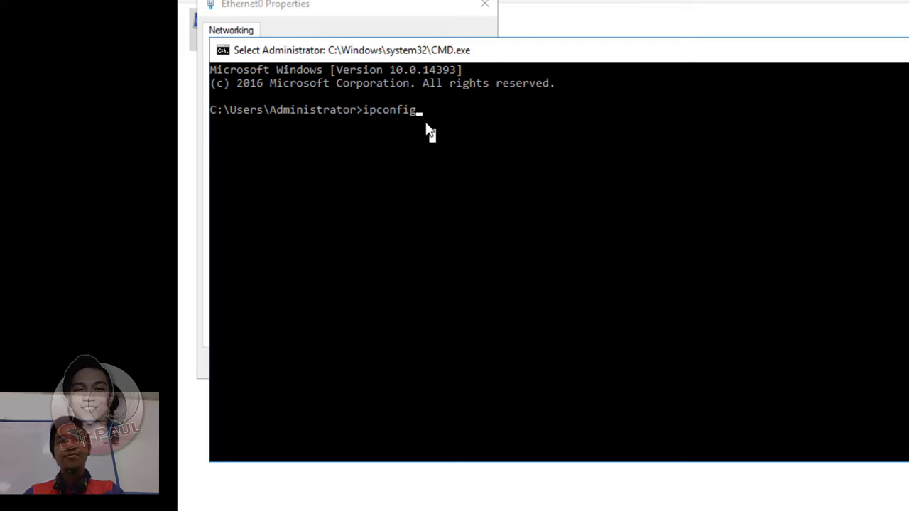
key(Return)
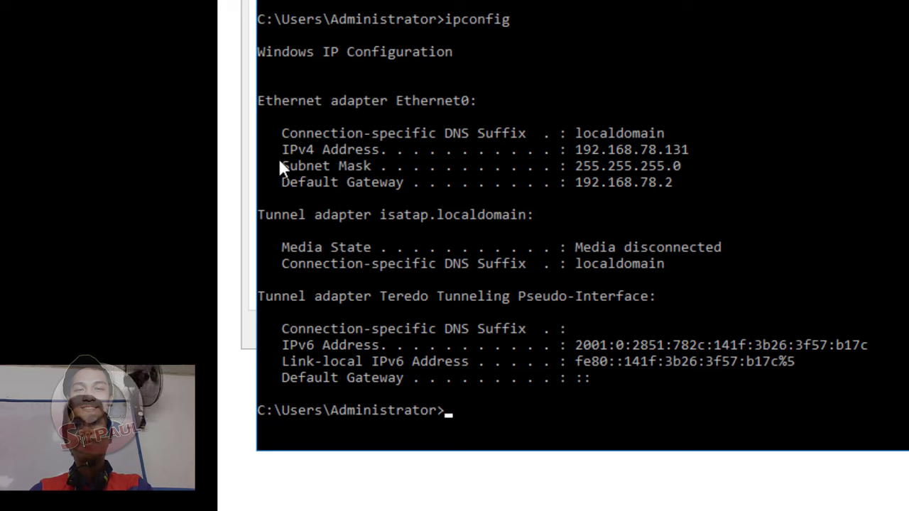
Highlight the IPv4 Address line of the Ethernet0 adapter in the ipconfig output.
mouse_move(283, 152)
mouse_down()
mouse_move(327, 162)
mouse_move(706, 154)
mouse_up()
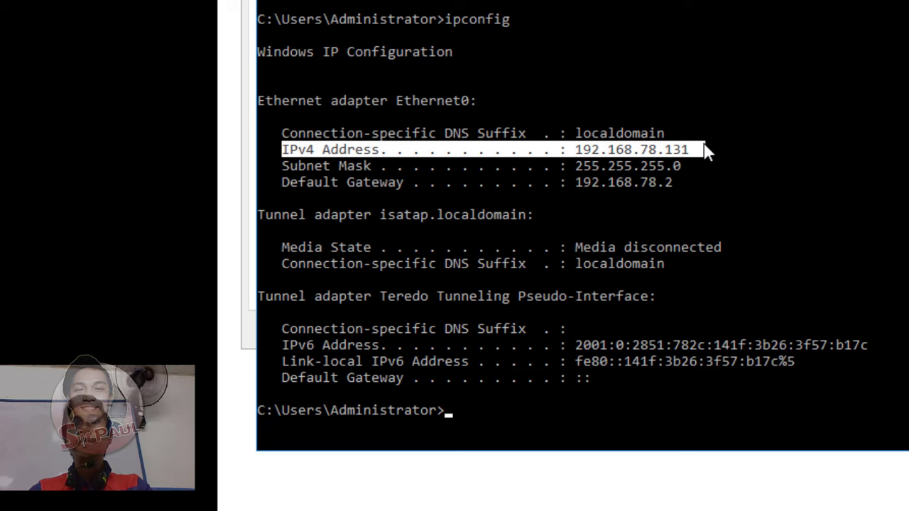
drag(705, 151, 685, 152)
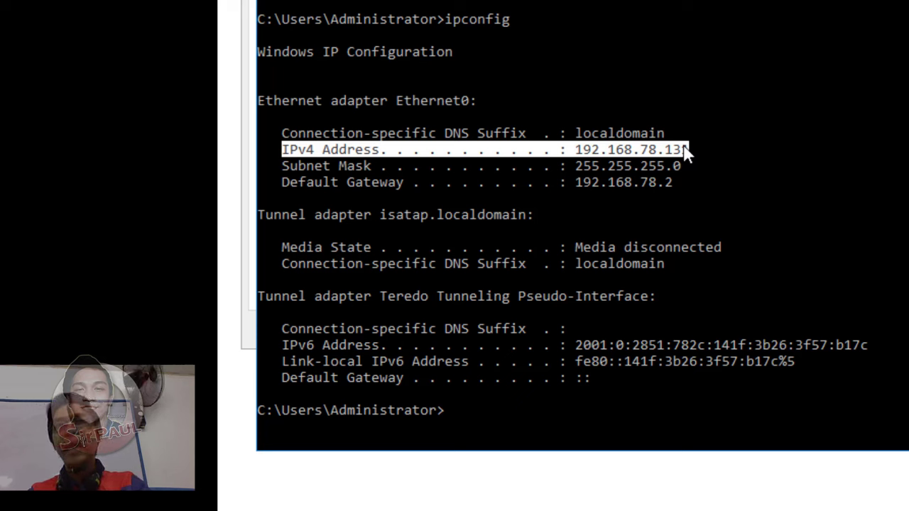
Highlight the Subnet Mask and Default Gateway lines of the Ethernet0 adapter in the ipconfig output.
drag(284, 165, 675, 167)
click(310, 198)
drag(283, 182, 692, 183)
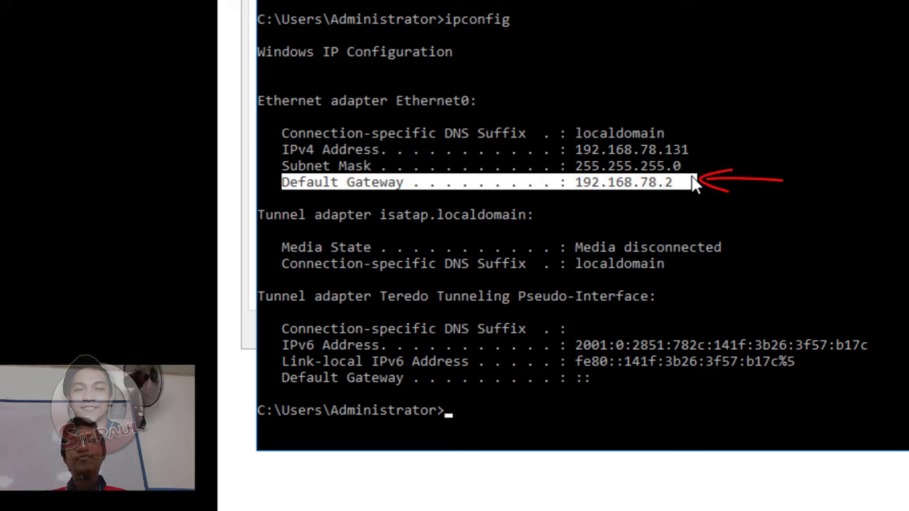
drag(692, 183, 680, 183)
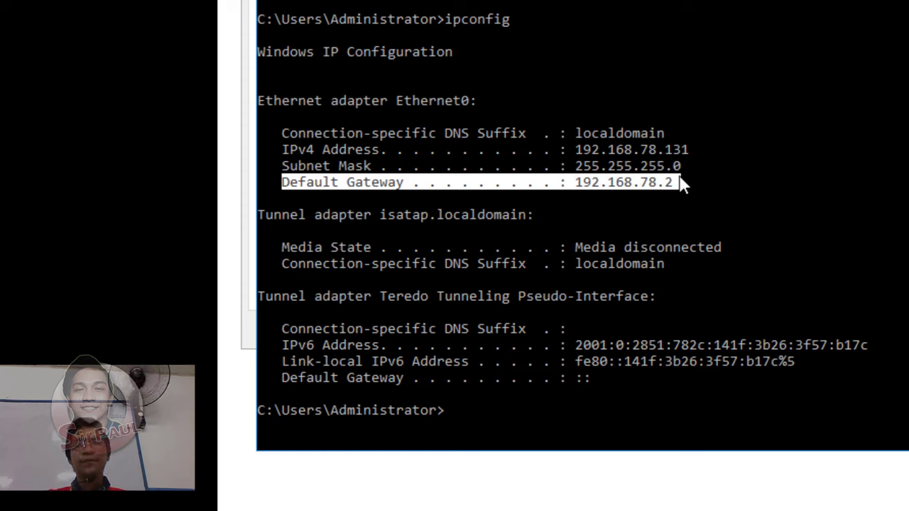
click(675, 214)
Compare the Ethernet0 adapter's IPv4 Address and Default Gateway by highlighting their labels and values in the ipconfig output.
drag(274, 149, 395, 156)
drag(576, 146, 698, 150)
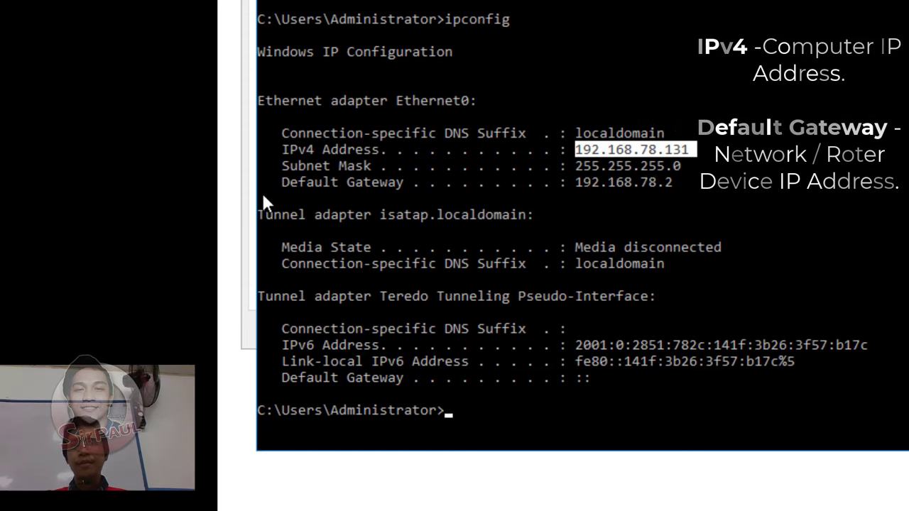
drag(266, 184, 408, 186)
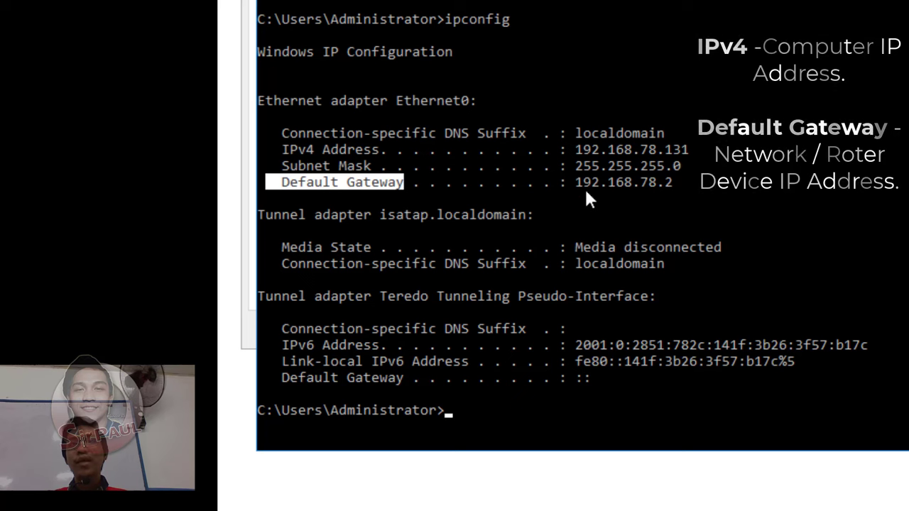
drag(572, 182, 689, 189)
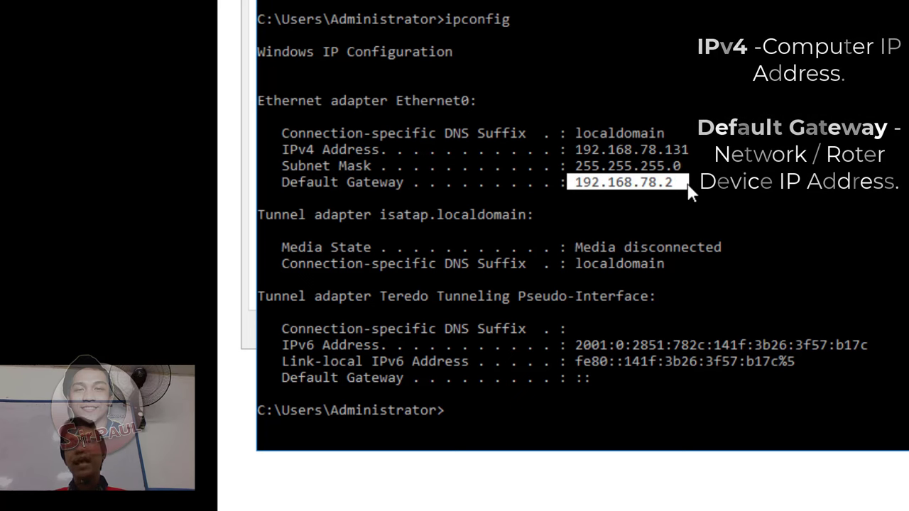
click(693, 149)
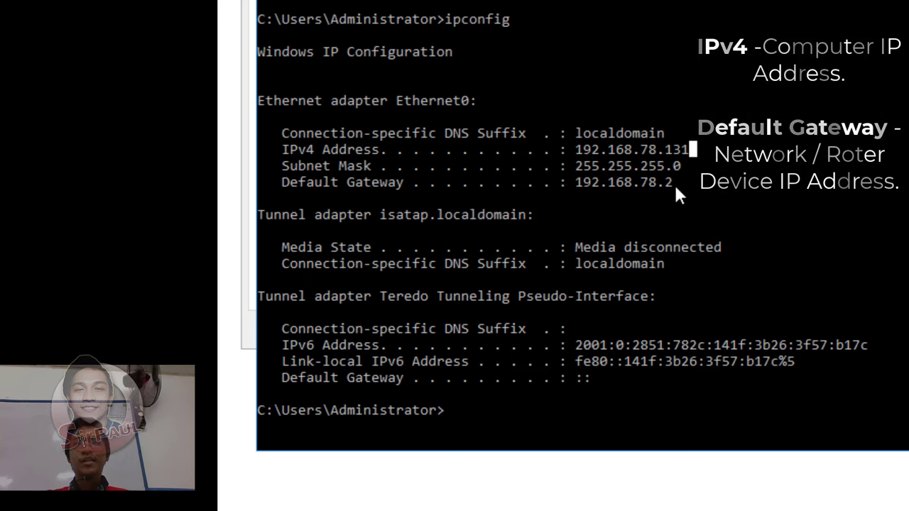
drag(676, 191, 568, 181)
click(809, 230)
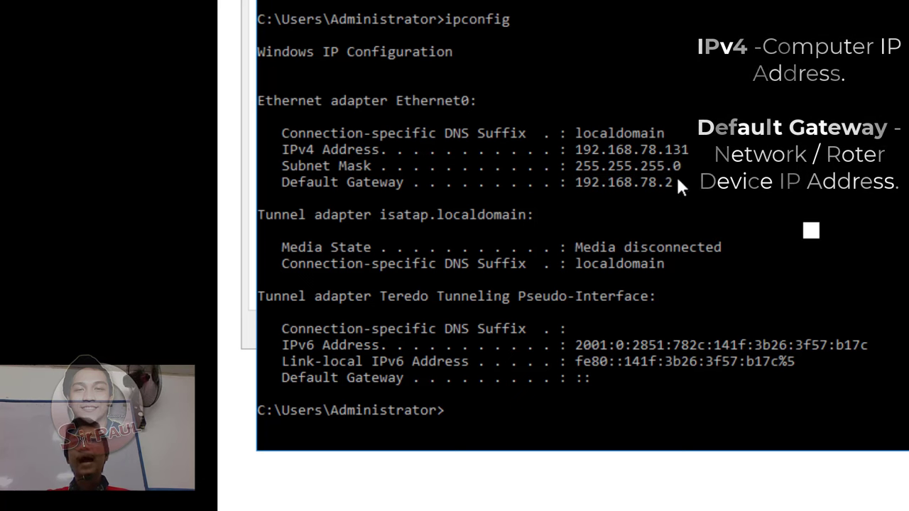
click(696, 150)
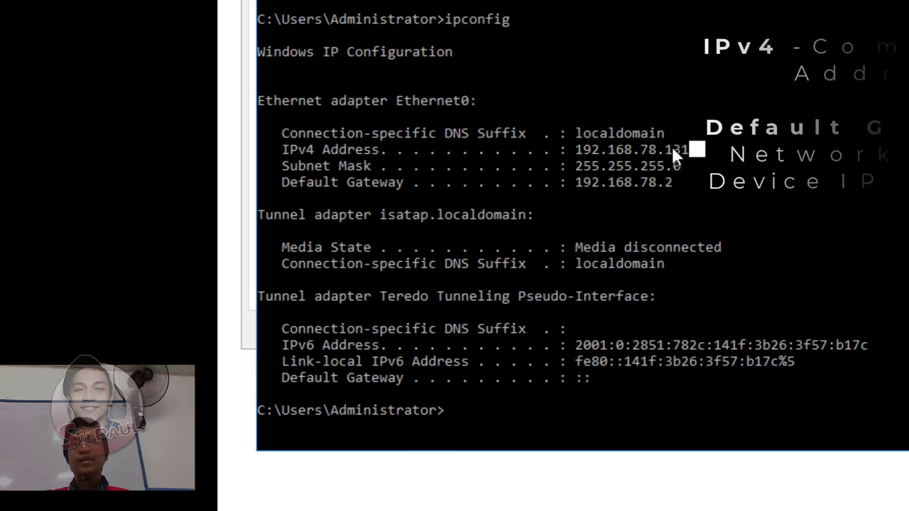
drag(672, 150, 568, 152)
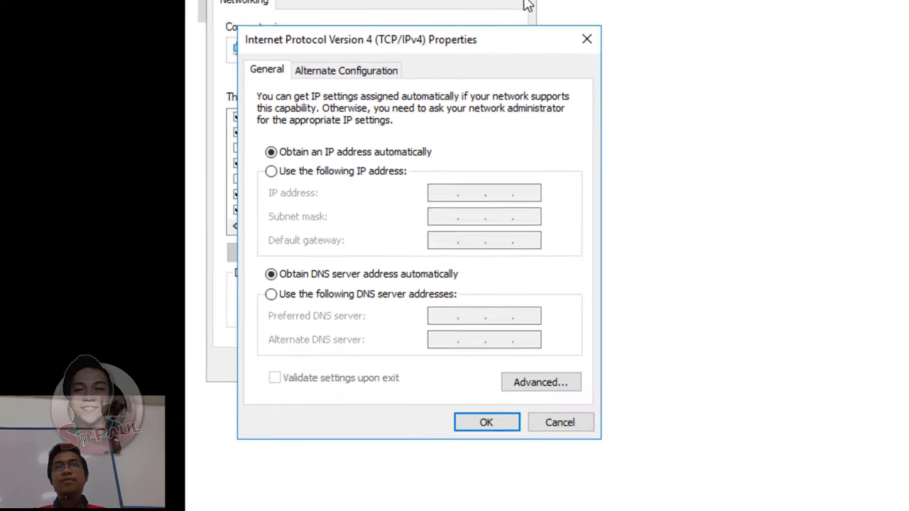
Move the TCP/IPv4 properties dialog aside and select the option Use the following IP address.
drag(422, 50, 614, 8)
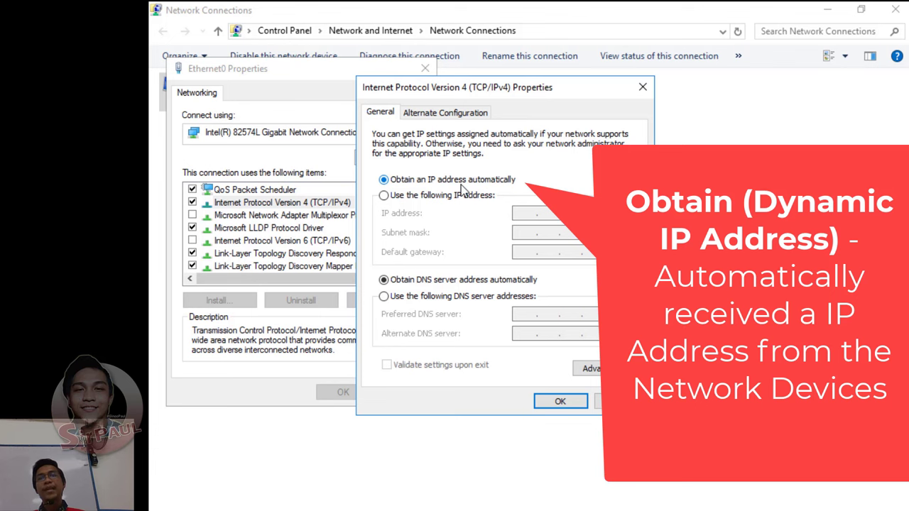
click(385, 199)
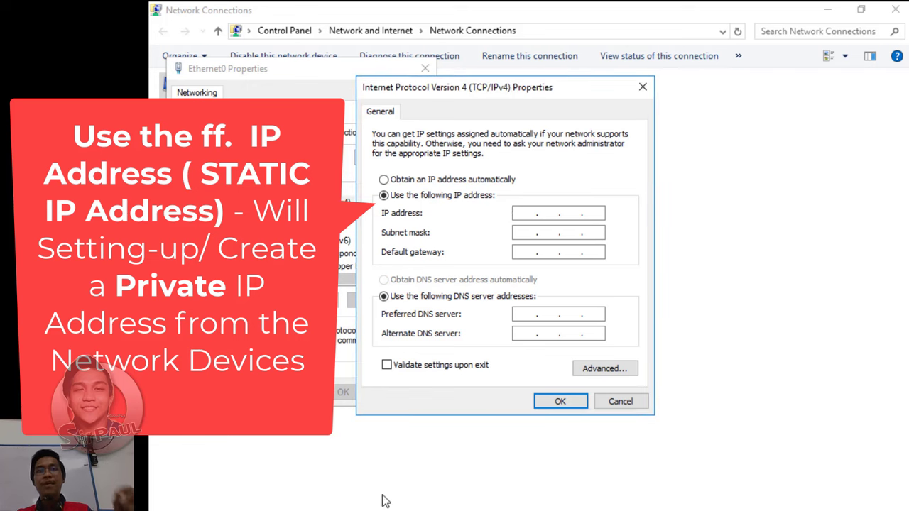
Launch Notepad, write the note "Availble IP Address: 0-254" and highlight its number range.
key(super+r)
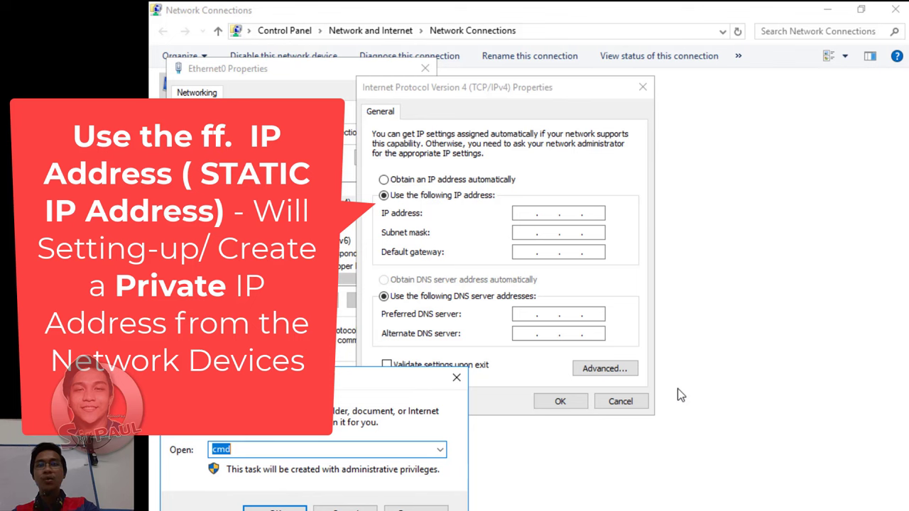
text(notepad)
key(Return)
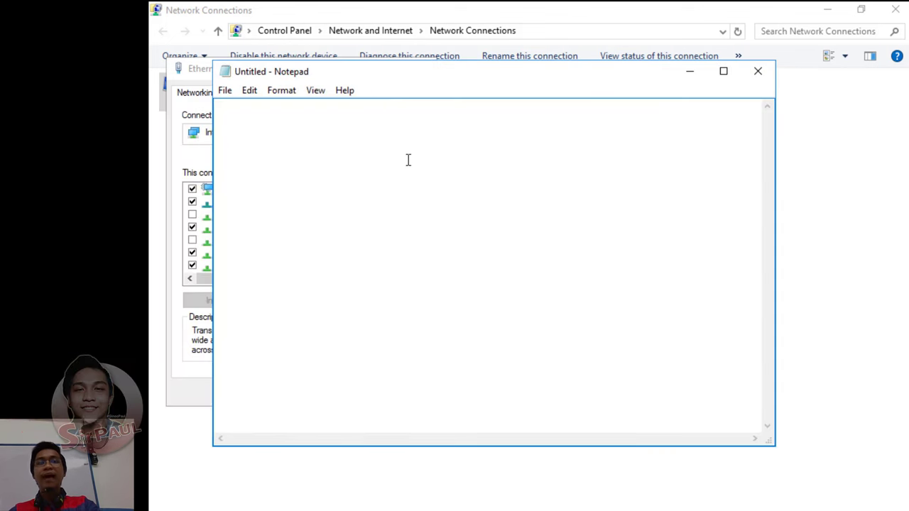
text(Availble IP Address)
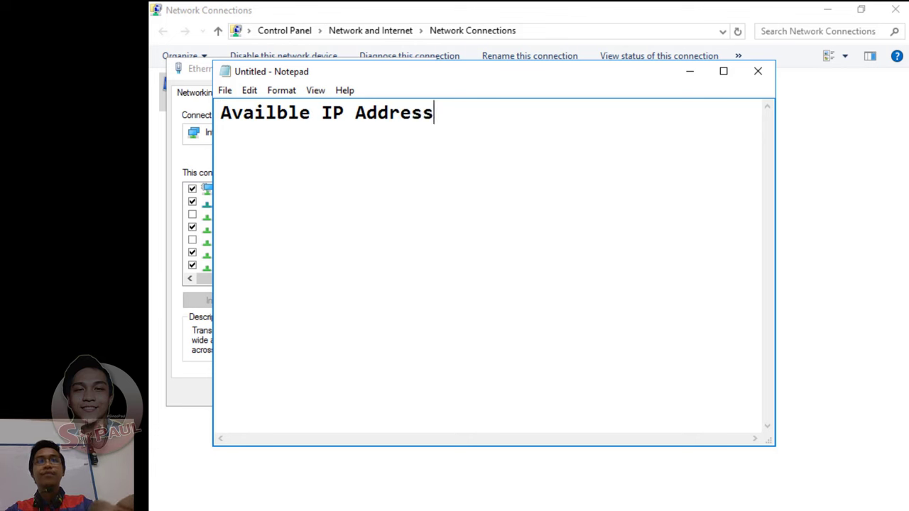
text(: 0-)
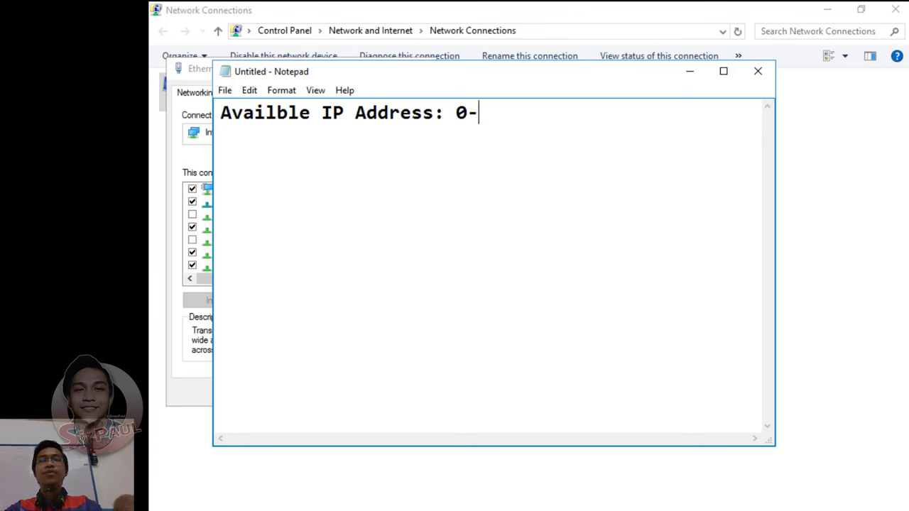
text(254)
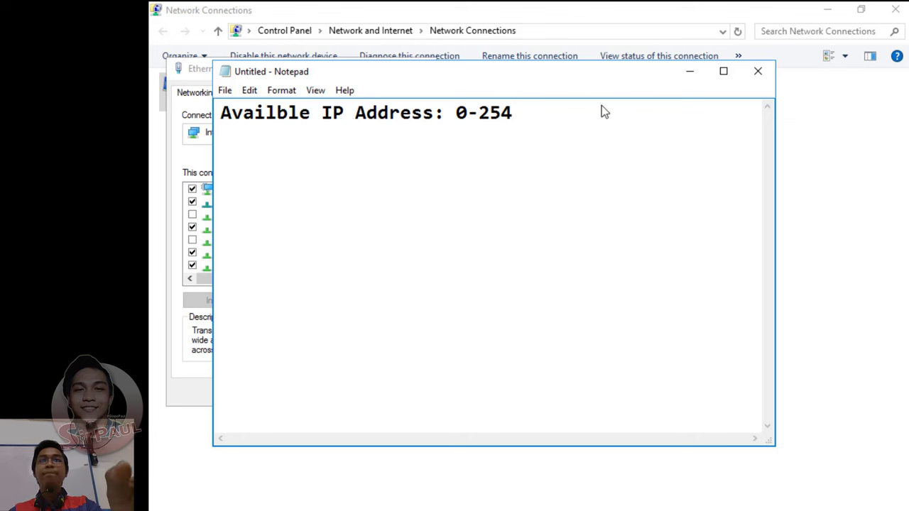
drag(514, 122, 455, 123)
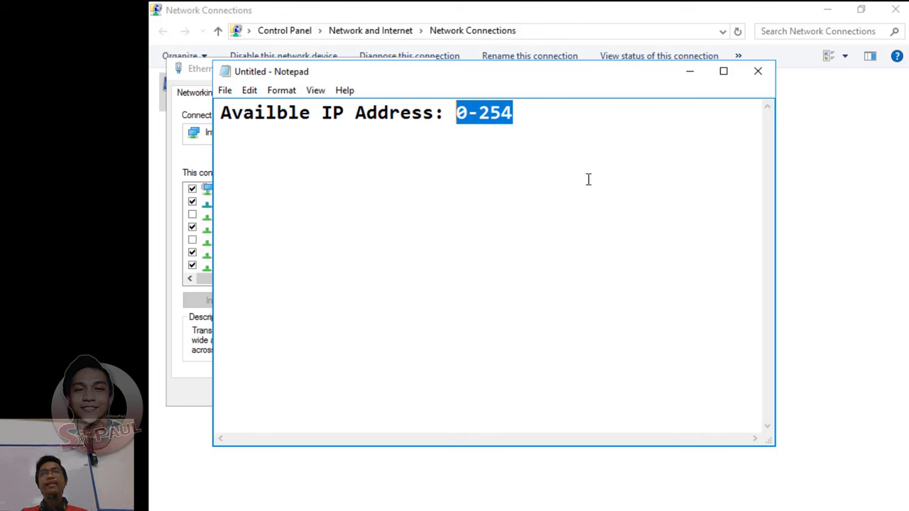
Append "(255)" after the 0-254 range in the note.
click(565, 121)
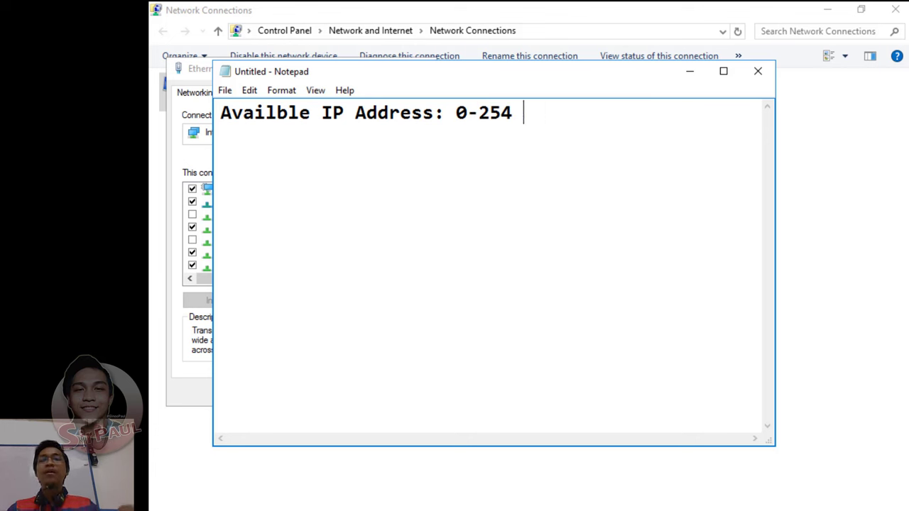
text(90)
key(BackSpace)
key(BackSpace)
text(()
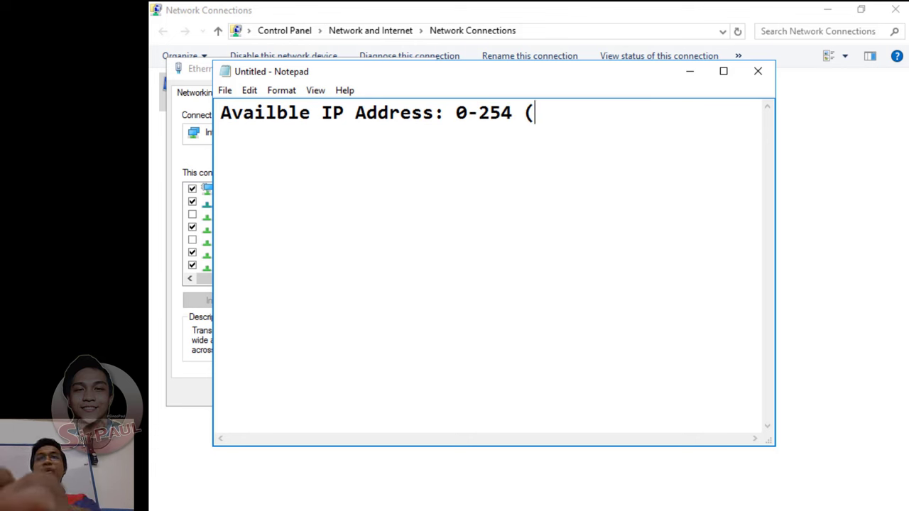
text())
key(Left)
text(255)
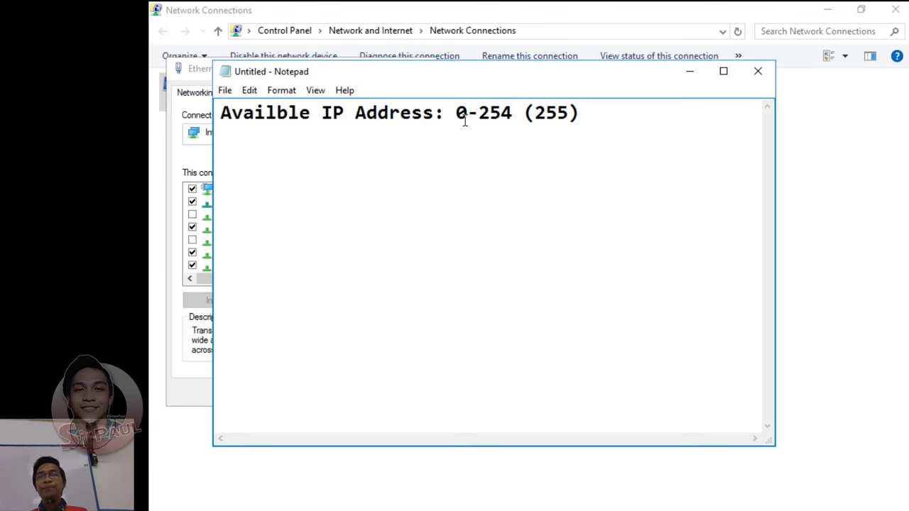
Highlight the lower limit 0 and the upper limit 254 of the address range in the note.
mouse_move(468, 113)
mouse_down()
mouse_move(449, 117)
mouse_move(458, 126)
mouse_up()
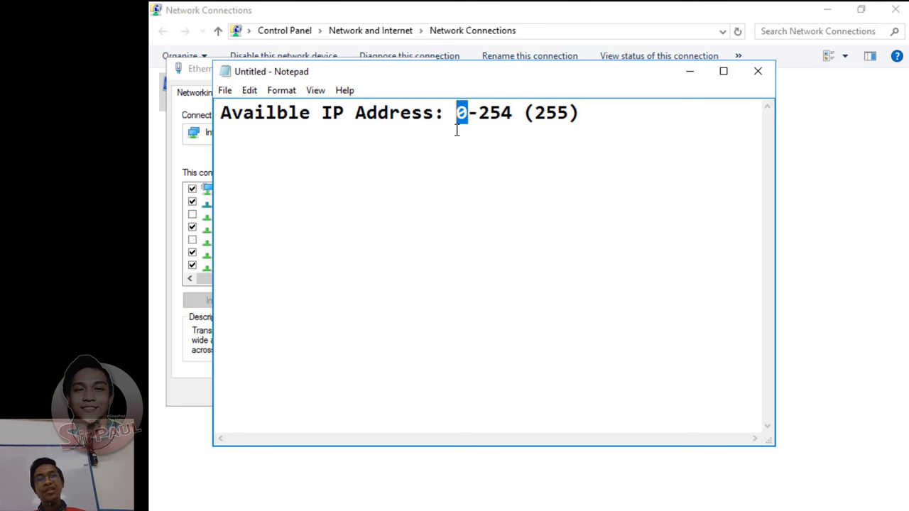
click(526, 225)
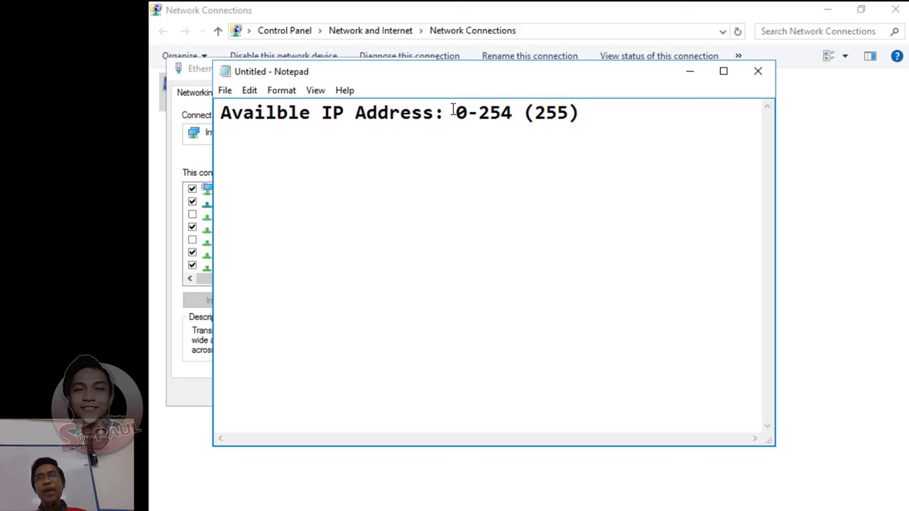
drag(455, 112, 478, 112)
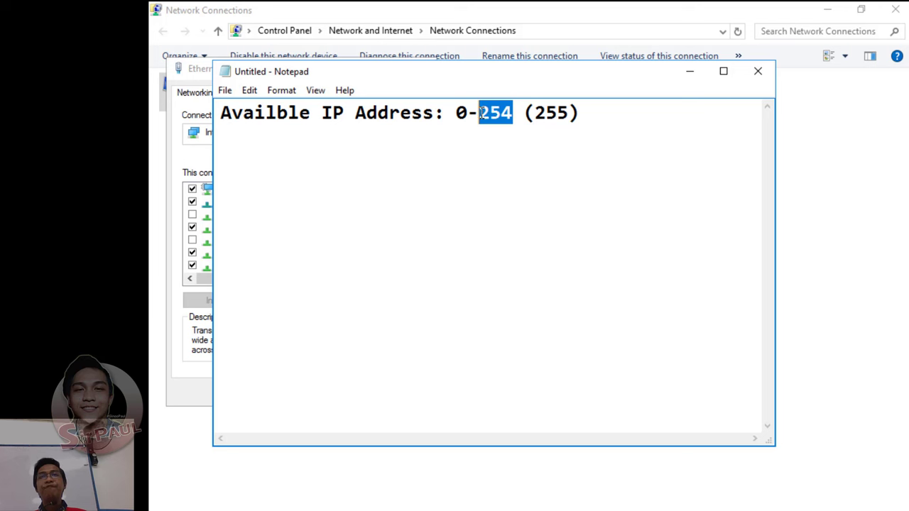
click(600, 118)
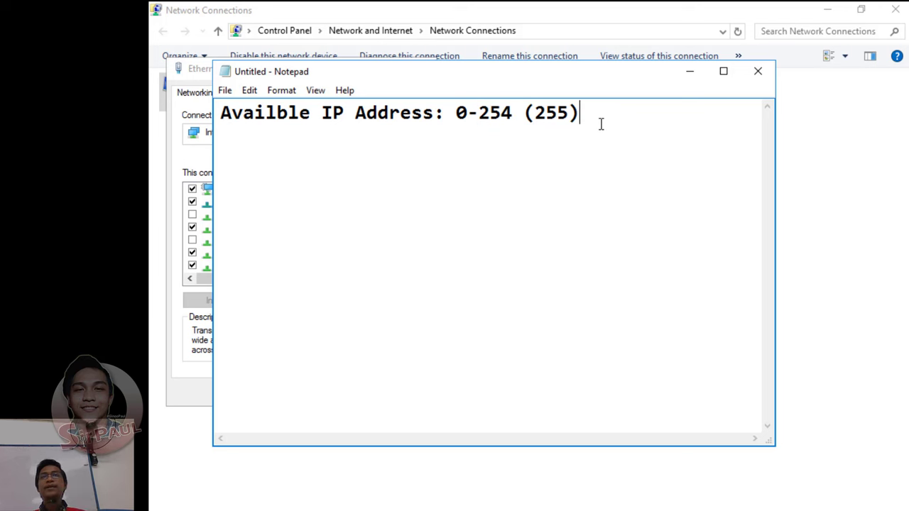
Move the note out of the way and enter 192.168.78 as the first three parts of the static IP address.
drag(587, 76, 574, 308)
click(525, 213)
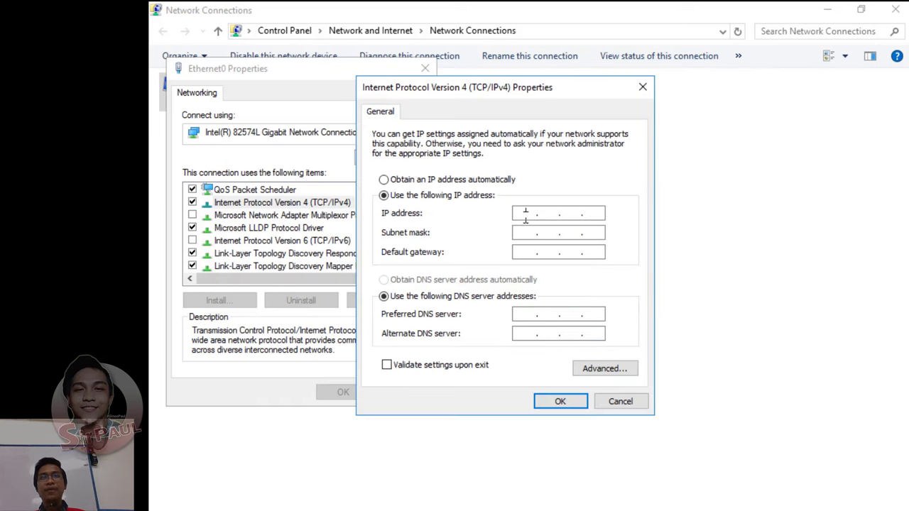
text(192 . )
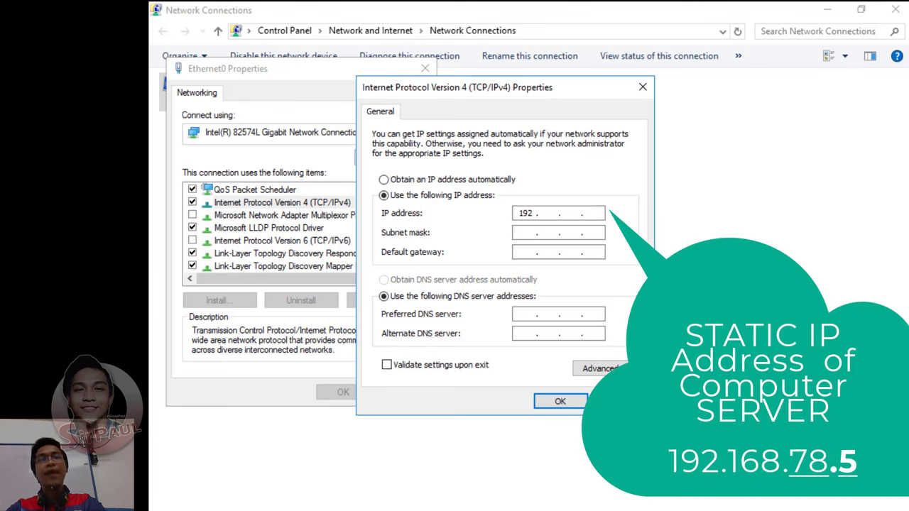
text(168 . )
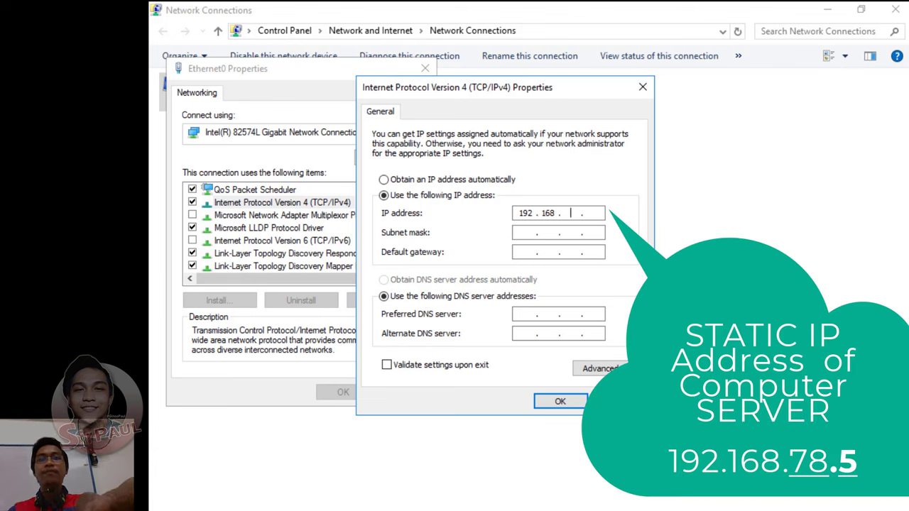
text(78)
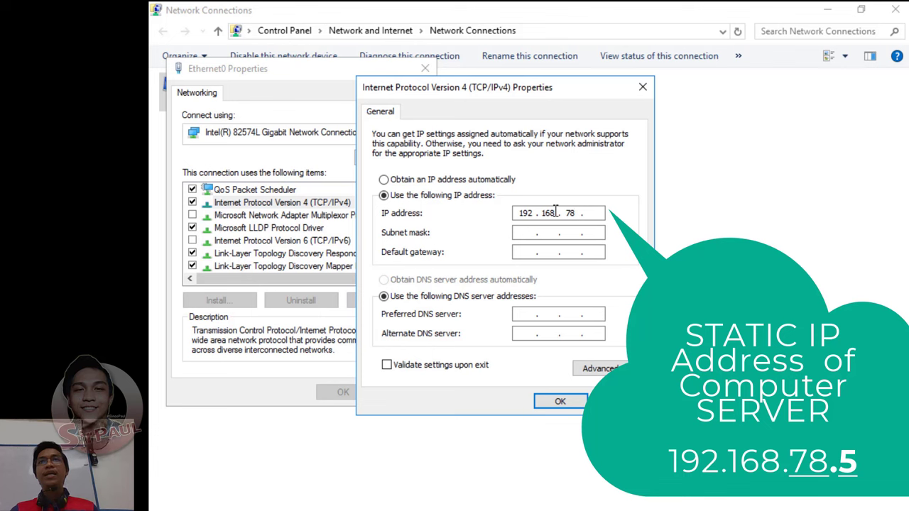
Bring the Notepad note back up, highlight its 0-254 range, and minimize the note.
click(443, 507)
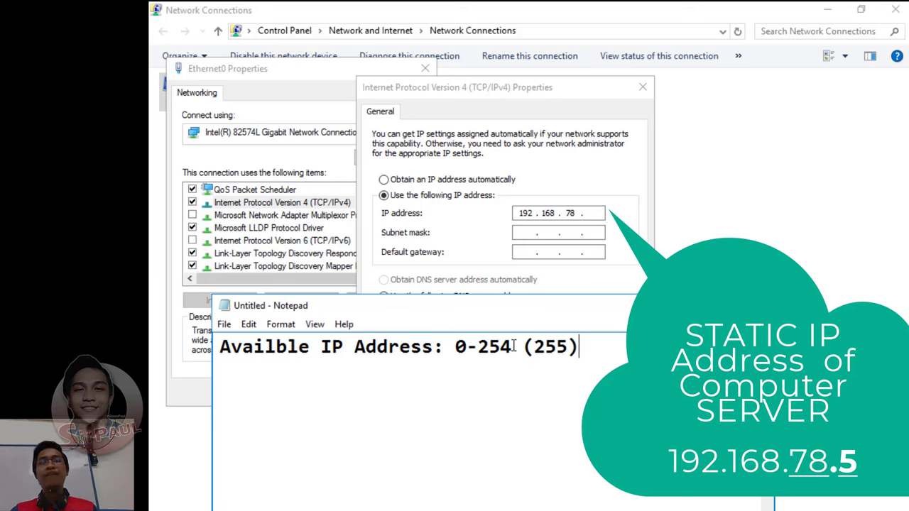
drag(512, 346, 460, 346)
click(523, 346)
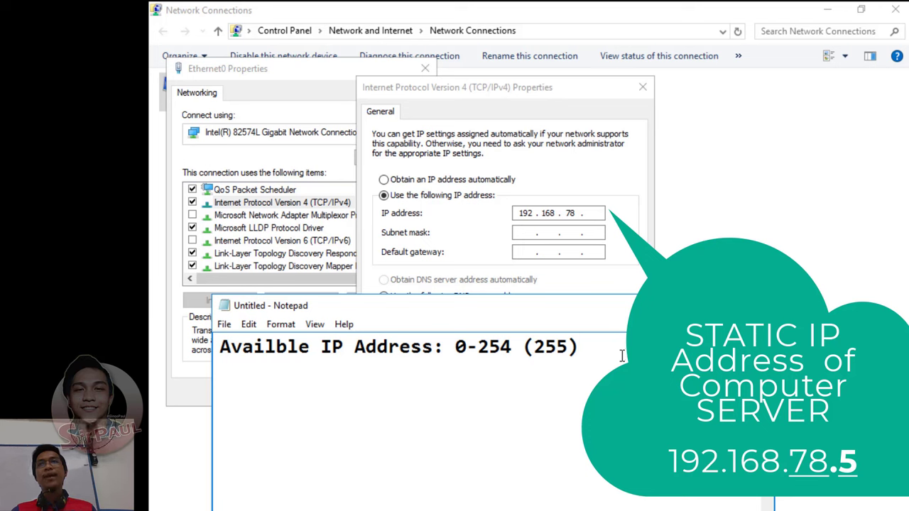
click(689, 310)
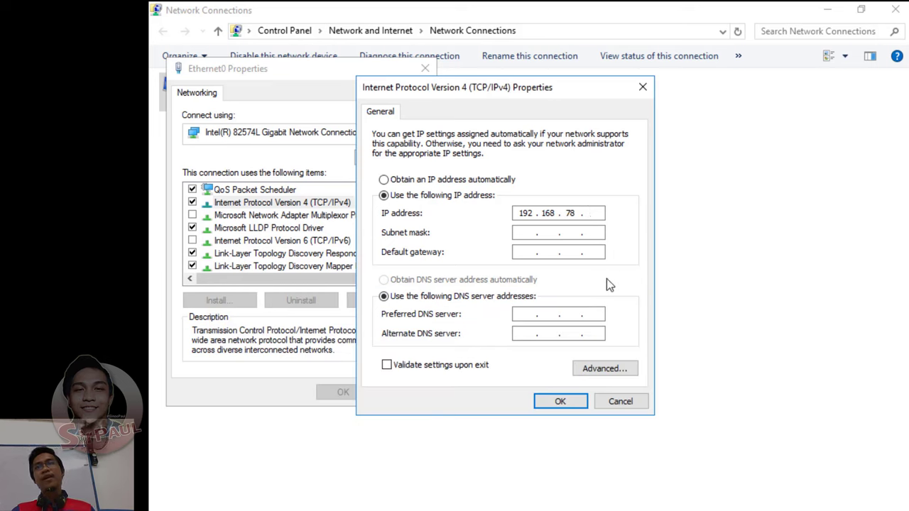
Complete the IP address as 192.168.78.5 and fill the subnet mask with the default 255.255.255.0.
text(5)
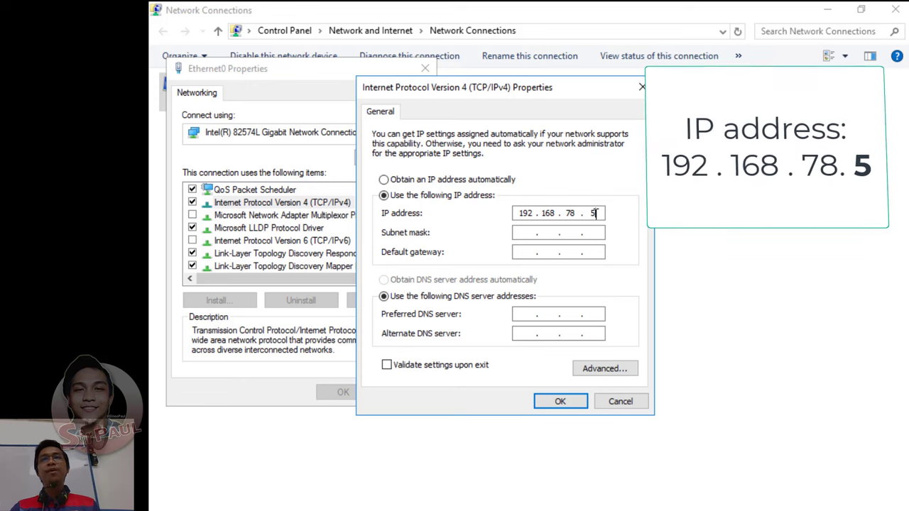
double_click(547, 213)
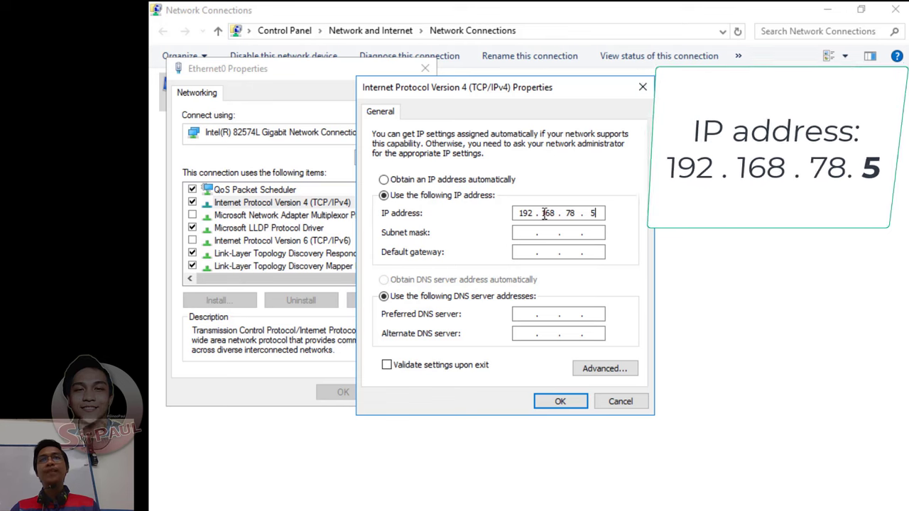
key(period)
key(period)
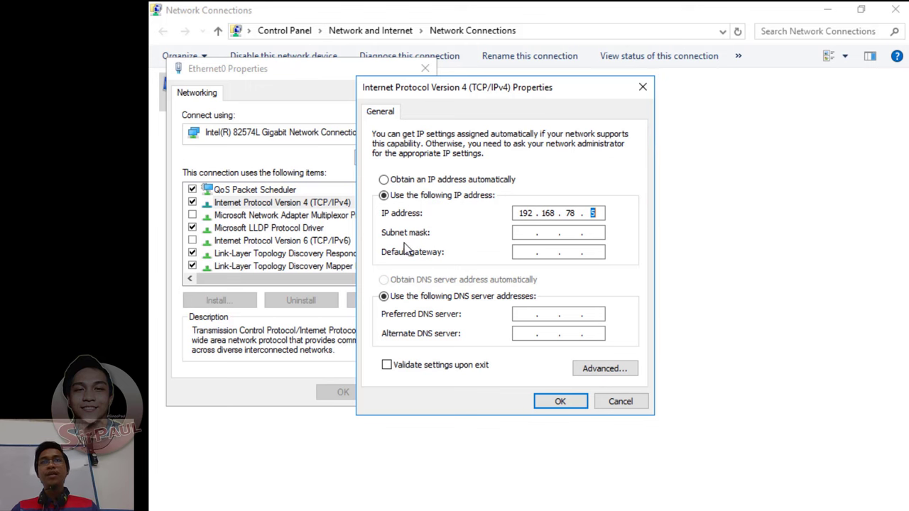
click(534, 232)
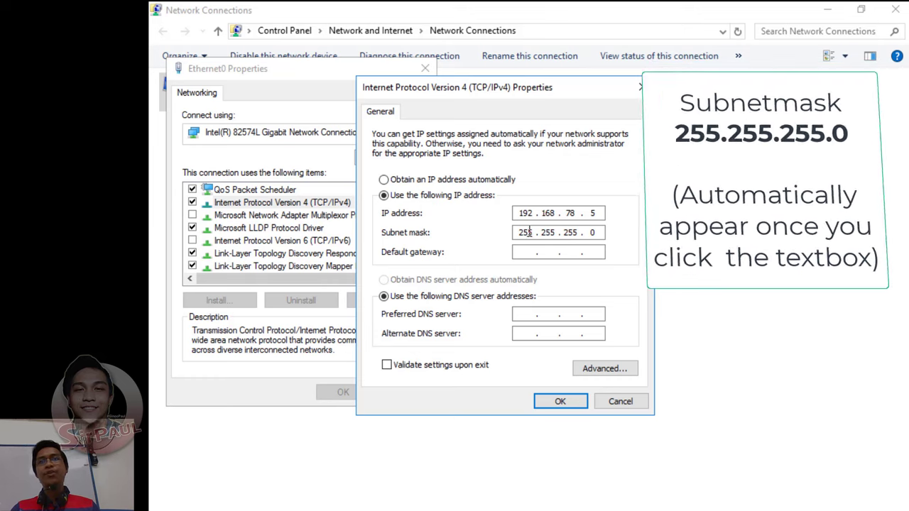
Bring up the Command Prompt, highlight the default gateway address in the ipconfig output, and minimize the window.
double_click(570, 232)
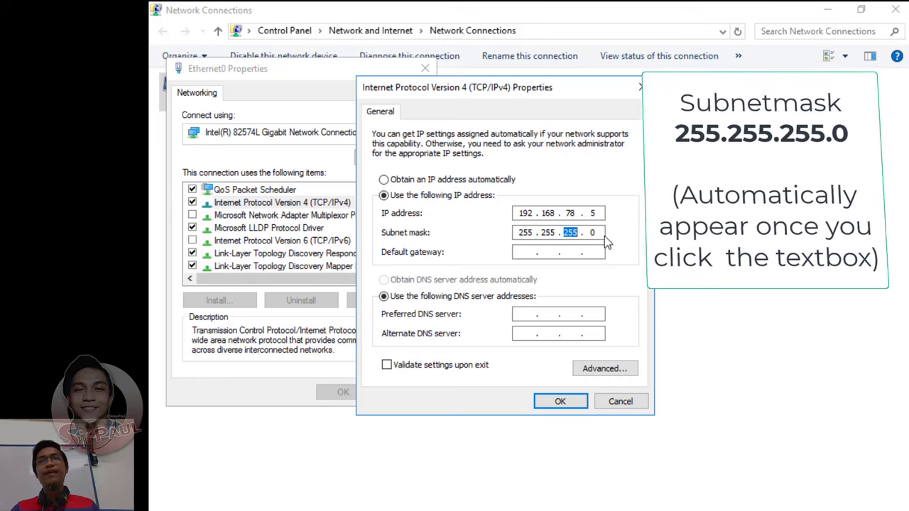
click(520, 252)
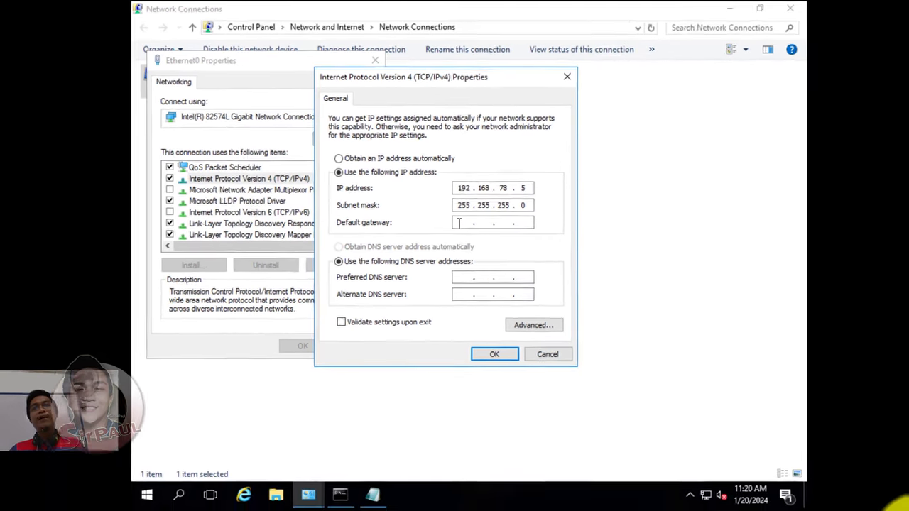
click(331, 483)
drag(527, 311, 449, 308)
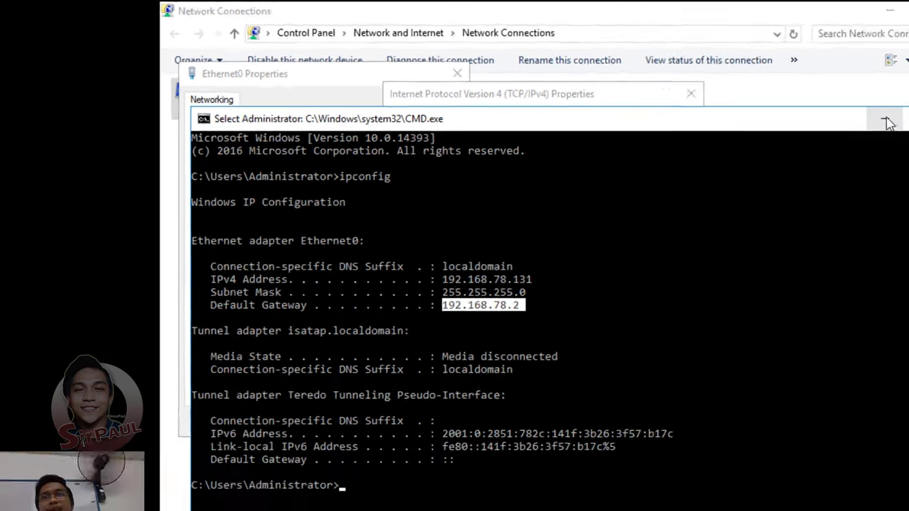
click(824, 111)
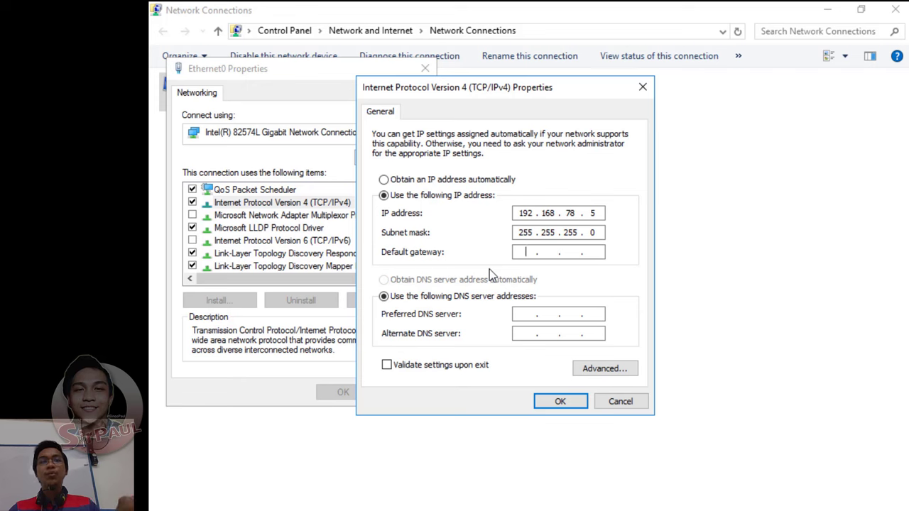
Set the default gateway to 192.168.78.2 in the IPv4 properties and highlight its last part.
text(192 . 168 . )
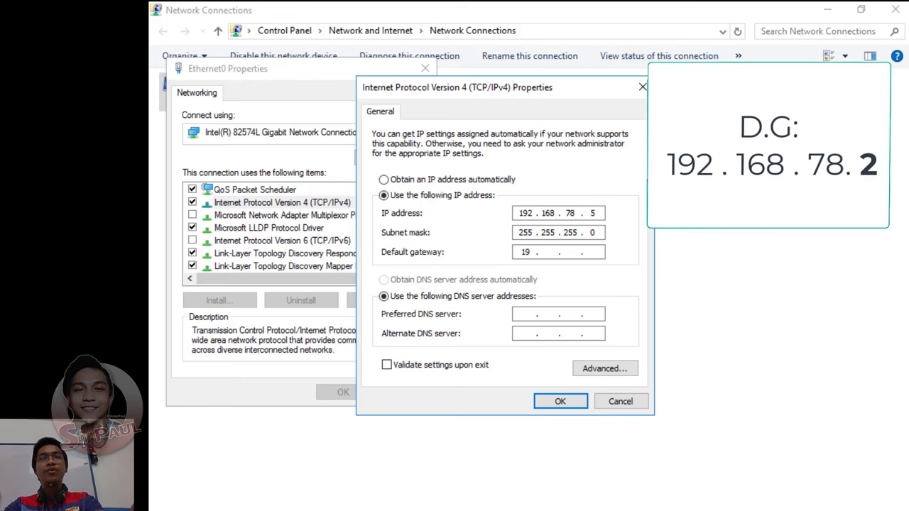
text(78 . 2)
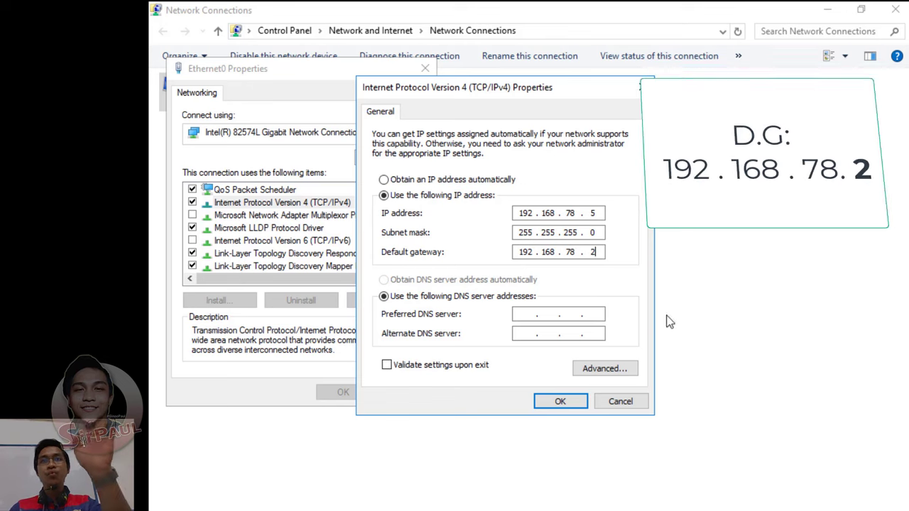
double_click(593, 252)
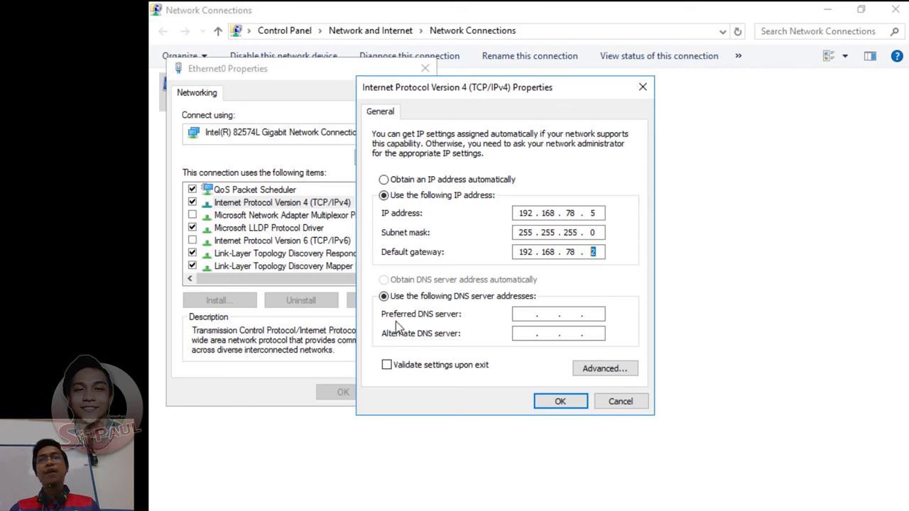
Set the preferred DNS server to 192.168.78.5, then save the IPv4 settings and close the Ethernet0 properties.
click(523, 314)
text(1)
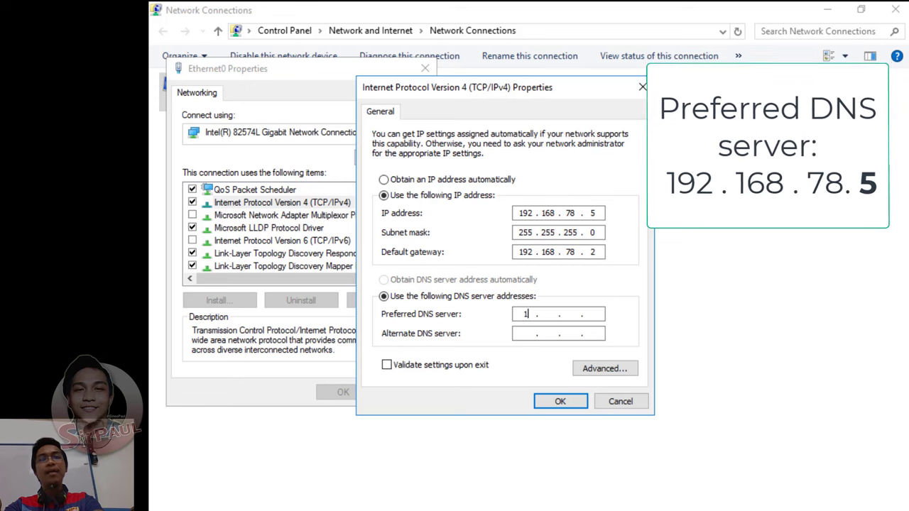
text(92 . 168 . )
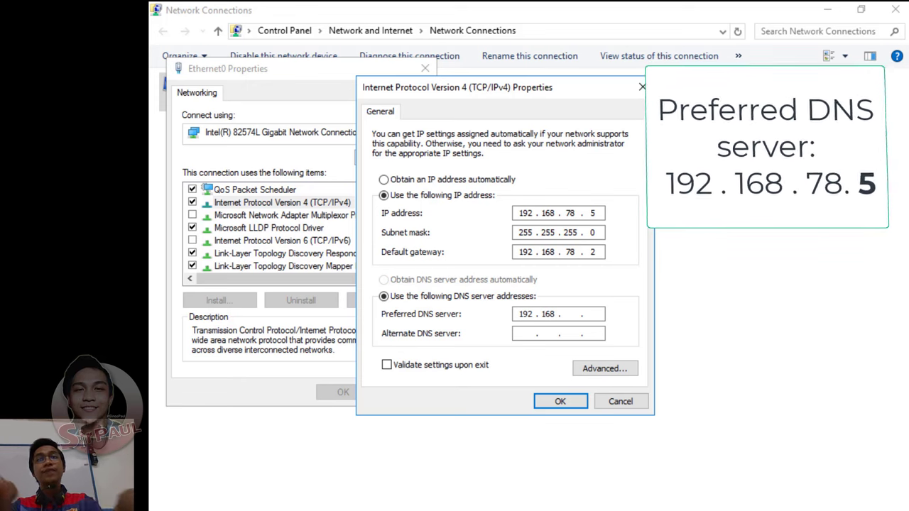
text(78 . 5)
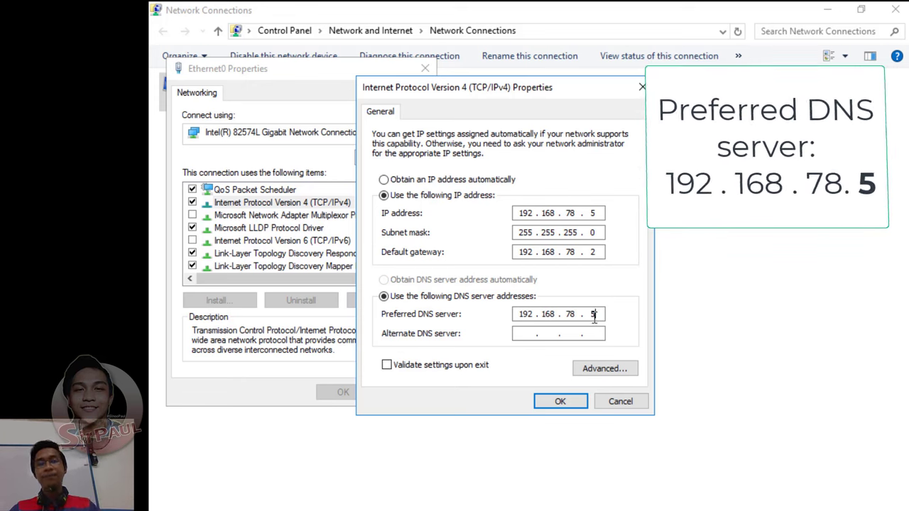
double_click(592, 314)
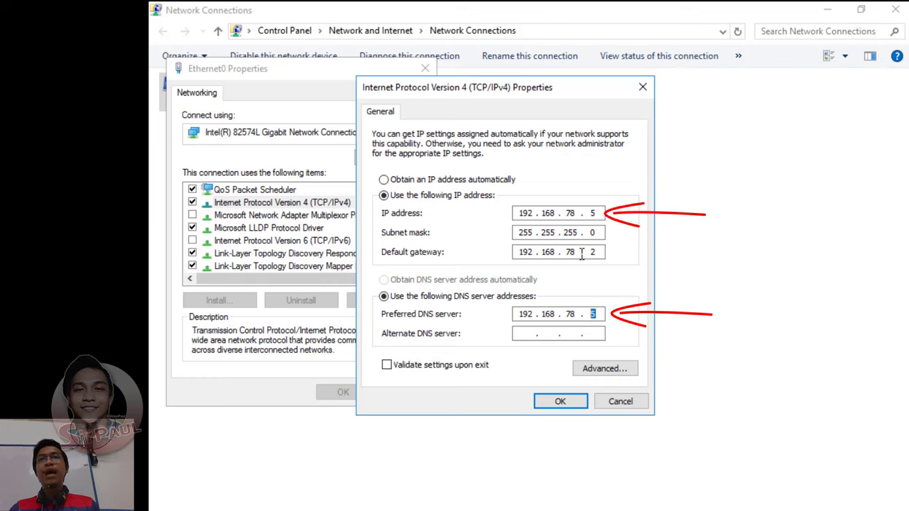
double_click(590, 213)
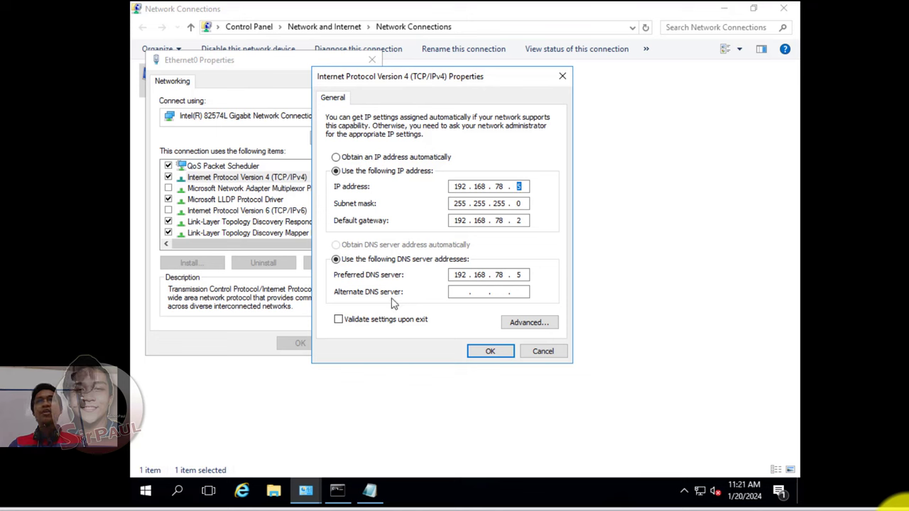
click(489, 352)
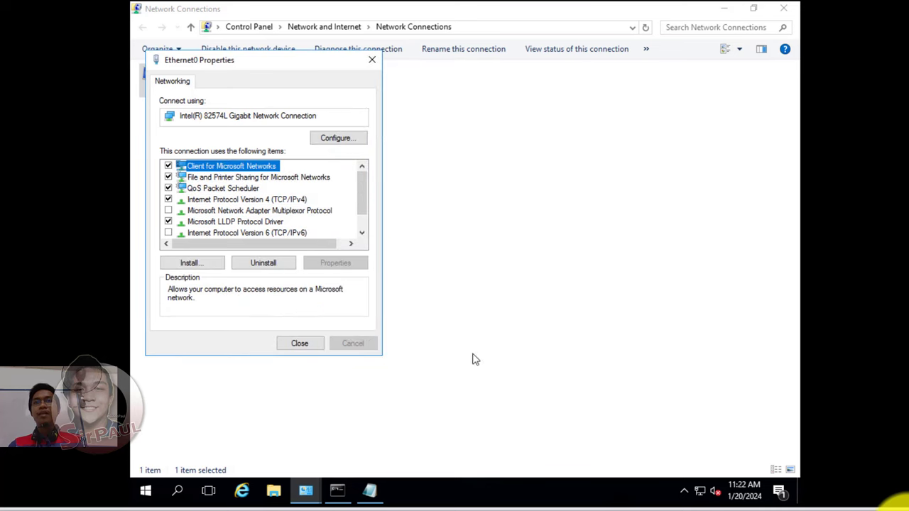
click(298, 343)
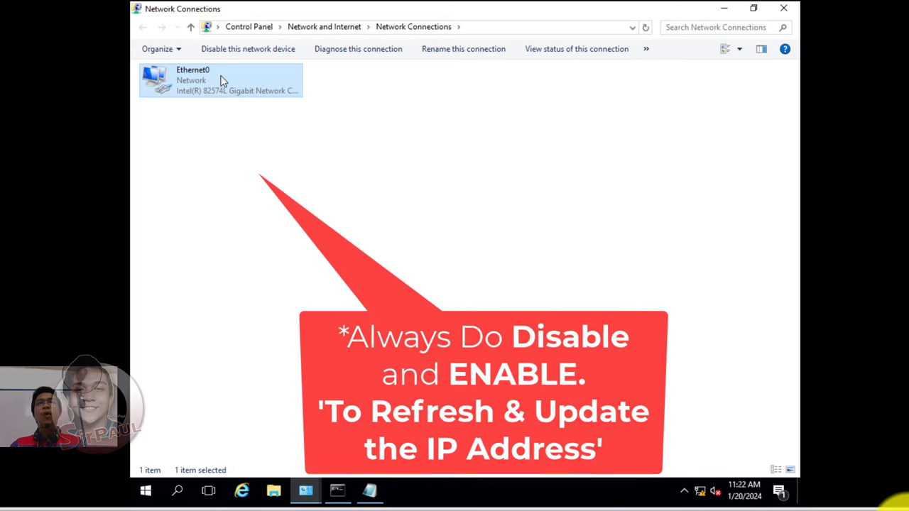
Disable and re-enable the Ethernet0 adapter to refresh its IP address.
right_click(222, 81)
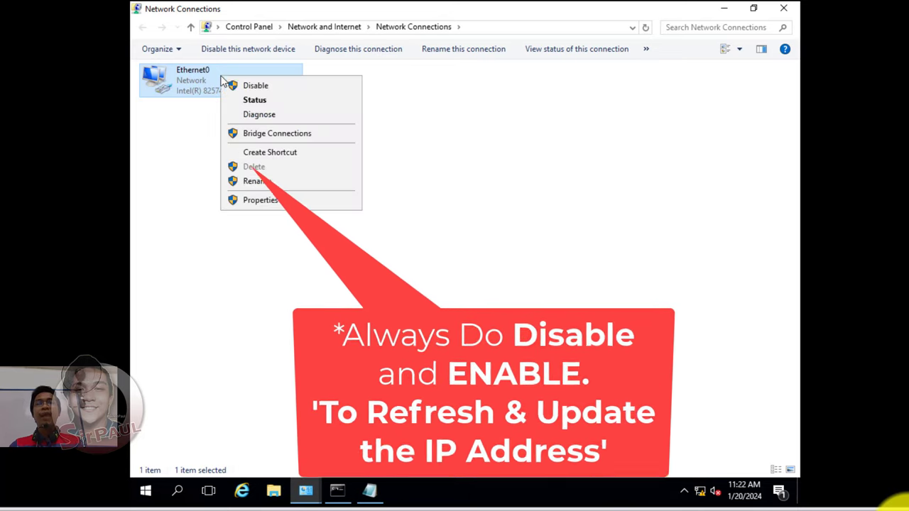
click(256, 86)
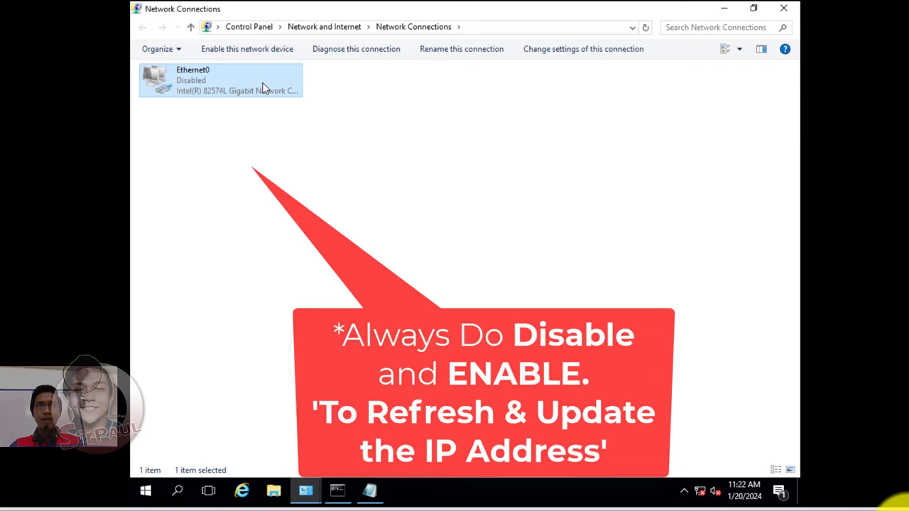
right_click(264, 87)
click(295, 95)
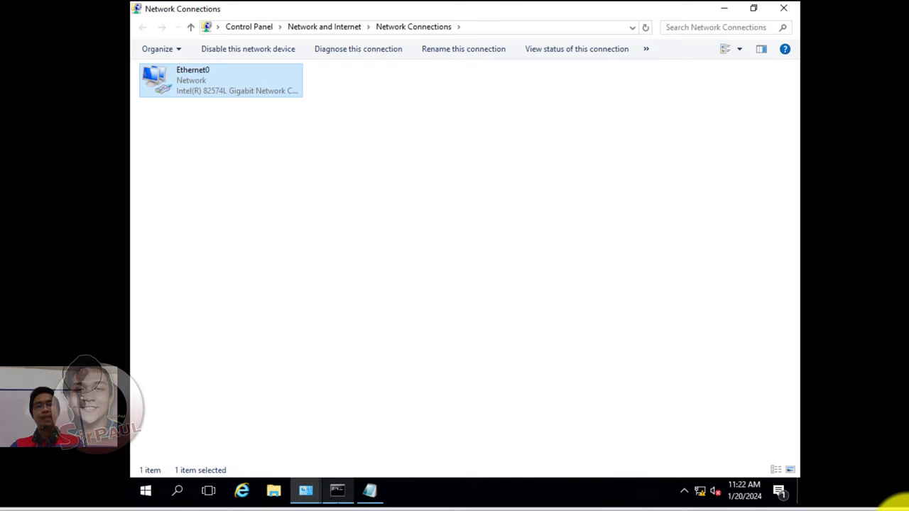
Bring the Command Prompt back up and examine the old IPv4 address, subnet mask and gateway, highlighting the last part of the IPv4 address.
click(337, 493)
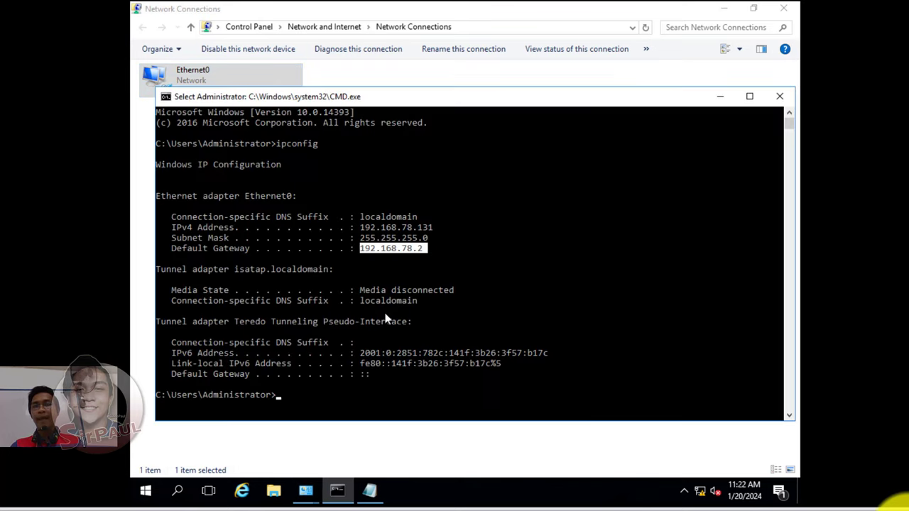
click(440, 250)
drag(437, 248, 188, 228)
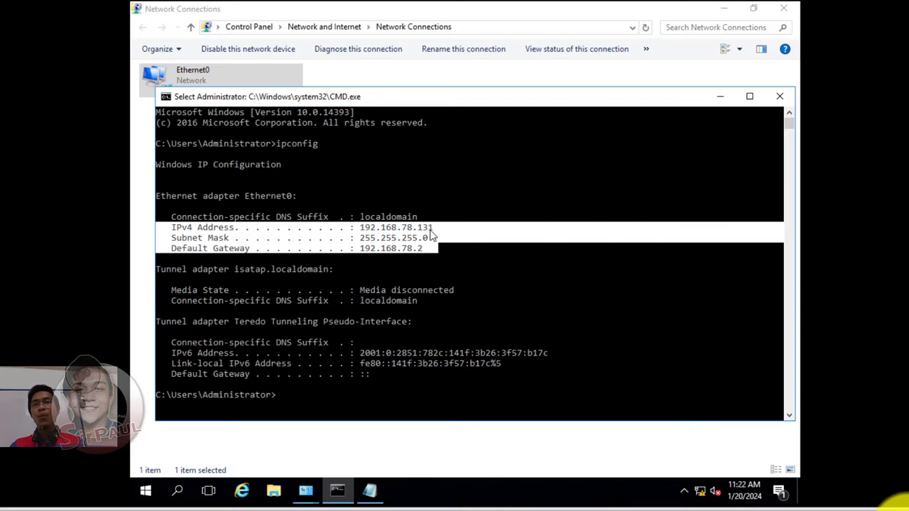
click(435, 228)
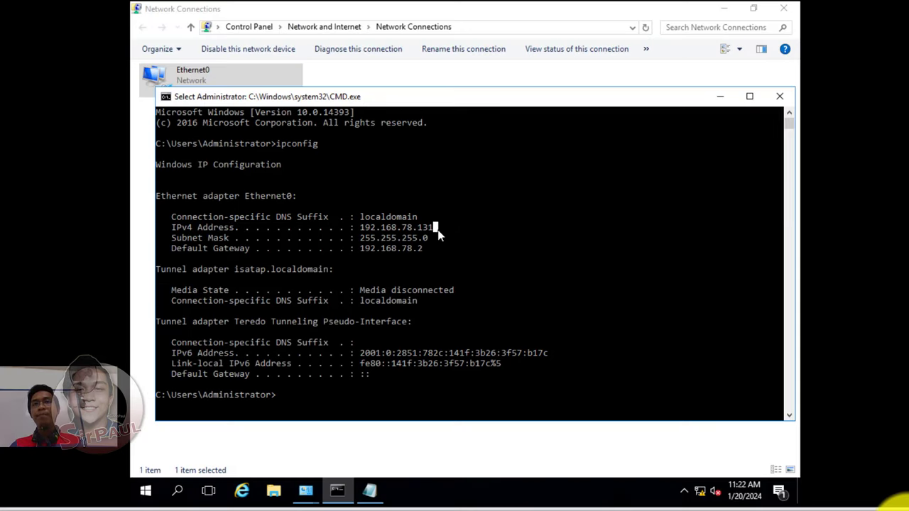
key(shift+Left)
key(shift+Left)
key(shift+Left)
key(shift+Left)
key(shift+Left)
key(shift+Left)
key(shift+Left)
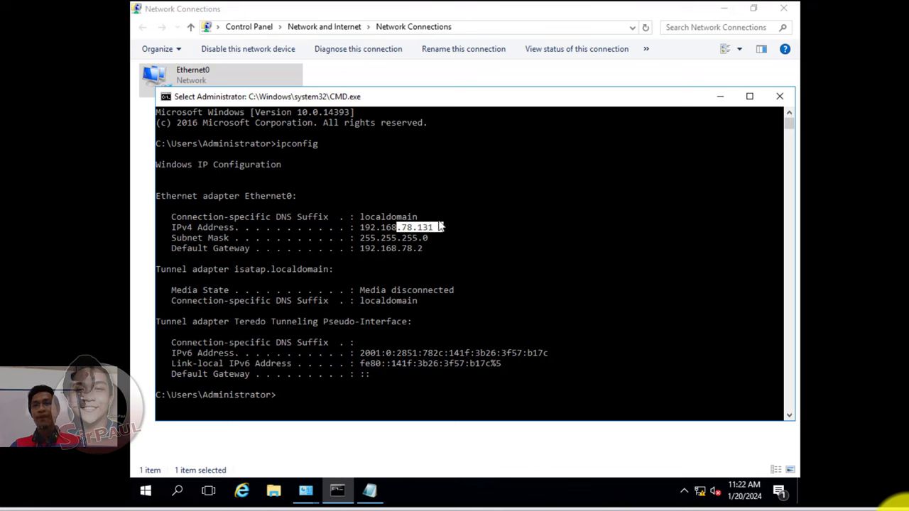
drag(439, 227, 418, 228)
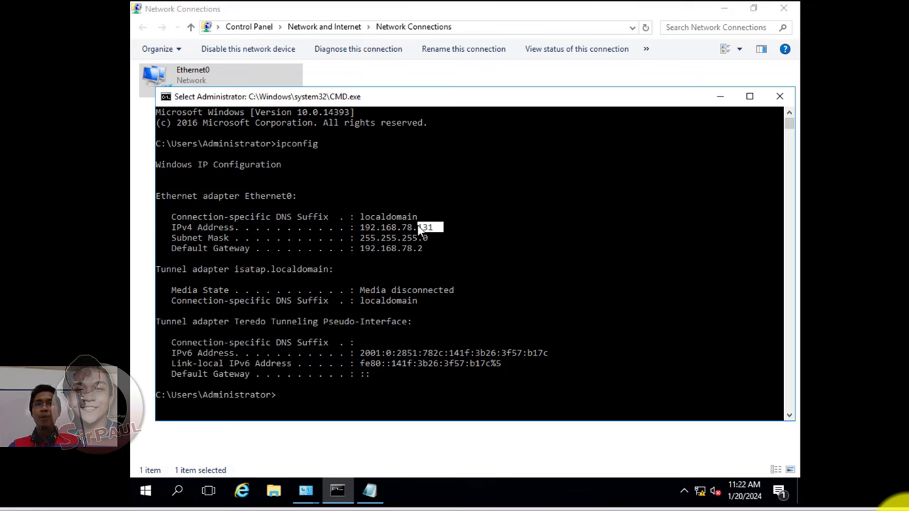
Run ipconfig again in a maximized Command Prompt to list the adapter's current addresses.
key(Return)
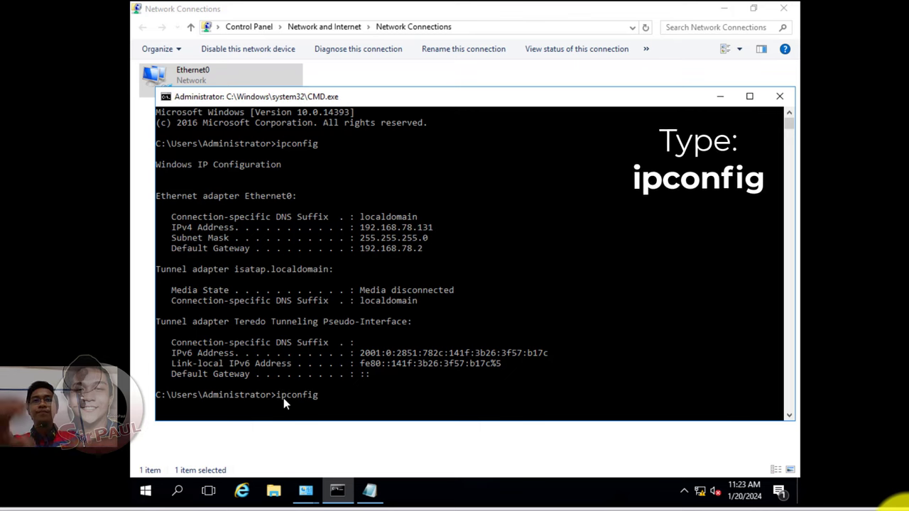
text(ipconfig)
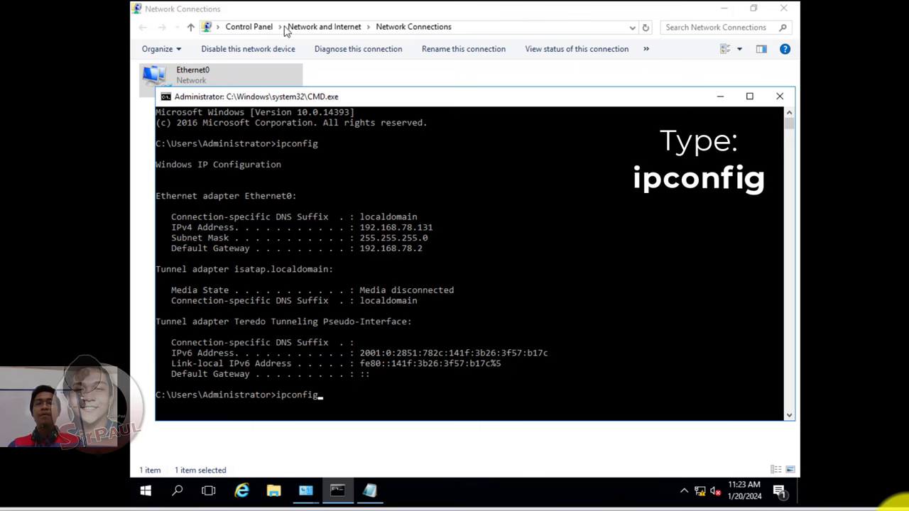
click(750, 97)
key(Return)
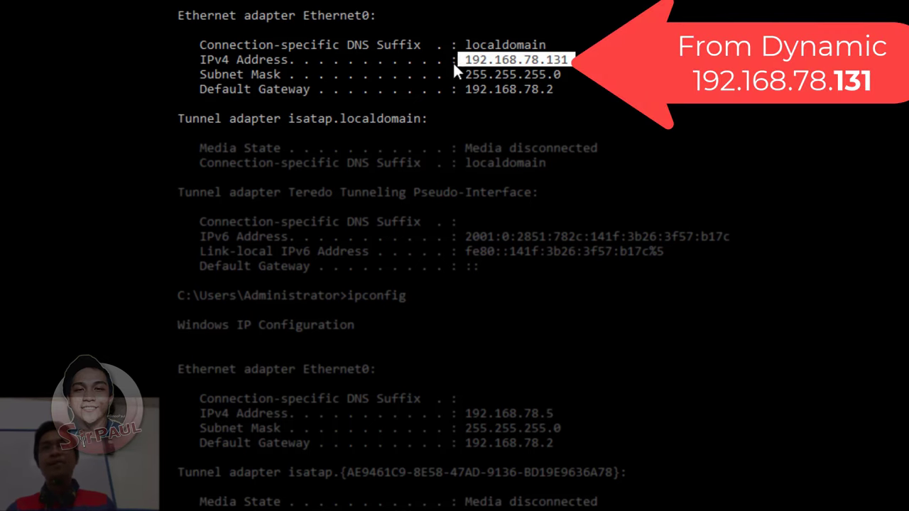
Compare the old dynamic IPv4 address with the new static one by highlighting each in the two ipconfig outputs.
drag(531, 63, 545, 63)
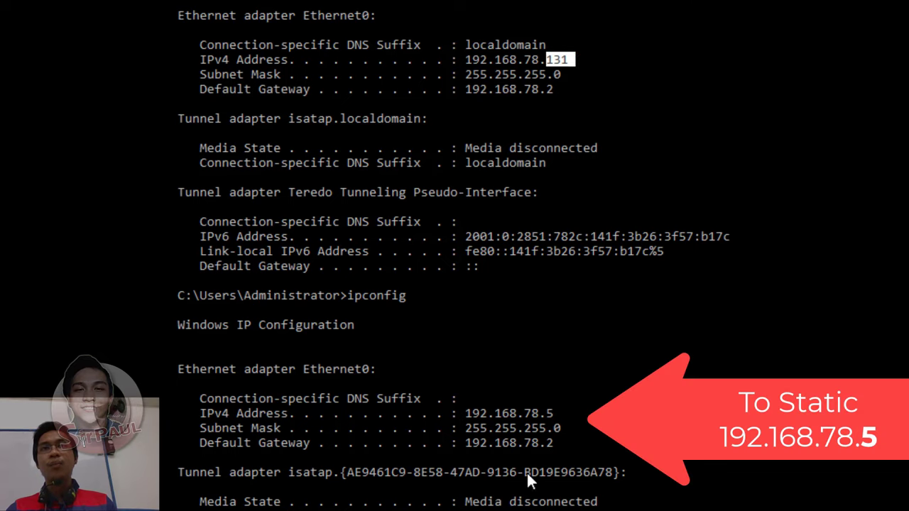
click(556, 412)
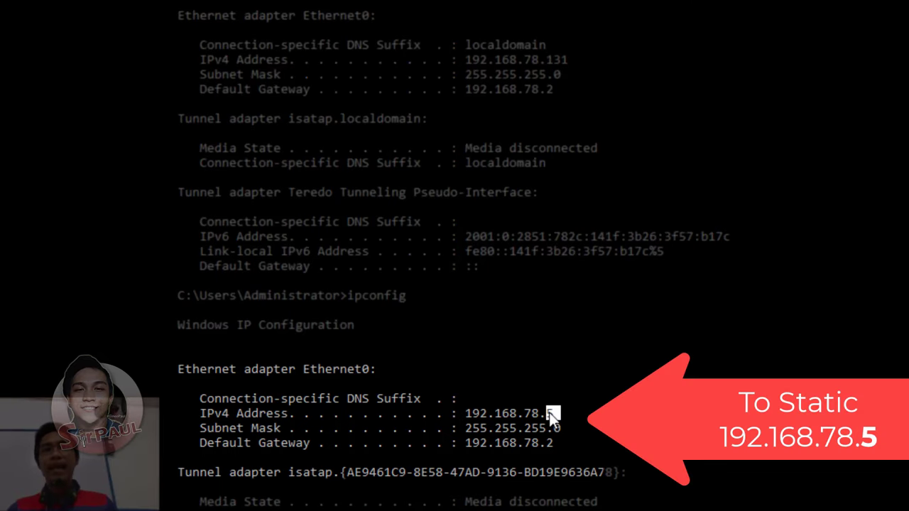
drag(549, 413, 520, 413)
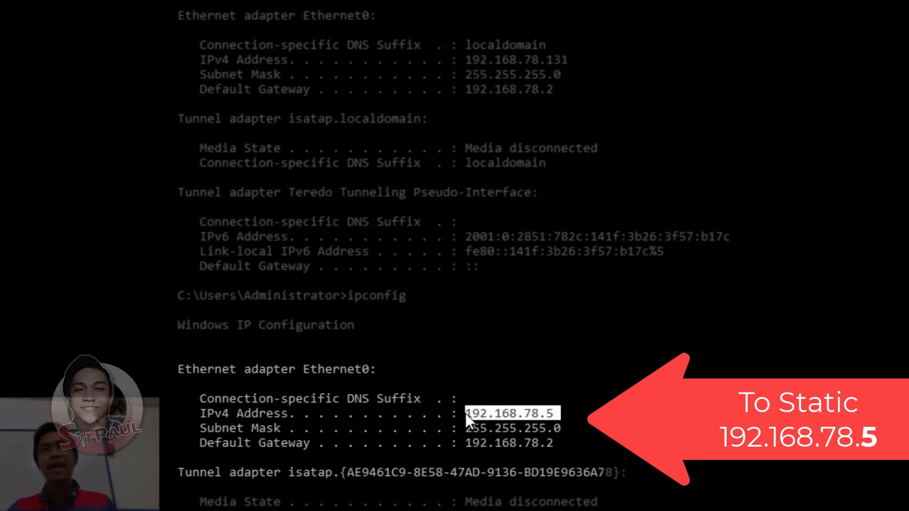
drag(465, 413, 225, 413)
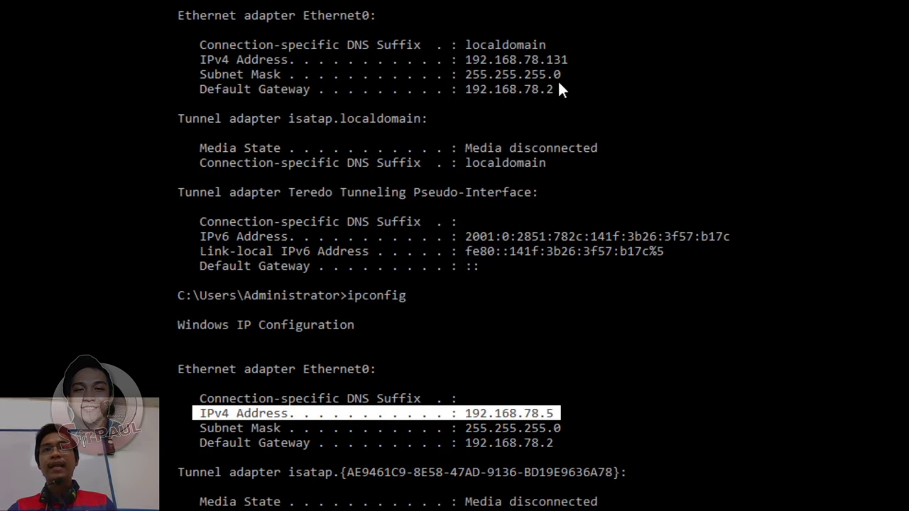
Compare the subnet mask and default gateway between the two ipconfig outputs by highlighting them in turn.
drag(560, 75, 519, 76)
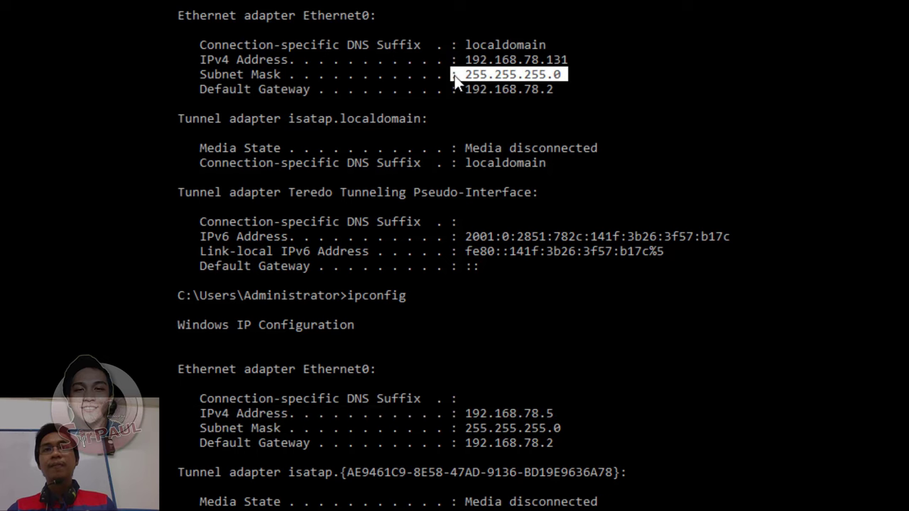
drag(560, 427, 459, 428)
drag(559, 88, 200, 89)
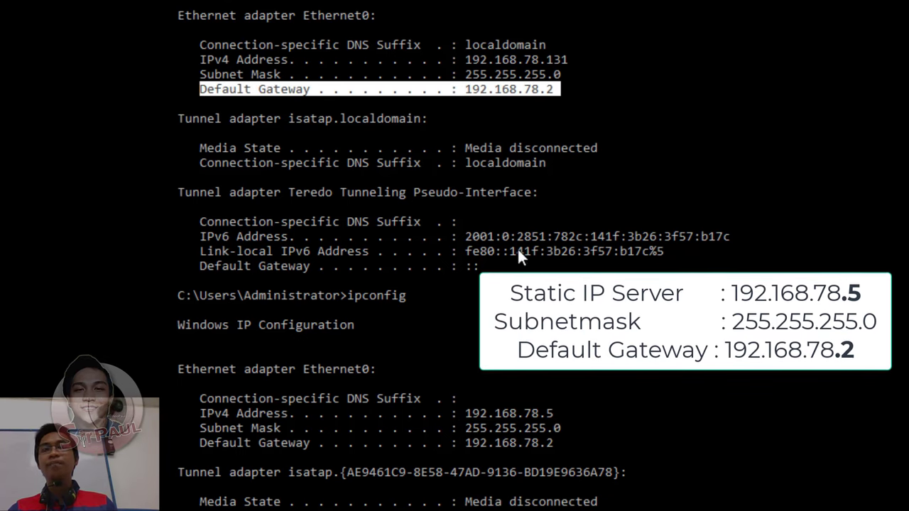
drag(557, 448, 200, 444)
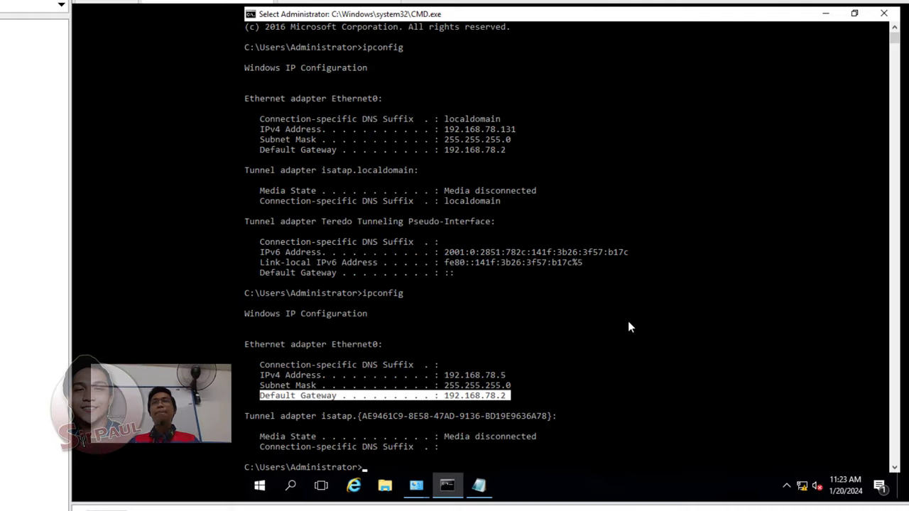
Close the Command Prompt and the Network Connections window.
scroll(594, 386, down, 3)
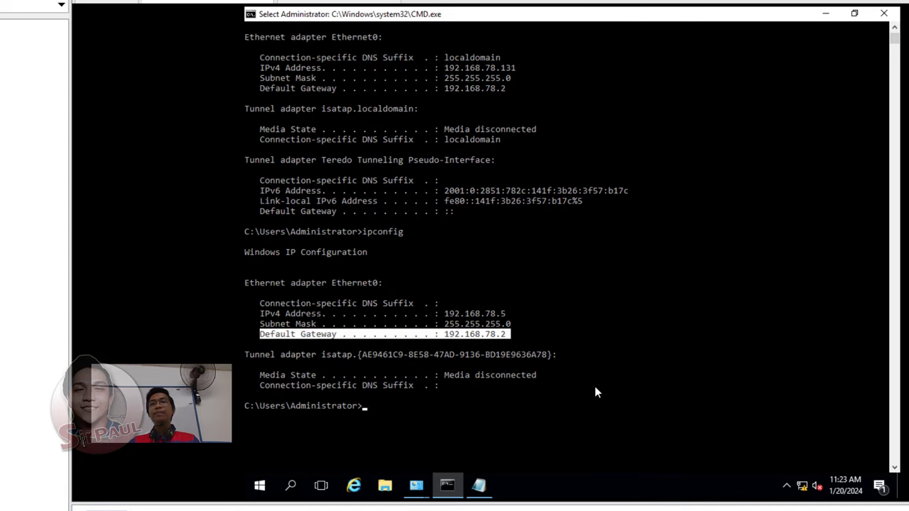
click(883, 14)
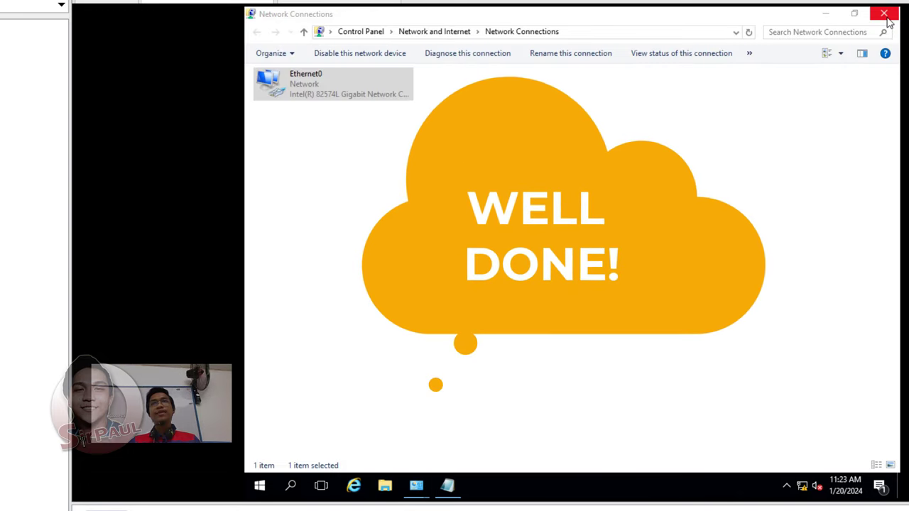
click(884, 15)
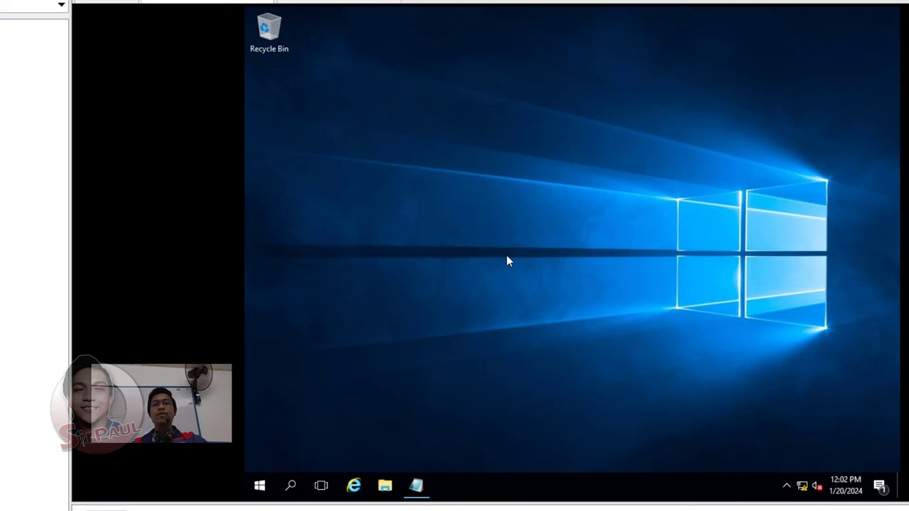
Open a Command Prompt on the server and run ipconfig to list its network addresses.
key(super+r)
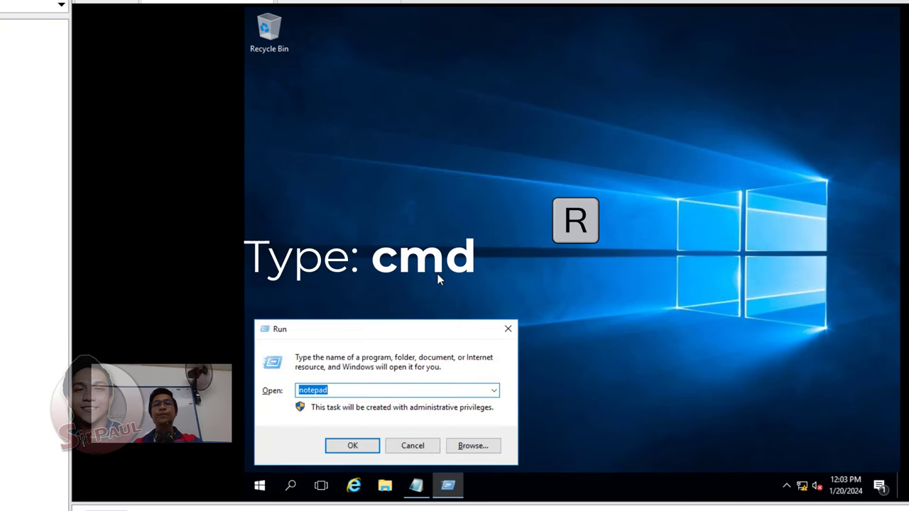
text(cmd)
key(Return)
text(i)
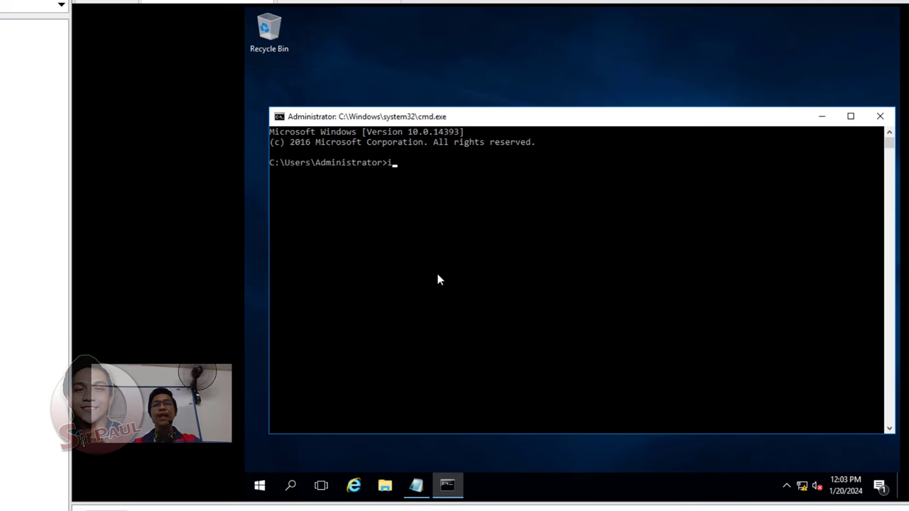
text(pconfig)
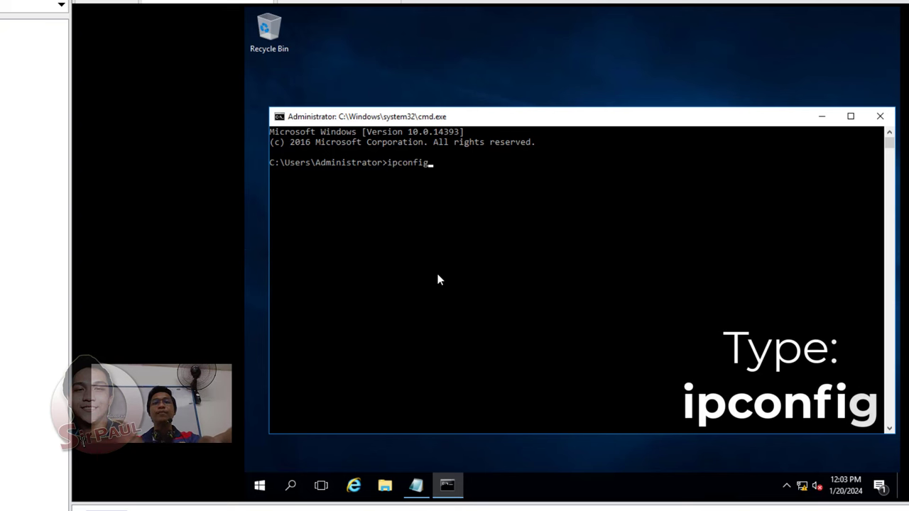
key(Return)
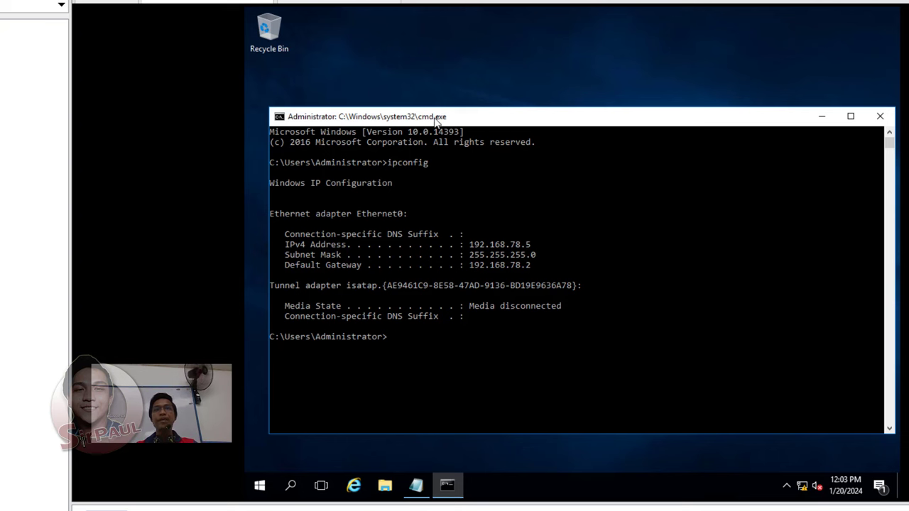
Ping the server's own address 192.168.78.5 and highlight the packet-loss percentage in the statistics.
drag(437, 121, 435, 111)
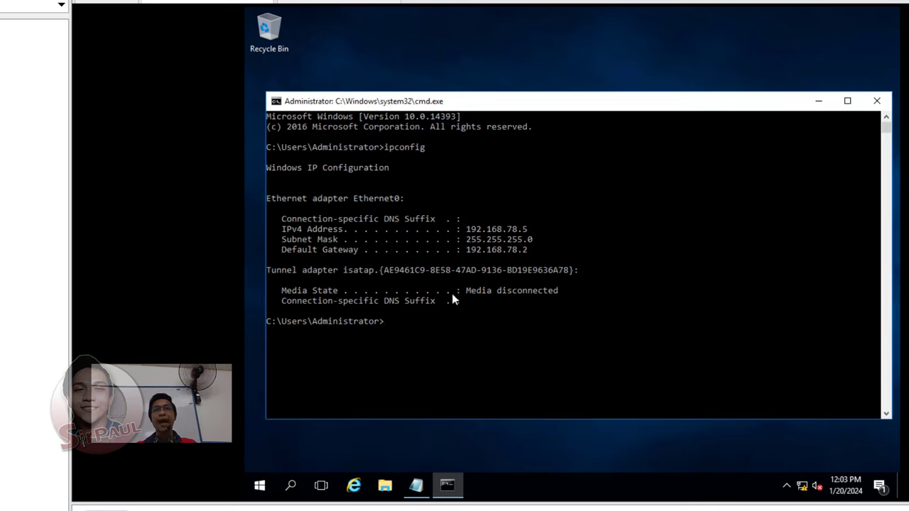
click(452, 331)
text(ping)
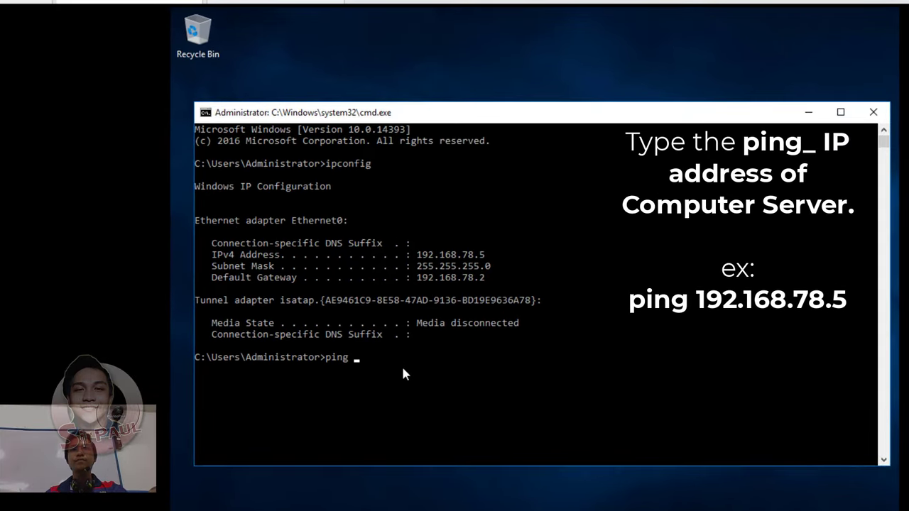
text( 192)
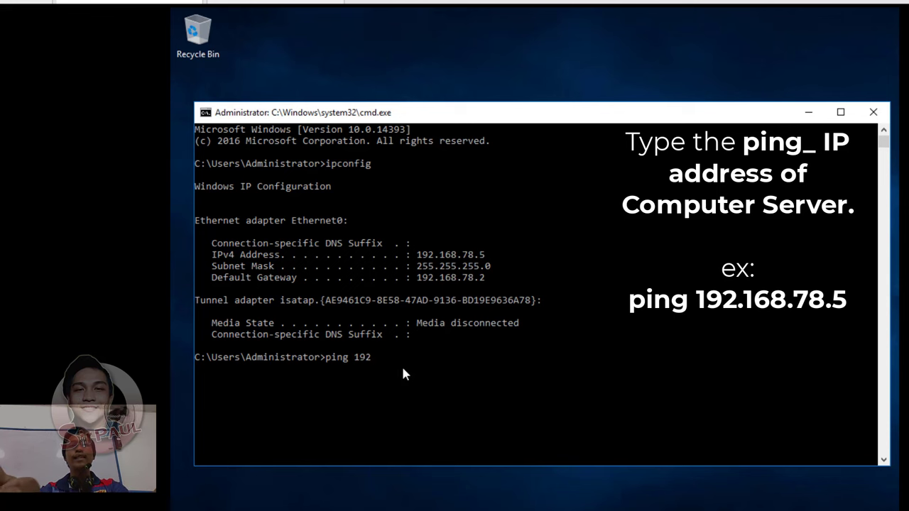
text(.168.)
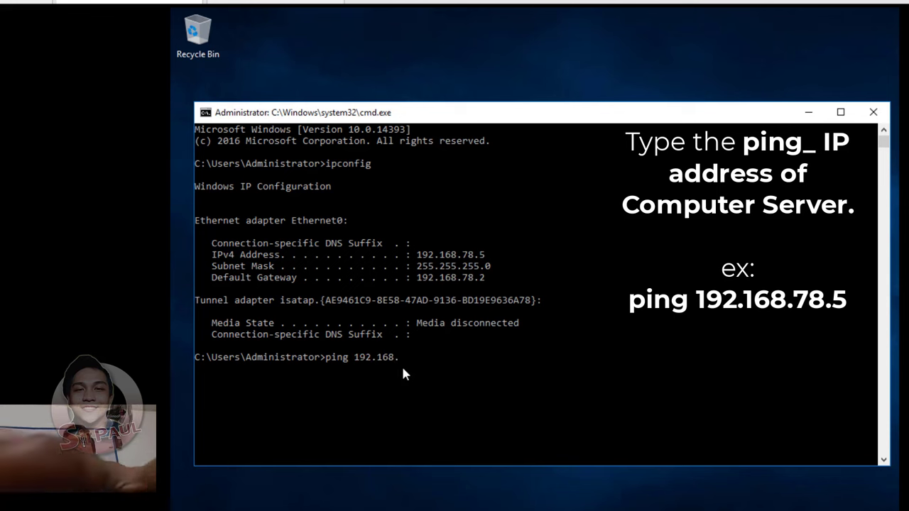
text(78.5)
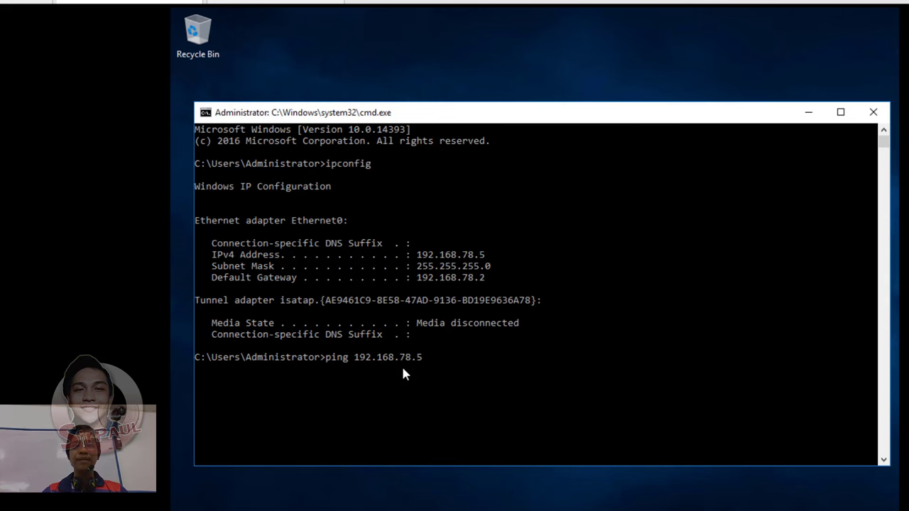
key(Return)
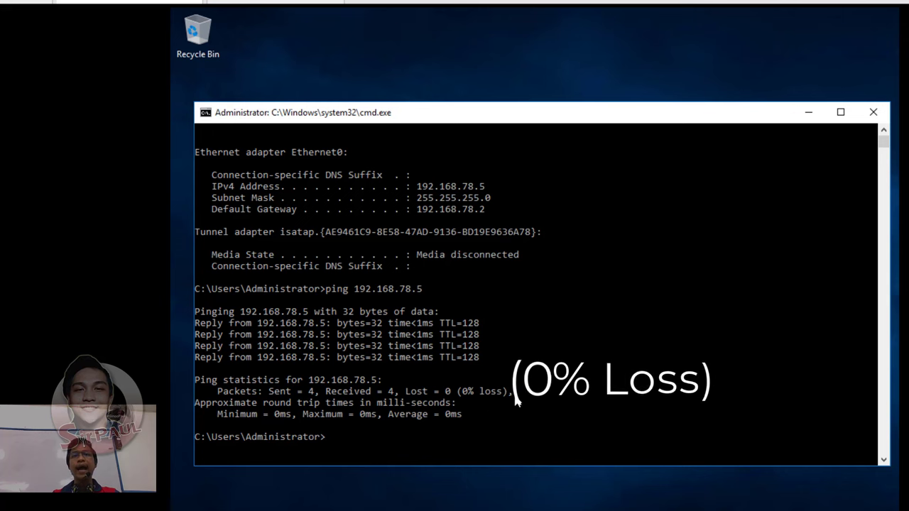
drag(457, 390, 502, 393)
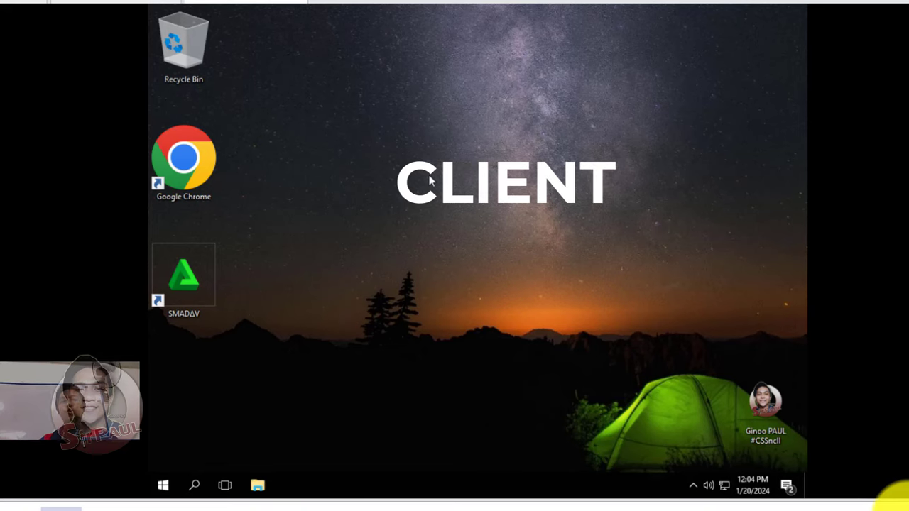
Open a Command Prompt on the client computer and run ipconfig to list its network addresses.
key(super+r)
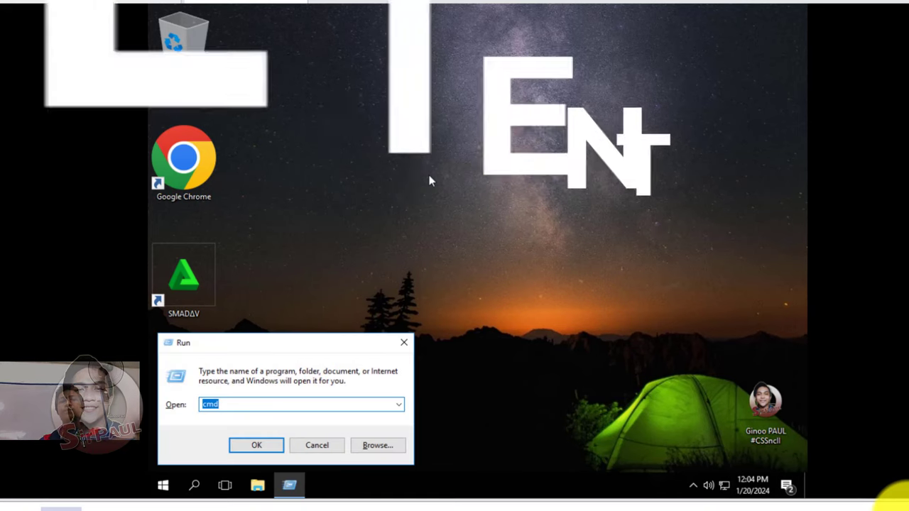
key(Return)
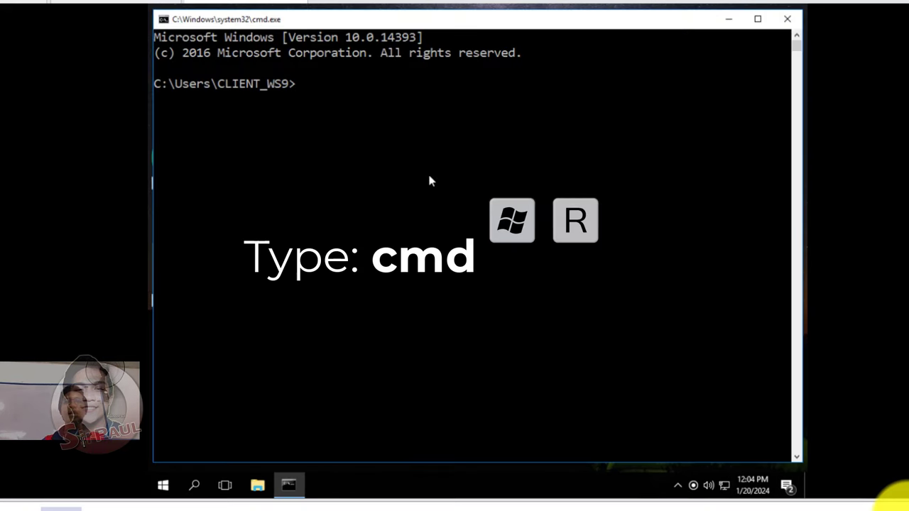
text(ipconfig)
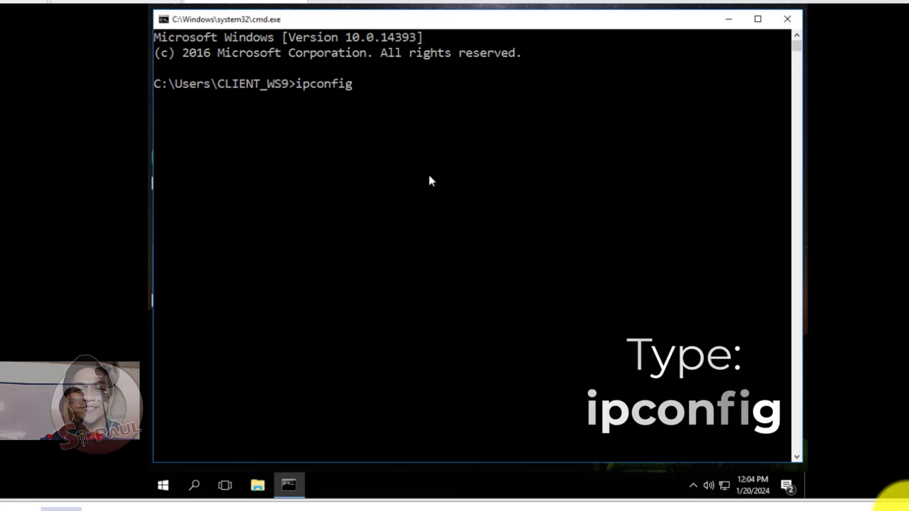
key(Return)
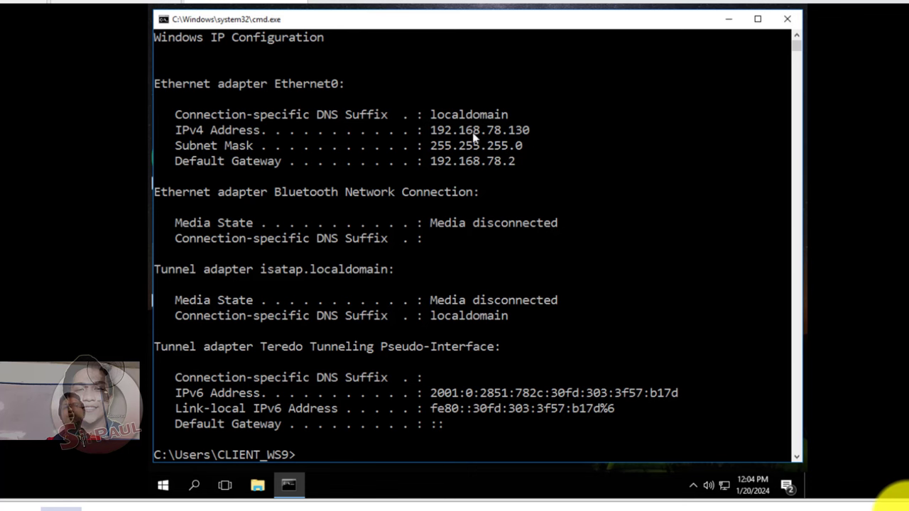
Highlight the client's Ethernet0 IPv4 address in the ipconfig output.
drag(431, 130, 526, 135)
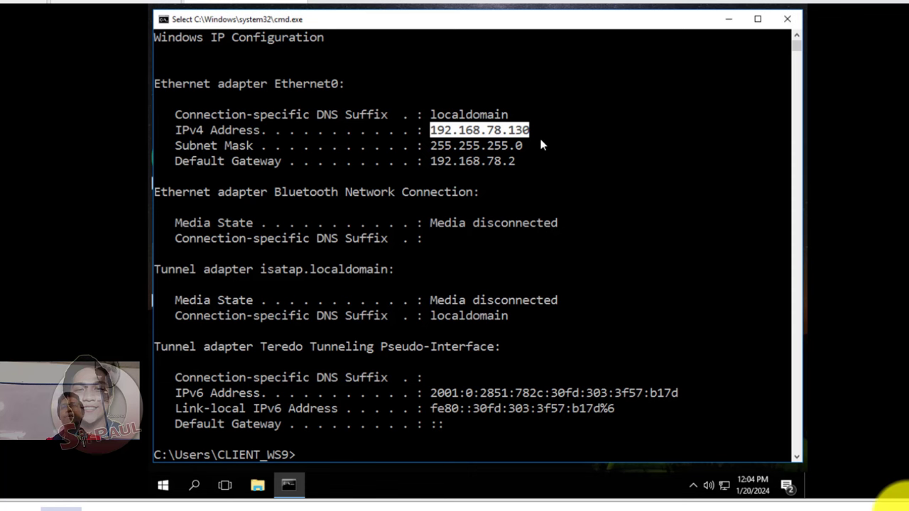
click(320, 455)
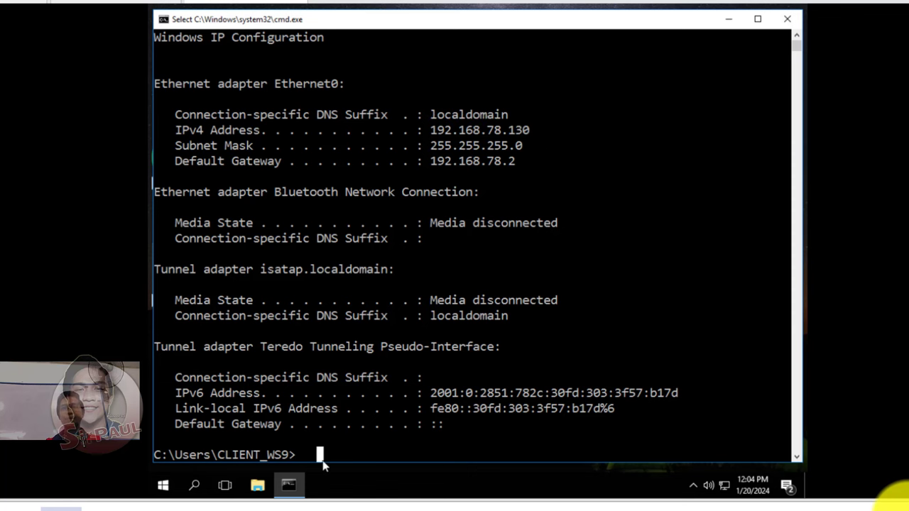
scroll(329, 455, down, 2)
scroll(305, 403, up, 1)
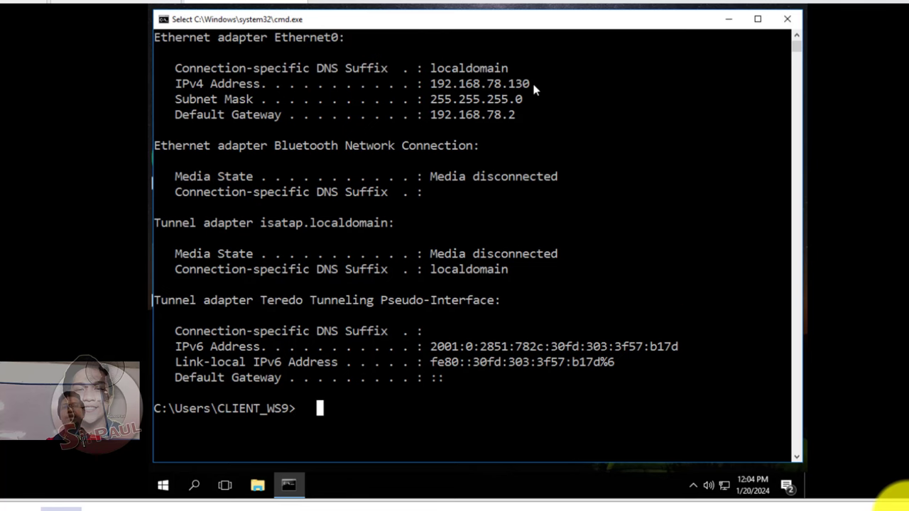
drag(531, 83, 438, 84)
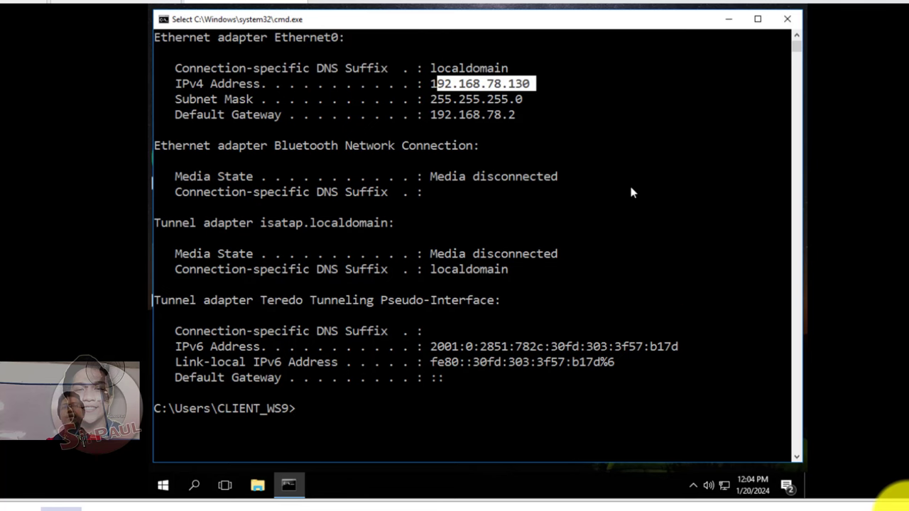
Enter the command ping 192.168.78.130 without running it, and compare its ending with the listed IPv4 address by highlighting both.
text(ping )
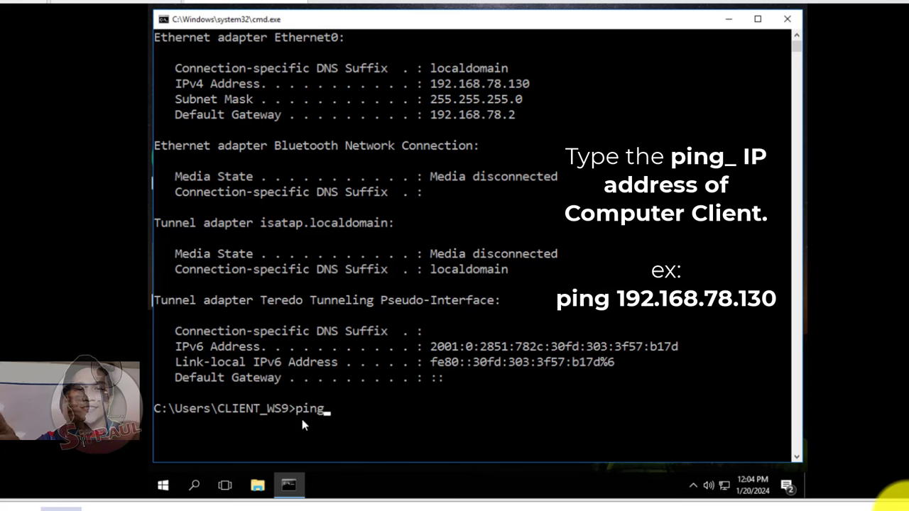
text(192)
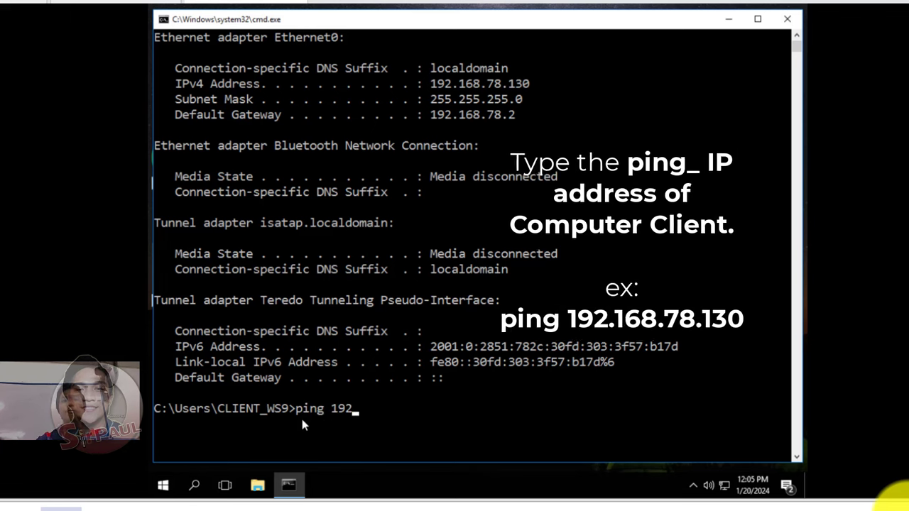
text(.168)
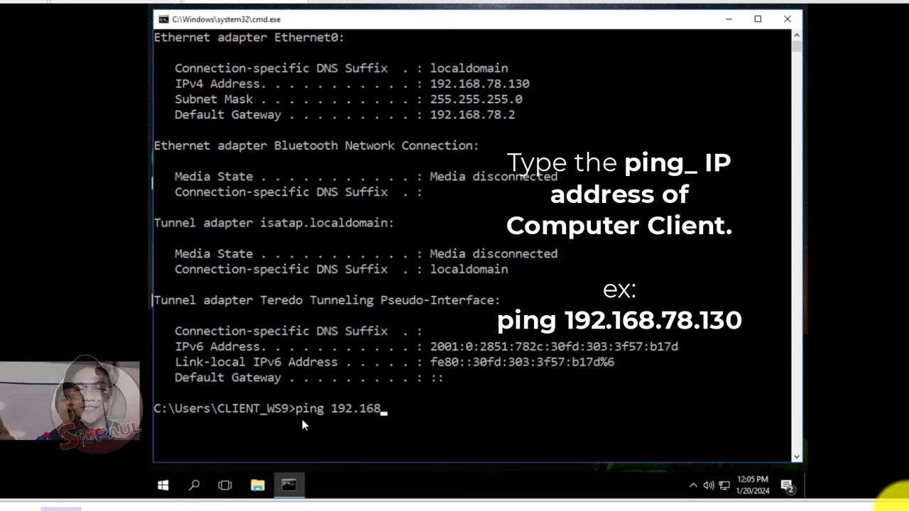
text(.78)
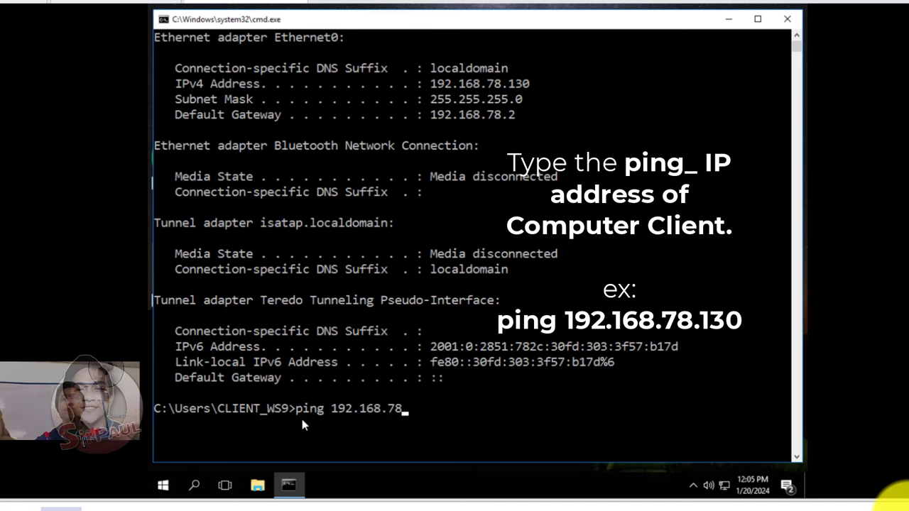
text(.130)
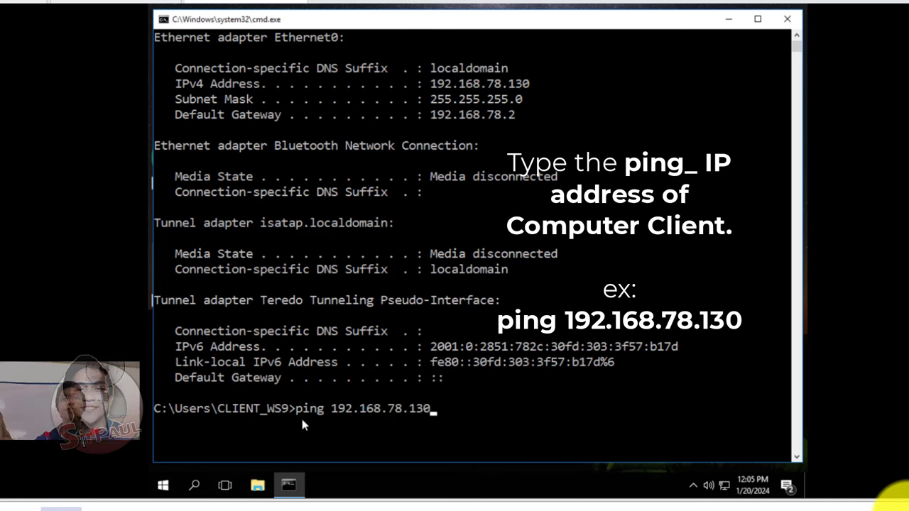
drag(436, 410, 402, 410)
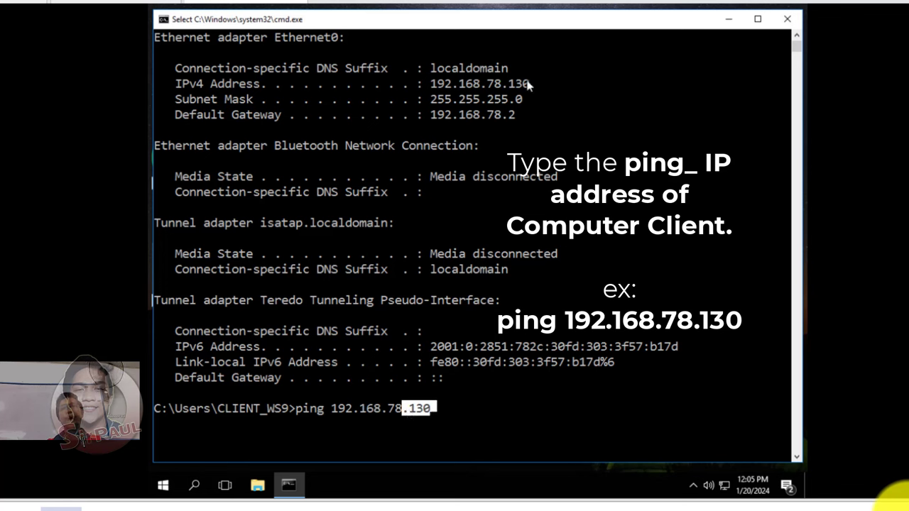
drag(528, 85, 488, 84)
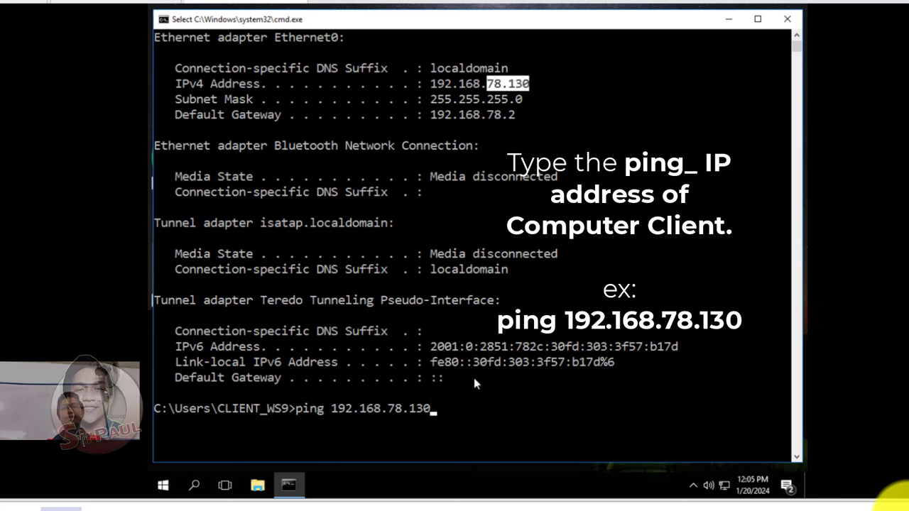
Shorten the ping target to 192.168.78.13, run the command and highlight the packet-loss percentage.
click(437, 411)
key(BackSpace)
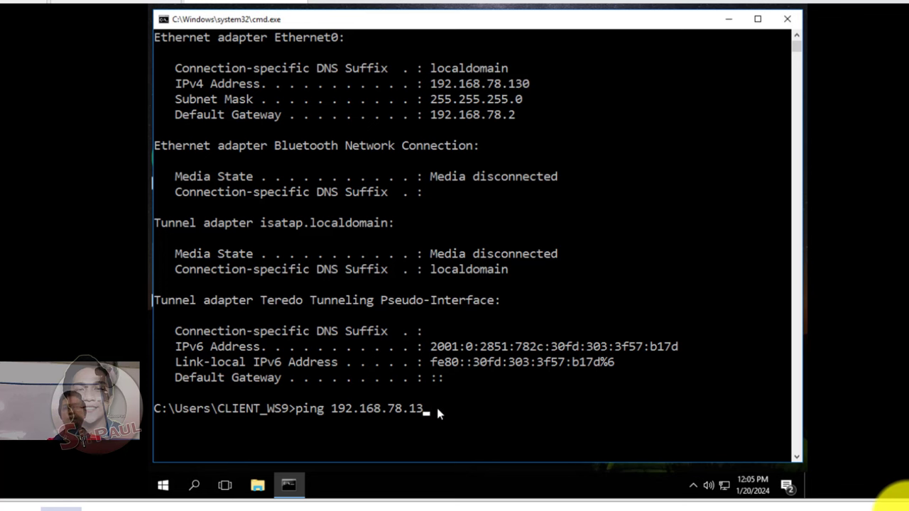
key(Return)
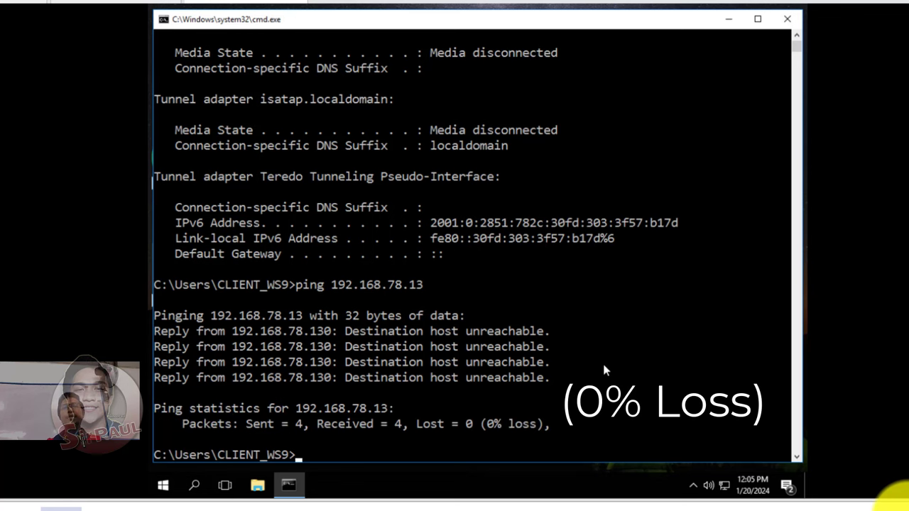
scroll(602, 370, down, 1)
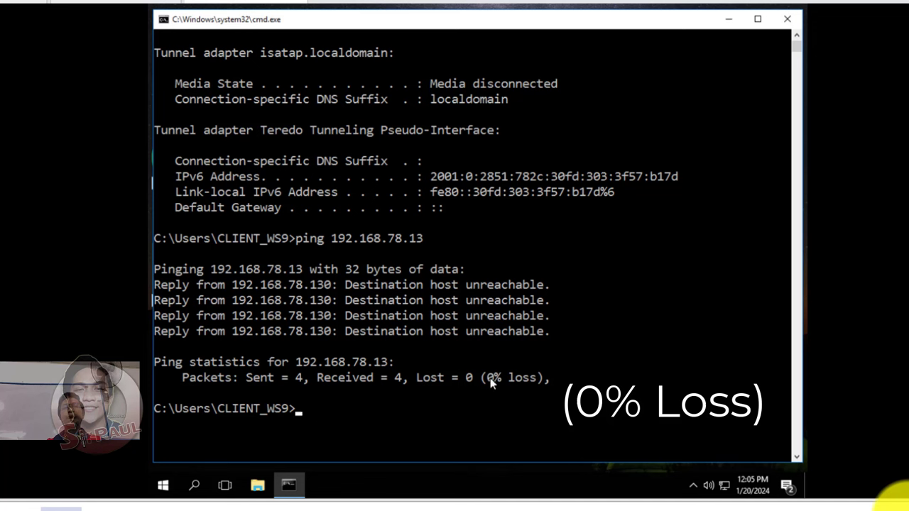
drag(488, 378, 534, 381)
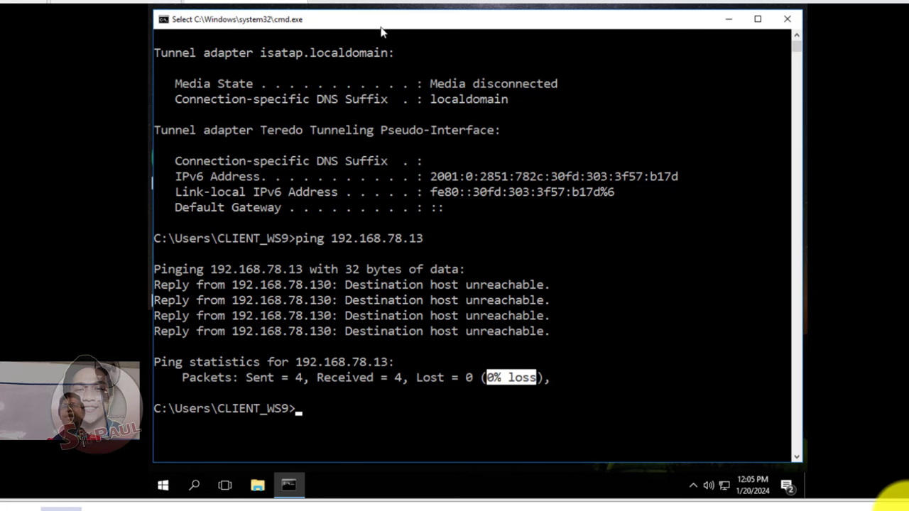
drag(370, 28, 367, 26)
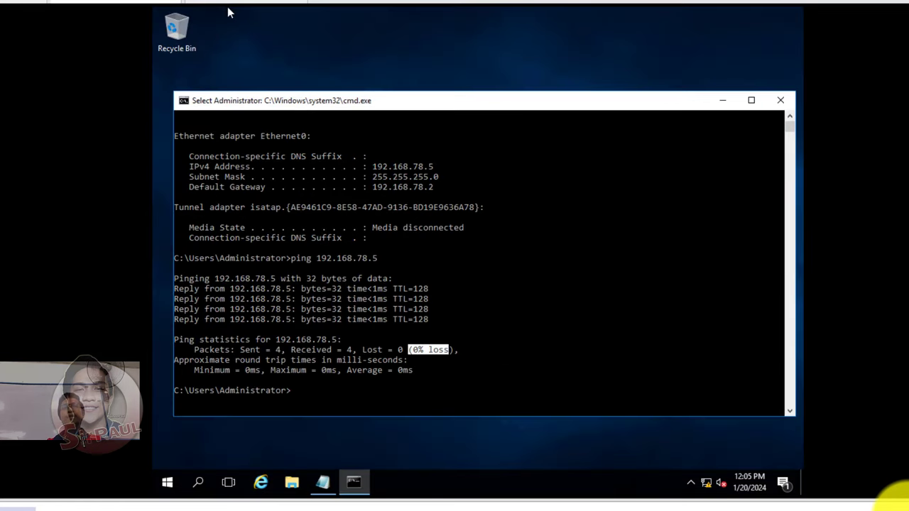
Enlarge the text in the server's Command Prompt and move its window higher on the desktop, with the empty prompt in view.
ctrl+scroll(497, 108, up, 3)
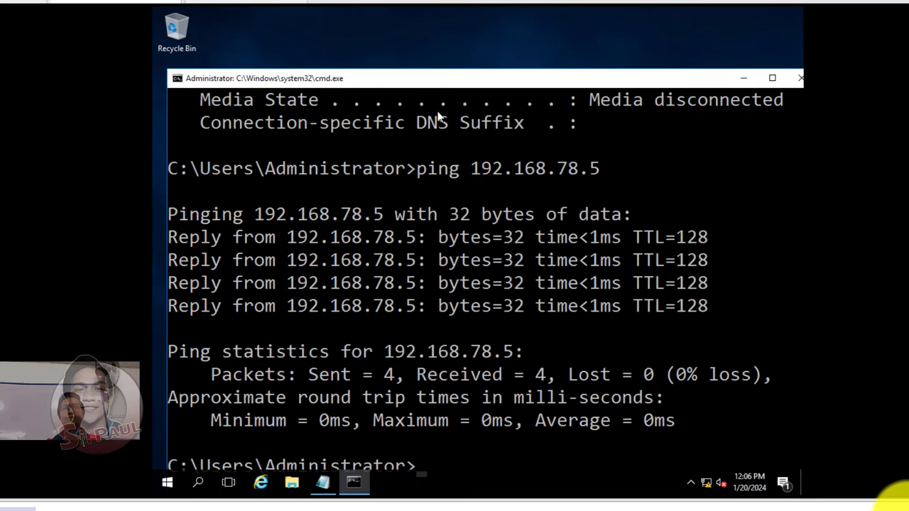
scroll(443, 156, down, 4)
scroll(448, 194, up, 2)
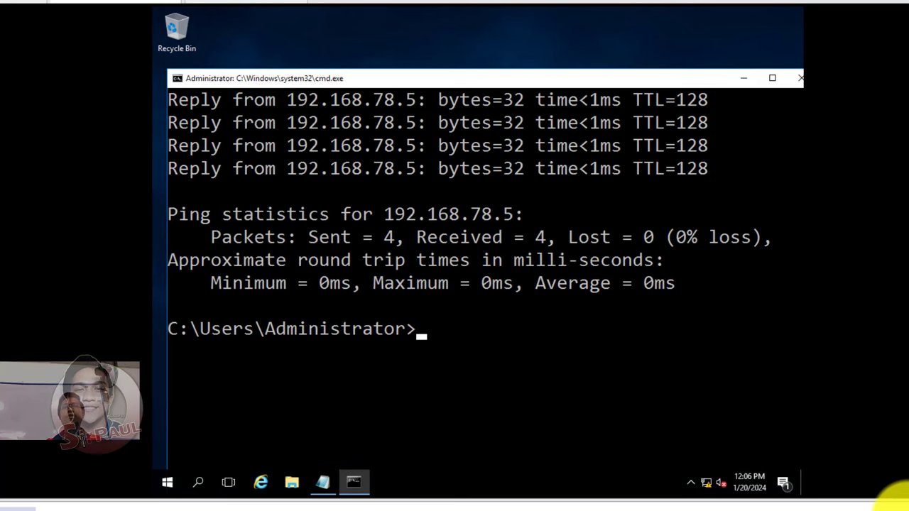
drag(518, 84, 507, 45)
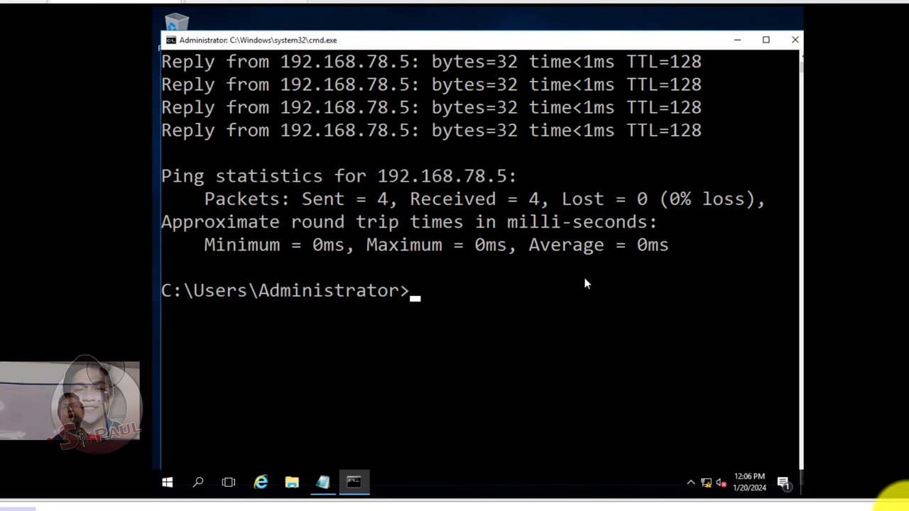
scroll(446, 296, down, 1)
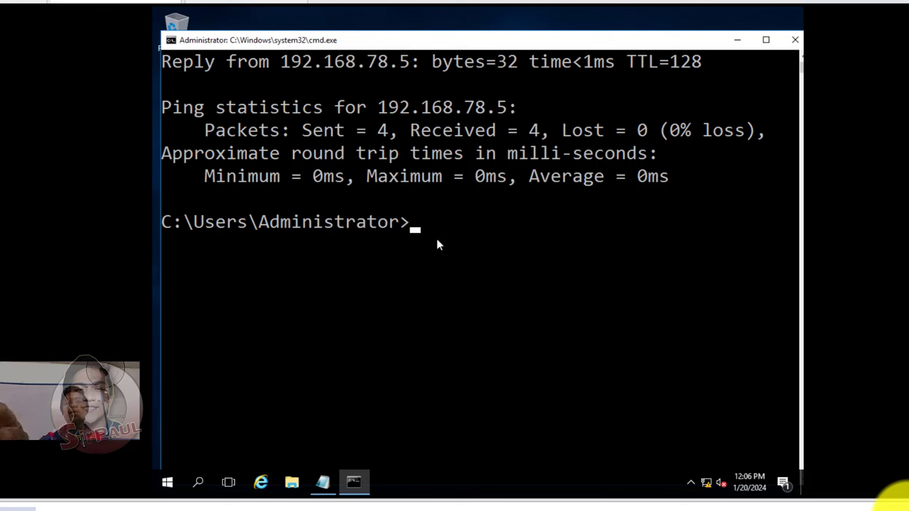
Ping 192.168.78.130 from the server's Command Prompt, checking the address ending against the IPv4 address in the client's ipconfig output.
text(i)
key(BackSpace)
text(pi)
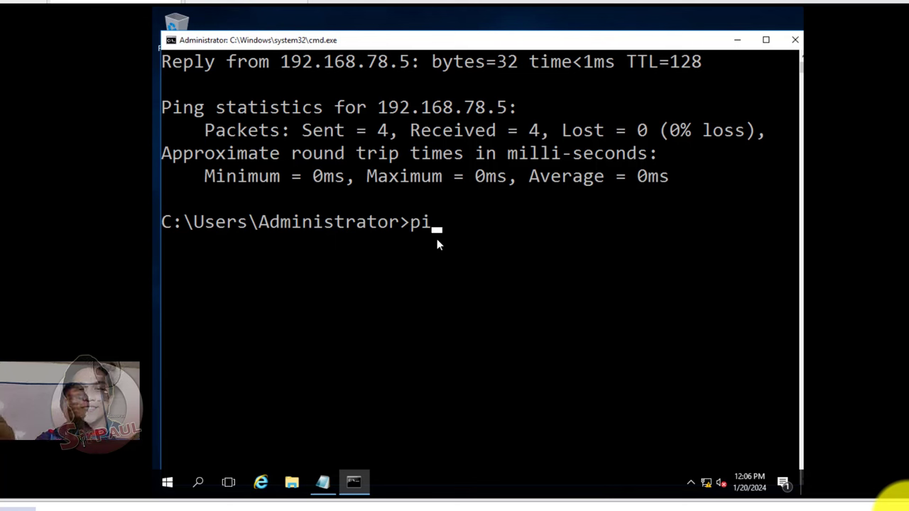
text(ng 192.1)
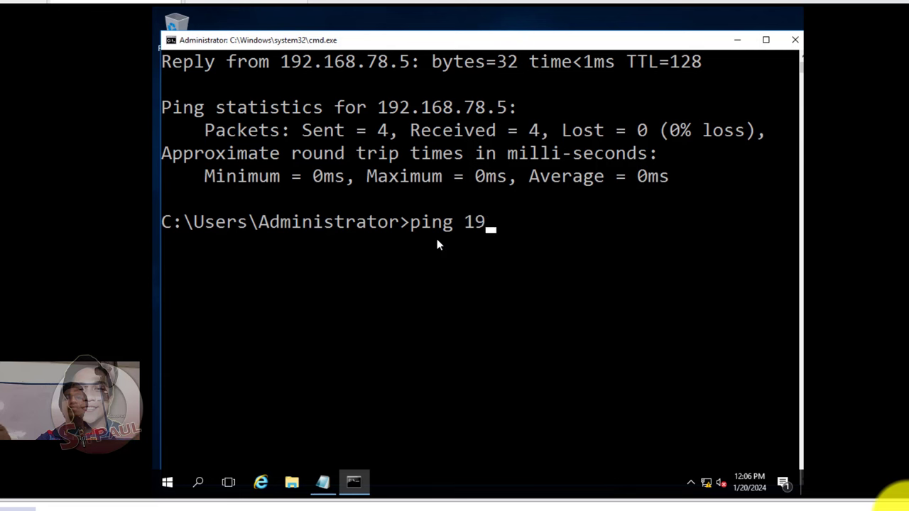
text(68.78.13)
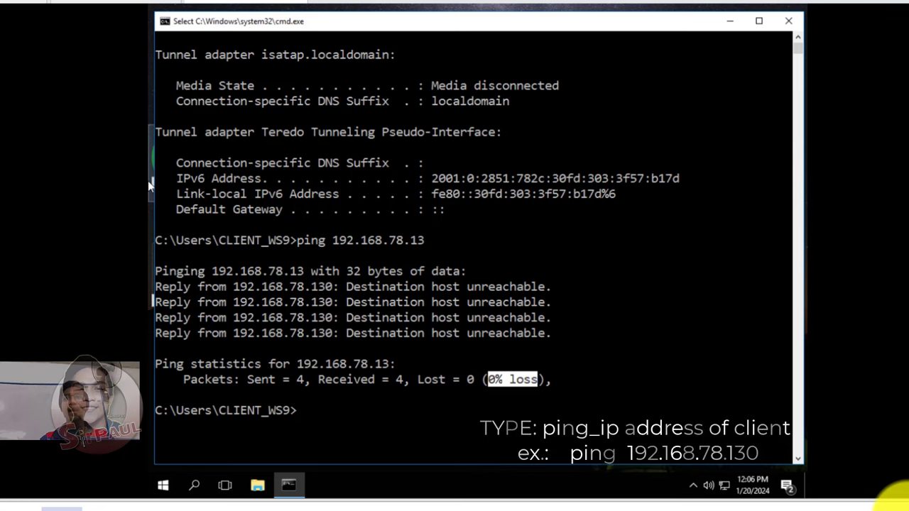
scroll(424, 363, up, 6)
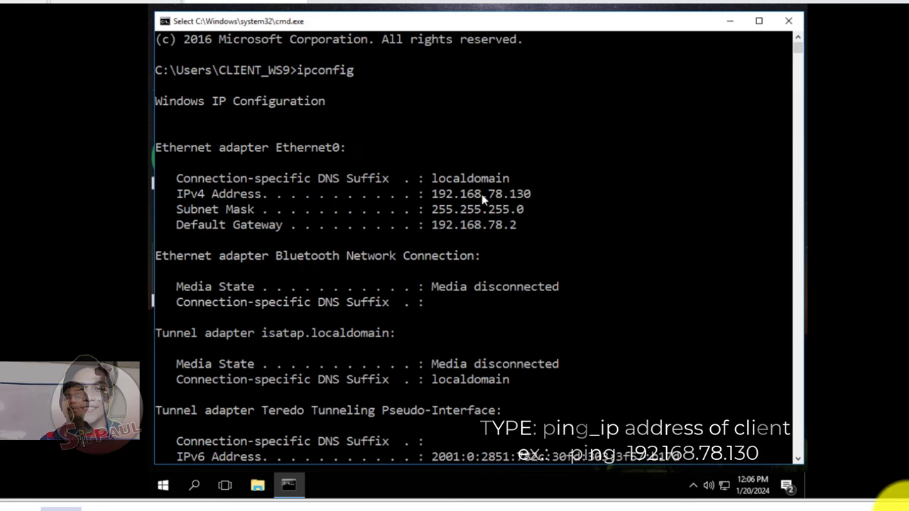
drag(526, 195, 515, 199)
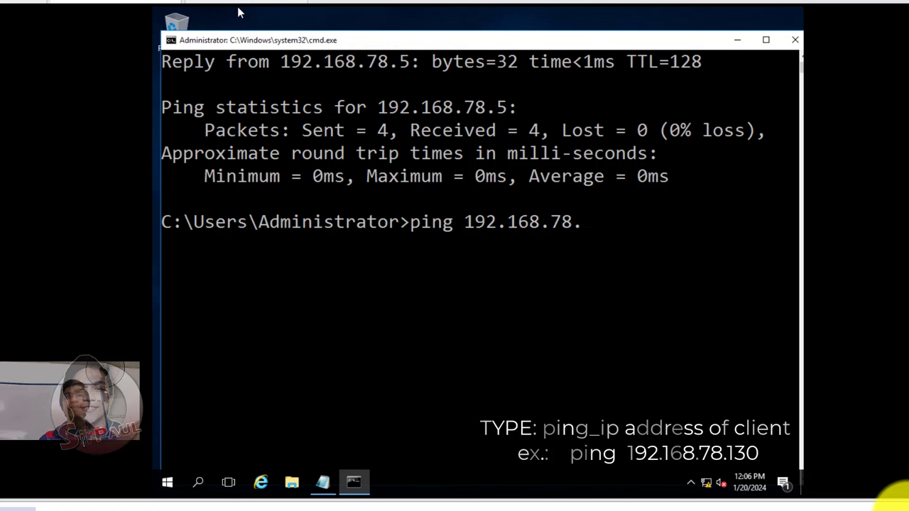
text(130)
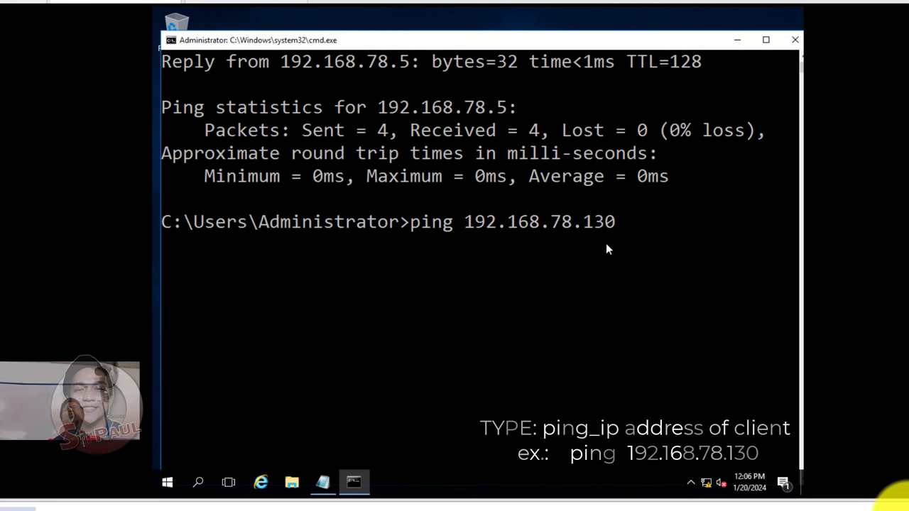
scroll(620, 223, down, 1)
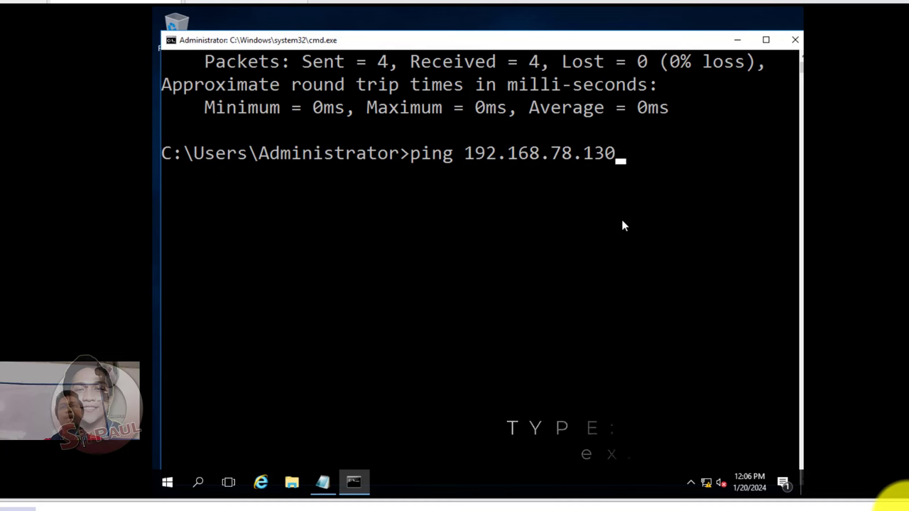
key(Return)
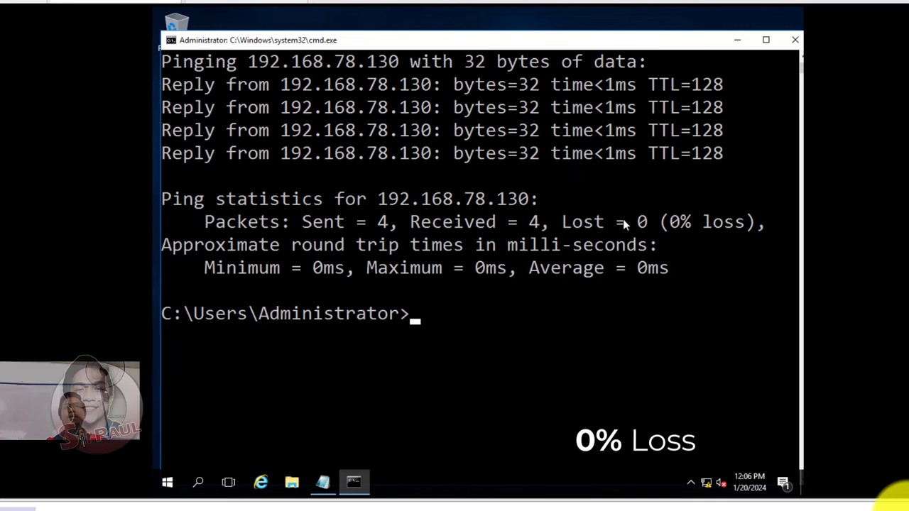
Highlight the packet-loss percentage in the server's ping results, the ping target, and the packet-loss percentage once more.
scroll(624, 227, up, 2)
drag(671, 359, 734, 361)
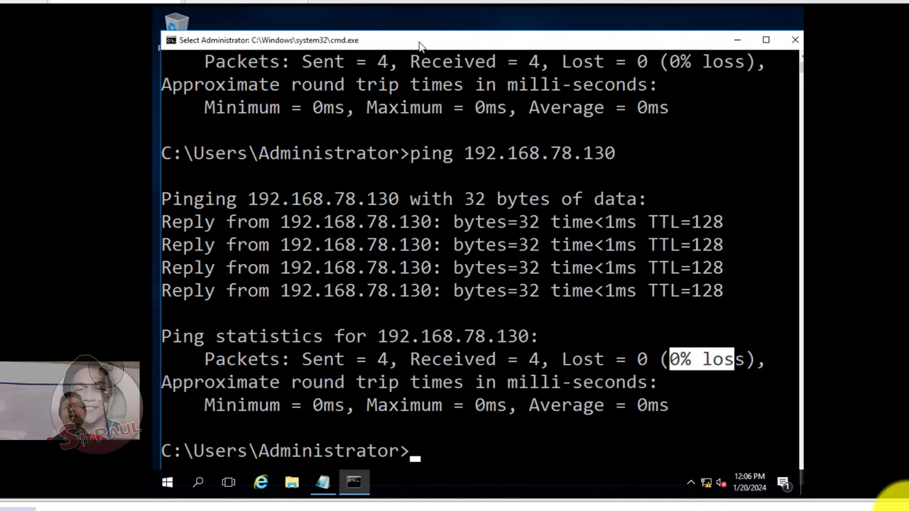
drag(417, 42, 413, 44)
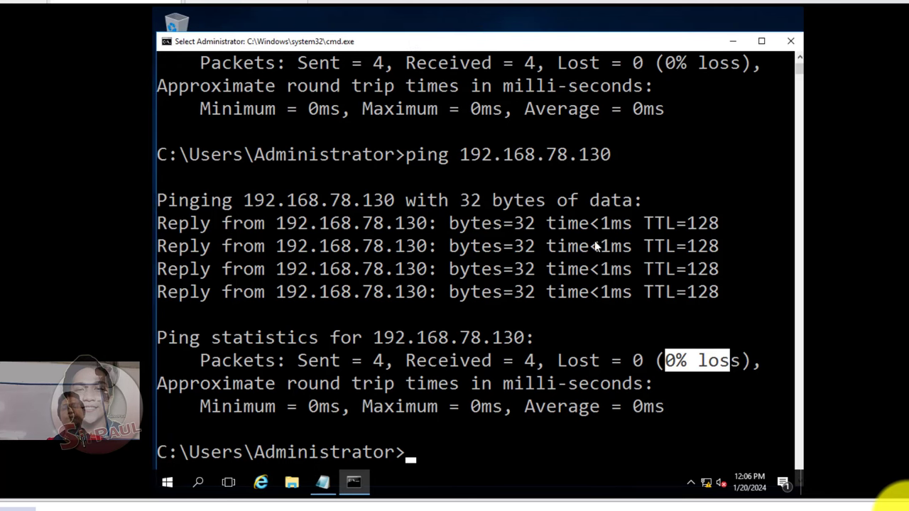
drag(608, 156, 441, 158)
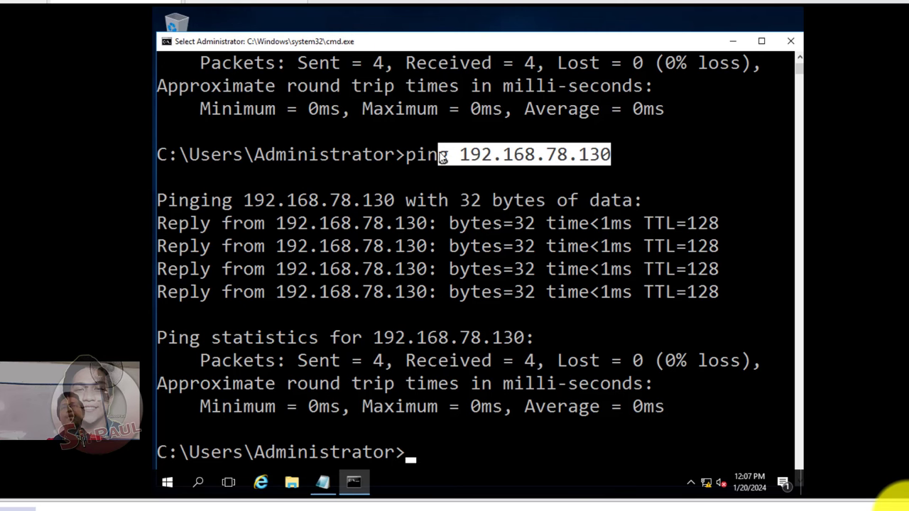
drag(738, 364, 667, 364)
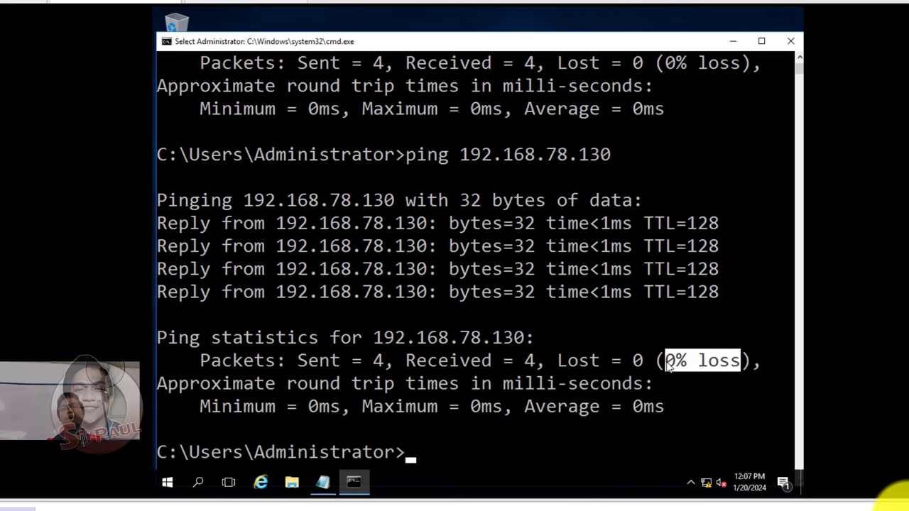
Switch to the client's Command Prompt and enter the partial command ping 192.168.78. without running it.
click(212, 7)
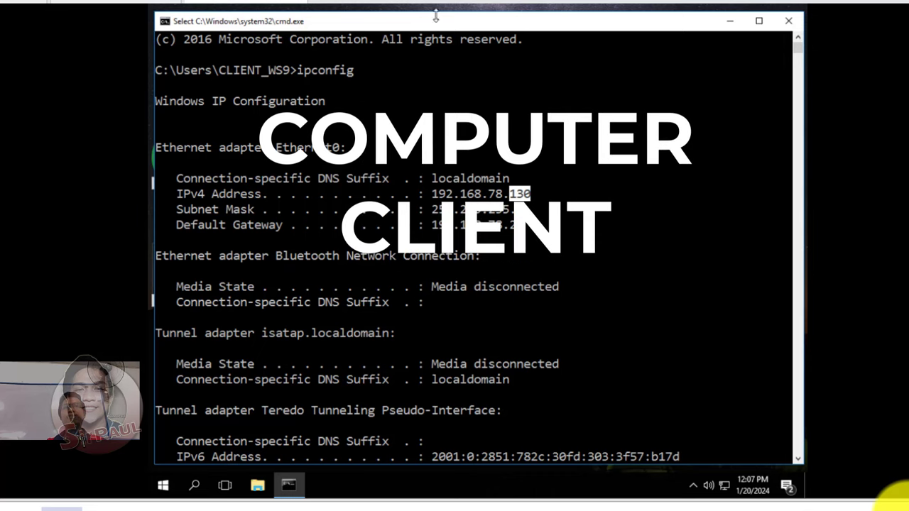
scroll(667, 292, down, 2)
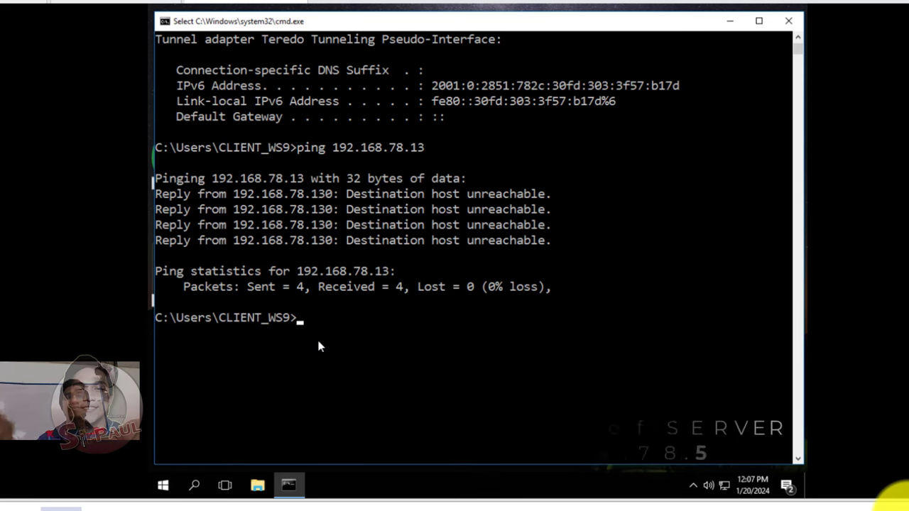
text(ping 19)
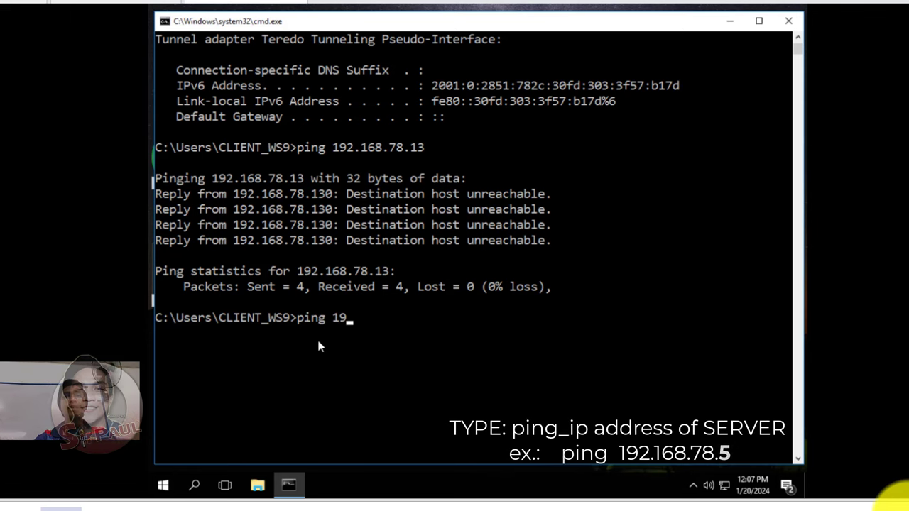
text(2.168.78)
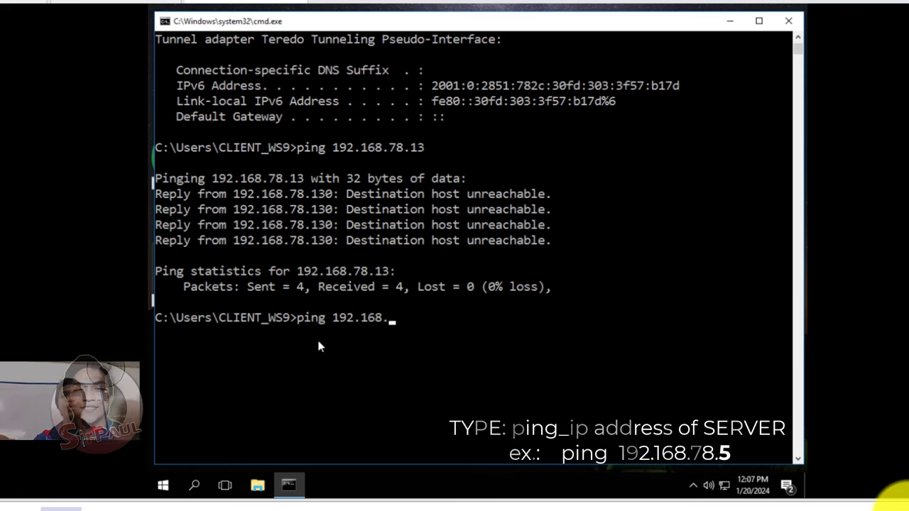
text(.)
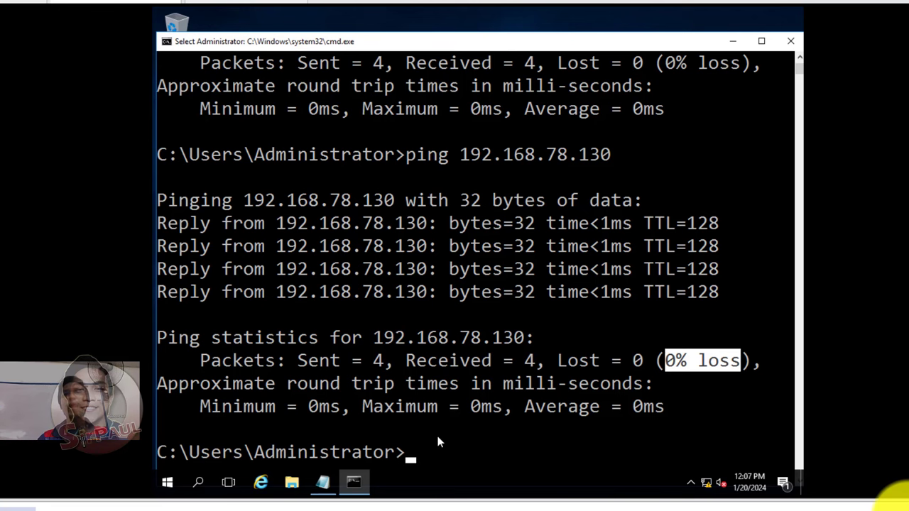
Run ipconfig in the server's Command Prompt and highlight the Ethernet0 IPv4 Address line.
text(ipconfig)
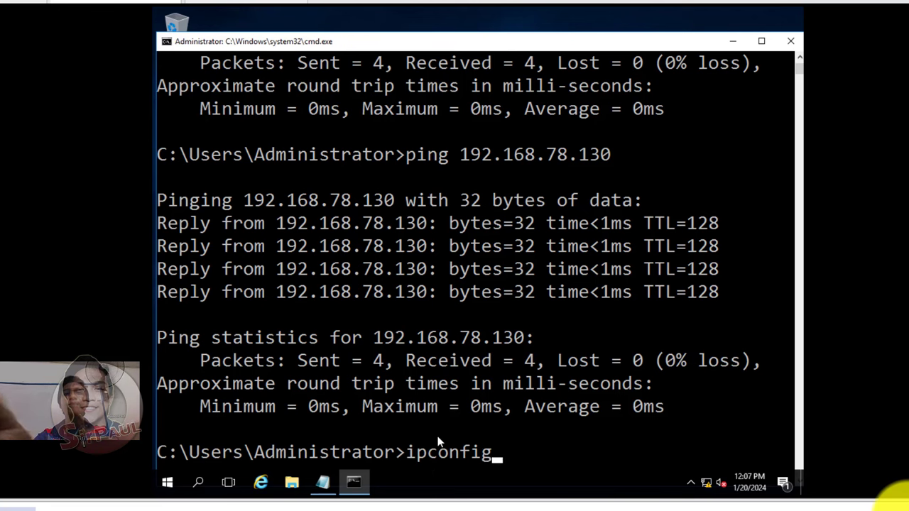
key(Return)
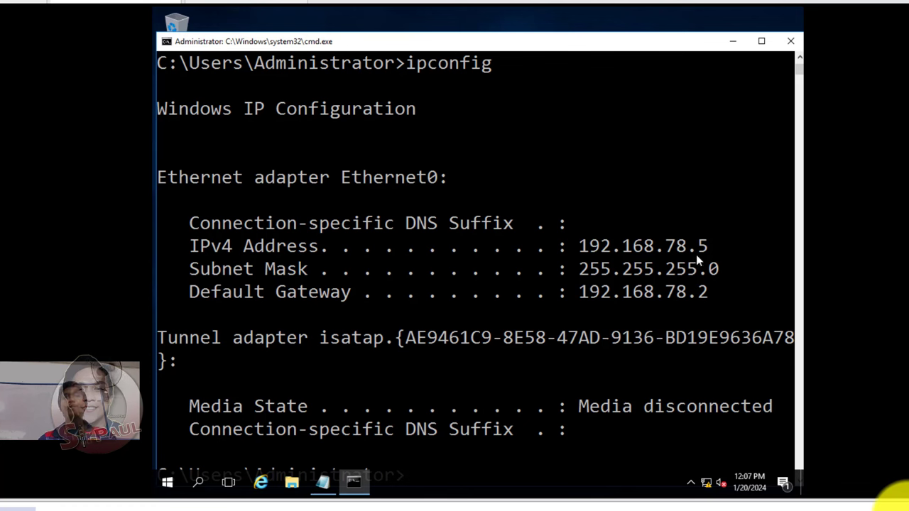
drag(704, 254, 199, 247)
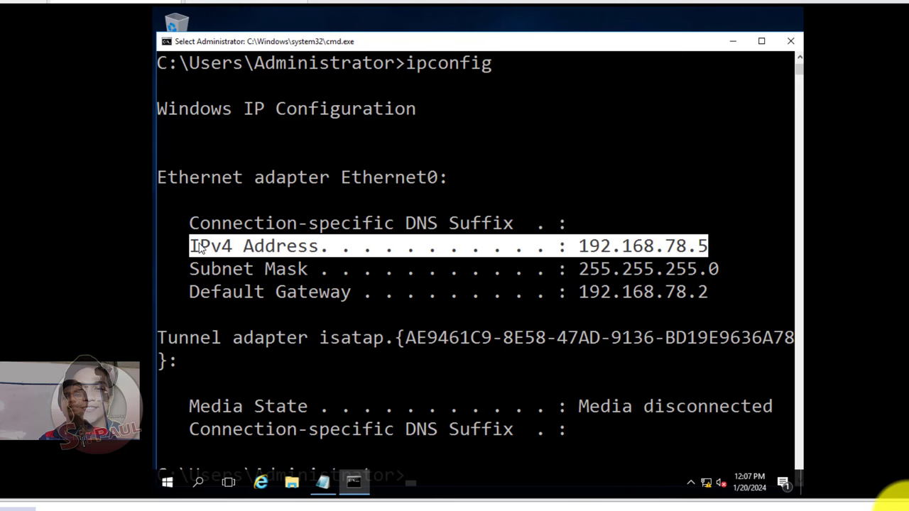
Return to the client, complete the ping target as 192.168.78.5, run the command and highlight the packet-loss percentage.
click(219, 12)
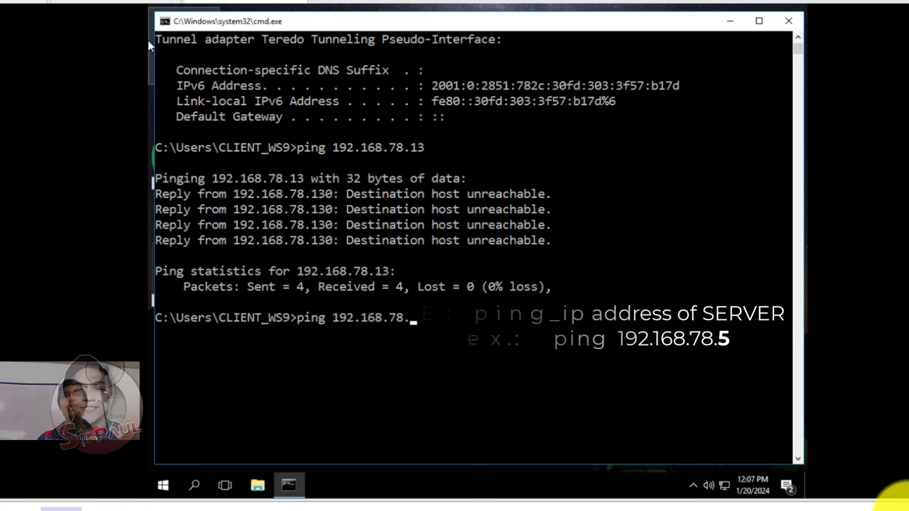
text(5)
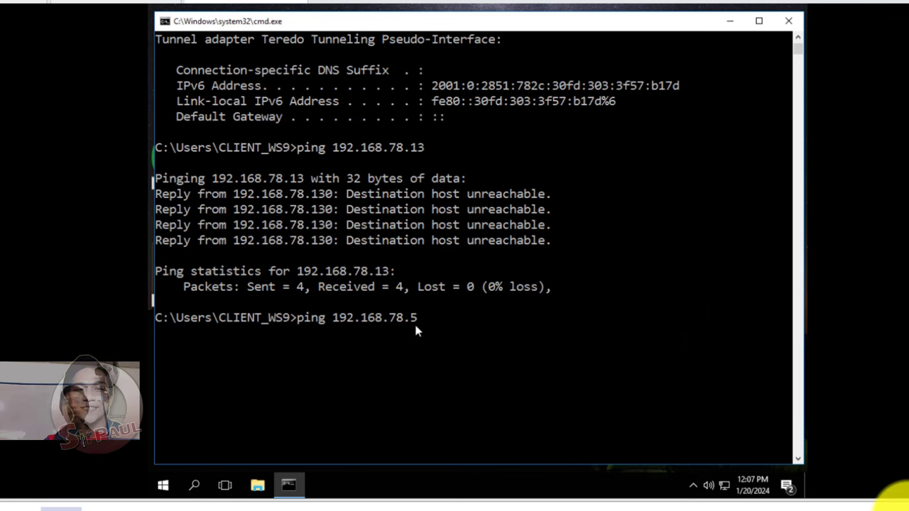
key(Return)
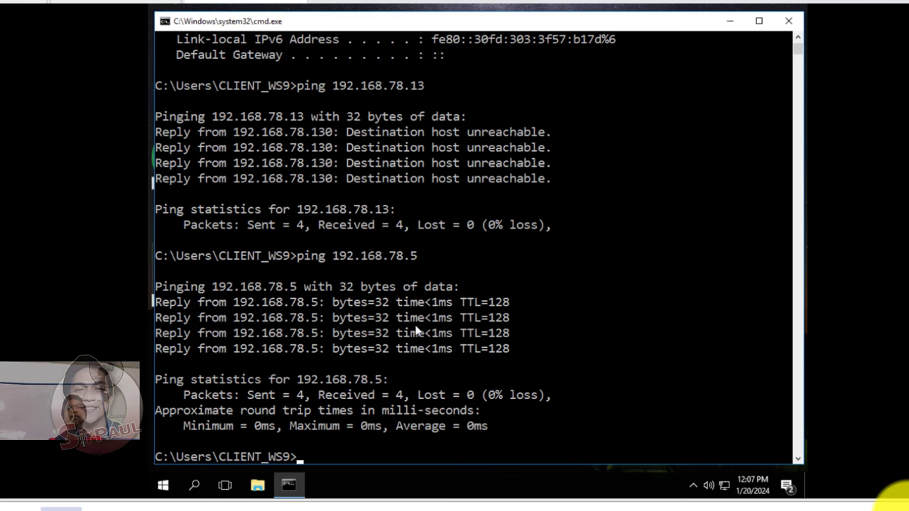
scroll(417, 332, down, 1)
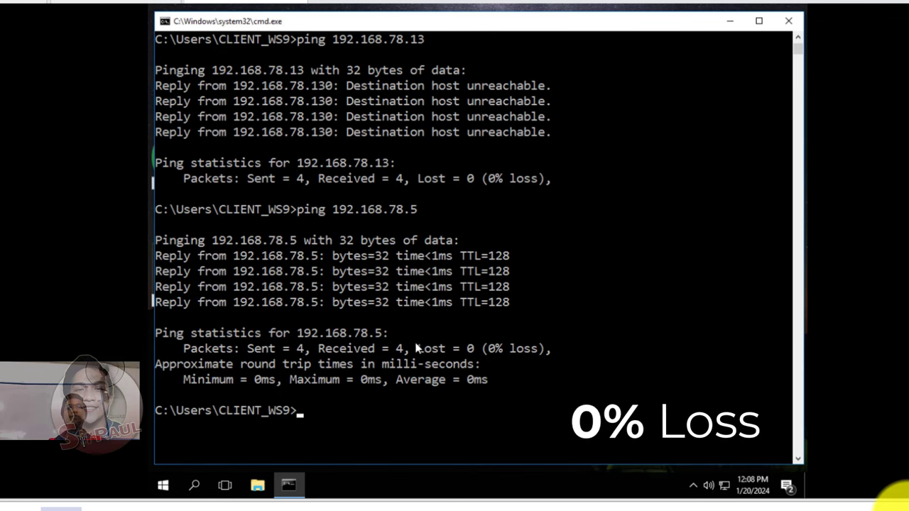
drag(488, 347, 536, 355)
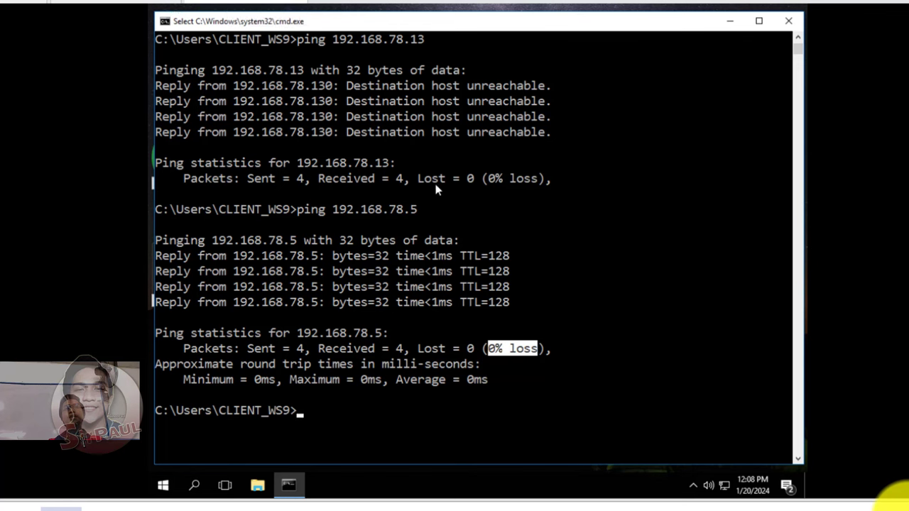
Highlight the whole ping 192.168.78.5 command in the client's output, and the word ping on its own.
drag(428, 209, 301, 214)
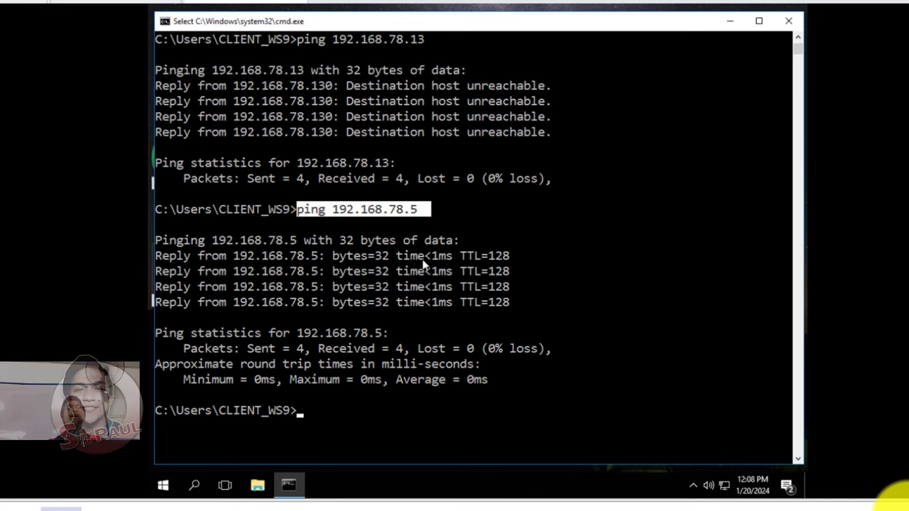
click(355, 213)
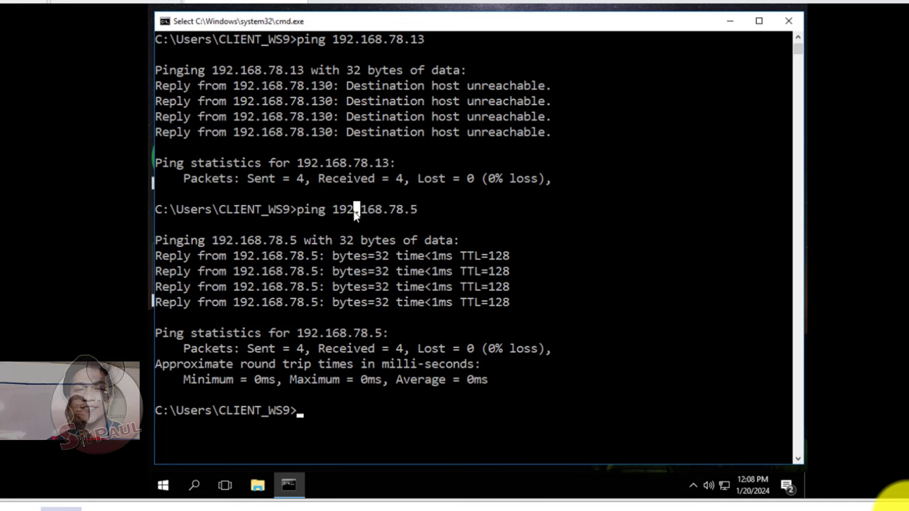
drag(328, 215, 305, 215)
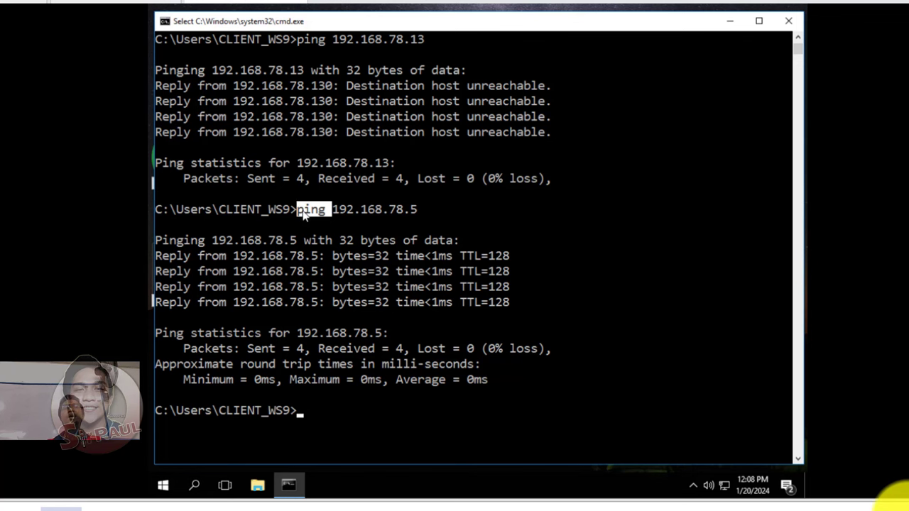
Minimize the client's Command Prompt, open the Network location in File Explorer and select the WS1-SERVER and WS1-CLIENT computers.
click(729, 20)
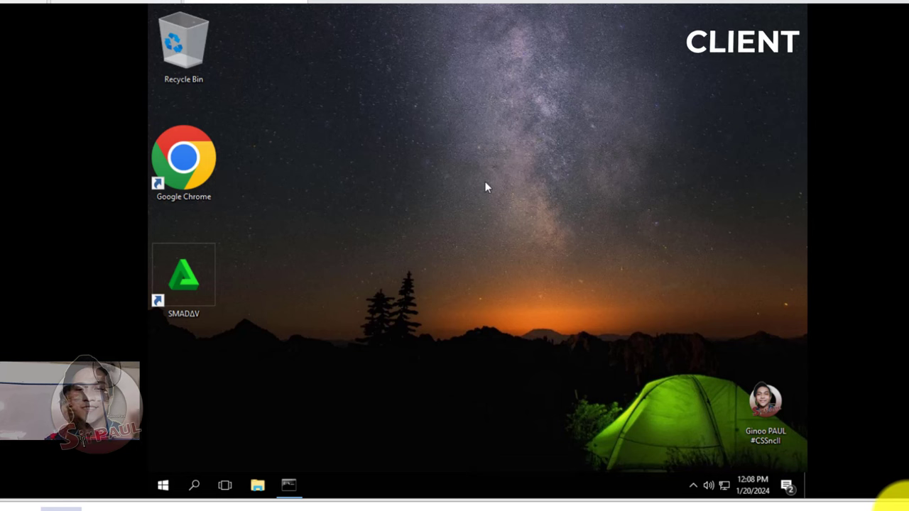
key(super+e)
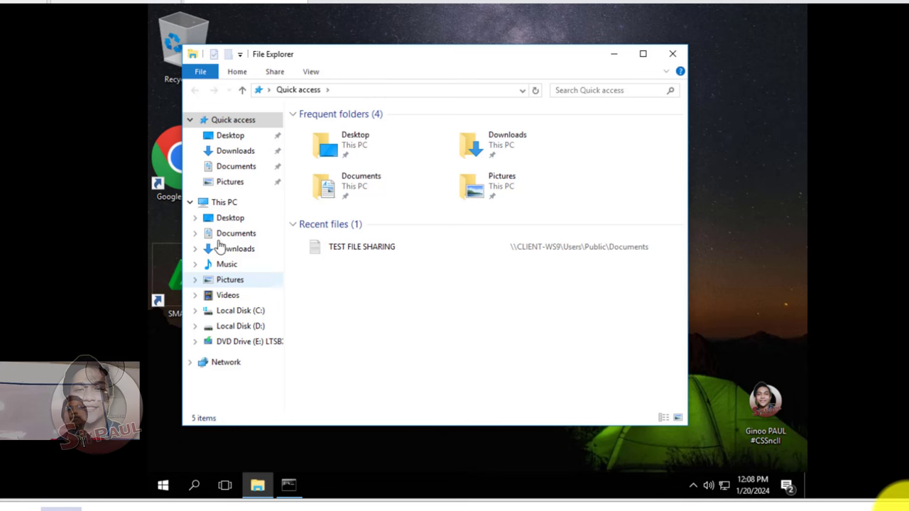
click(227, 363)
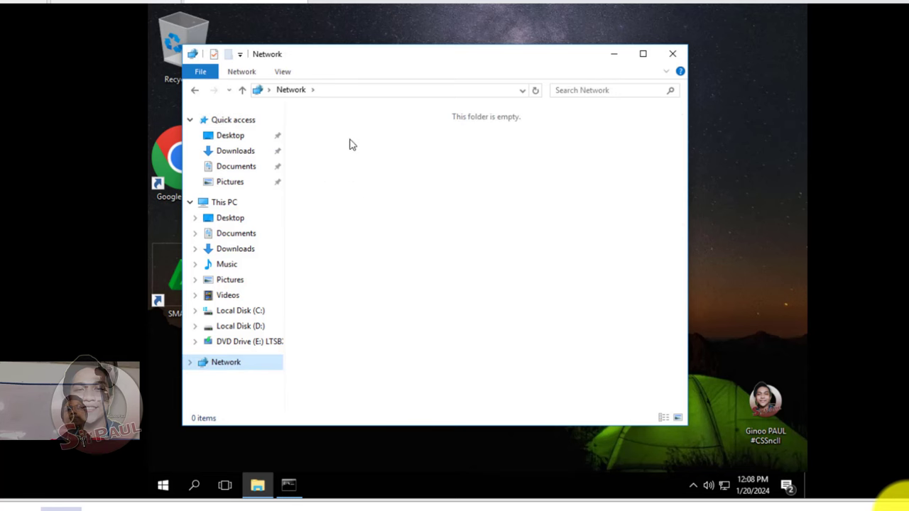
drag(372, 216, 376, 108)
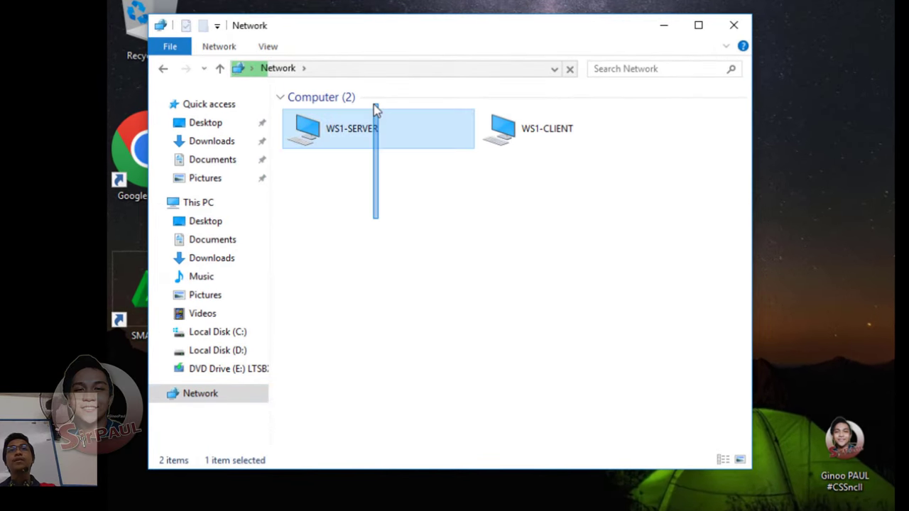
drag(534, 212, 355, 122)
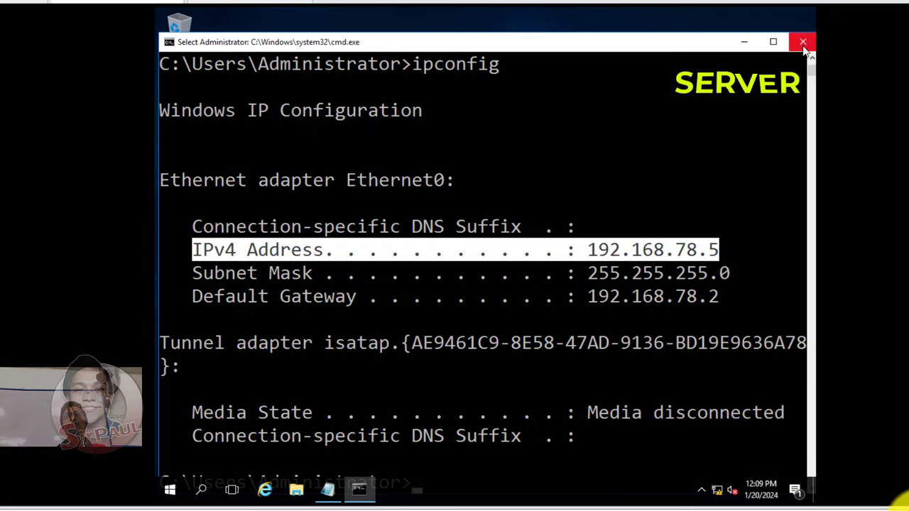
Open File Explorer on the server and display the computers in its Network location.
key(super)
key(super+e)
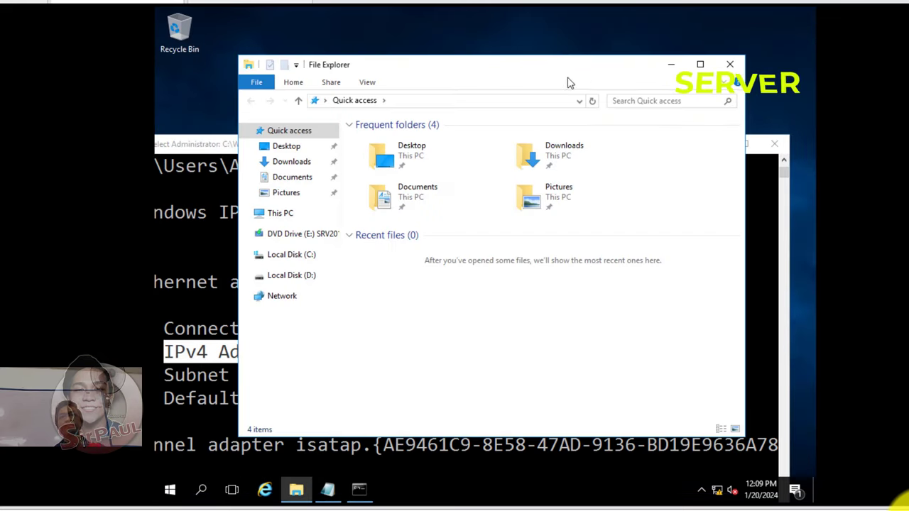
click(291, 300)
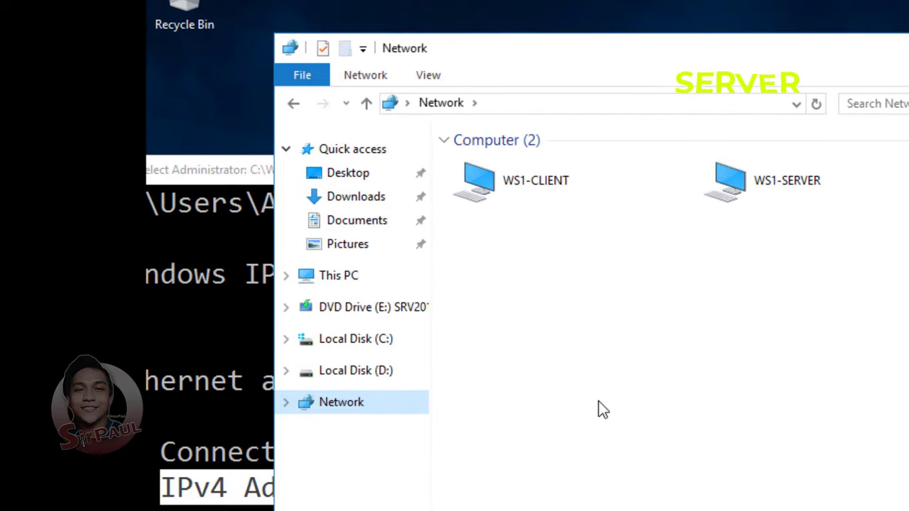
Point out the WS1-CLIENT and WS1-SERVER computers in the server's Network window by selecting them individually and together.
drag(580, 413, 537, 158)
drag(761, 318, 781, 190)
click(883, 312)
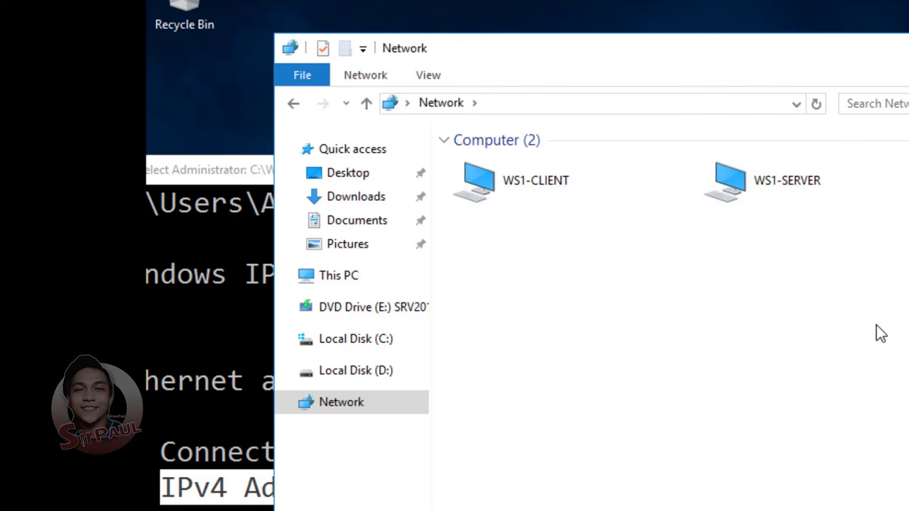
drag(880, 333, 537, 197)
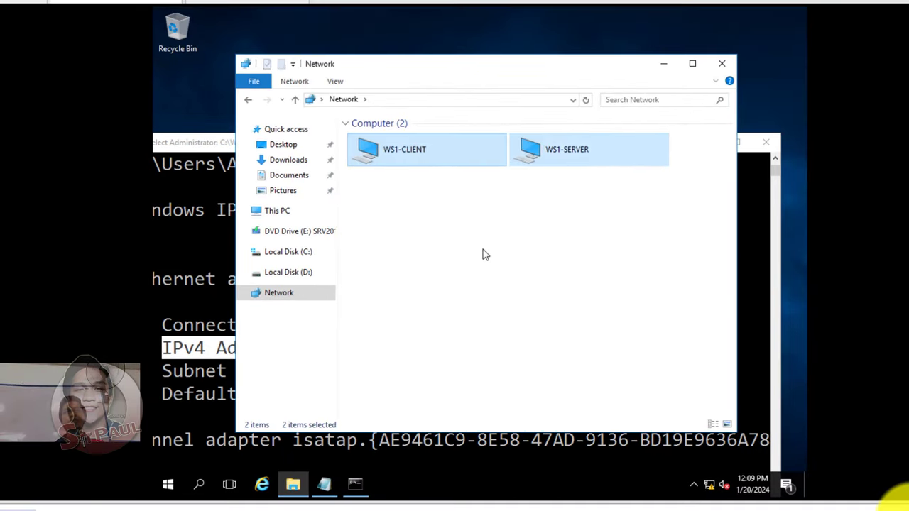
click(483, 255)
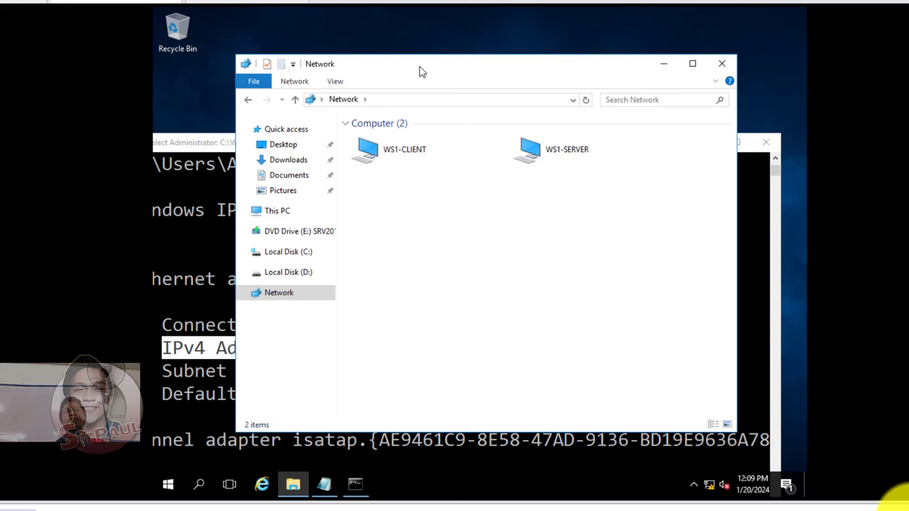
drag(418, 71, 469, 64)
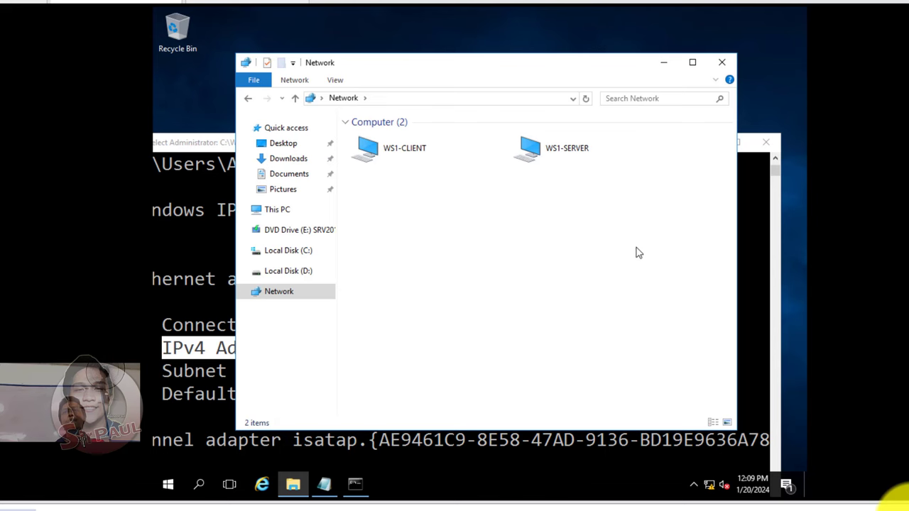
drag(638, 251, 387, 91)
Switch to the client, restore its Command Prompt to review the ping results, and close the Command Prompt.
click(190, 166)
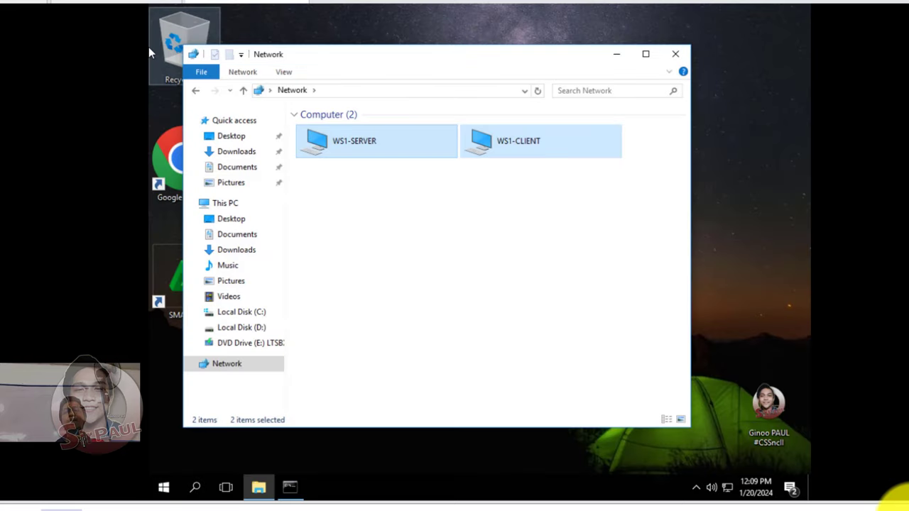
click(290, 487)
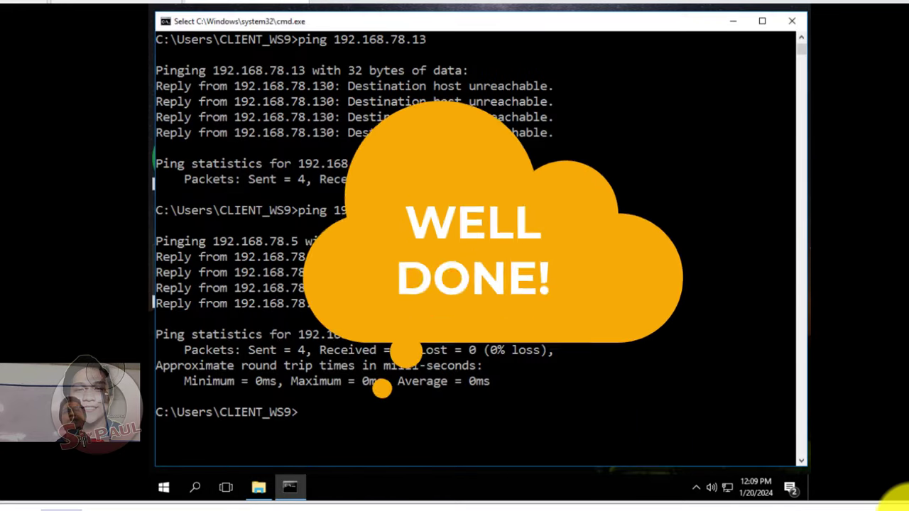
click(685, 43)
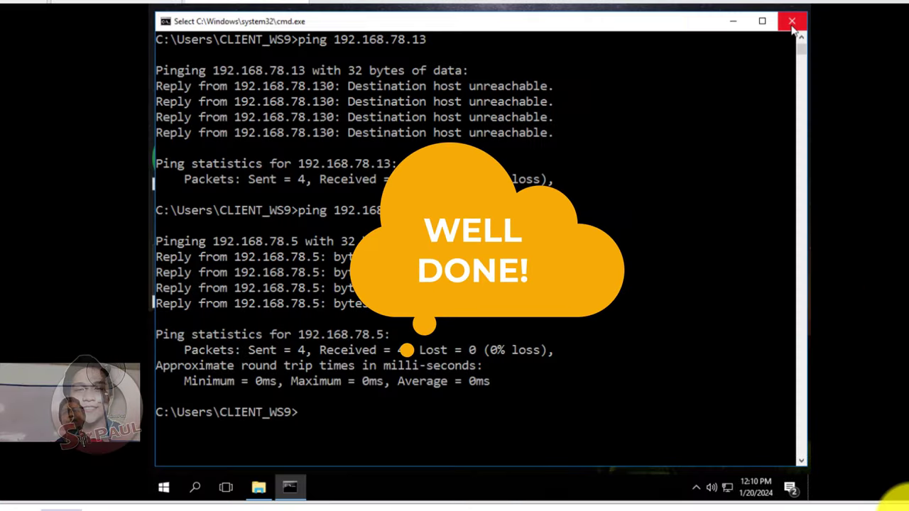
click(791, 21)
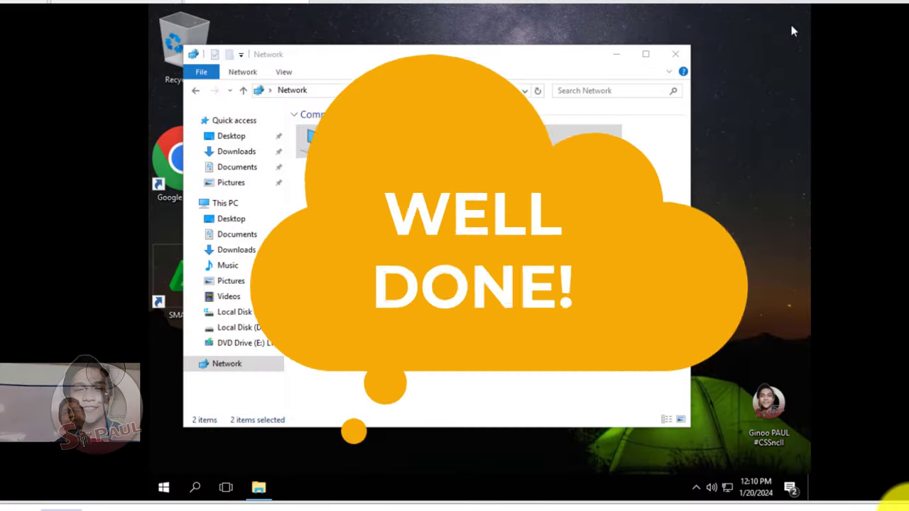